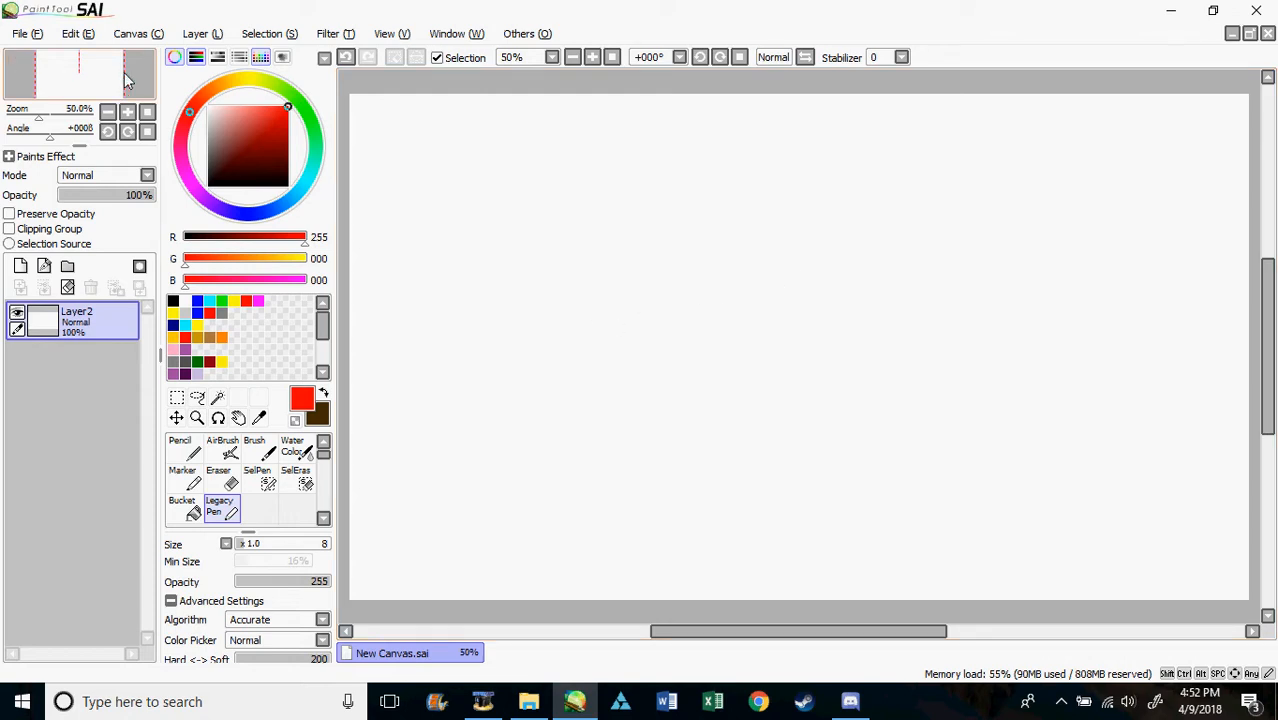
Create a new canvas 767 pixels wide and 1024 pixels high, starting from the 1280 x 1024 (SXGA) preset
click(22, 34)
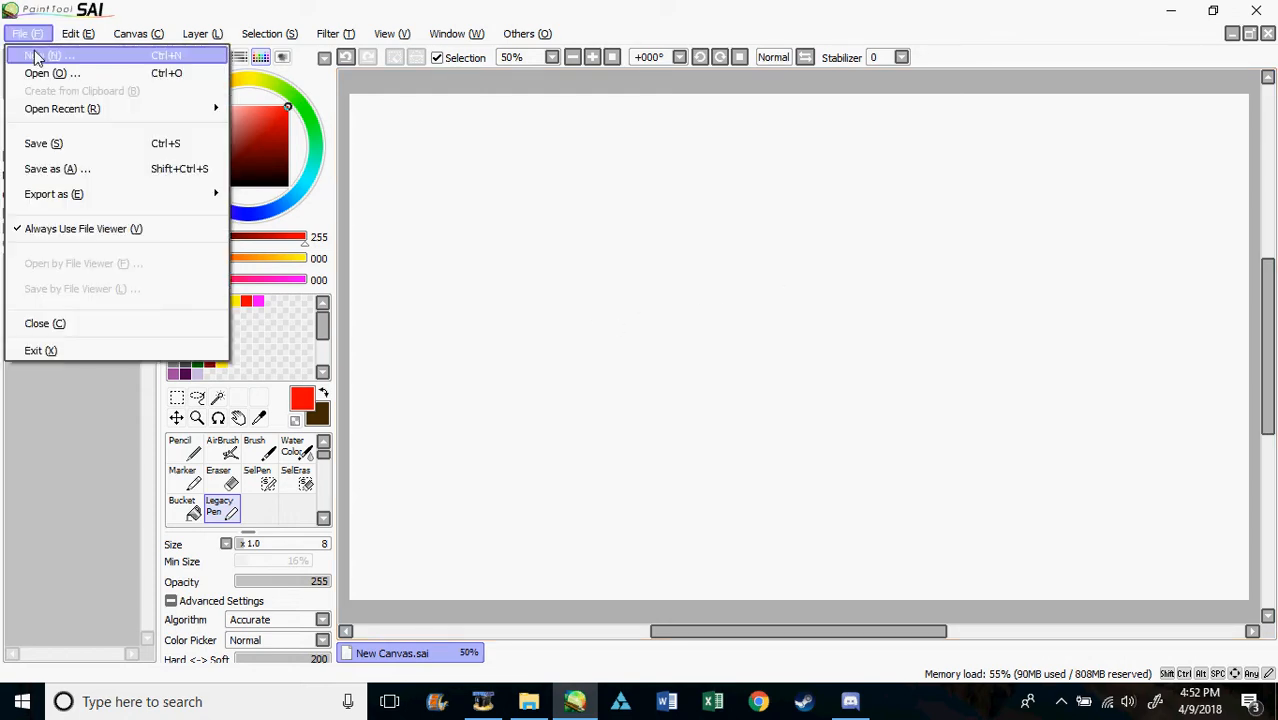
click(34, 52)
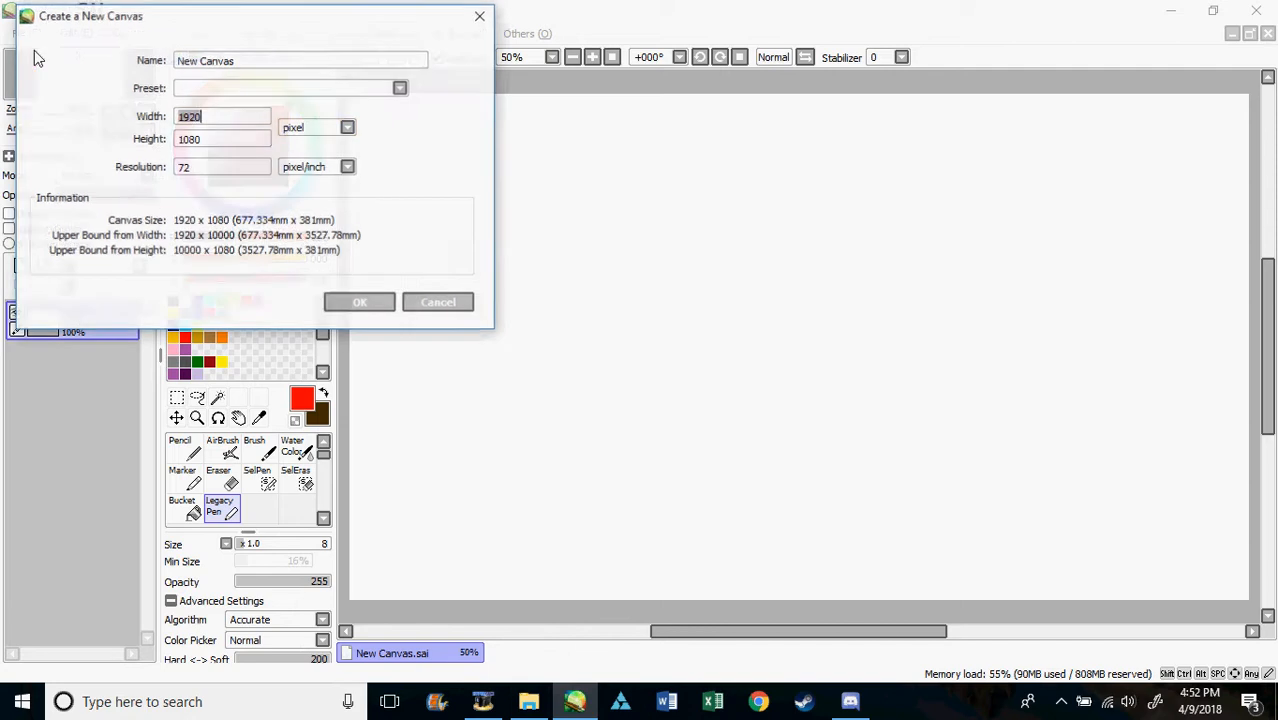
click(242, 89)
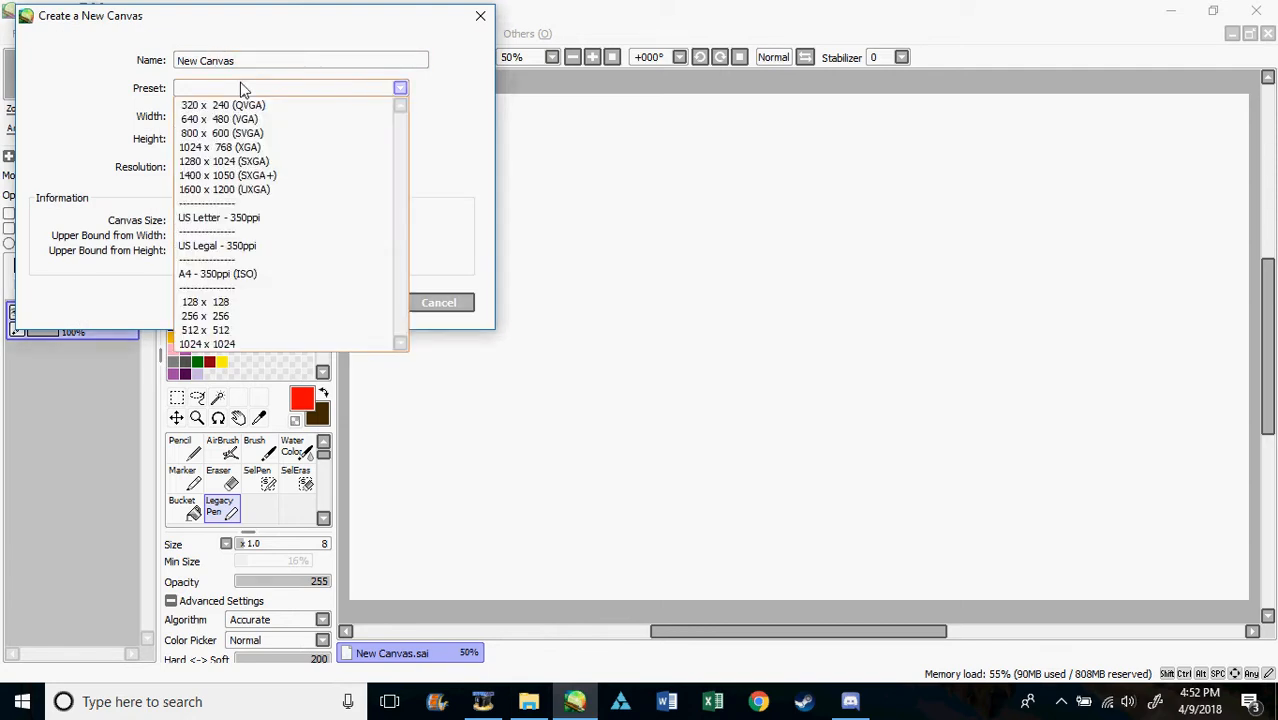
click(229, 162)
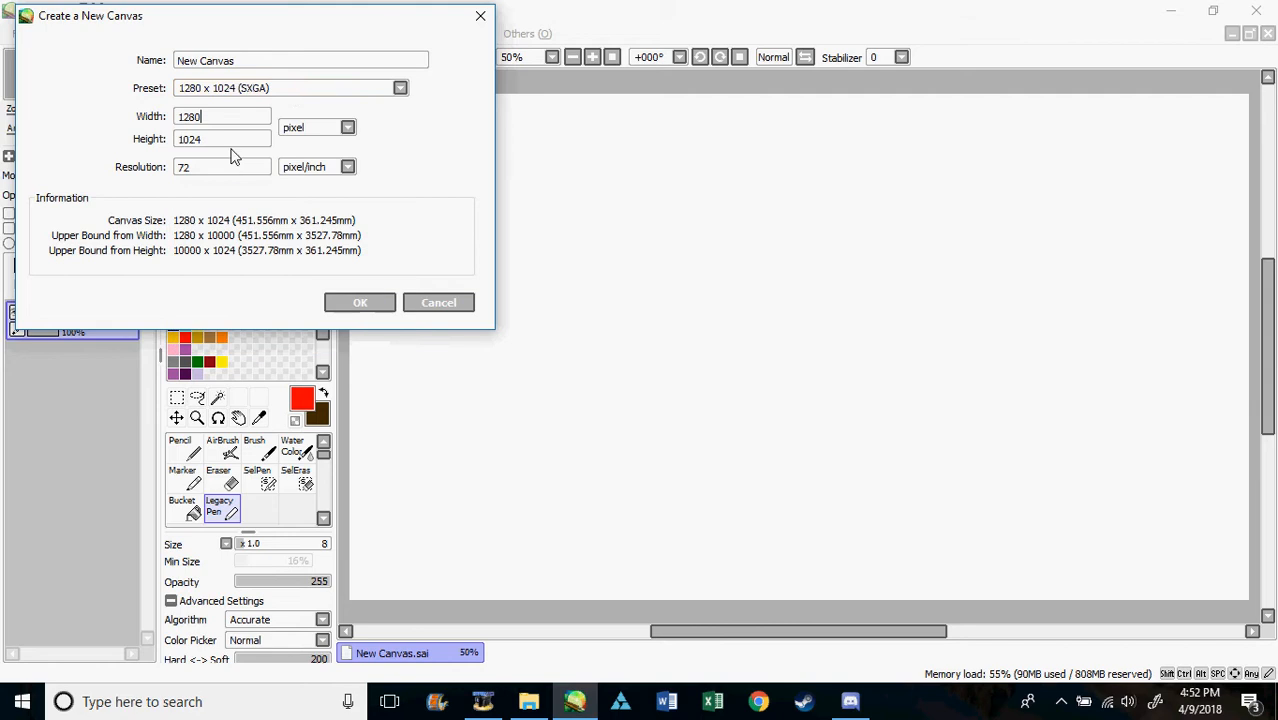
click(292, 94)
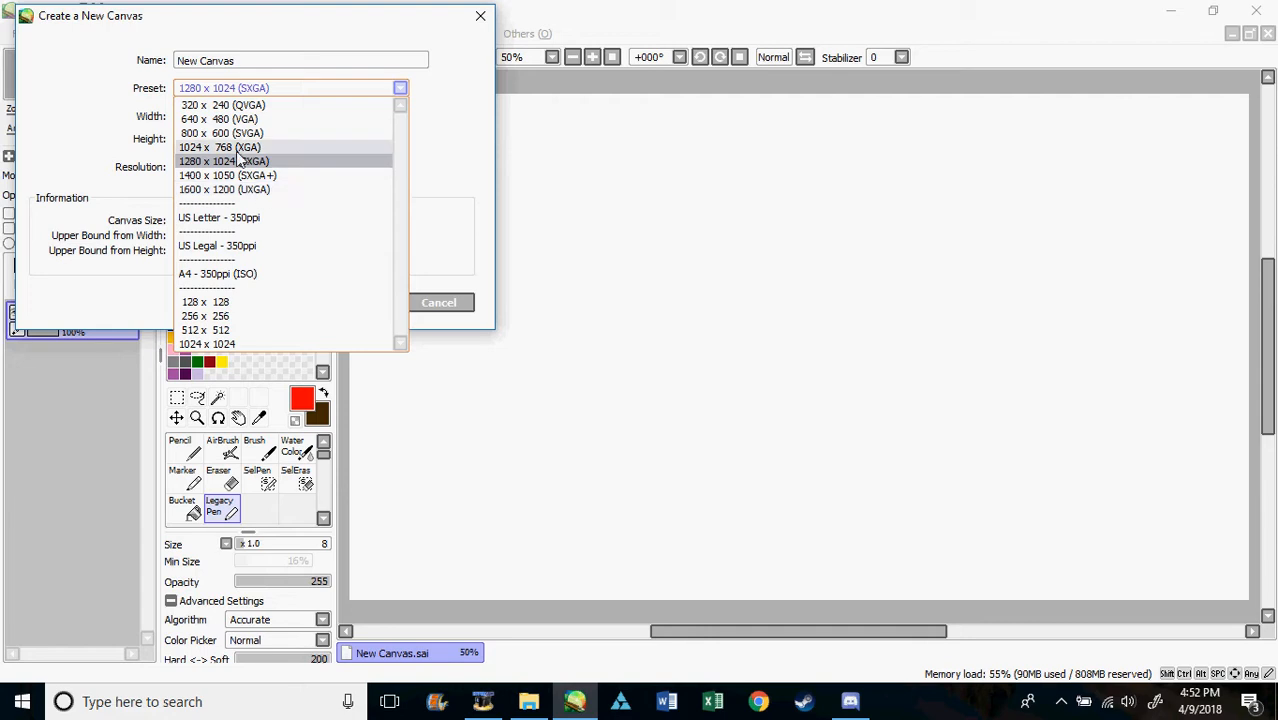
click(416, 122)
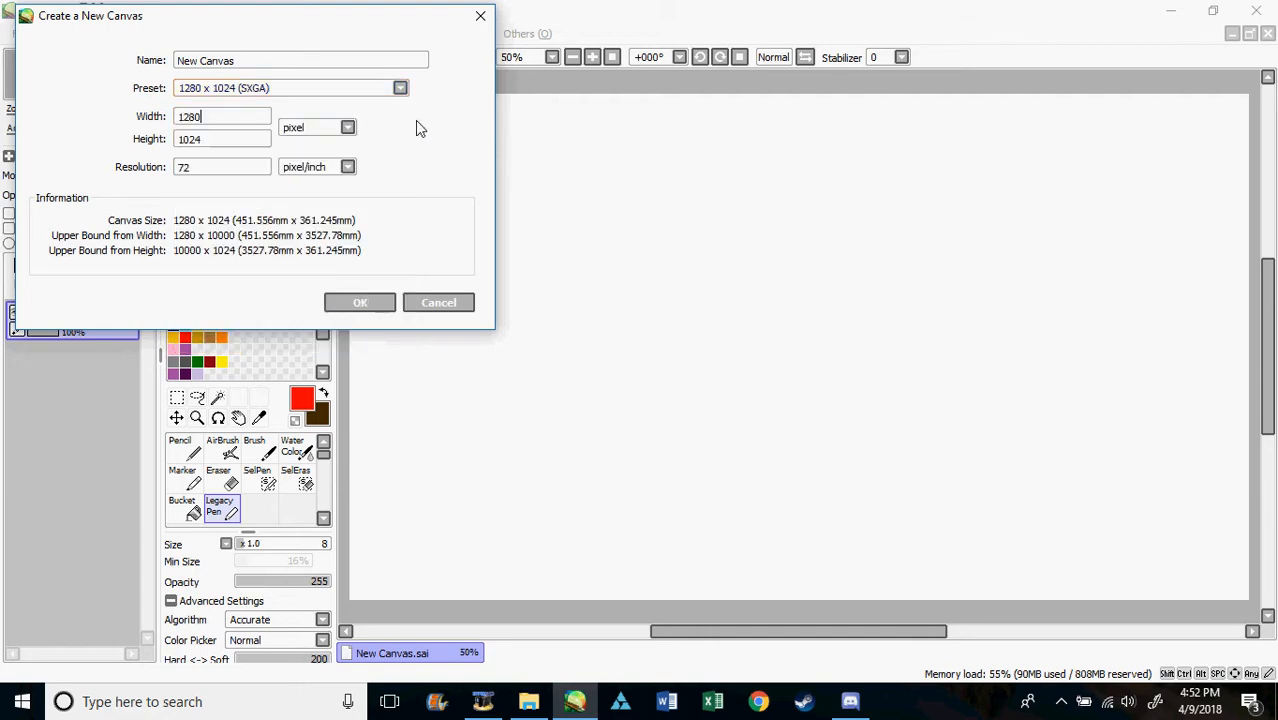
double_click(214, 117)
text(767)
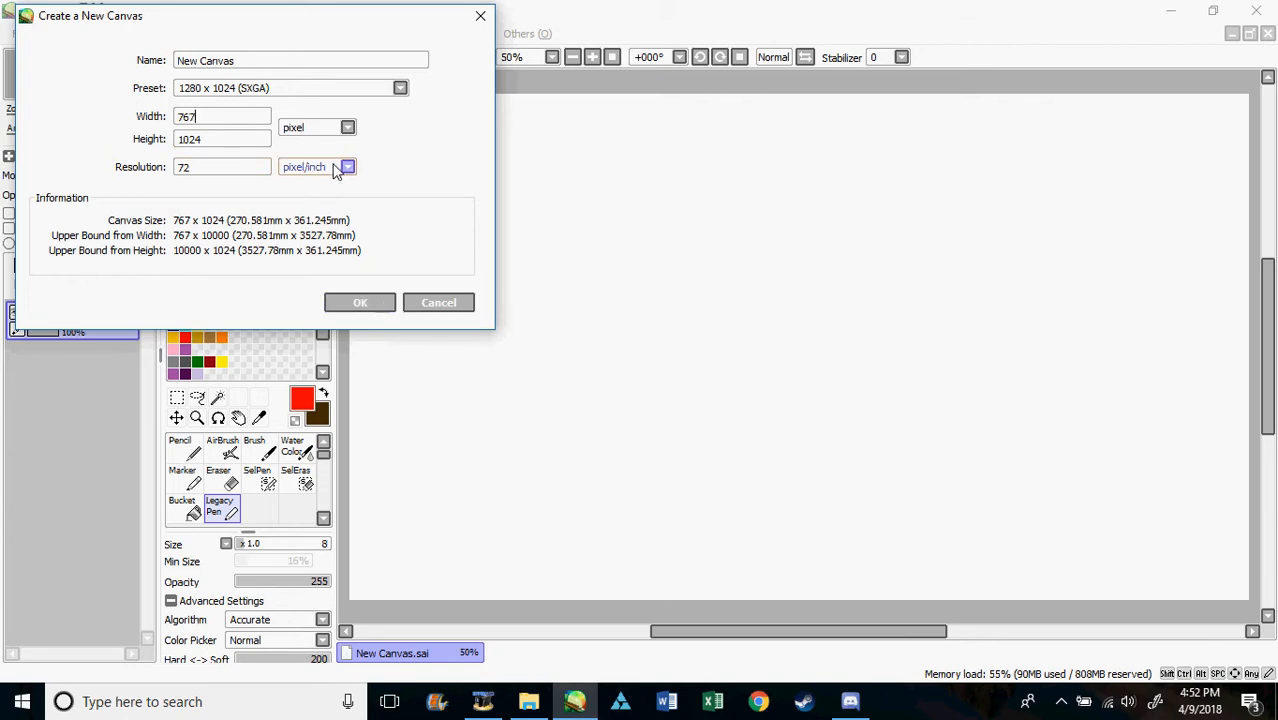
click(364, 302)
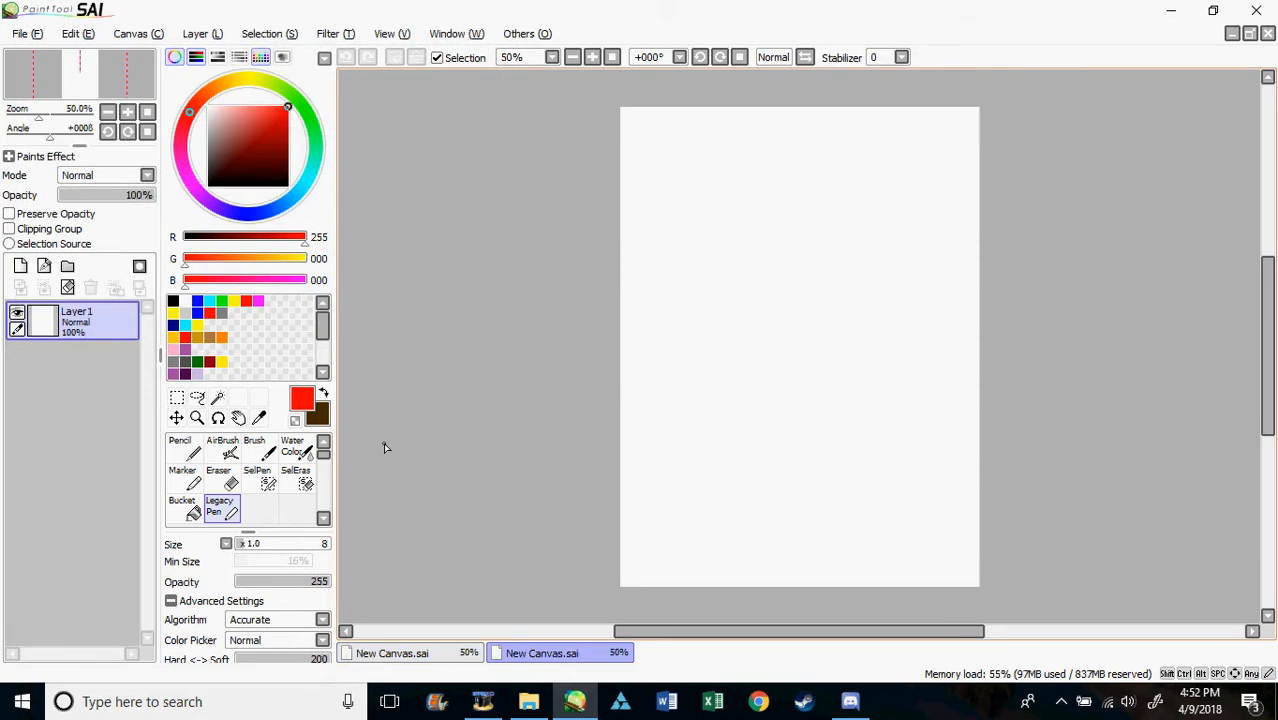
click(33, 36)
click(35, 36)
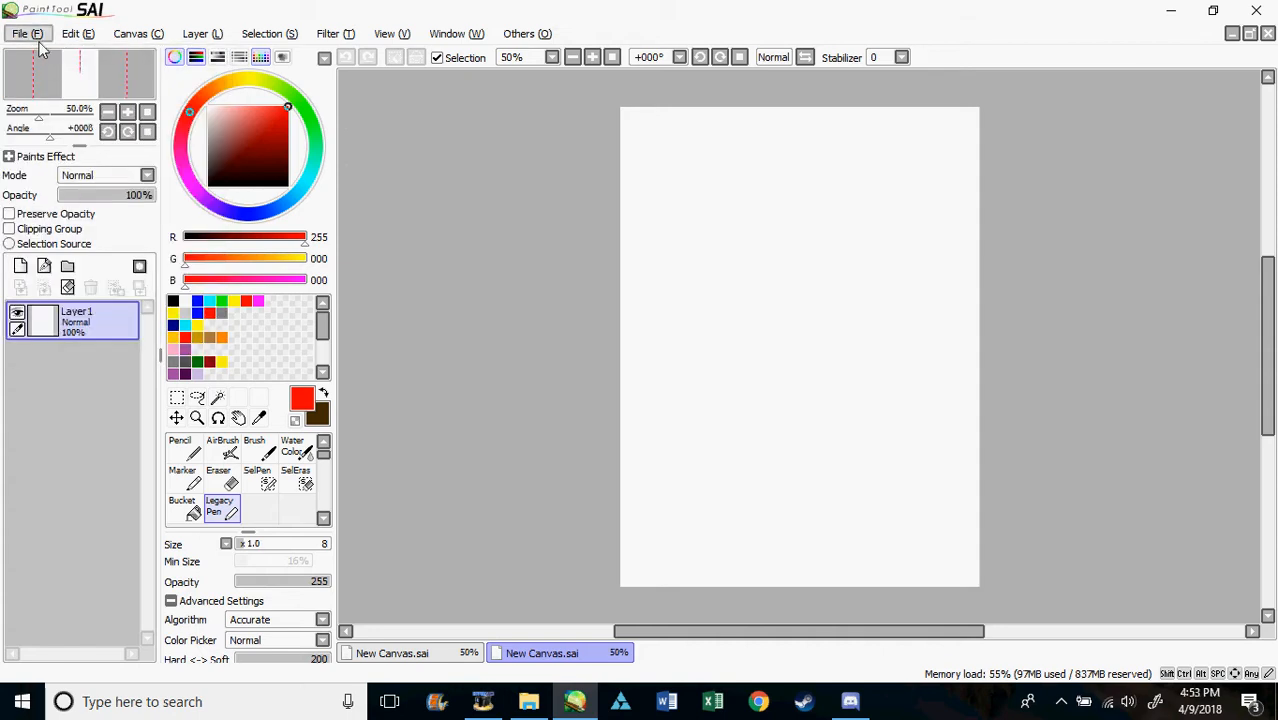
click(30, 34)
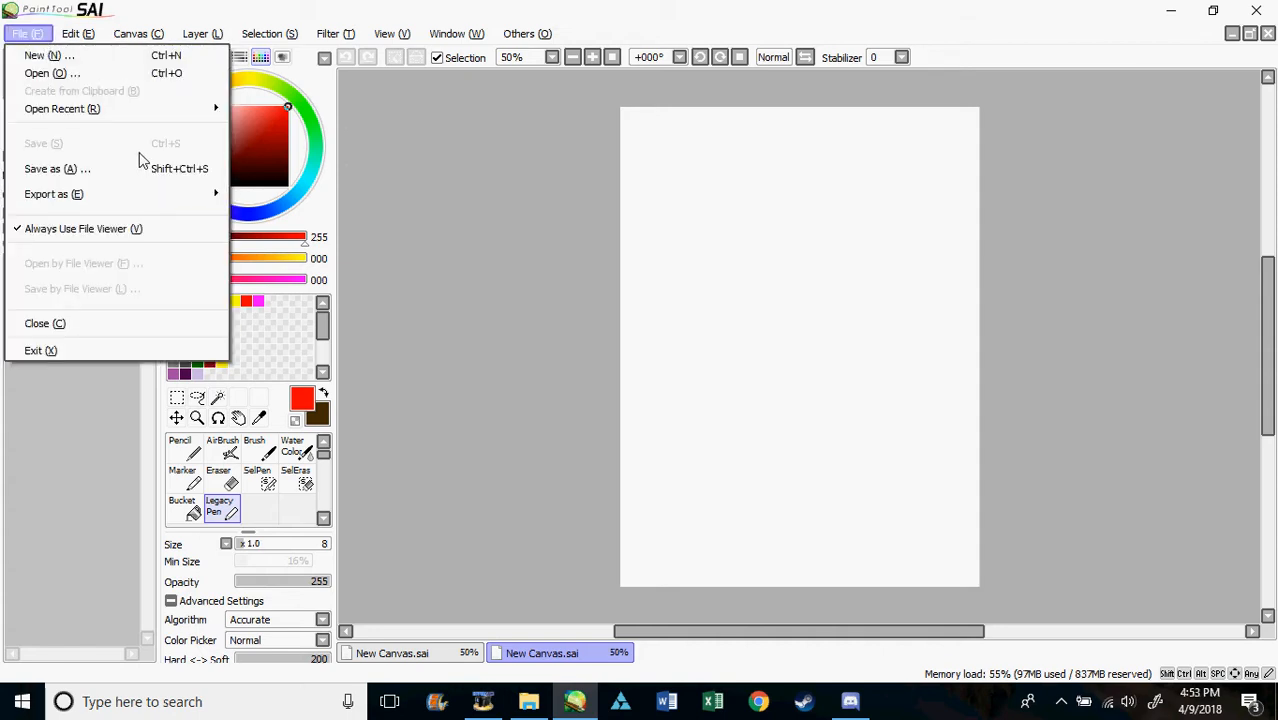
click(33, 36)
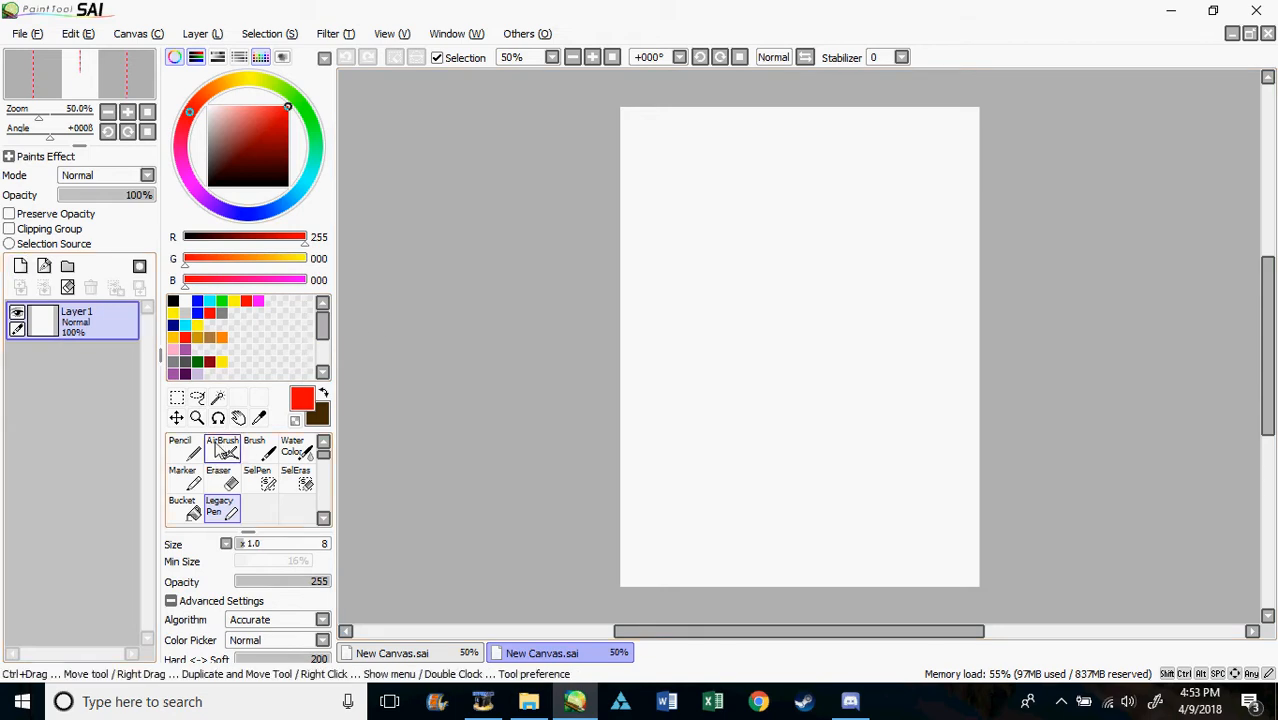
Add a new layer above Layer1 and draw a large looping blue stroke on it with the Legacy Pen
click(19, 268)
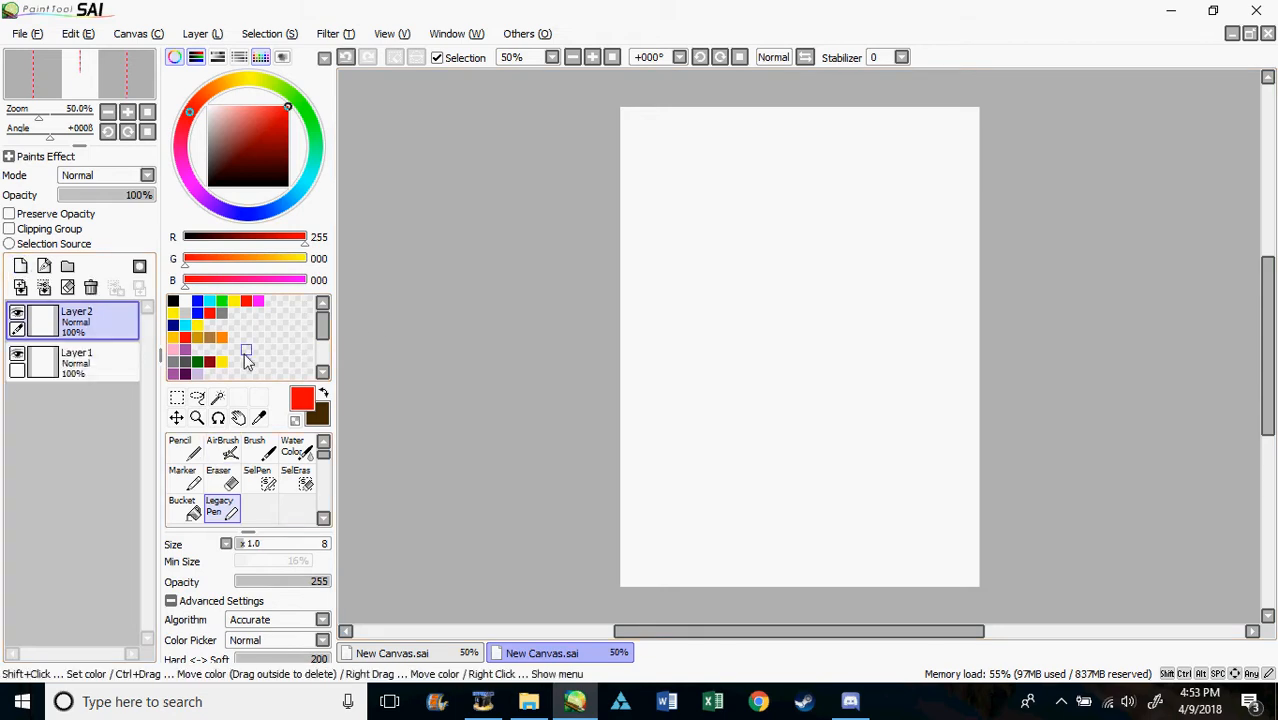
click(202, 299)
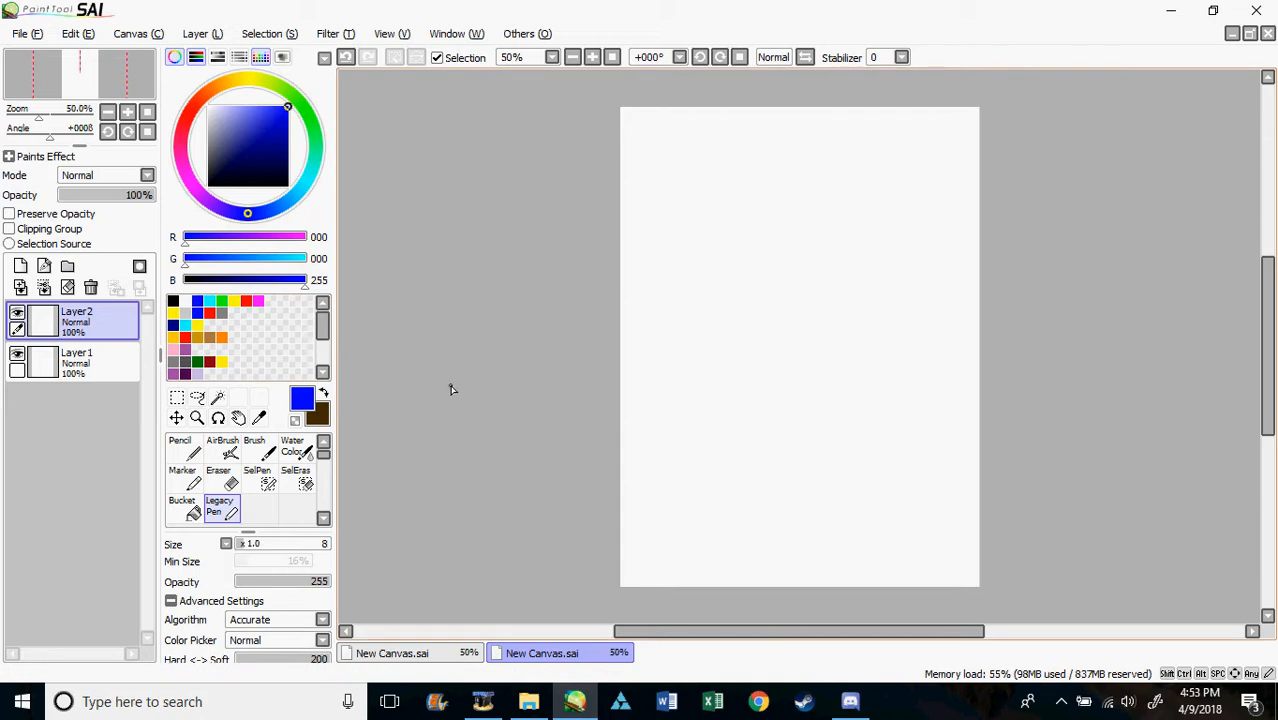
mouse_move(778, 432)
mouse_down()
mouse_move(662, 255)
mouse_move(835, 283)
mouse_up()
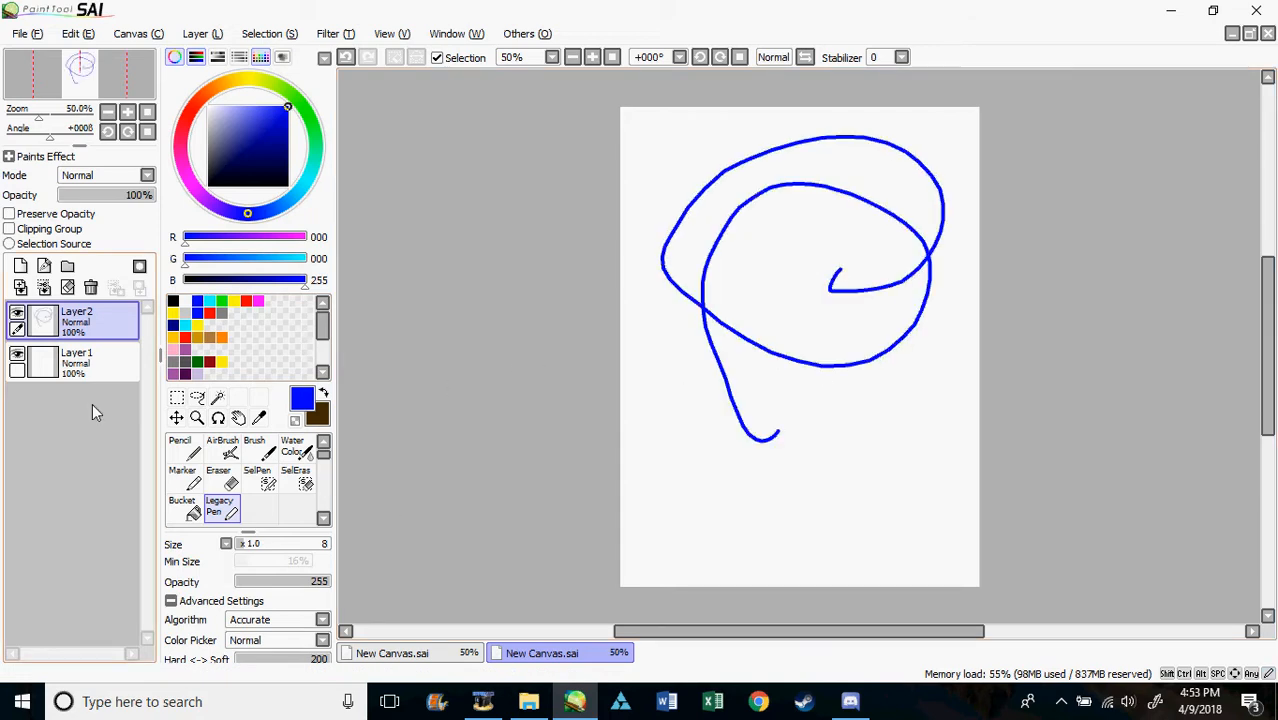
Draw a curved red stroke on Layer1, beneath the blue loops
click(84, 371)
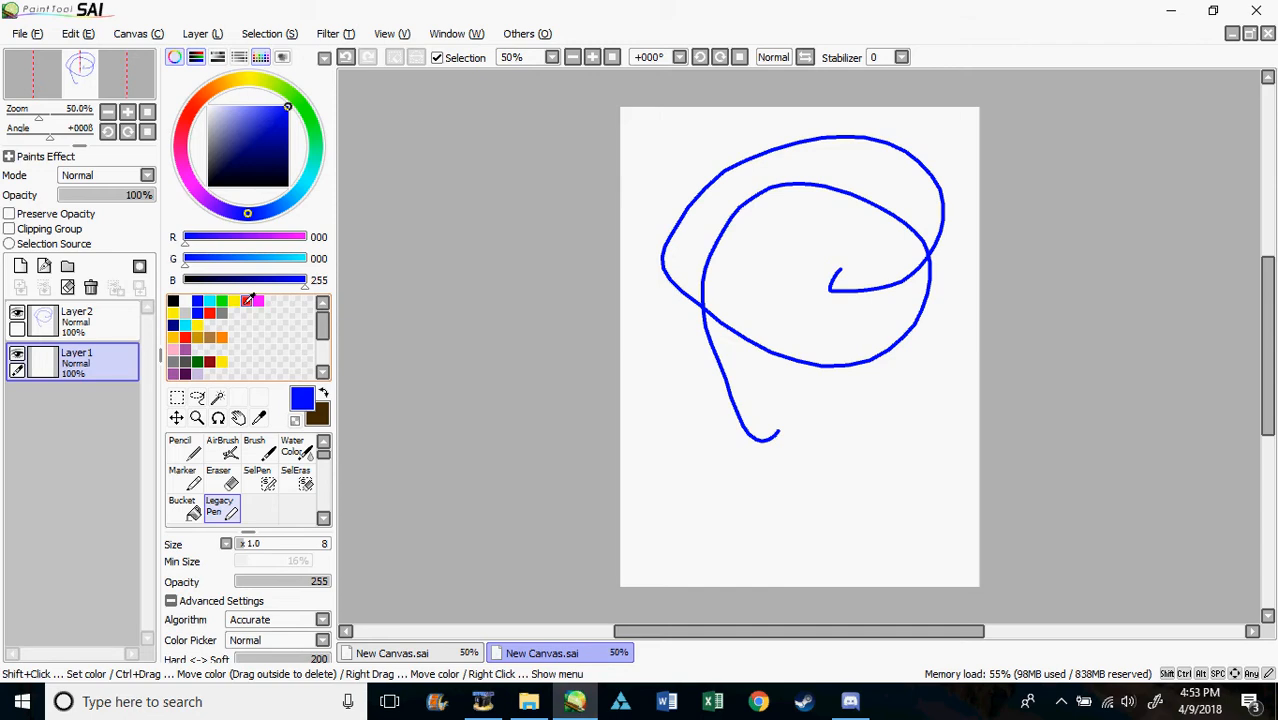
click(246, 300)
mouse_move(724, 398)
mouse_down()
mouse_move(793, 204)
mouse_move(880, 203)
mouse_up()
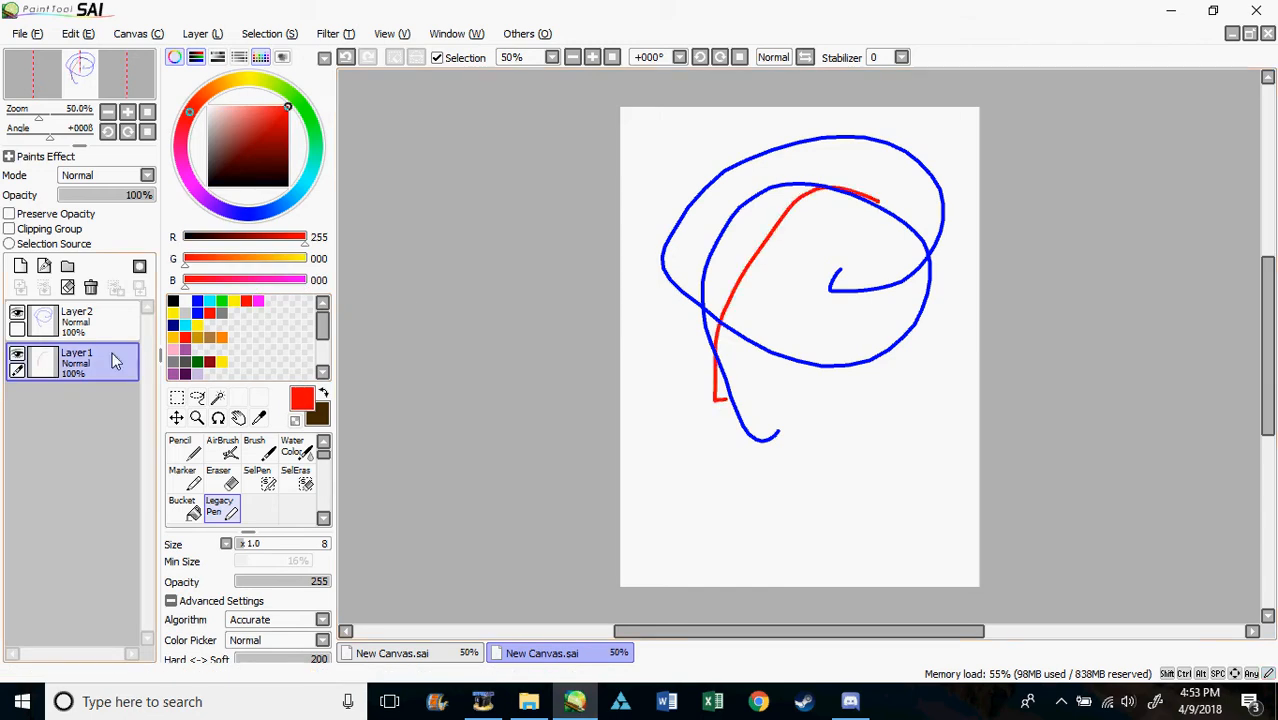
Draw a short diagonal red stroke on Layer1, across the blue lines near where they cross beside the red curve
scroll(743, 300, down, 2)
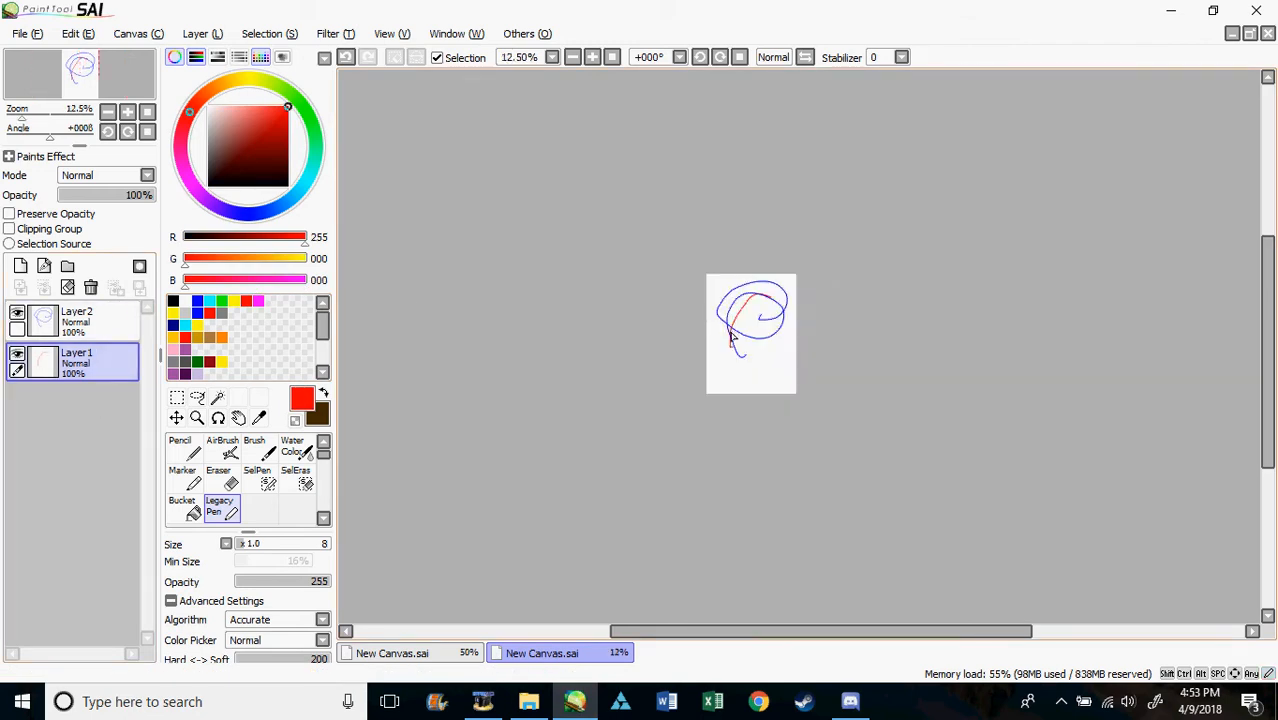
scroll(743, 300, up, 8)
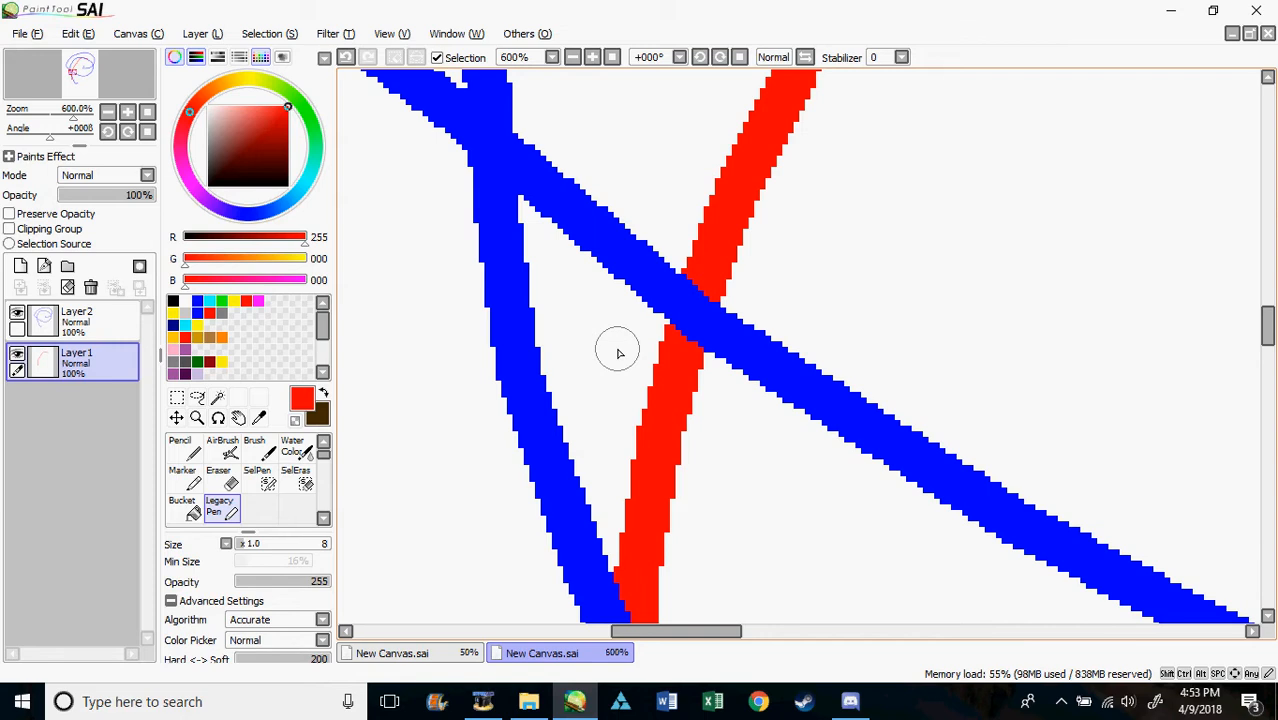
drag(383, 355, 595, 111)
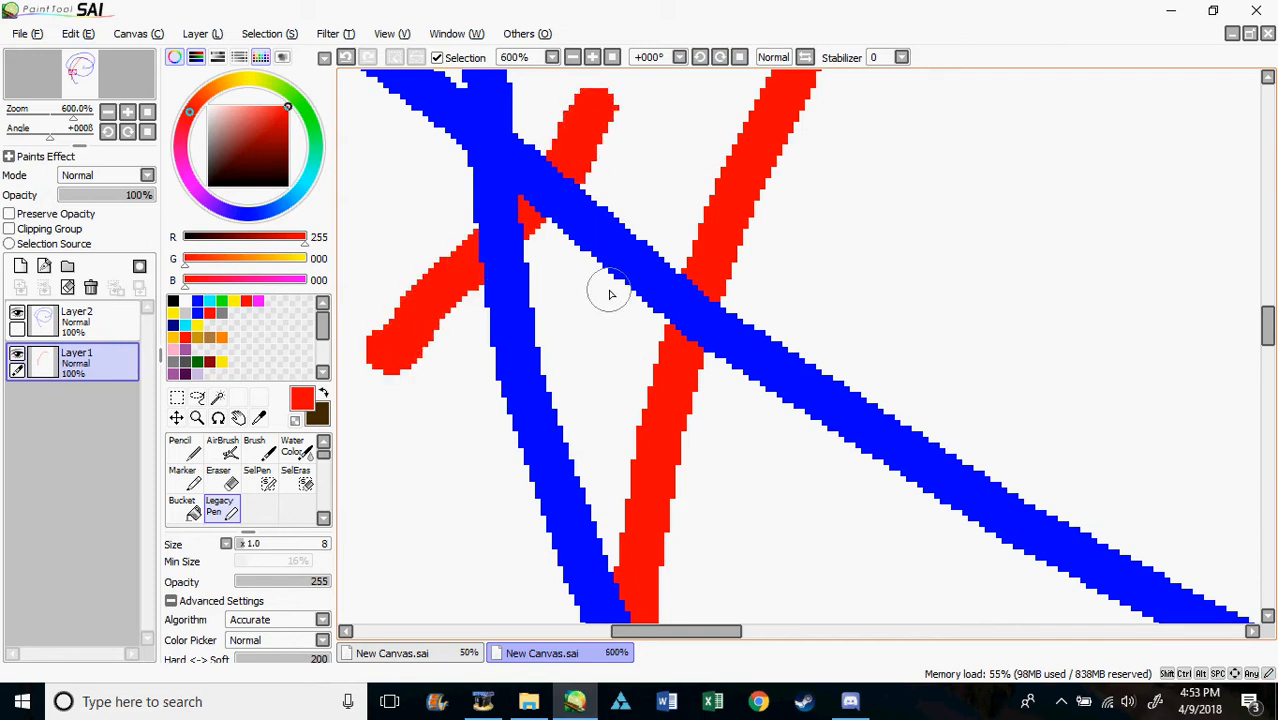
scroll(608, 289, down, 5)
scroll(585, 197, up, 2)
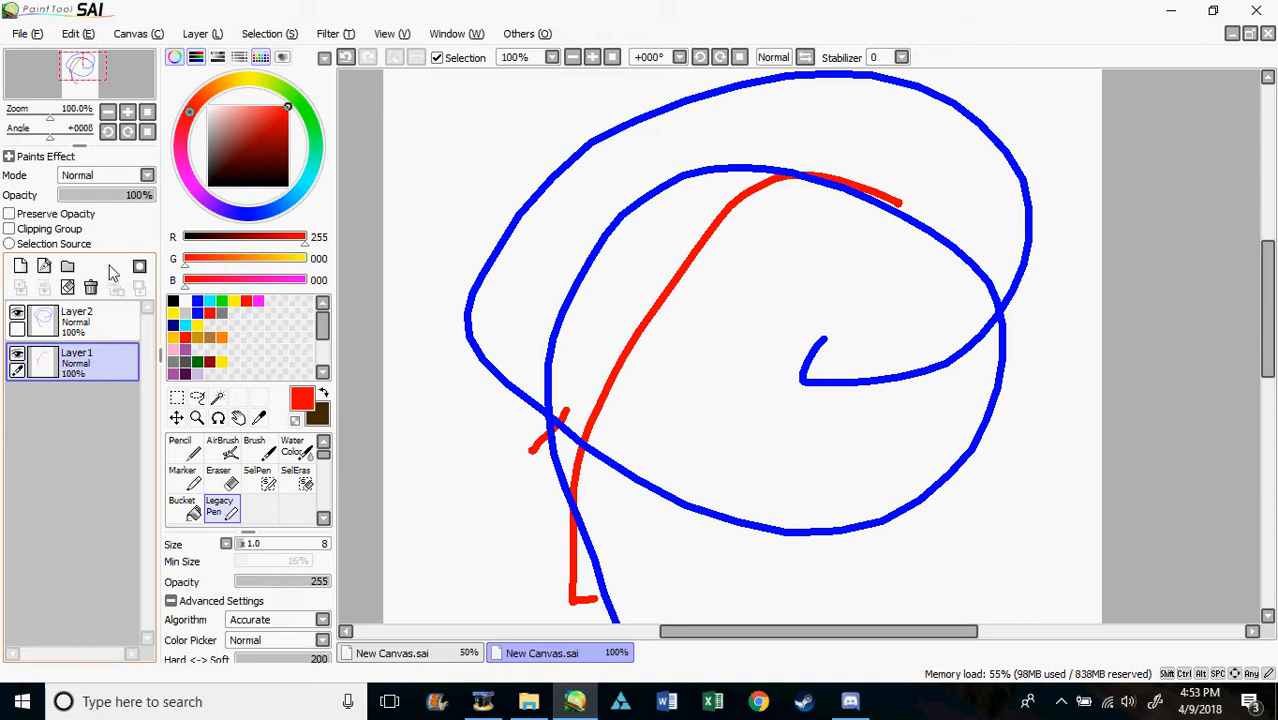
click(128, 111)
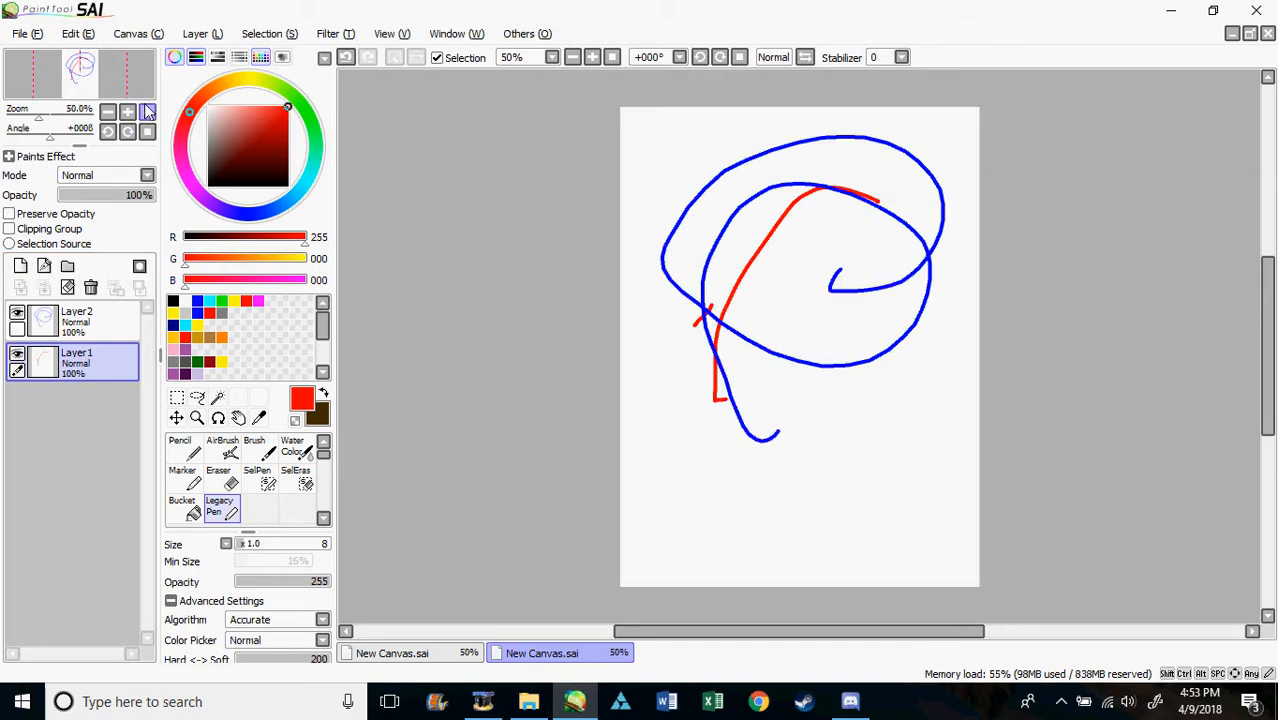
Create a layer folder above Layer2, move Layer2 into it and add two new layers inside the folder
click(70, 318)
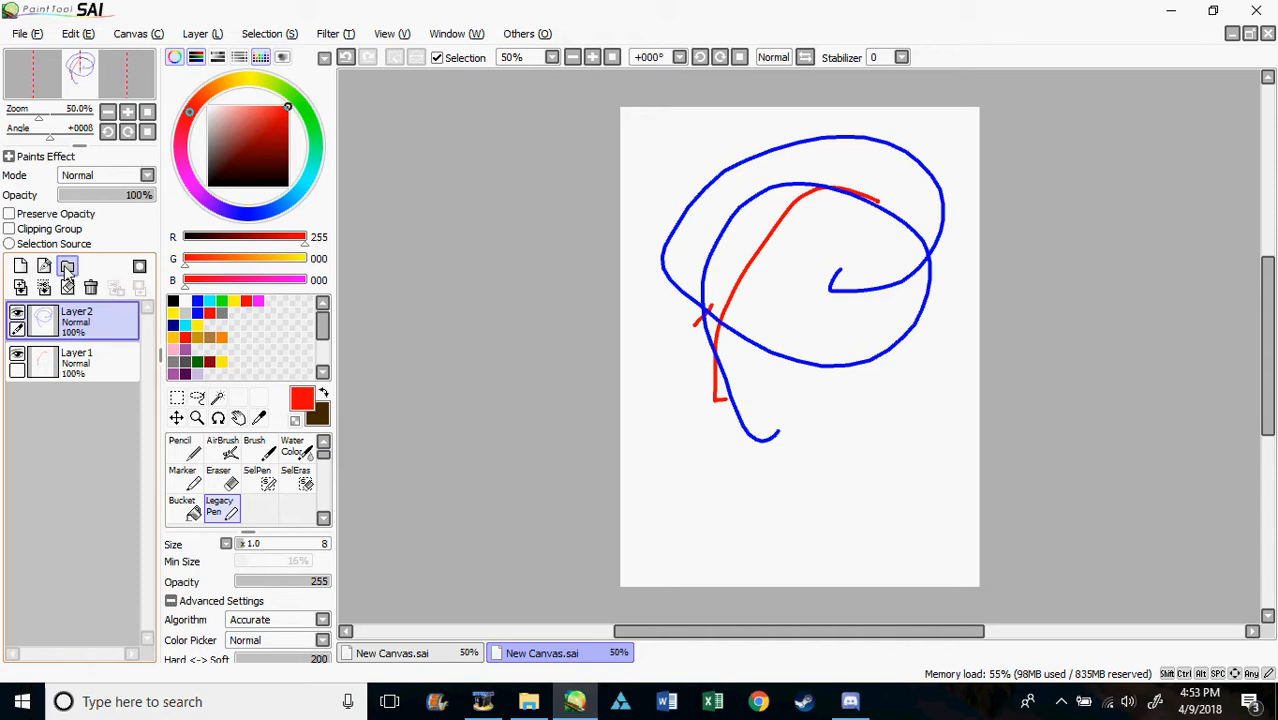
click(67, 268)
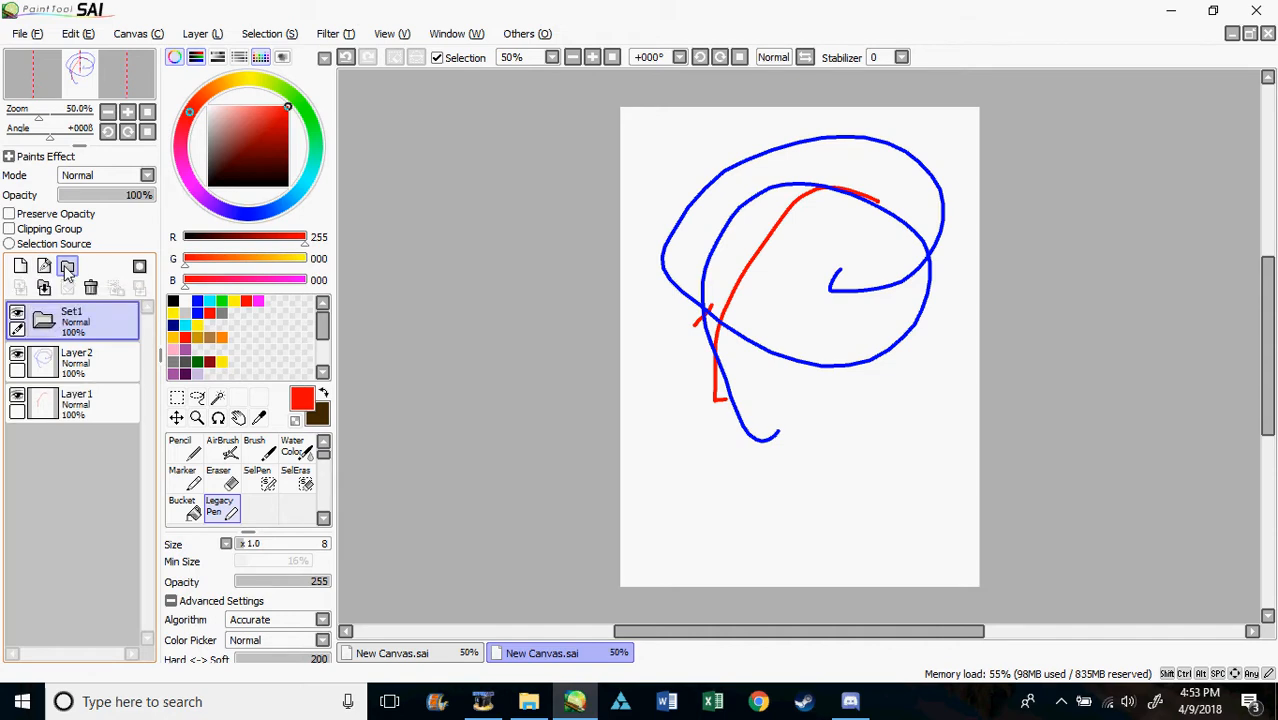
drag(89, 362, 102, 323)
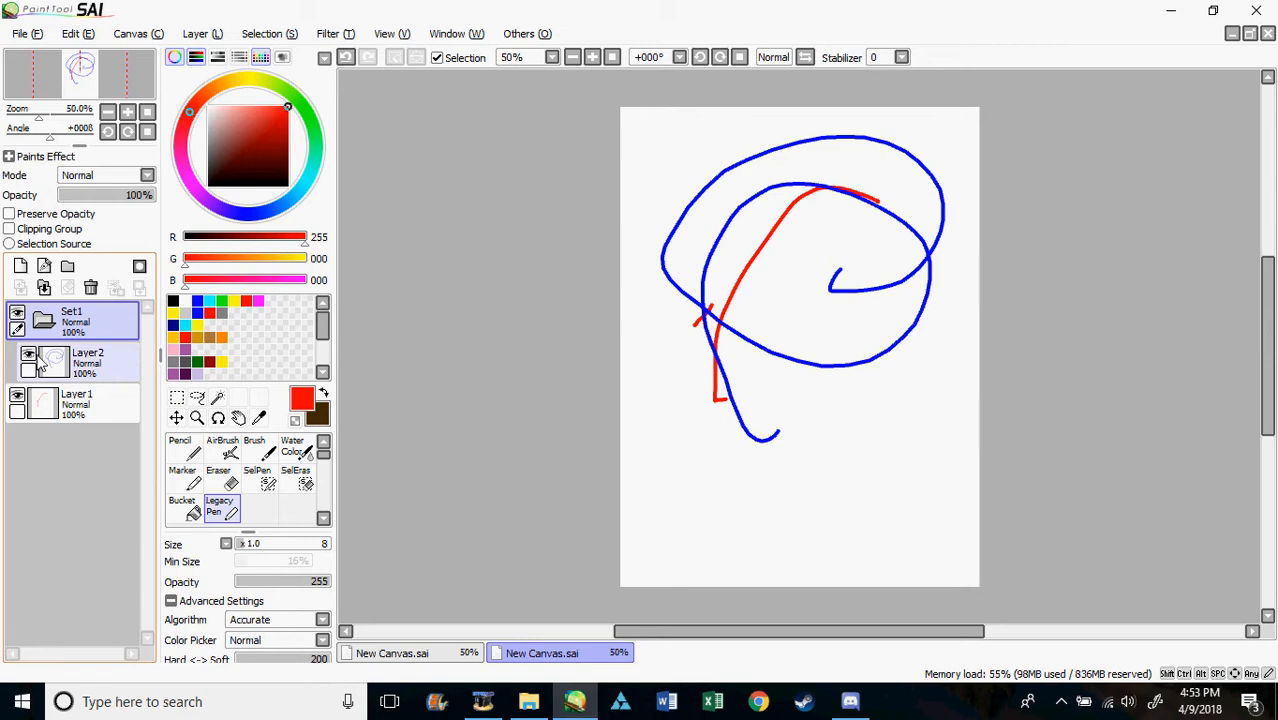
click(21, 268)
click(21, 268)
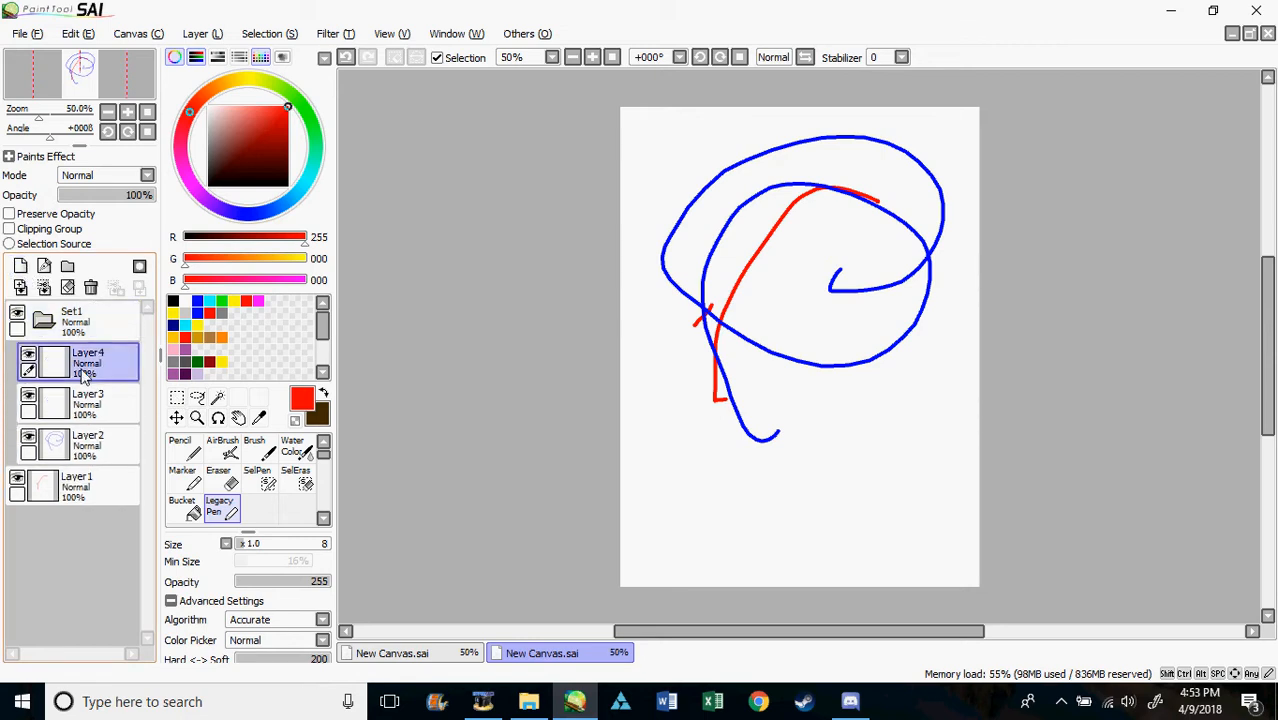
Hide the layer folder and show it again, and collapse and expand its contents
click(17, 315)
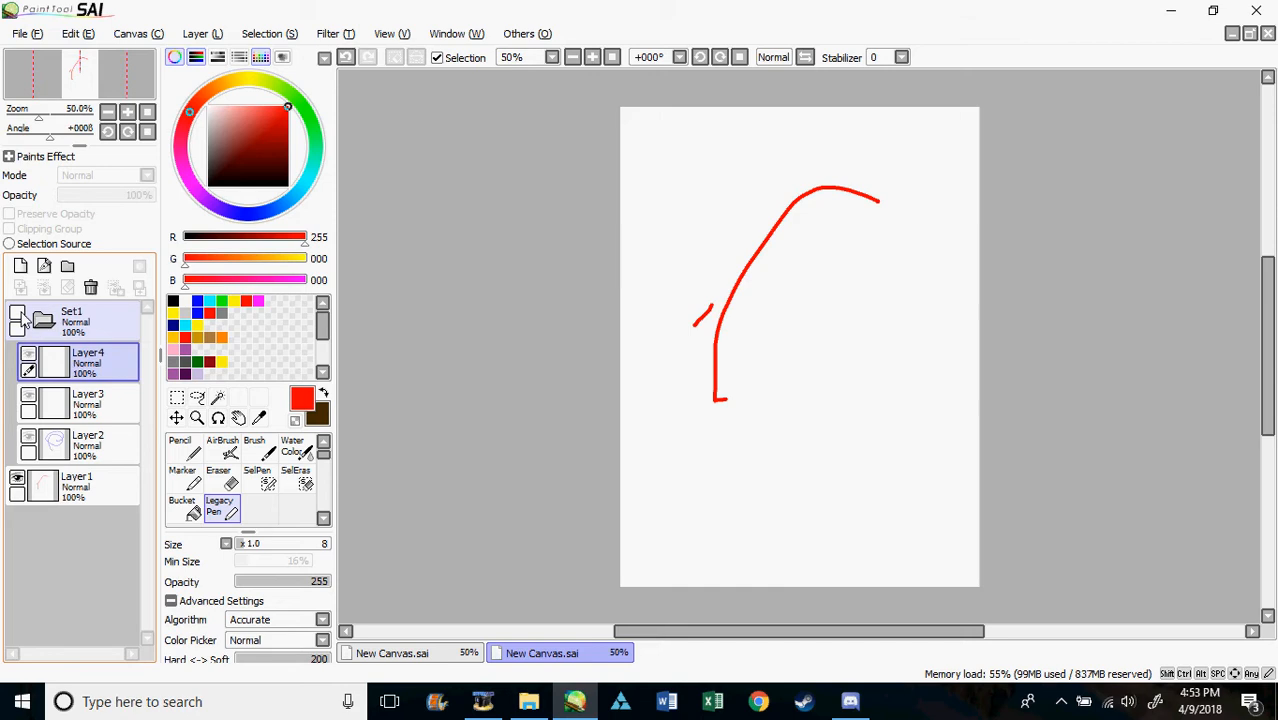
click(17, 315)
click(44, 319)
click(44, 319)
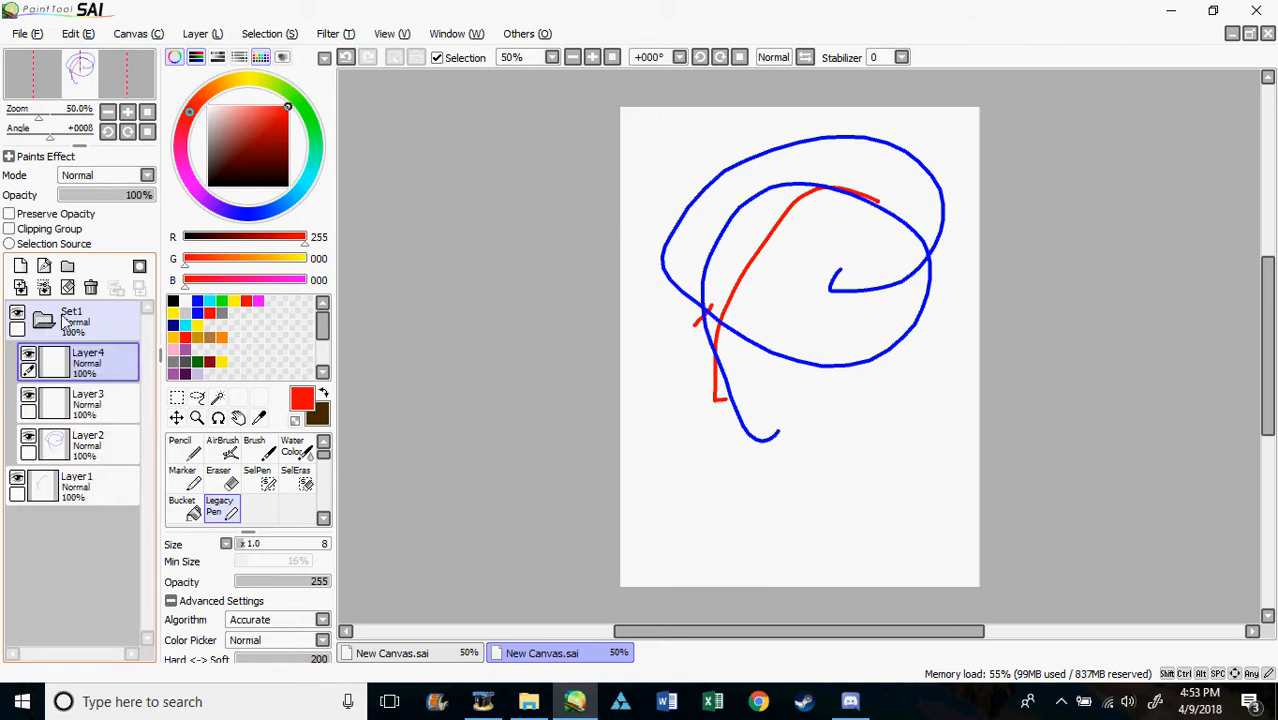
Delete the three layers inside the folder together with the folder itself, keeping only Layer1
click(87, 291)
click(87, 291)
click(87, 291)
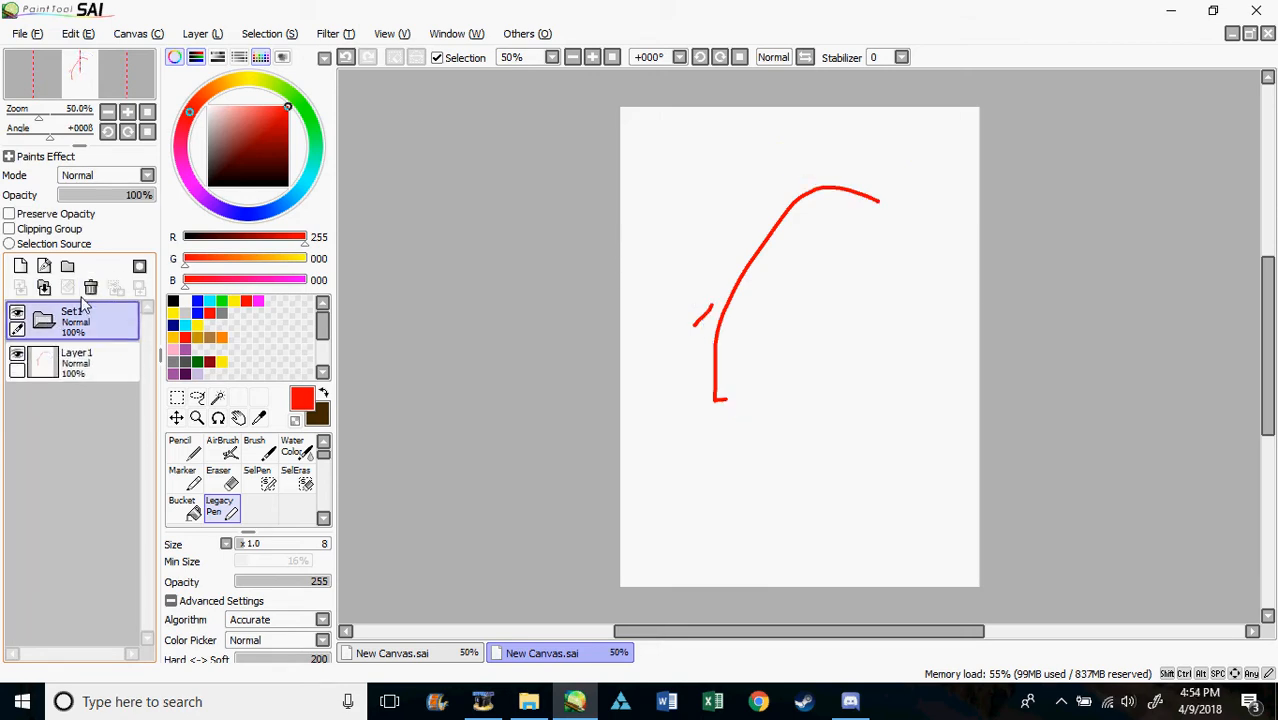
click(90, 288)
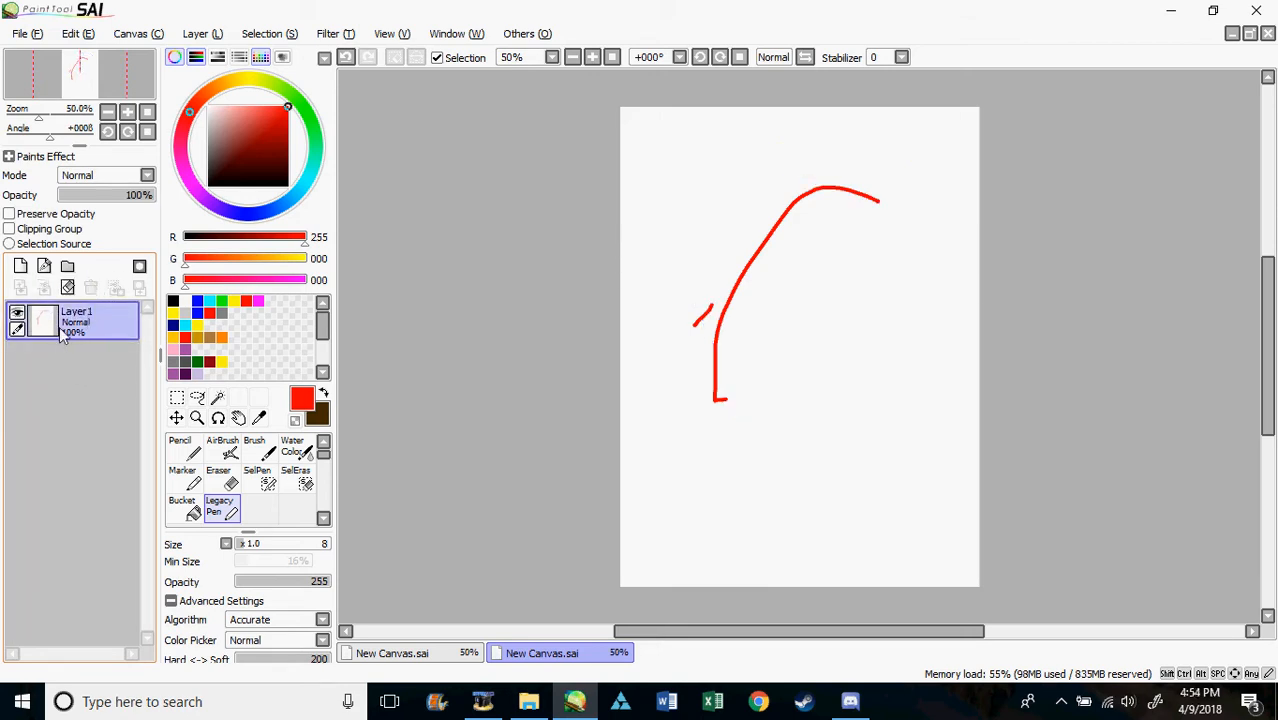
Draw a looping dark green stroke on a new layer above Layer1 and transfer it down to Layer1
click(20, 266)
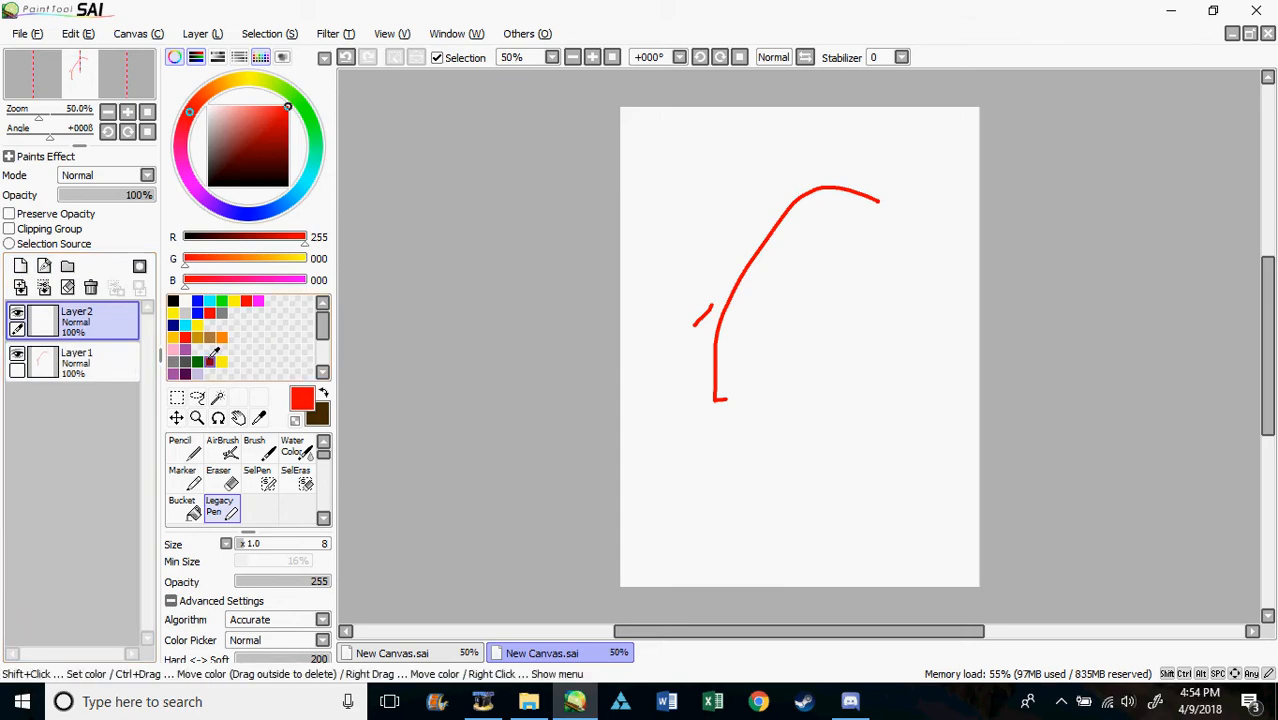
click(209, 361)
mouse_move(693, 325)
mouse_down()
mouse_move(813, 148)
mouse_move(815, 225)
mouse_up()
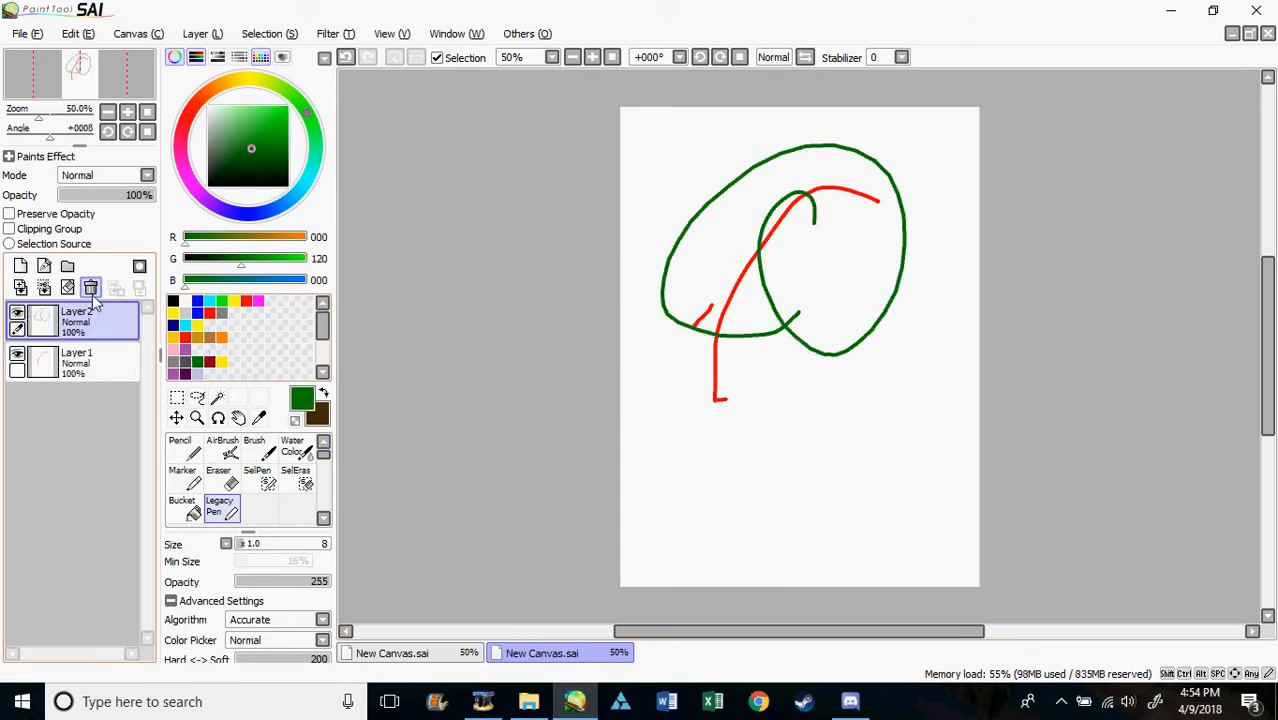
click(20, 288)
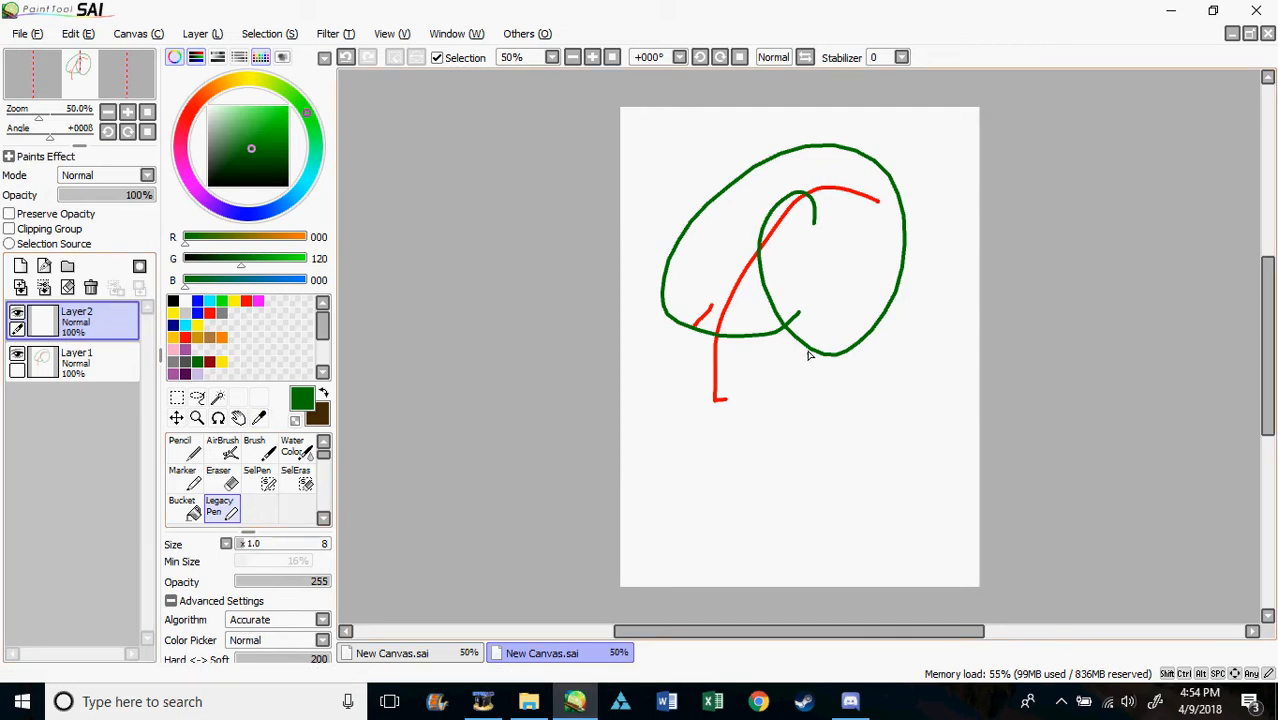
Draw a closed dark green loop on Layer2 over the existing strokes and fill it with the same green using the Bucket
mouse_move(782, 435)
mouse_down()
mouse_move(780, 215)
mouse_move(695, 425)
mouse_up()
click(184, 508)
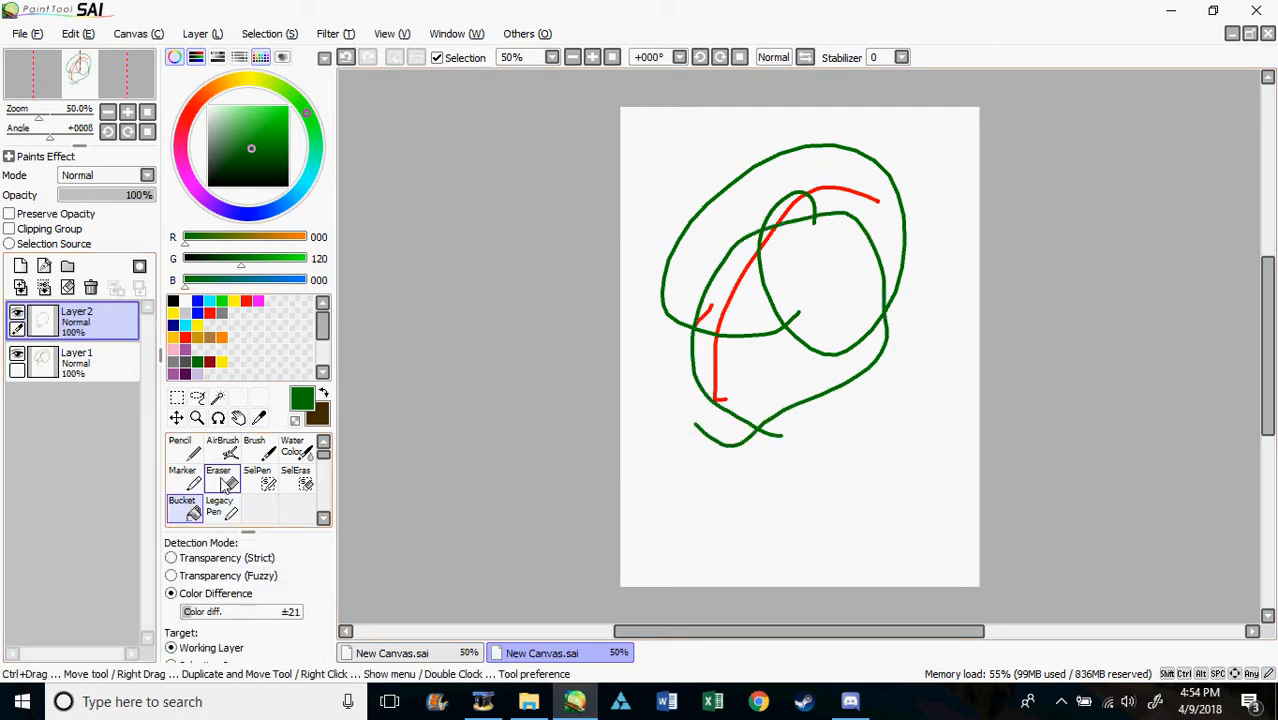
click(744, 305)
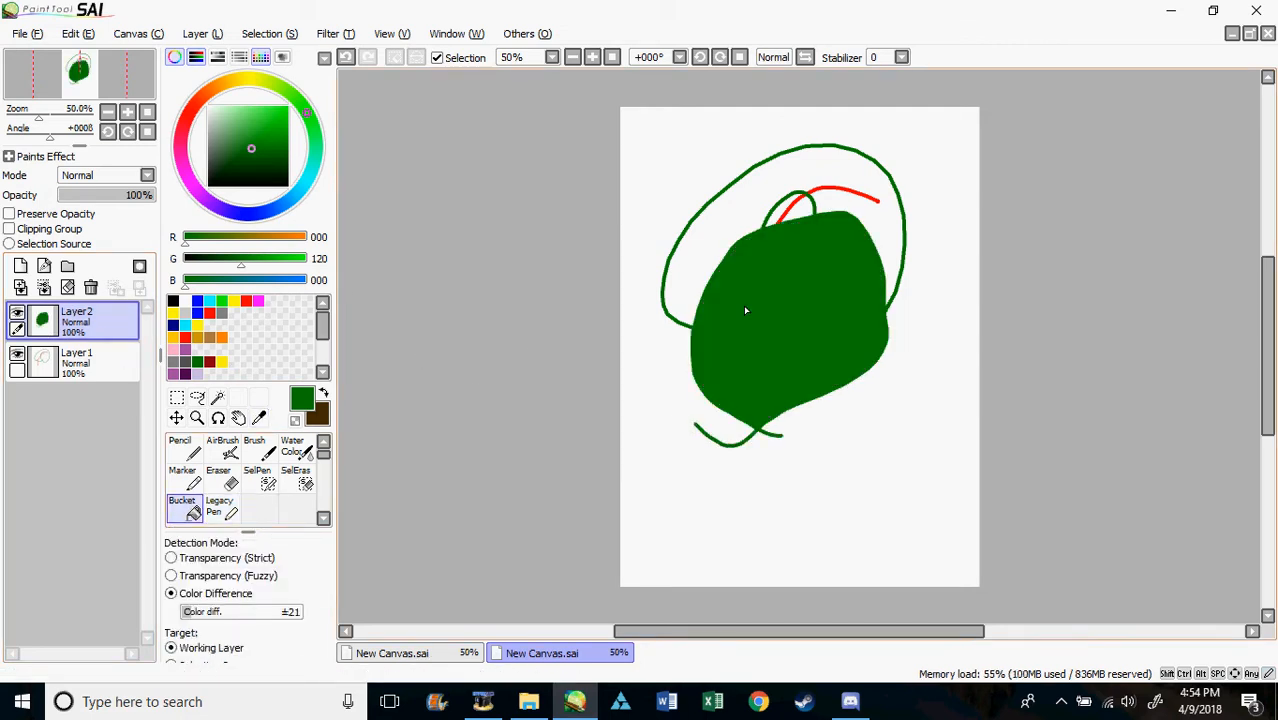
Transfer the filled green shape from Layer2 down to Layer1
click(21, 288)
click(56, 360)
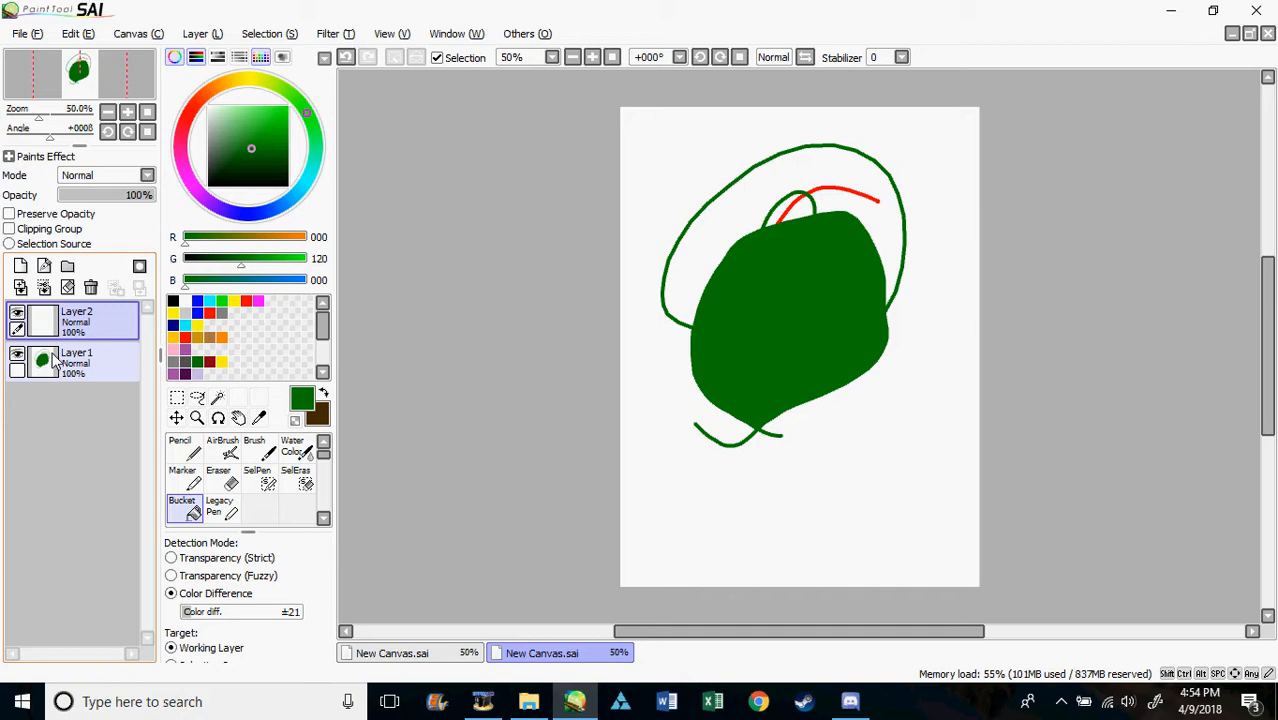
Fill all of Layer2 with dark red using the Bucket and merge it down into Layer1
click(56, 322)
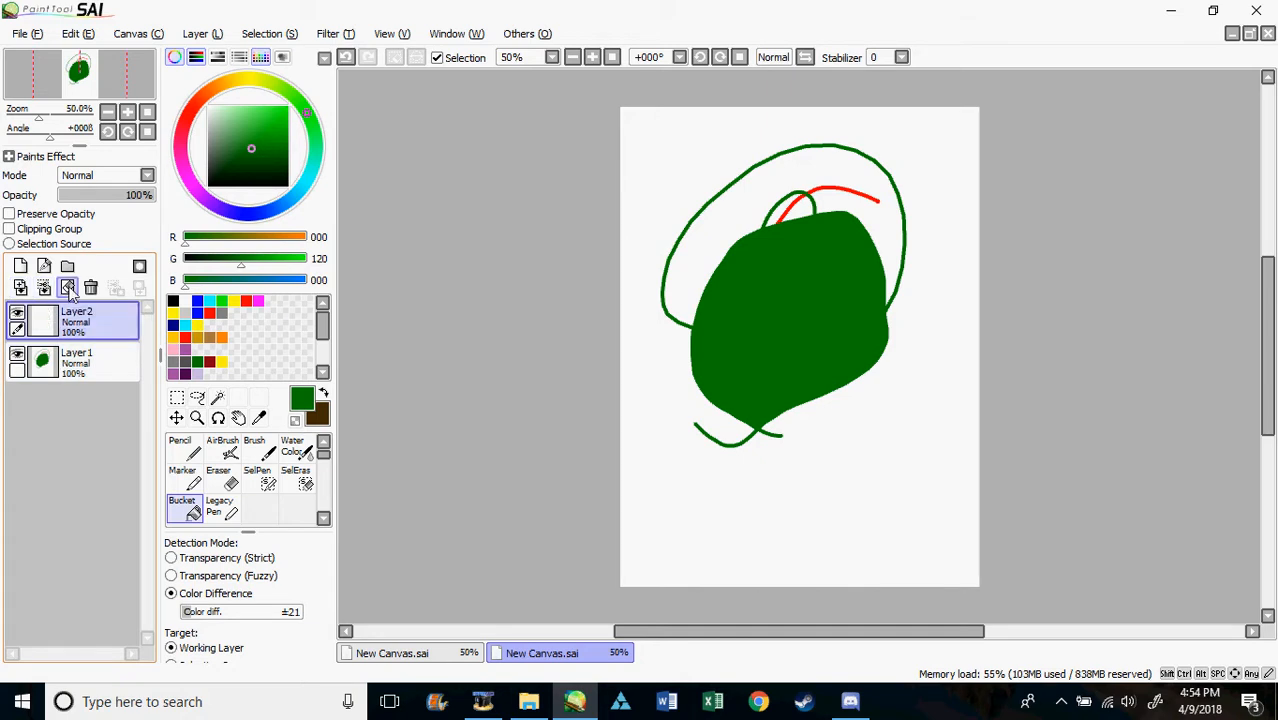
click(208, 361)
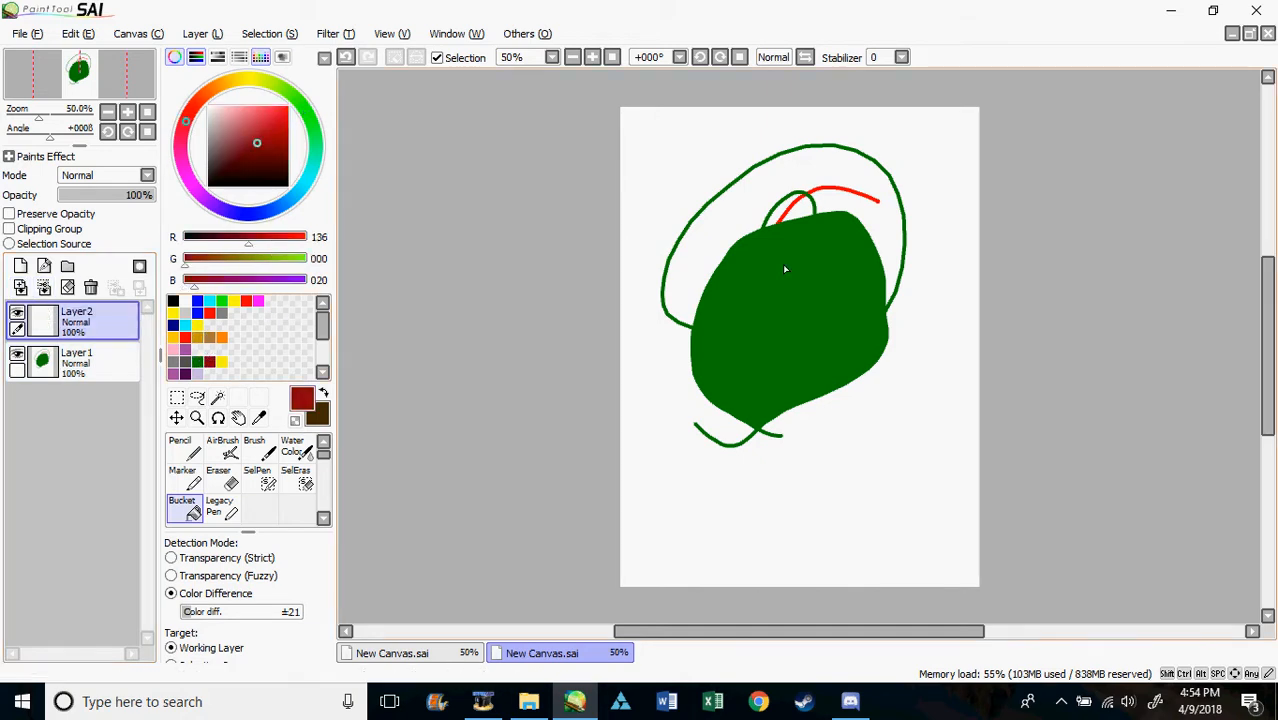
click(782, 264)
click(43, 289)
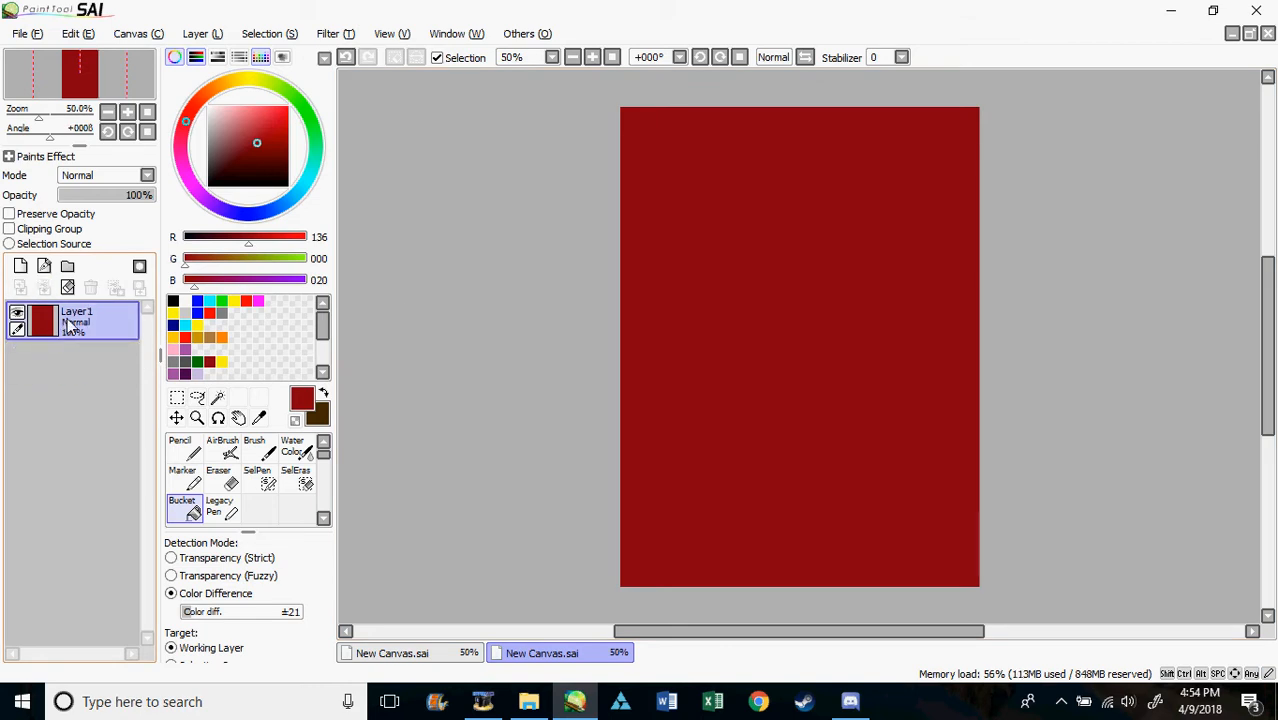
Add an empty layer above the red Layer1, and clear and delete Layer1
click(20, 266)
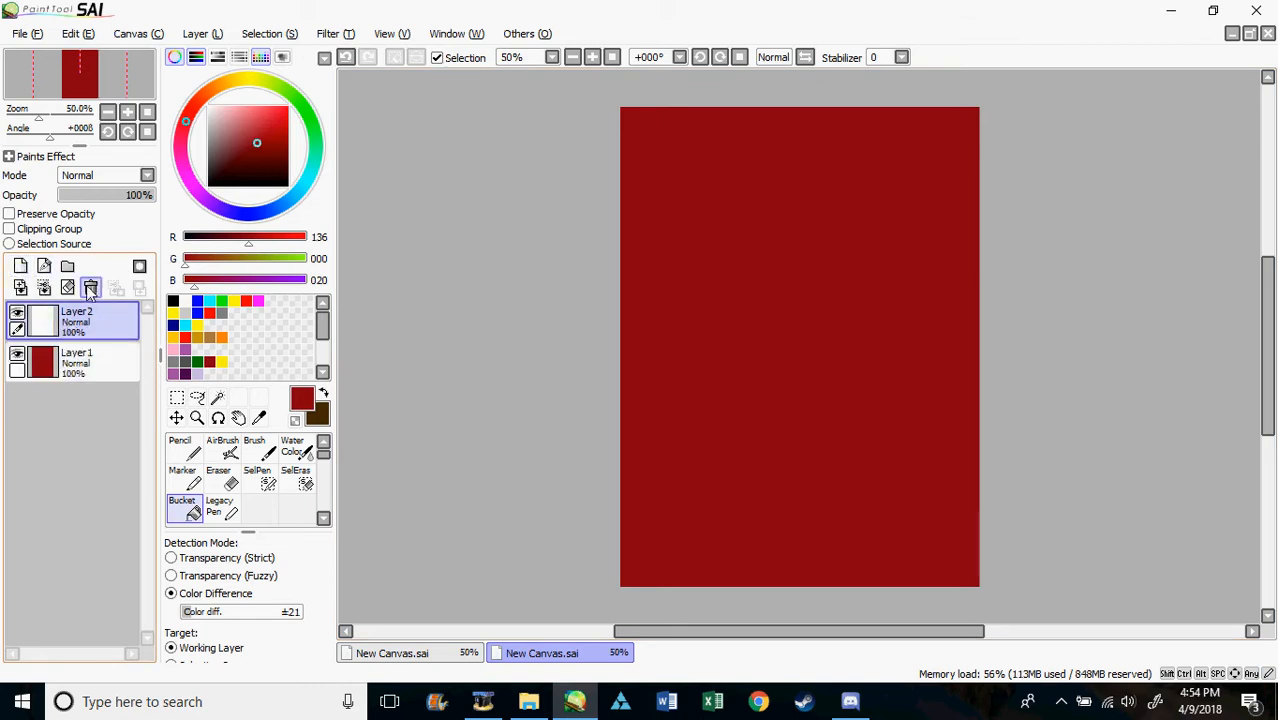
click(76, 360)
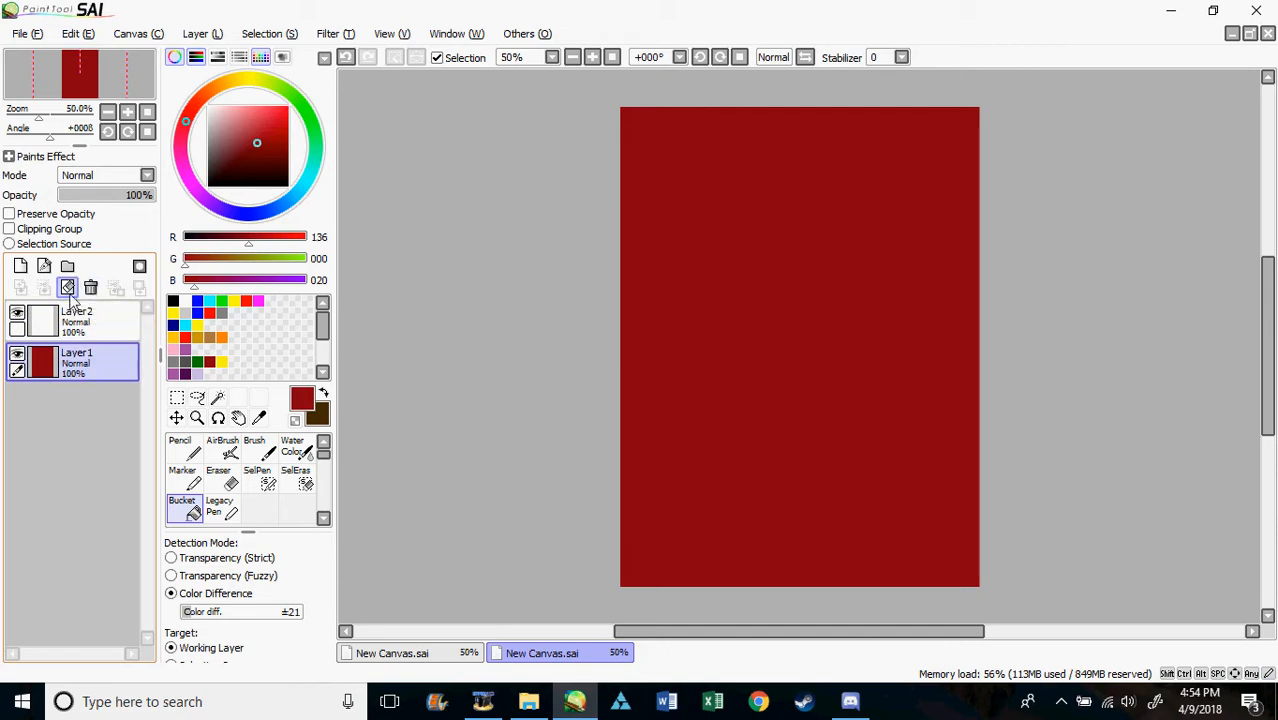
click(67, 287)
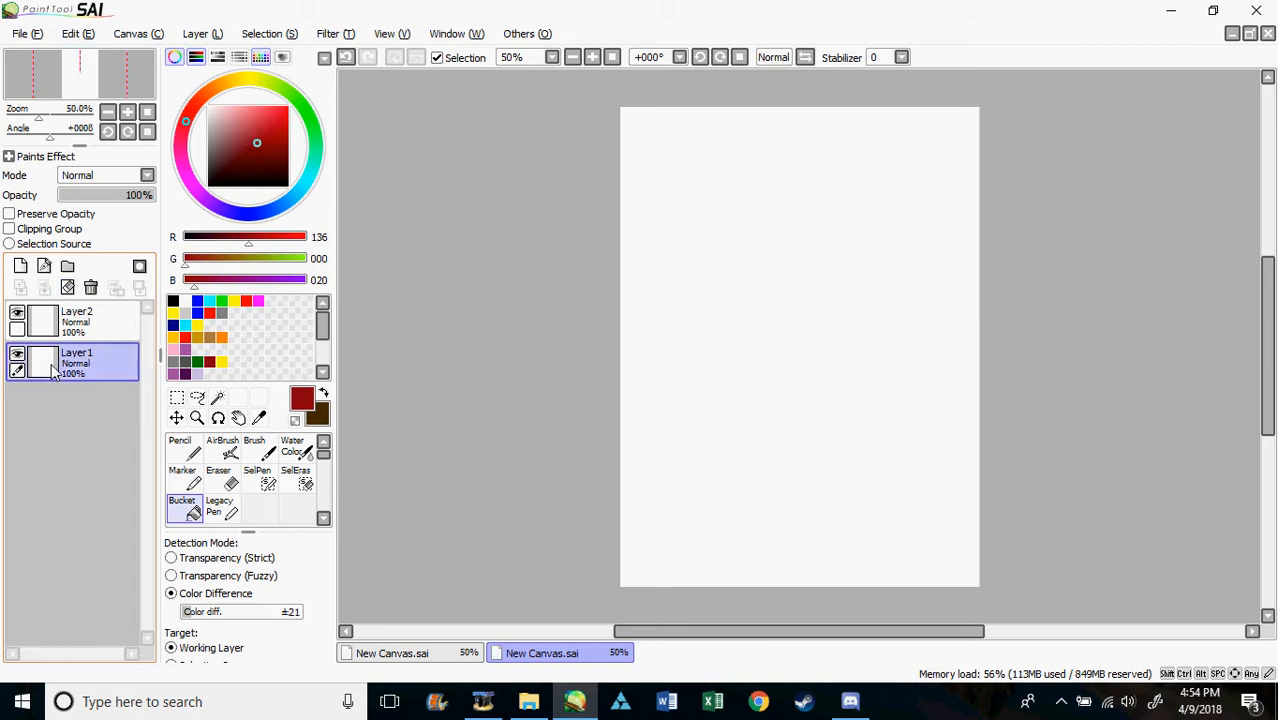
click(90, 287)
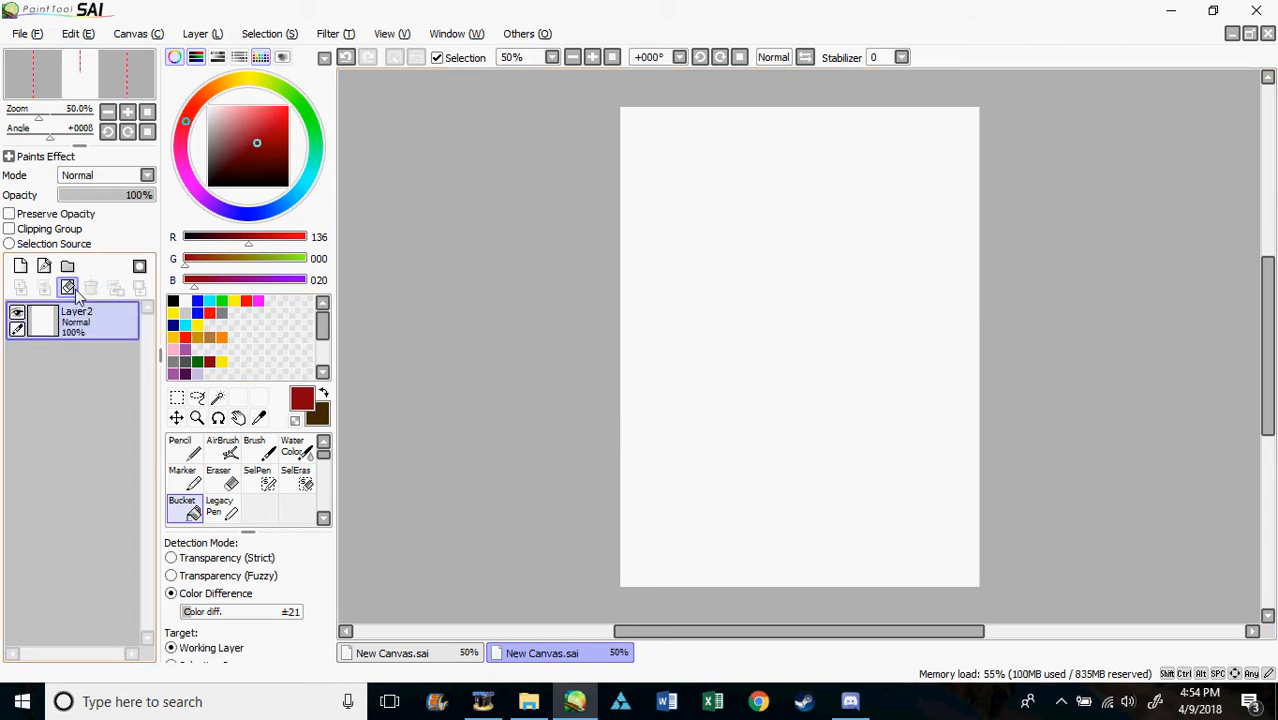
Draw a closed dark green oval with the Legacy Pen on a new layer above Layer2 and fill it with the Bucket
click(20, 266)
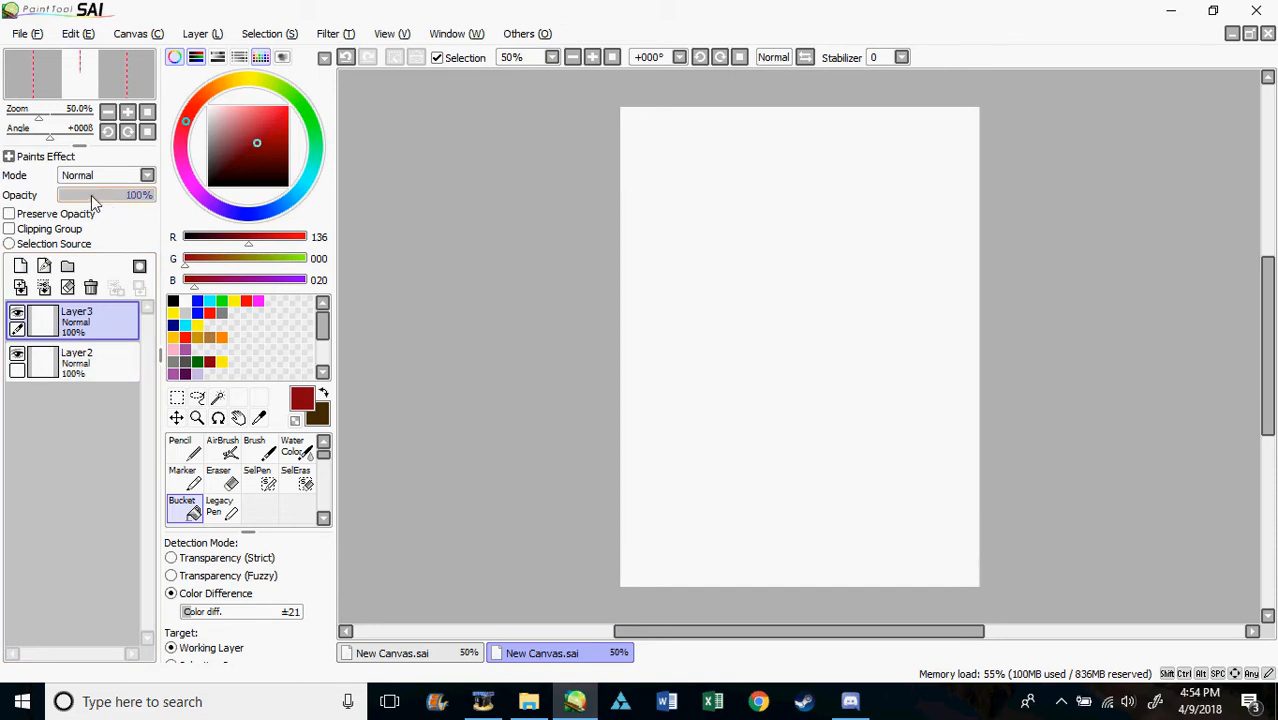
click(199, 358)
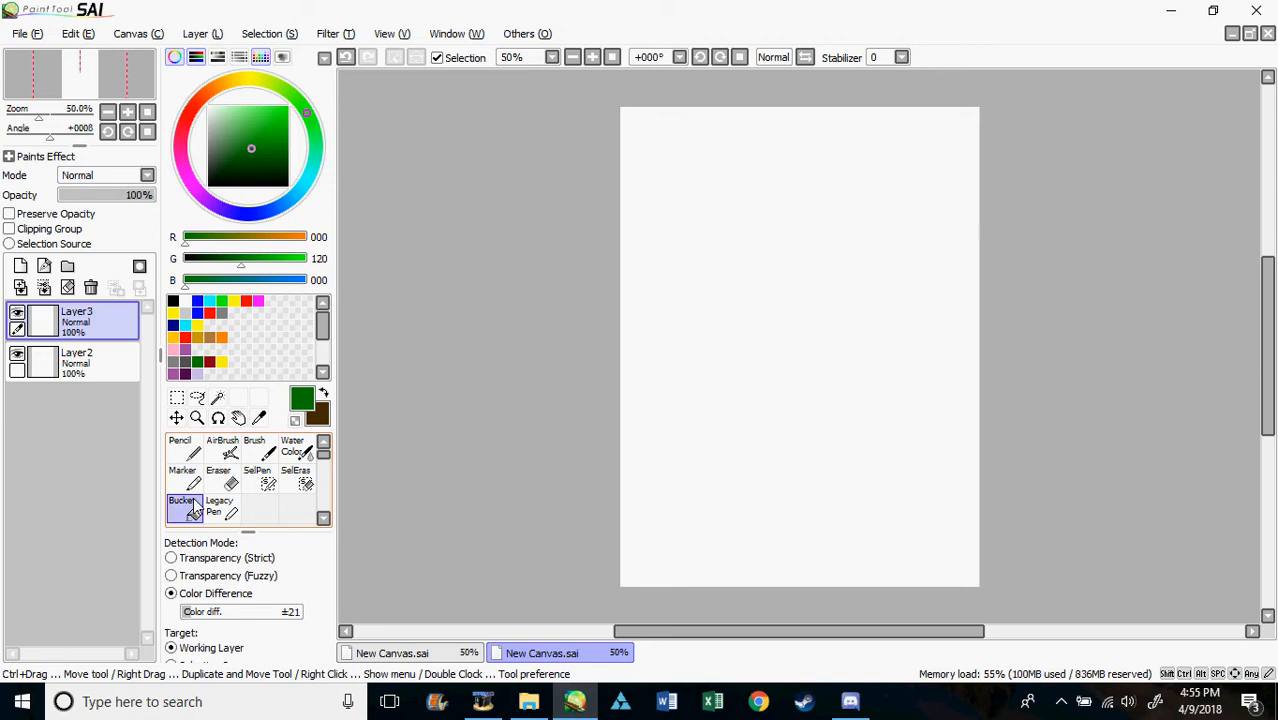
click(220, 509)
mouse_move(788, 432)
mouse_down()
mouse_move(856, 334)
mouse_move(736, 428)
mouse_up()
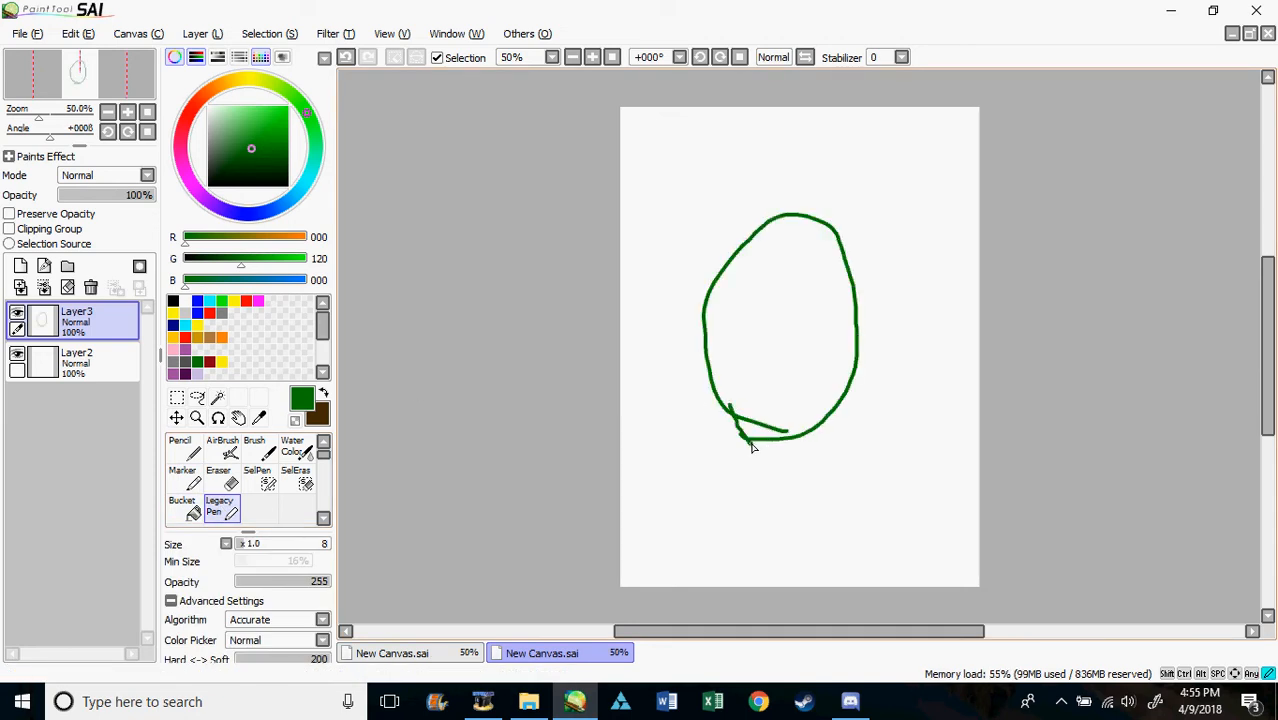
click(184, 507)
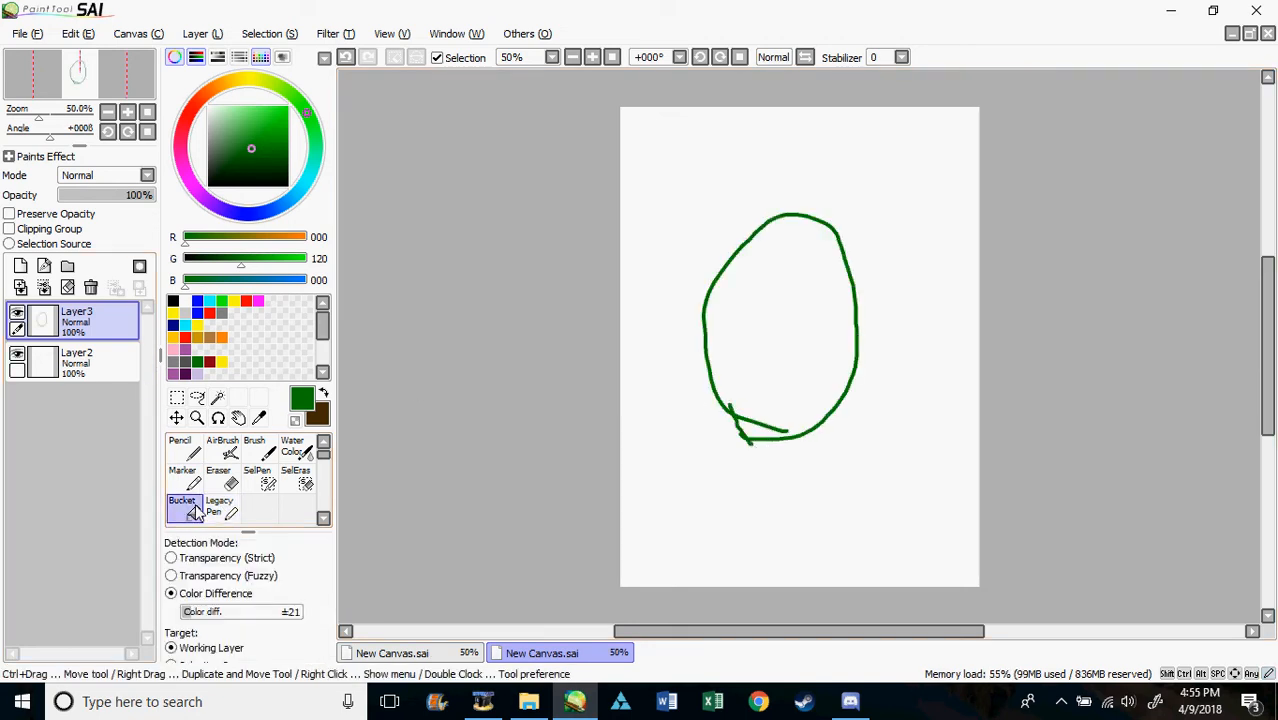
click(802, 362)
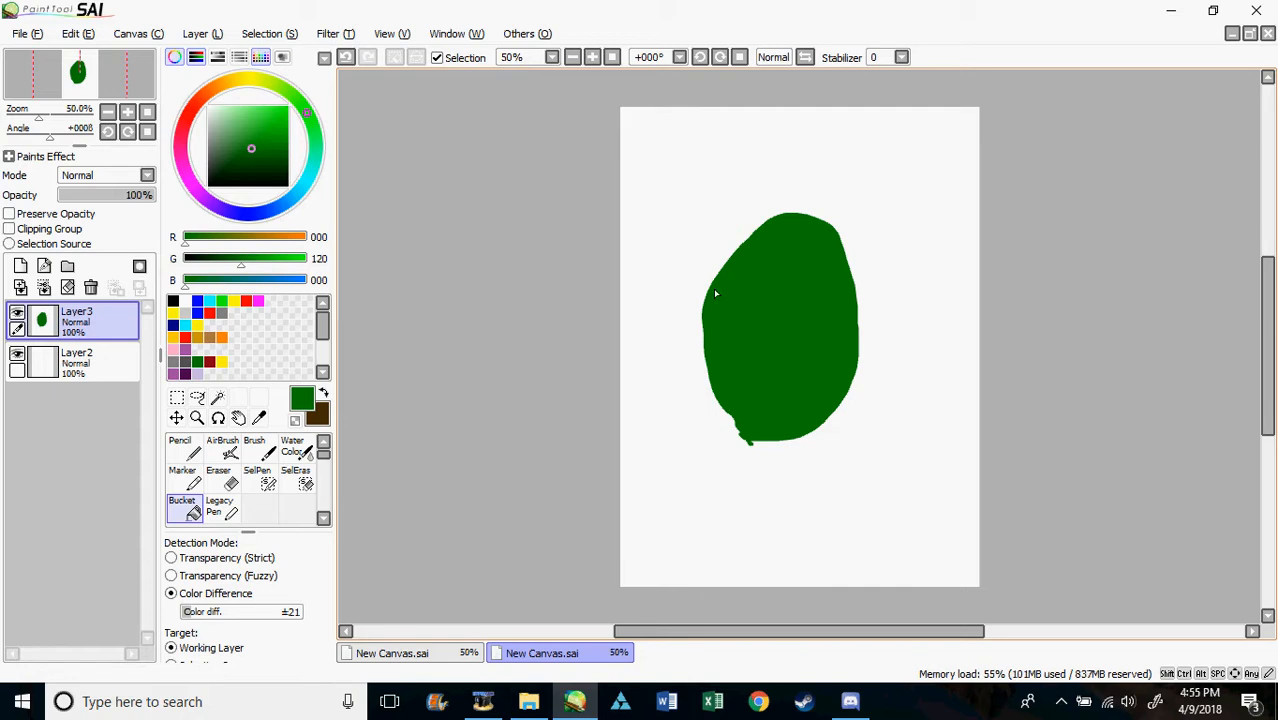
Try raising the red value of the drawing colour to 255 and return it to 0
drag(303, 240, 152, 309)
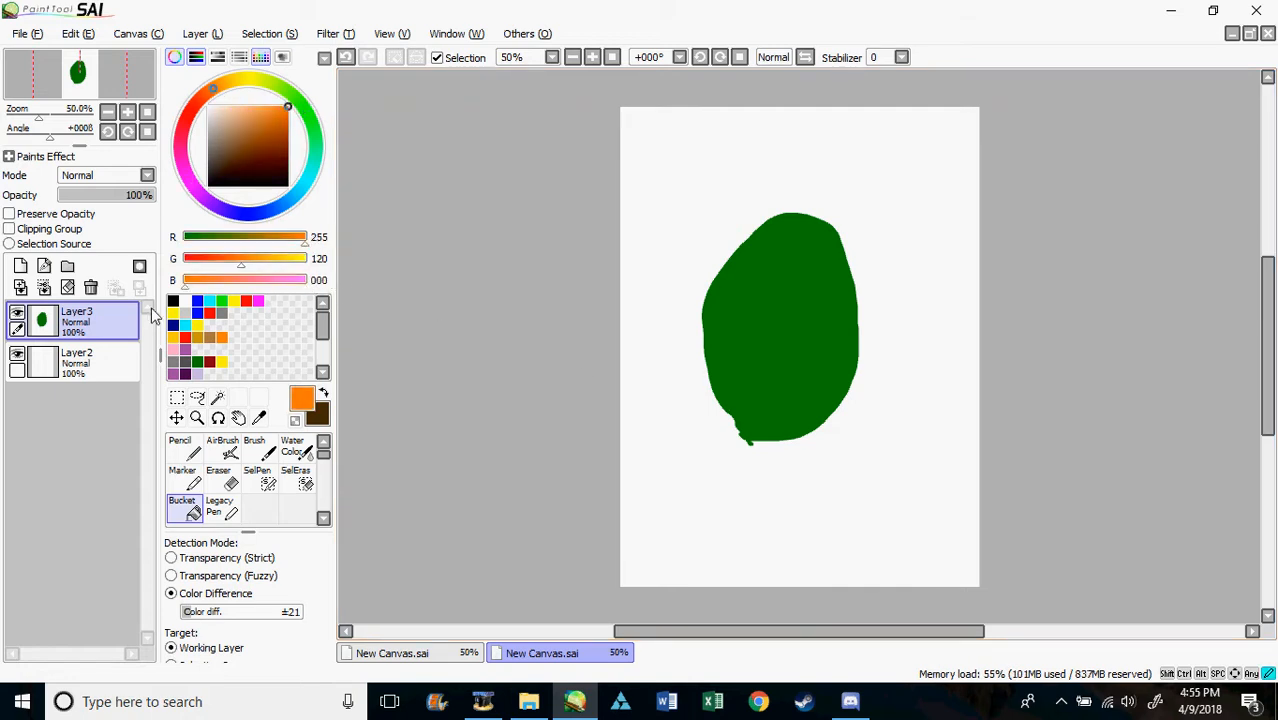
drag(205, 242, 182, 240)
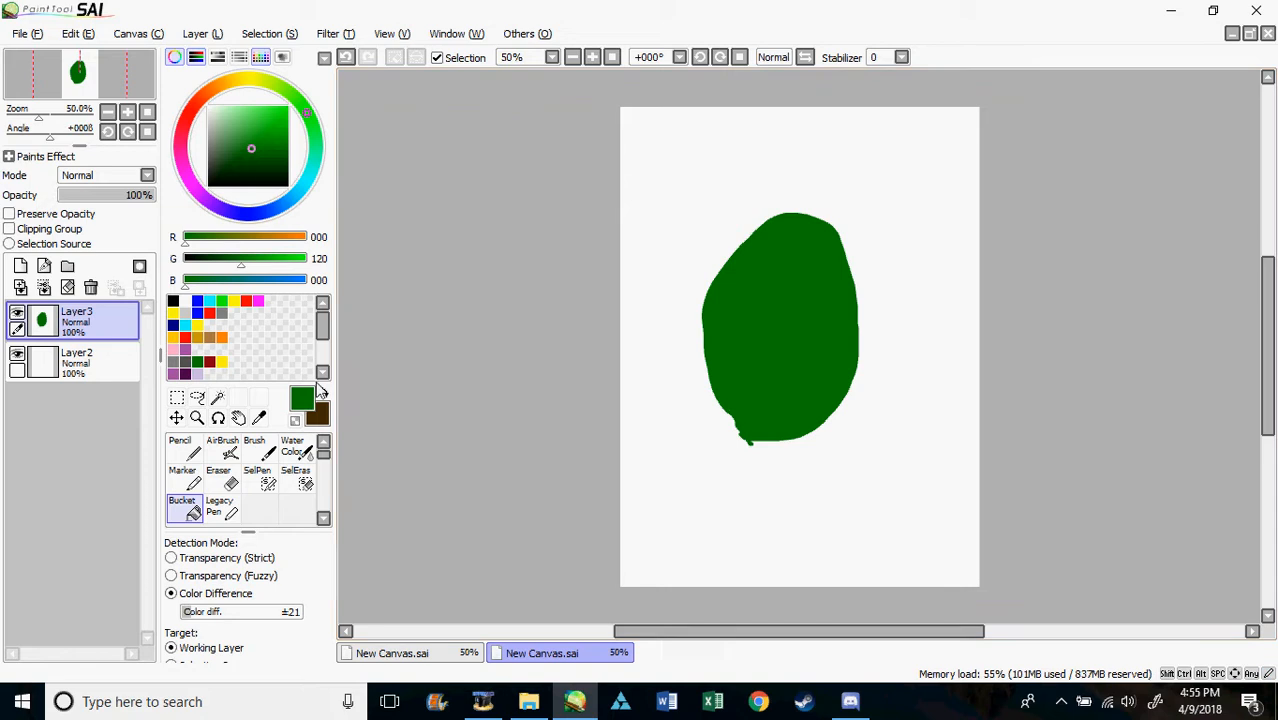
Set Layer3's opacity to 50% and pick the lightened green from the filled oval
click(104, 196)
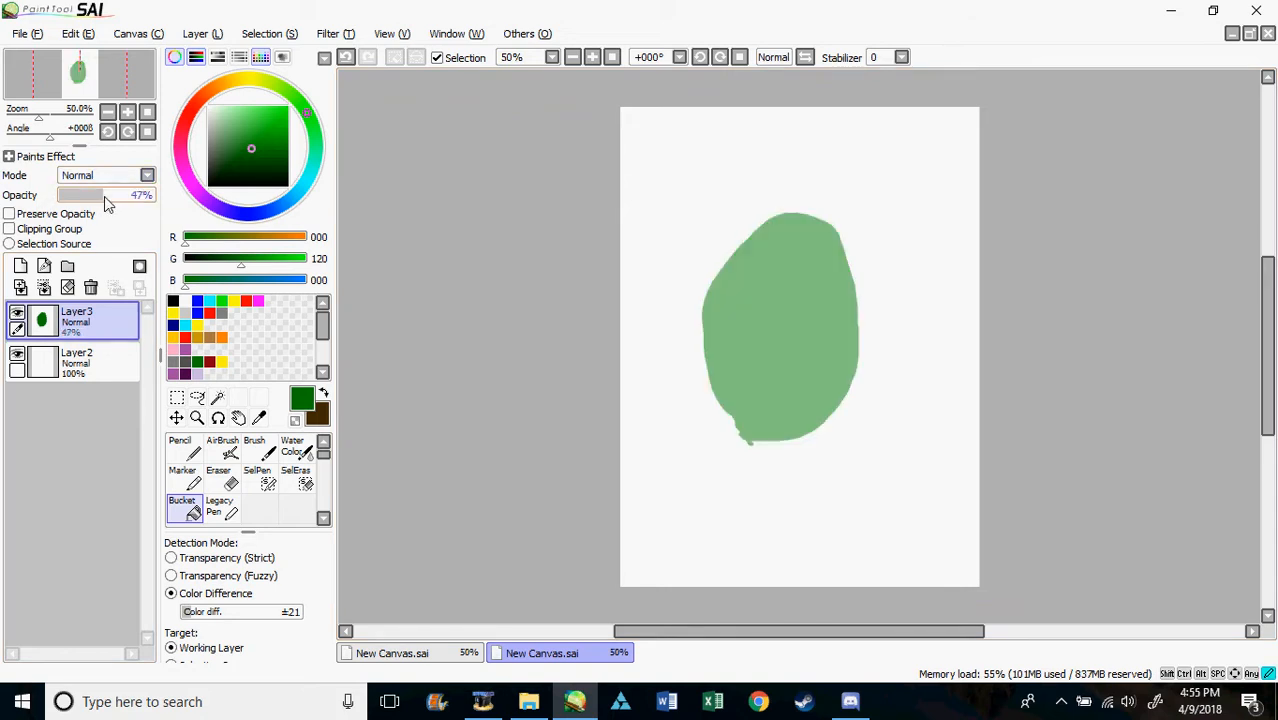
drag(104, 196, 107, 193)
alt+click(795, 296)
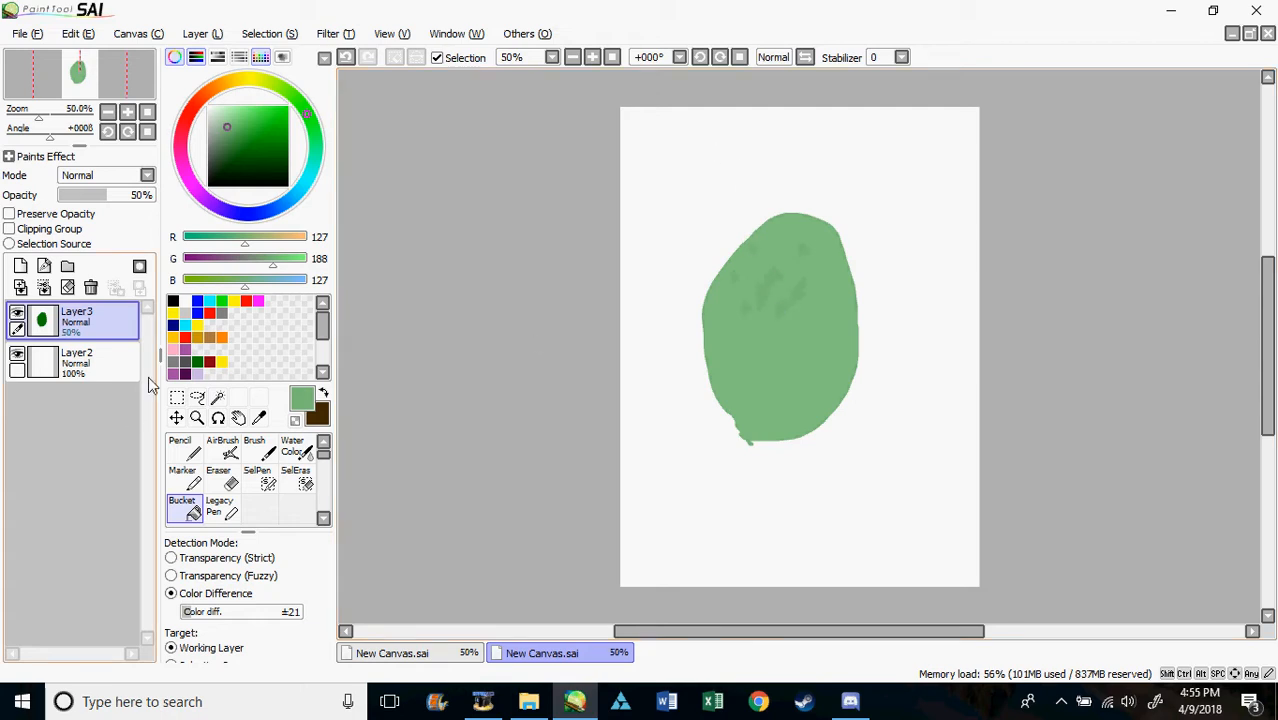
Draw a purple diagonal Legacy Pen line on Layer2 beneath the green oval and pick the blended colour where they overlap
click(190, 332)
click(82, 360)
click(228, 512)
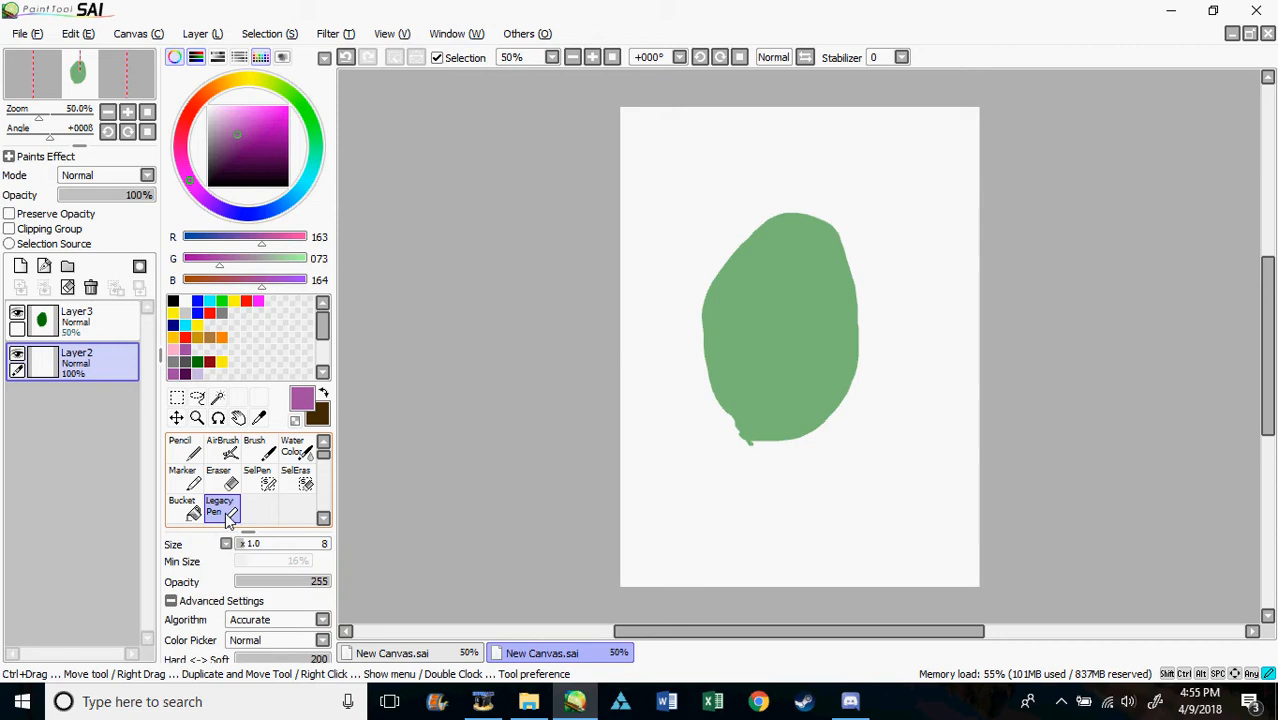
drag(631, 451, 953, 178)
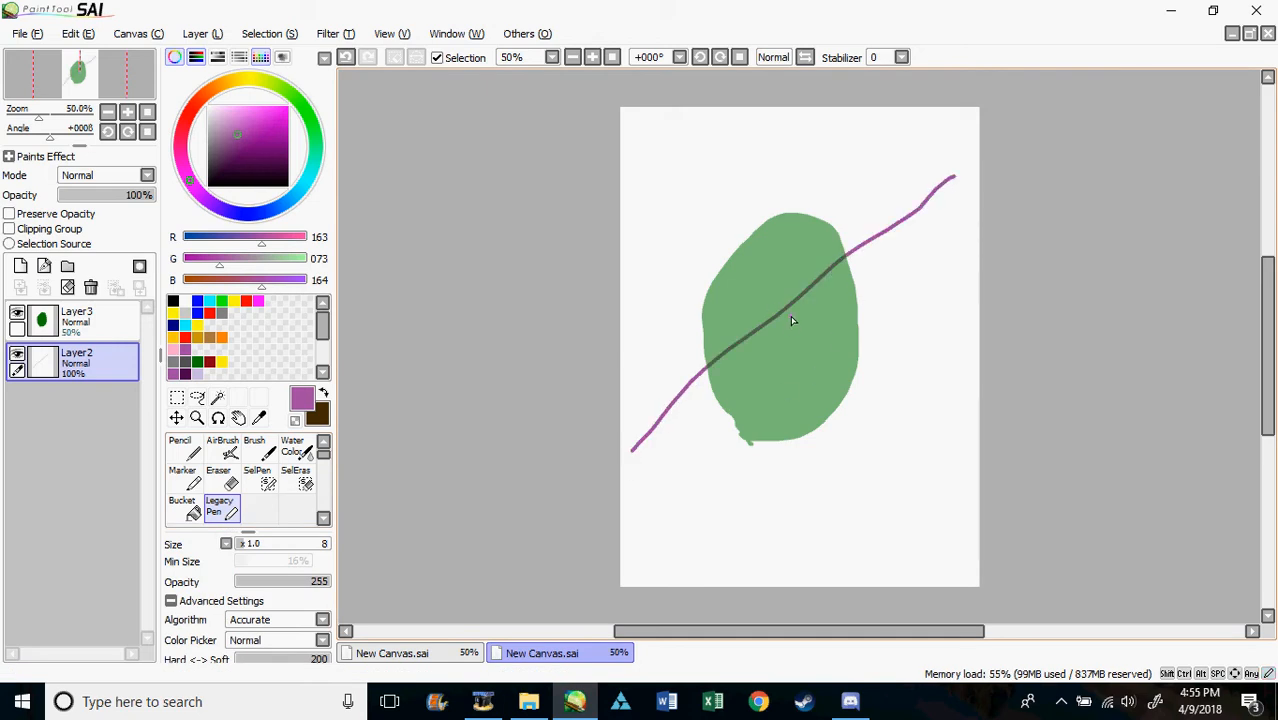
scroll(788, 316, up, 7)
right_click(768, 283)
scroll(760, 300, down, 7)
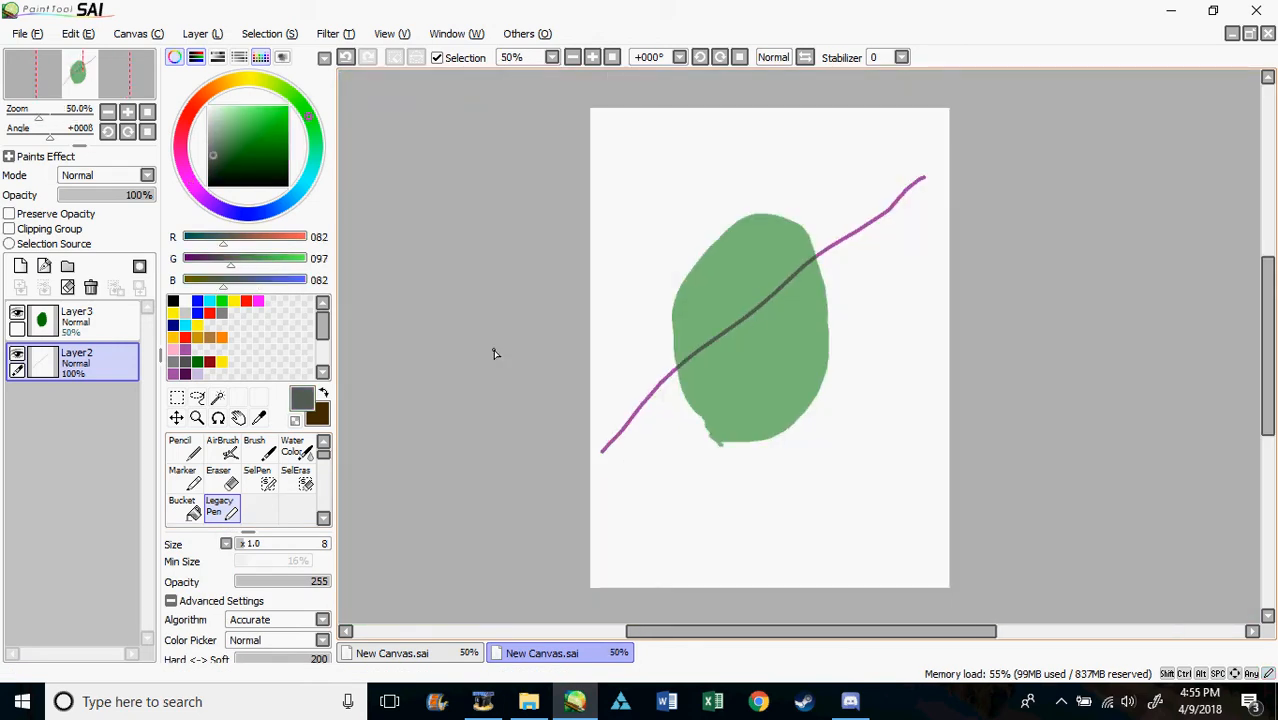
Clear the contents of Layer2 and Layer3 and set Layer3's opacity to 100%
click(90, 287)
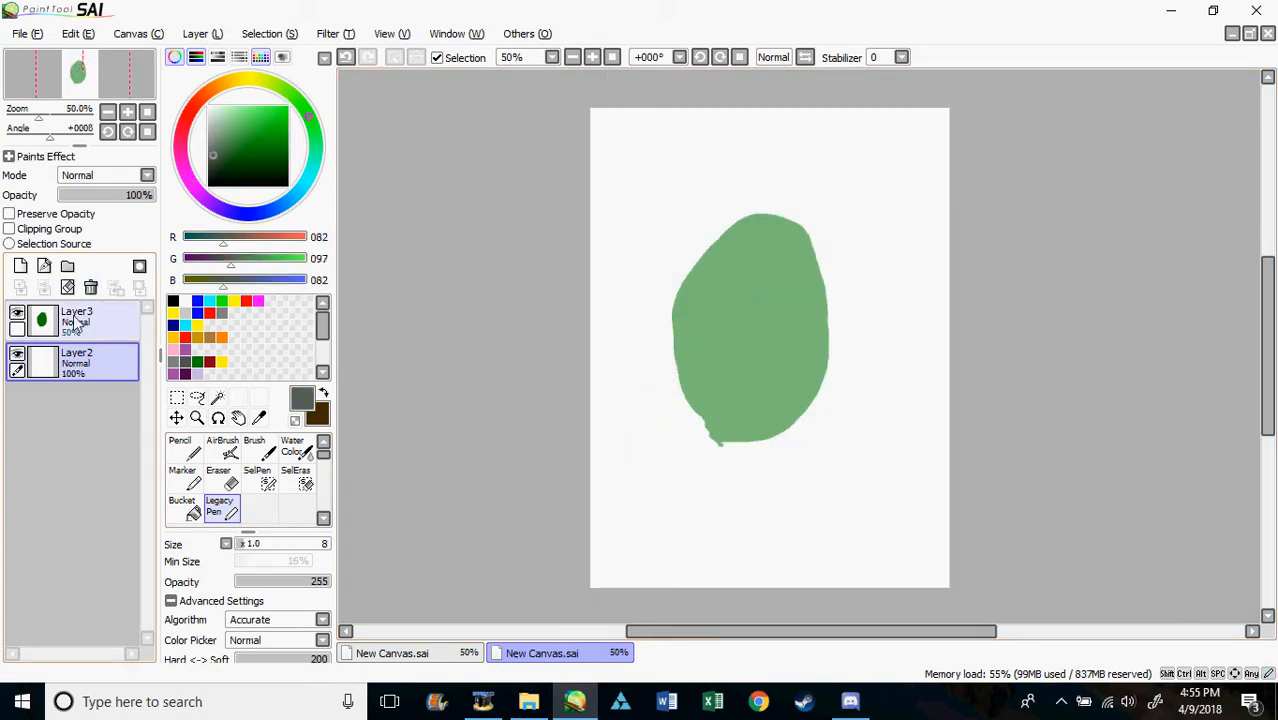
click(75, 318)
click(90, 287)
drag(117, 199, 154, 197)
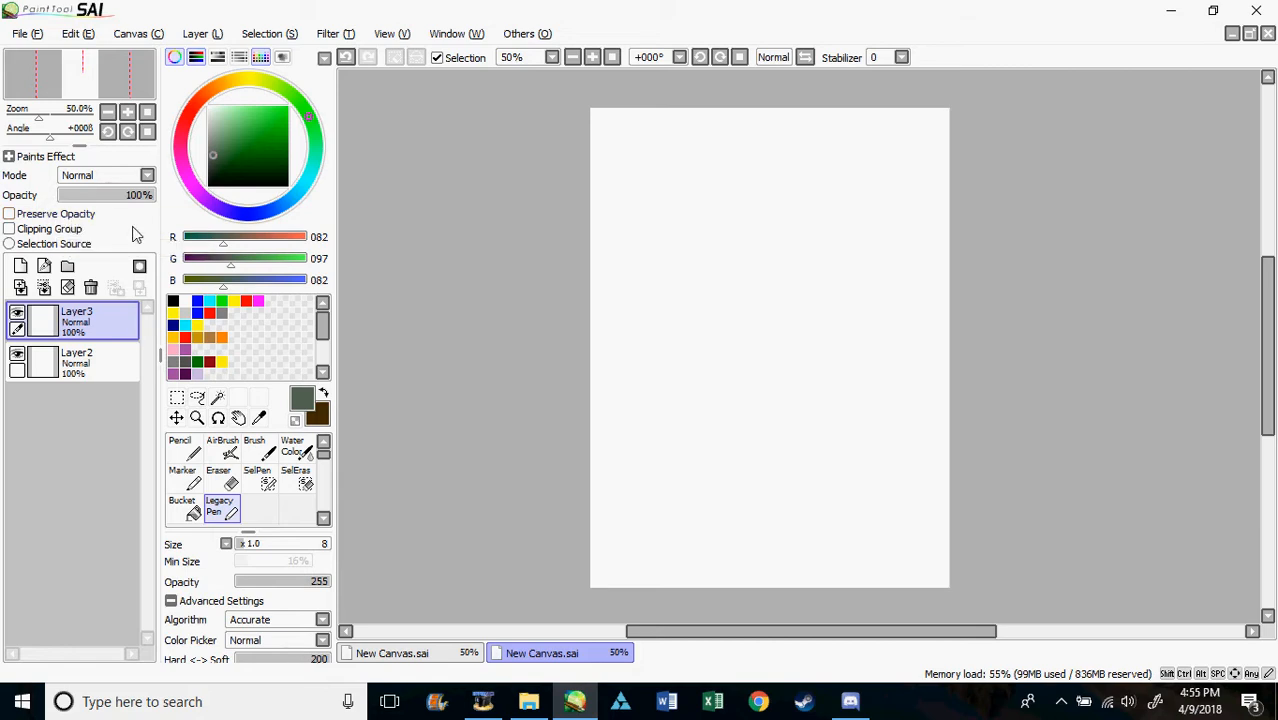
Examine the blending modes available for Layer3
click(145, 177)
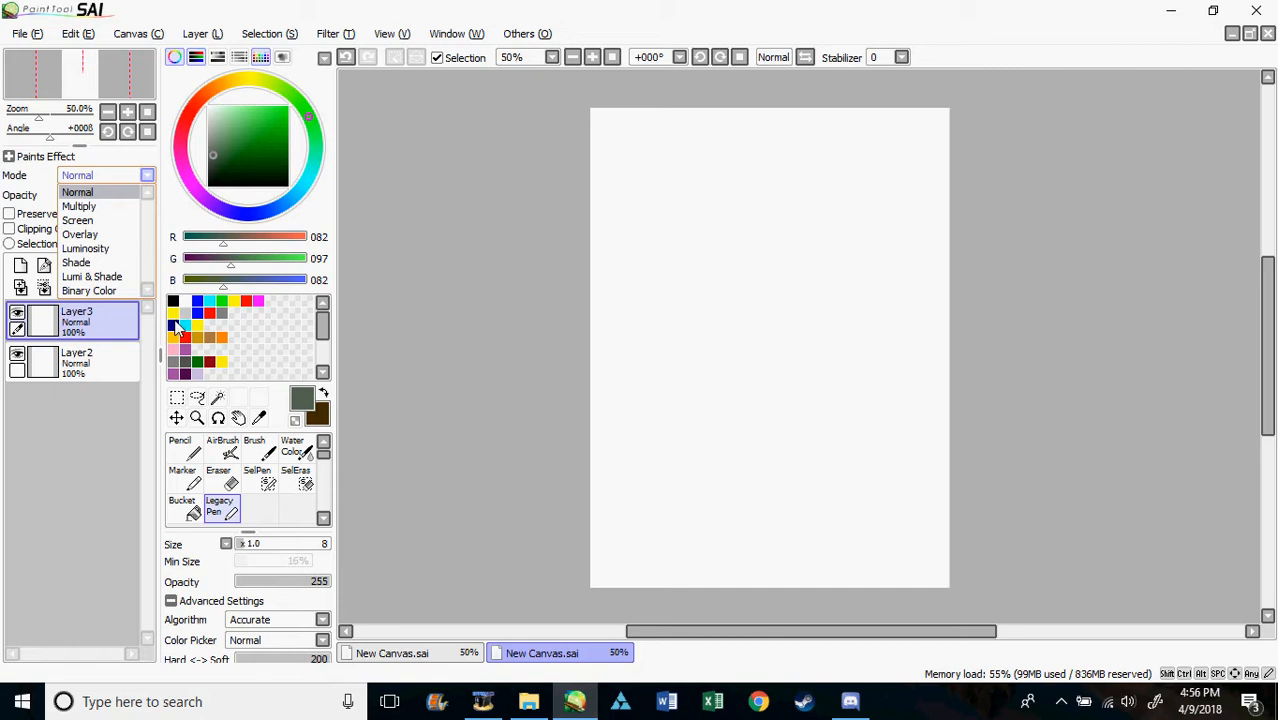
click(147, 179)
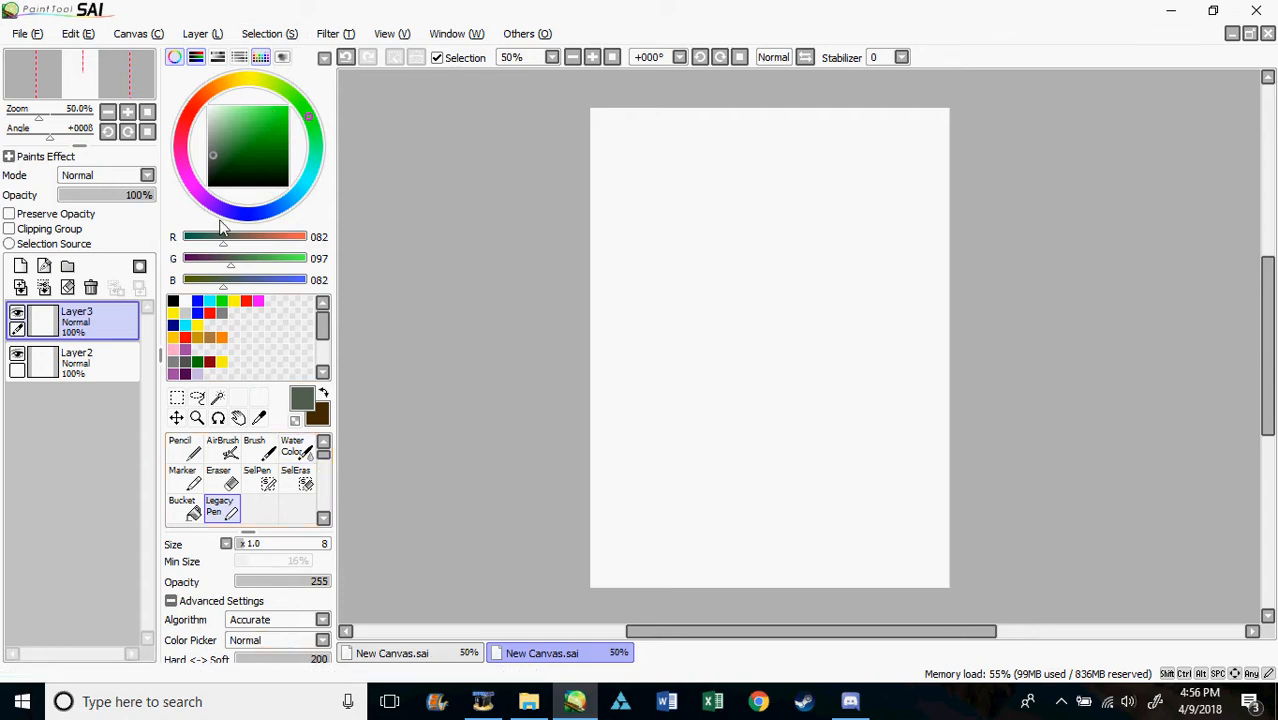
Hide the colour wheel, the RGB sliders and the colour swatches
click(176, 58)
click(196, 58)
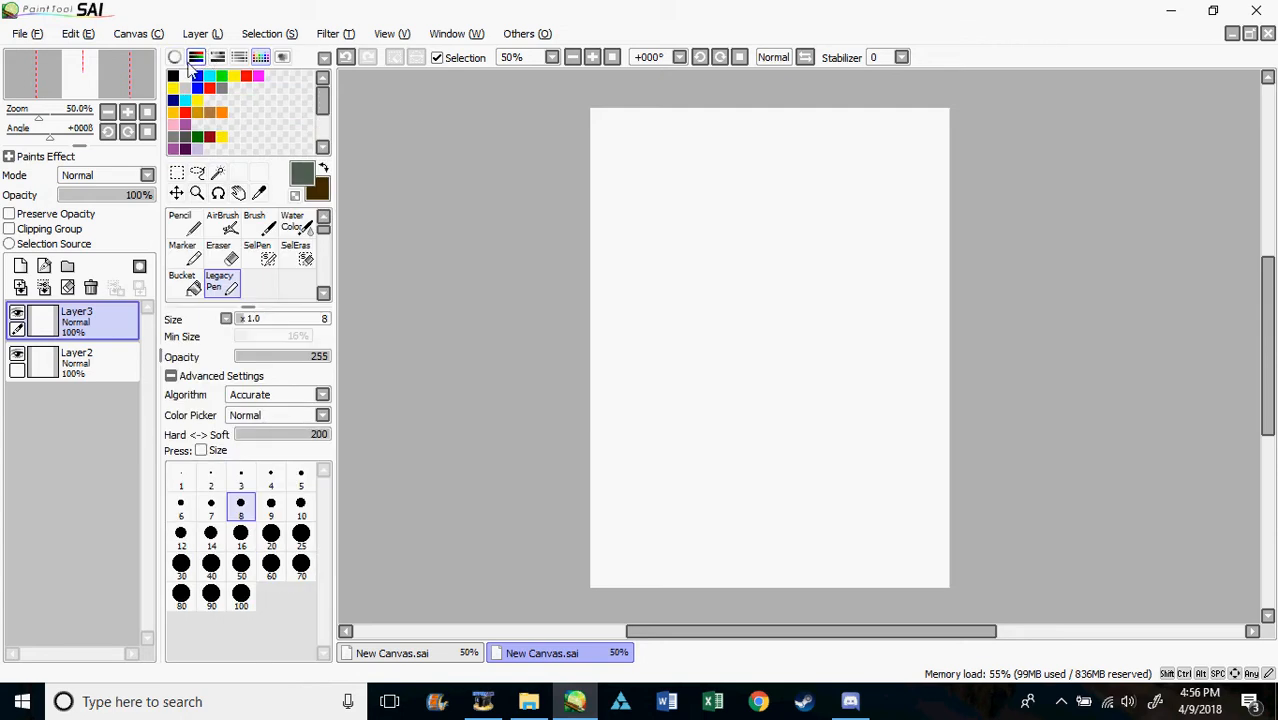
click(264, 59)
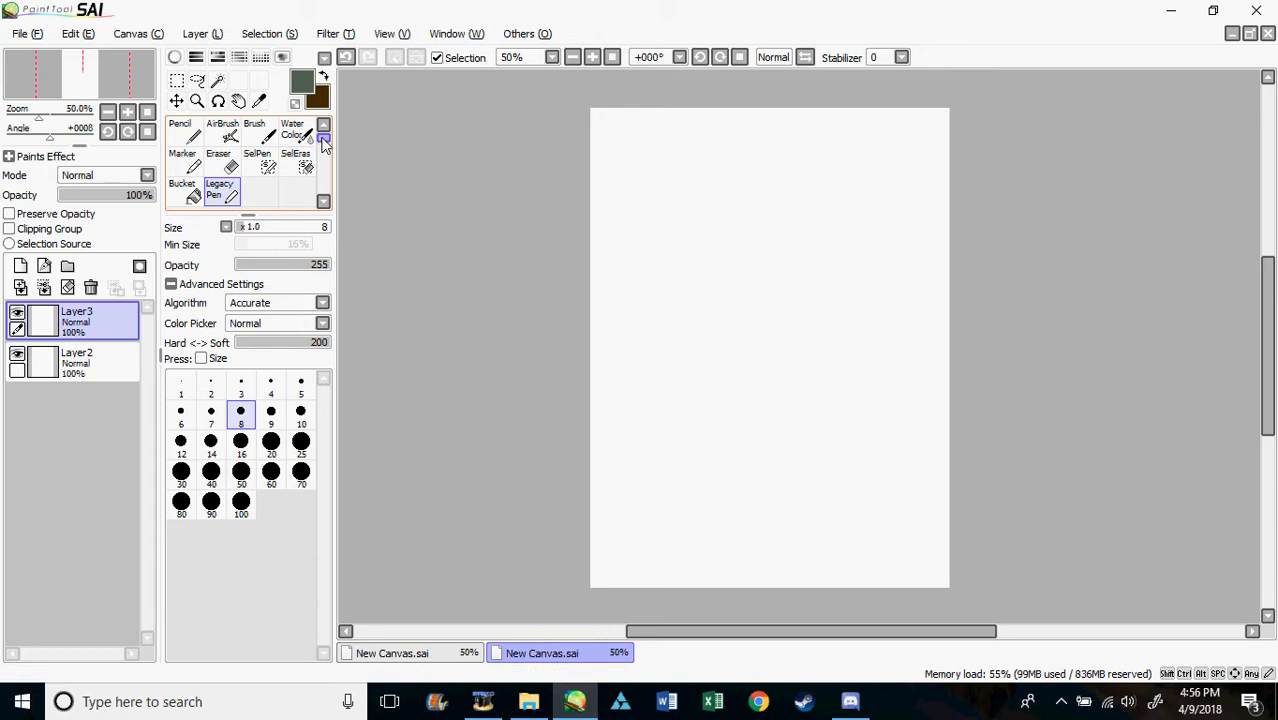
Look through the brush collection, from Pencil down to the Canvas Acryl, Paper Acryl, Crayon and Blur brushes
scroll(323, 150, down, 2)
mouse_move(321, 146)
mouse_down()
mouse_move(316, 168)
mouse_move(339, 125)
mouse_up()
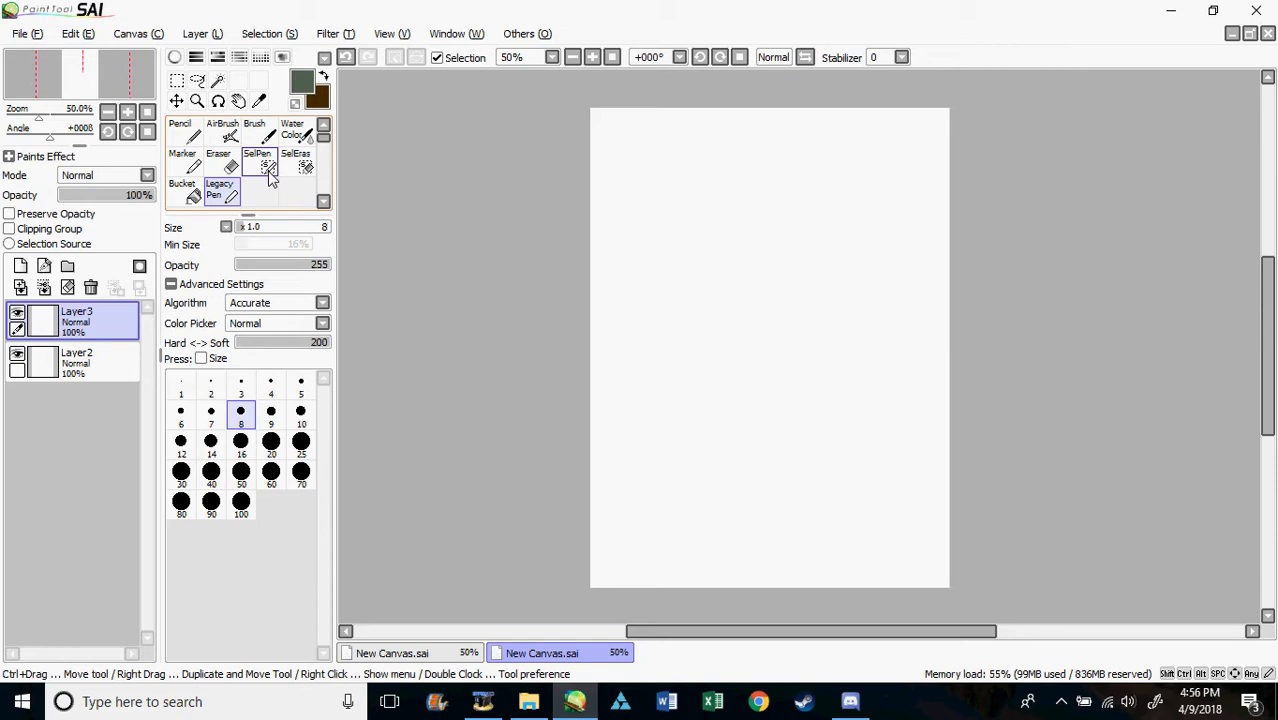
click(324, 201)
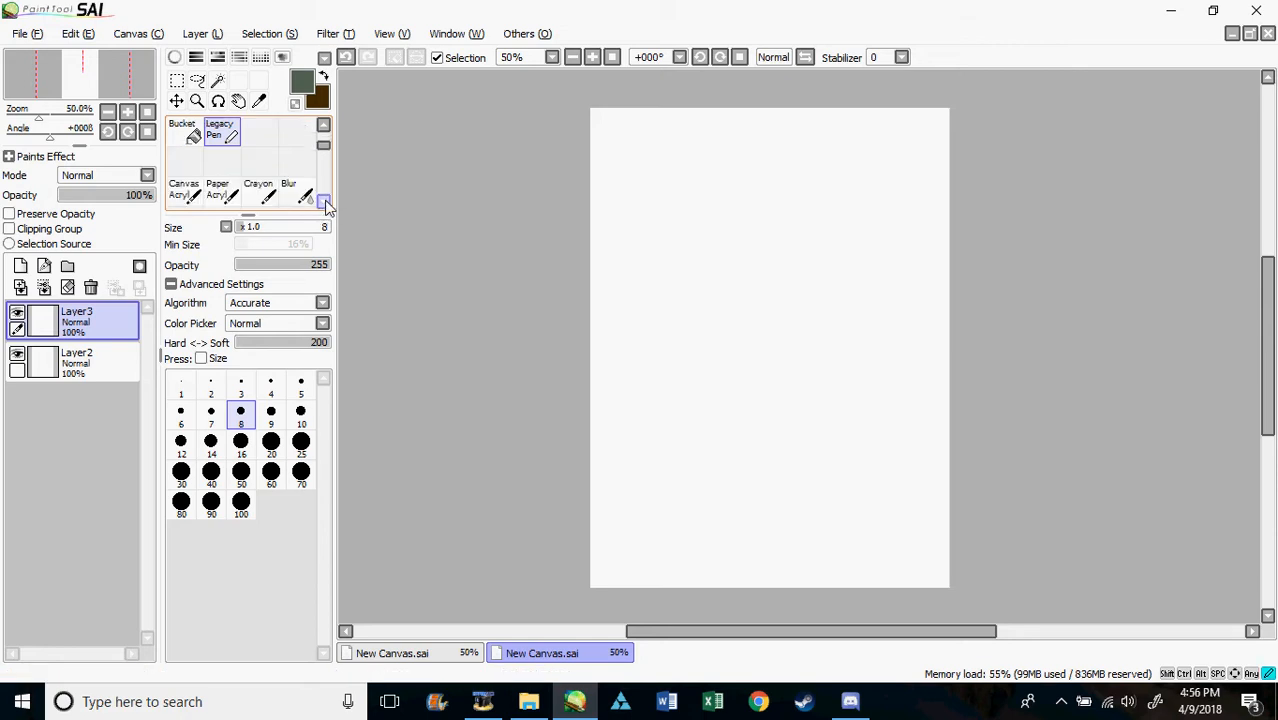
click(324, 125)
click(324, 125)
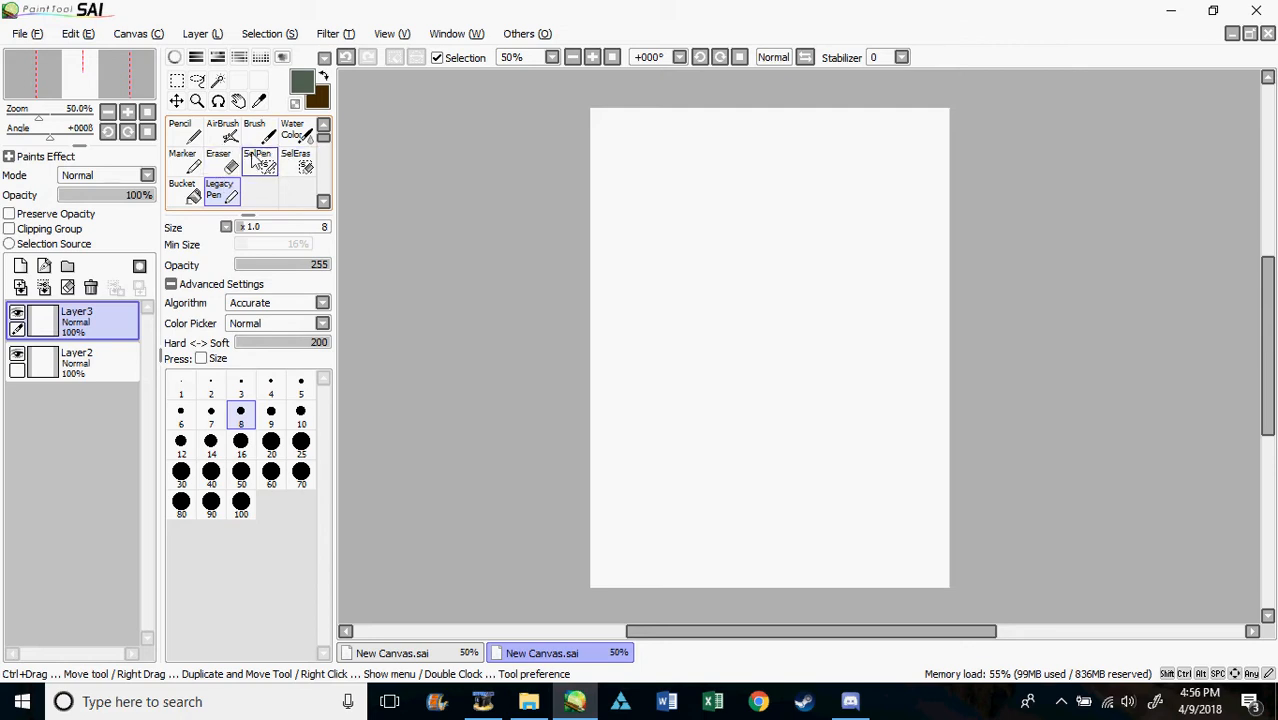
click(324, 201)
click(324, 201)
click(324, 201)
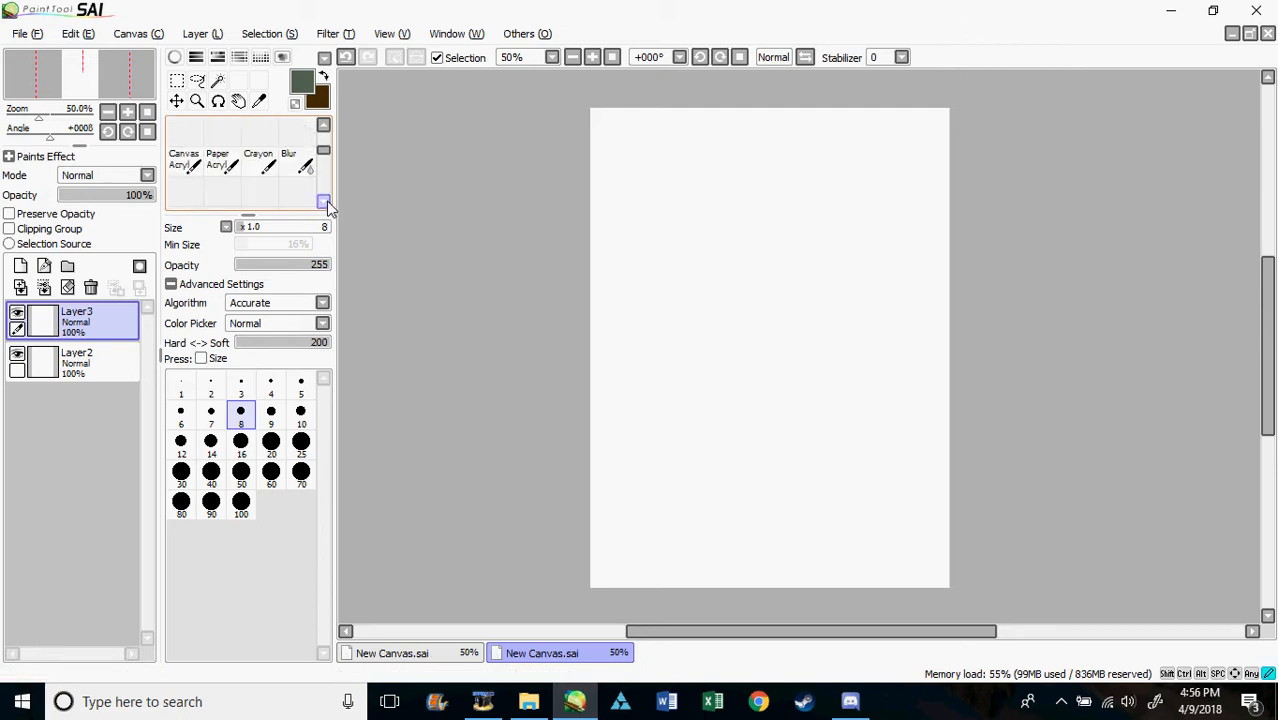
click(324, 125)
click(323, 126)
click(323, 126)
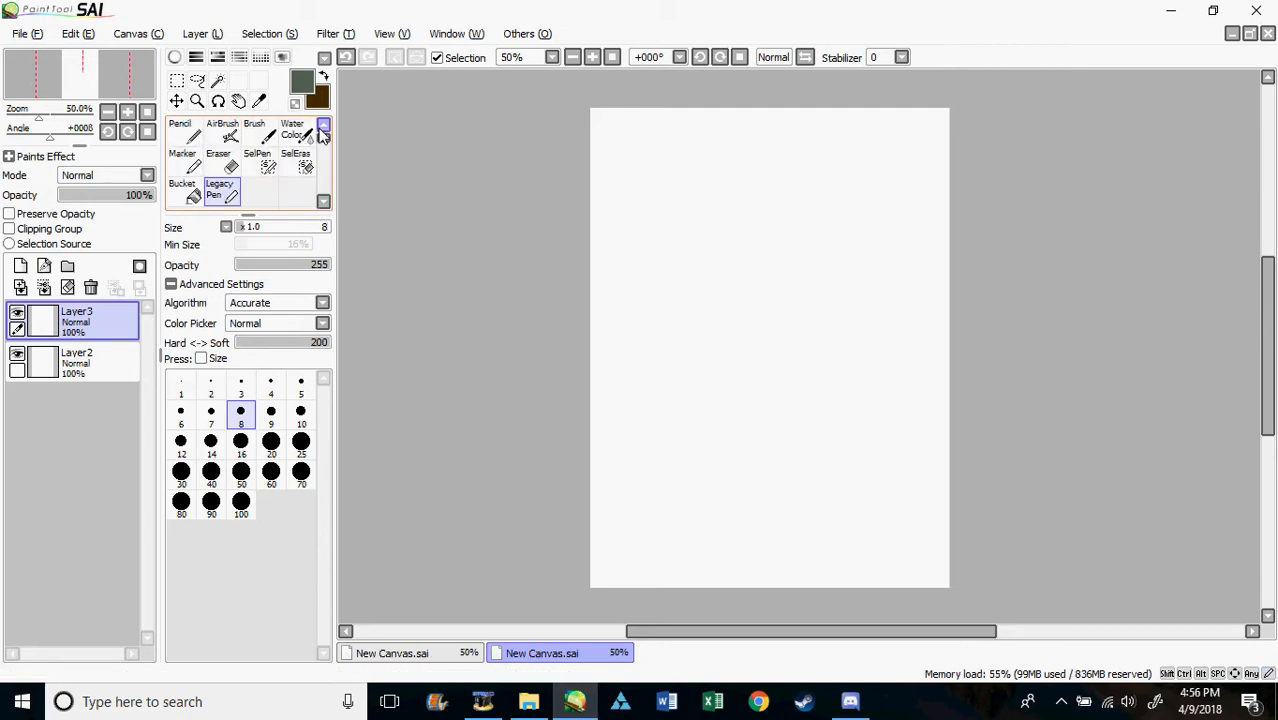
Show the colour wheel, choose bright green and draw a looping stroke on Layer3 with the size 1 Pencil
click(191, 141)
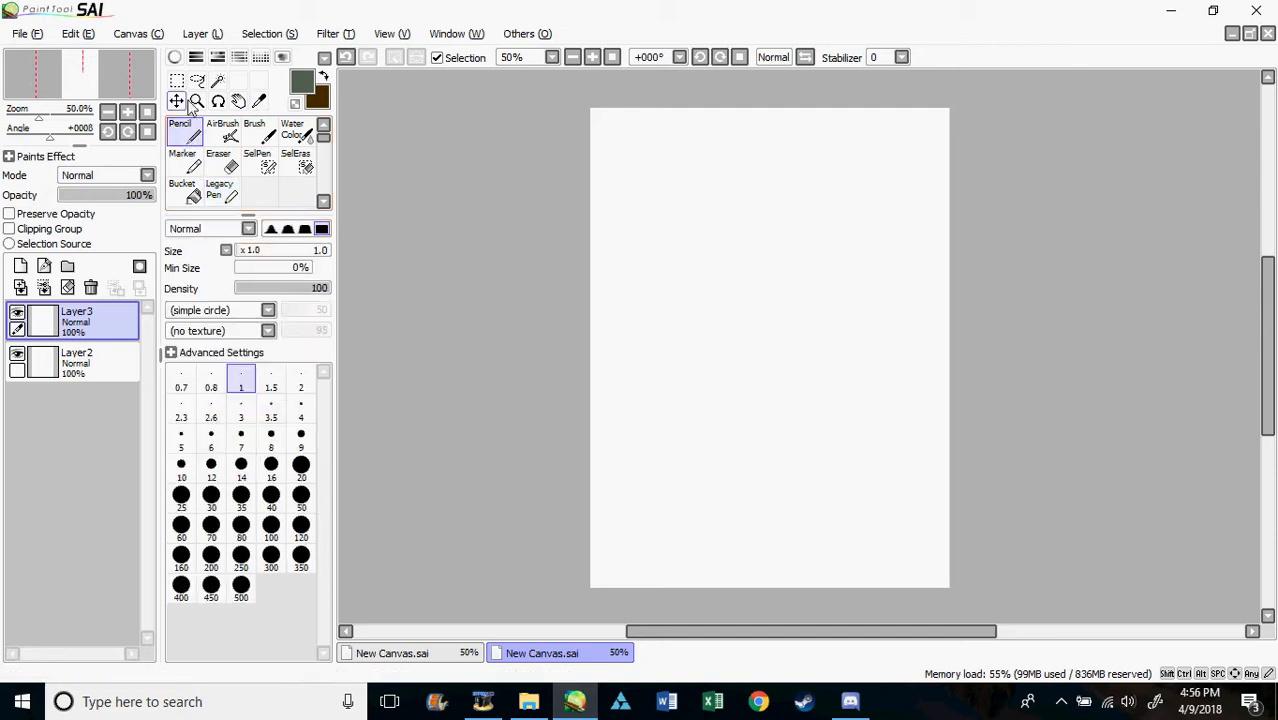
click(175, 57)
click(277, 114)
drag(277, 114, 288, 106)
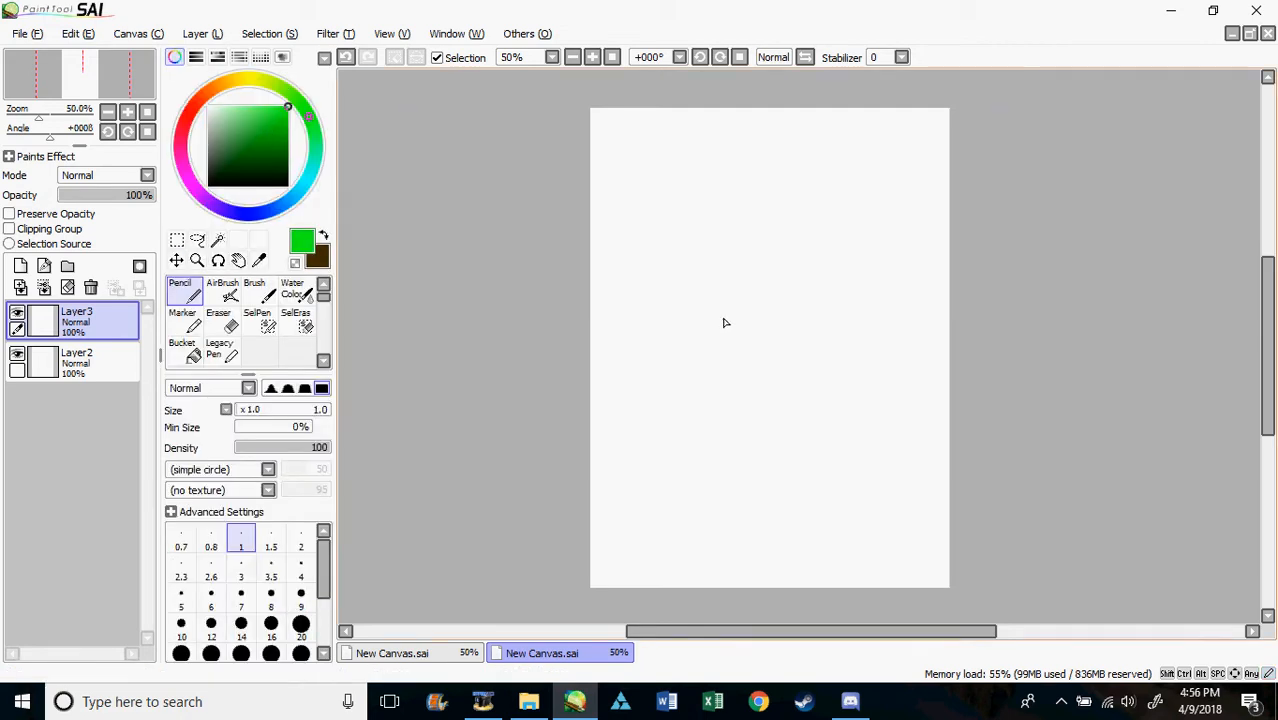
drag(801, 375, 836, 236)
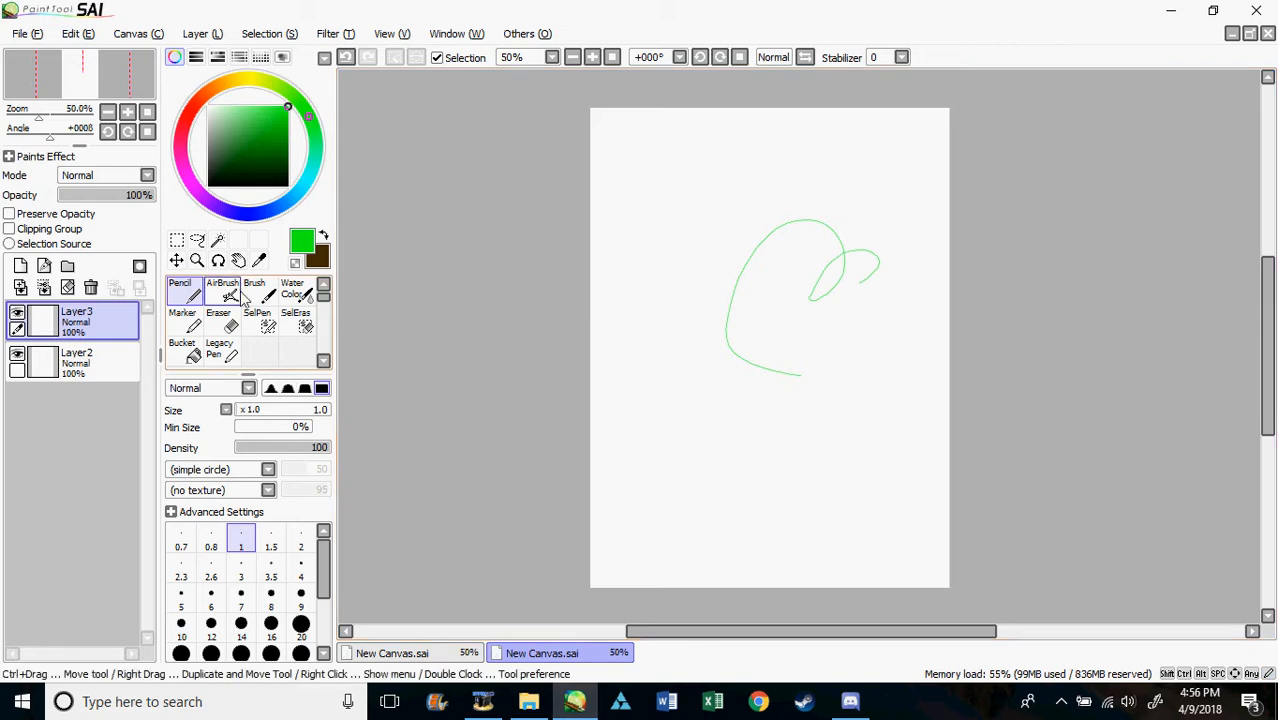
Try the AirBrush and Brush tools and switch back to the Legacy Pen at size 8
click(220, 350)
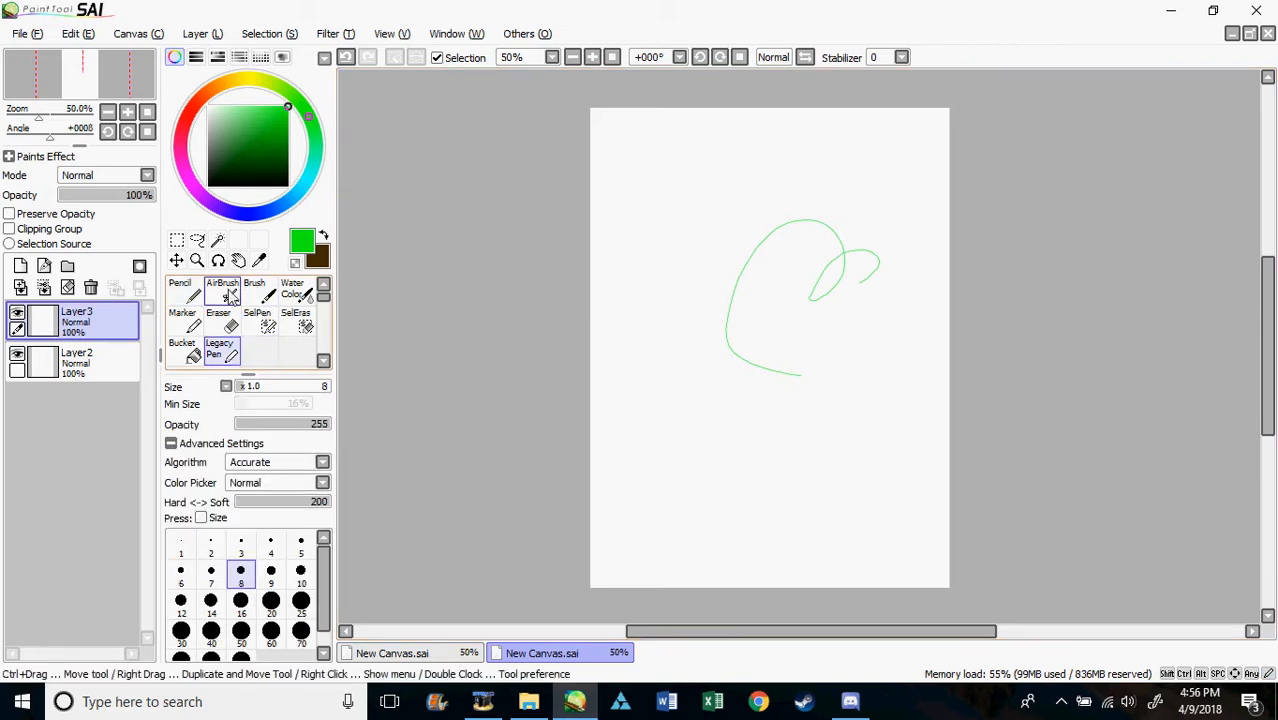
click(228, 292)
click(264, 296)
click(229, 360)
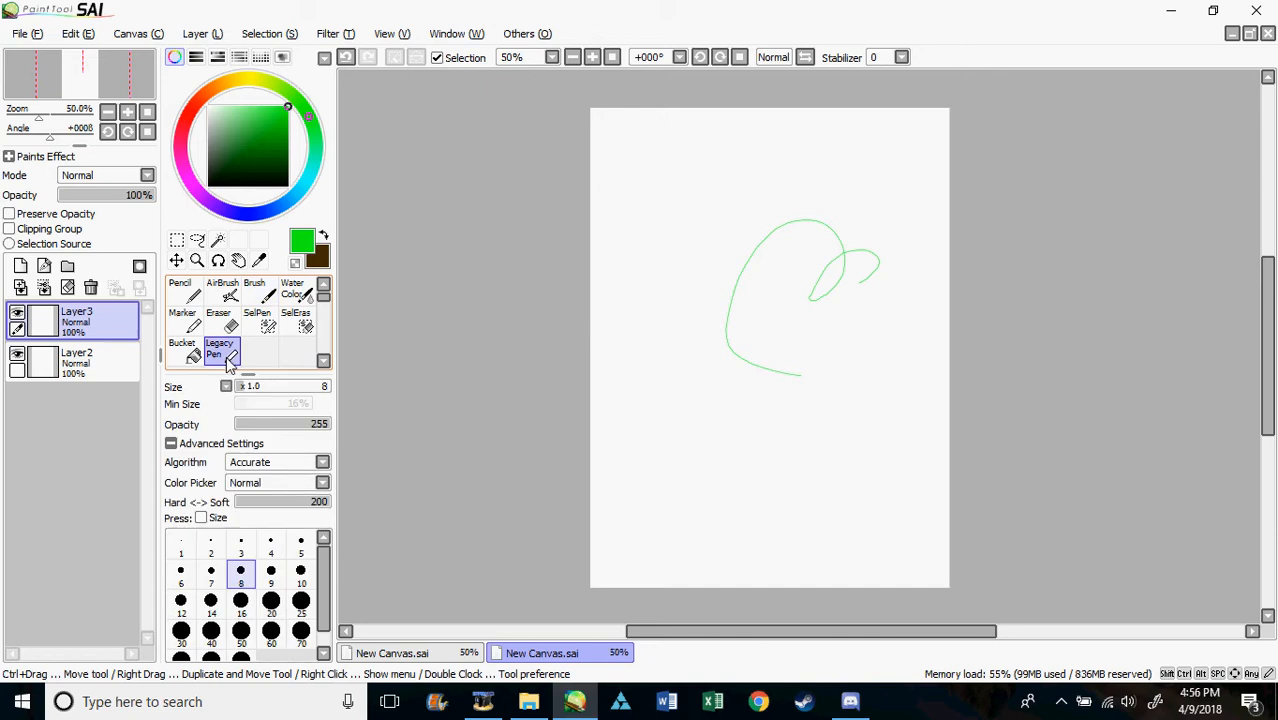
Paint a thick green stroke and a single round dot beside it with the Legacy Pen at size 60
click(271, 631)
drag(701, 150, 658, 270)
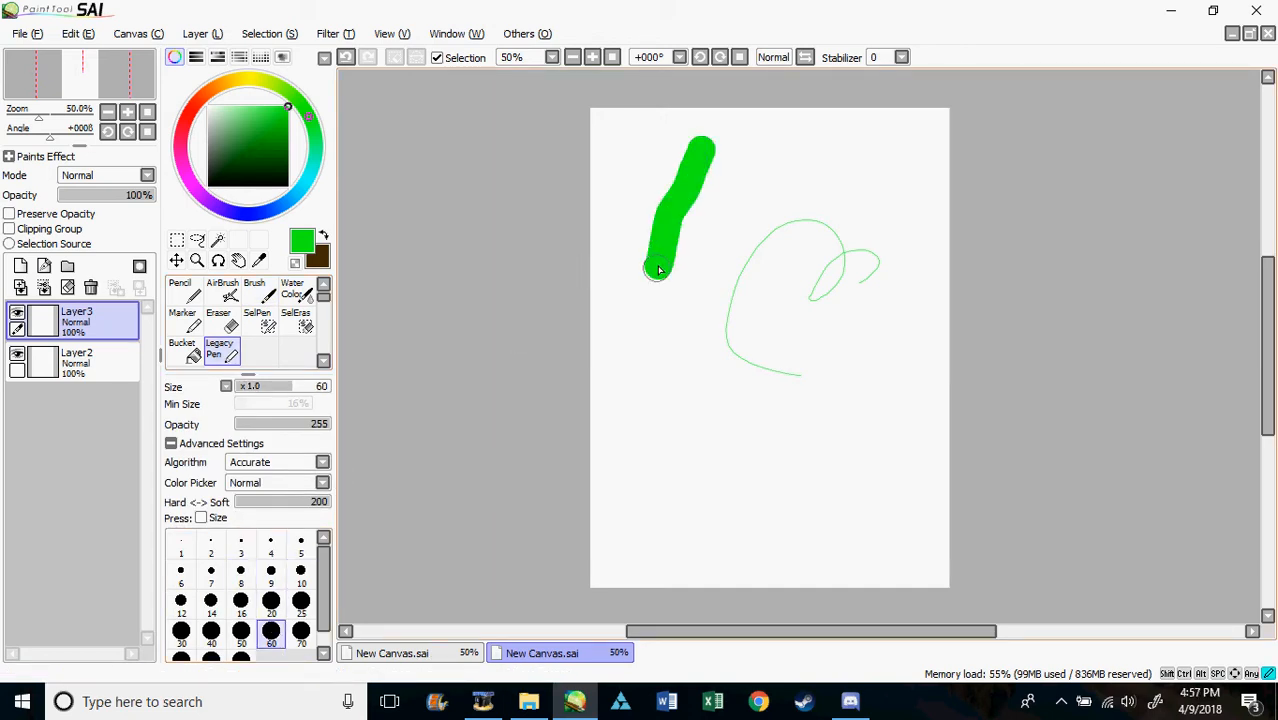
scroll(742, 228, down, 1)
scroll(697, 216, up, 8)
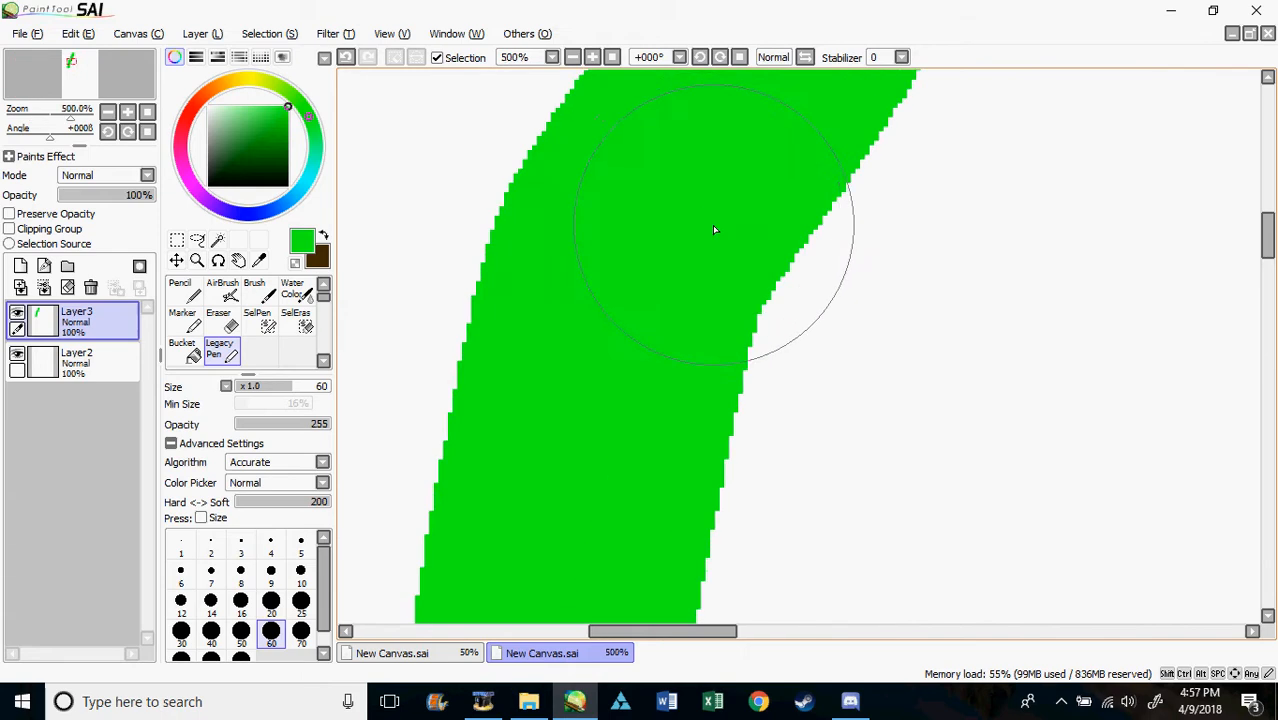
scroll(849, 333, down, 4)
scroll(1093, 240, up, 2)
click(1018, 253)
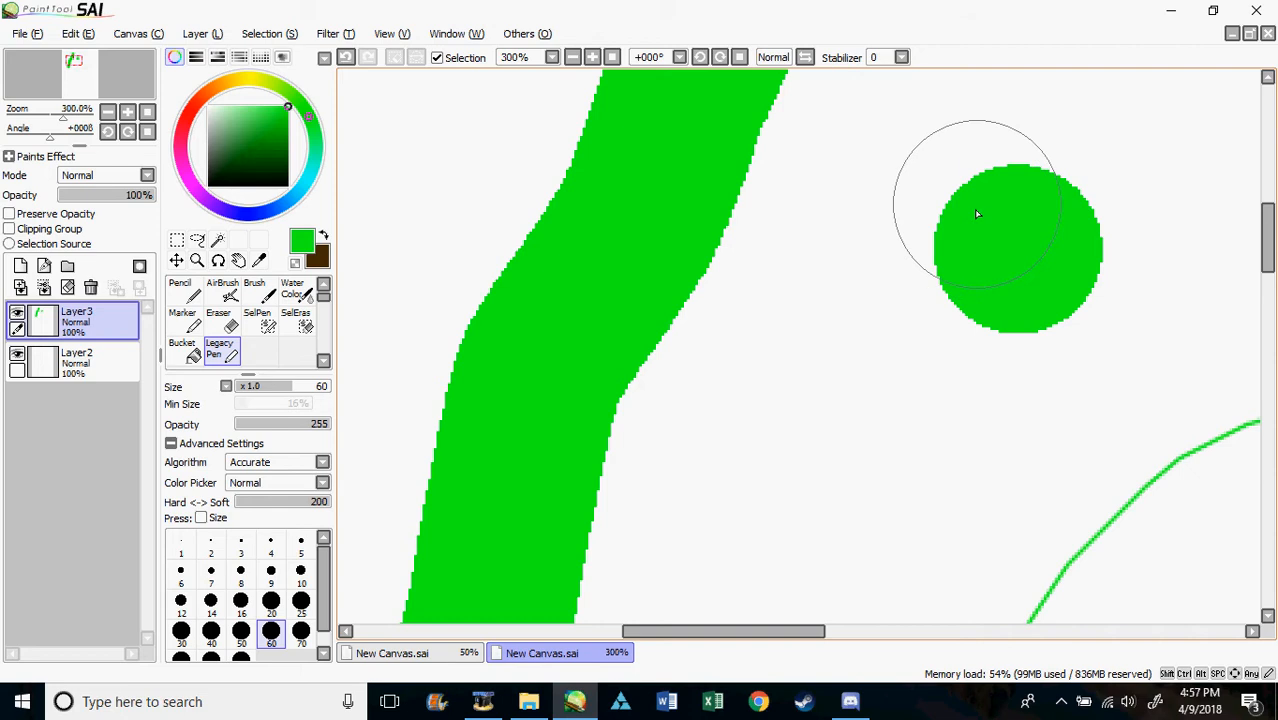
Draw a loose outline around the round green dot with the AirBrush at size 16
click(223, 292)
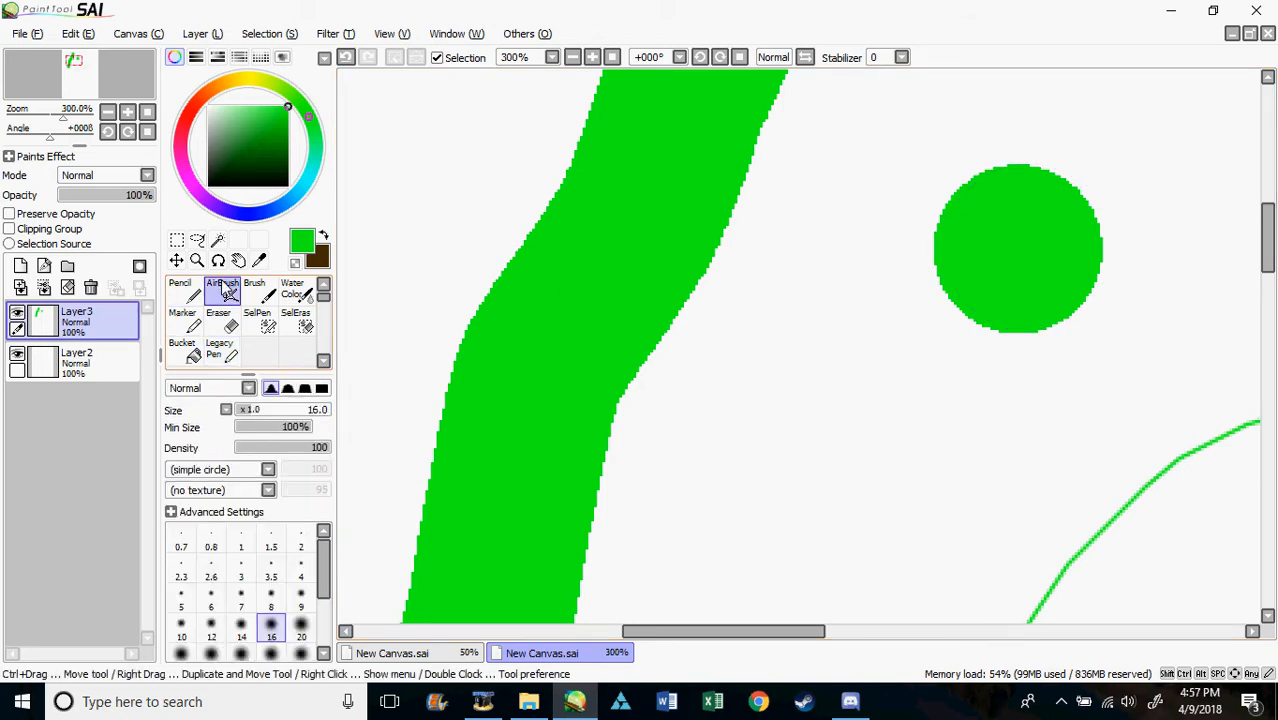
mouse_move(889, 436)
mouse_down()
mouse_move(852, 389)
mouse_move(1052, 469)
mouse_move(1180, 372)
mouse_move(1202, 285)
mouse_move(1189, 133)
mouse_move(1010, 110)
mouse_move(862, 157)
mouse_move(776, 540)
mouse_up()
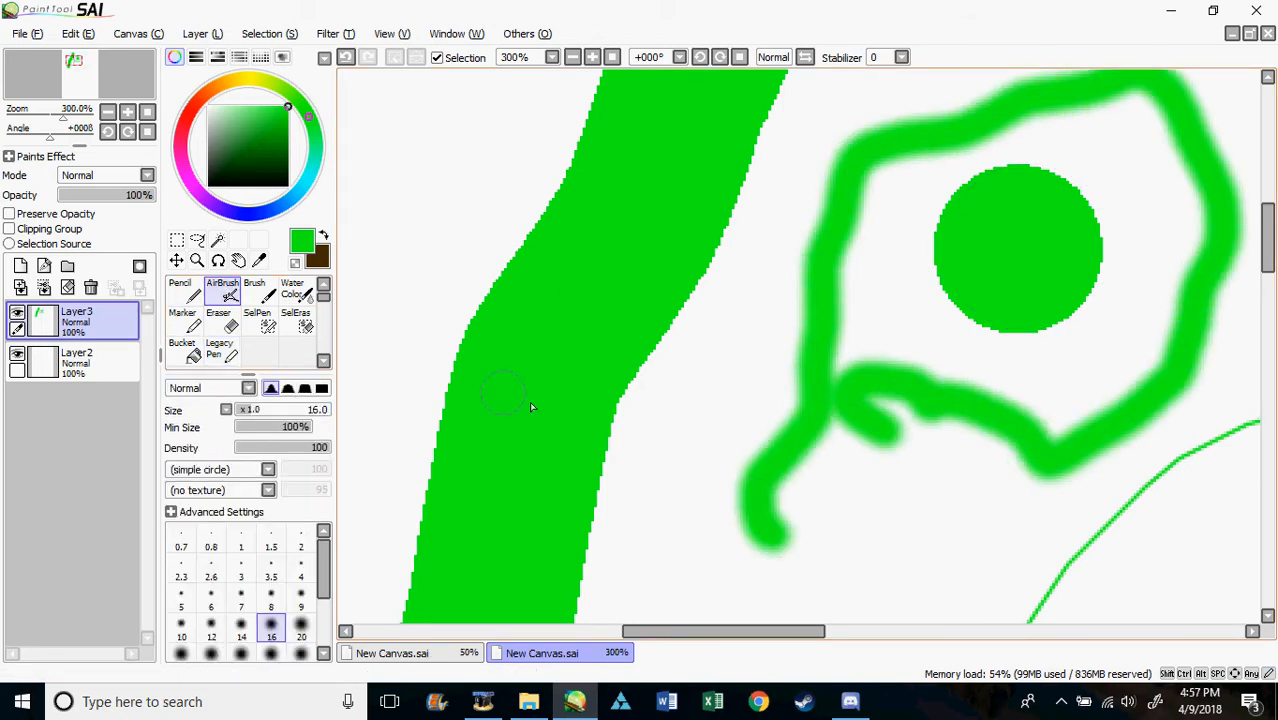
With the Brush at size 35, scribble a patch below the thick stroke, and paint another stroke beneath it with Blending 88
click(262, 295)
scroll(759, 300, up, 3)
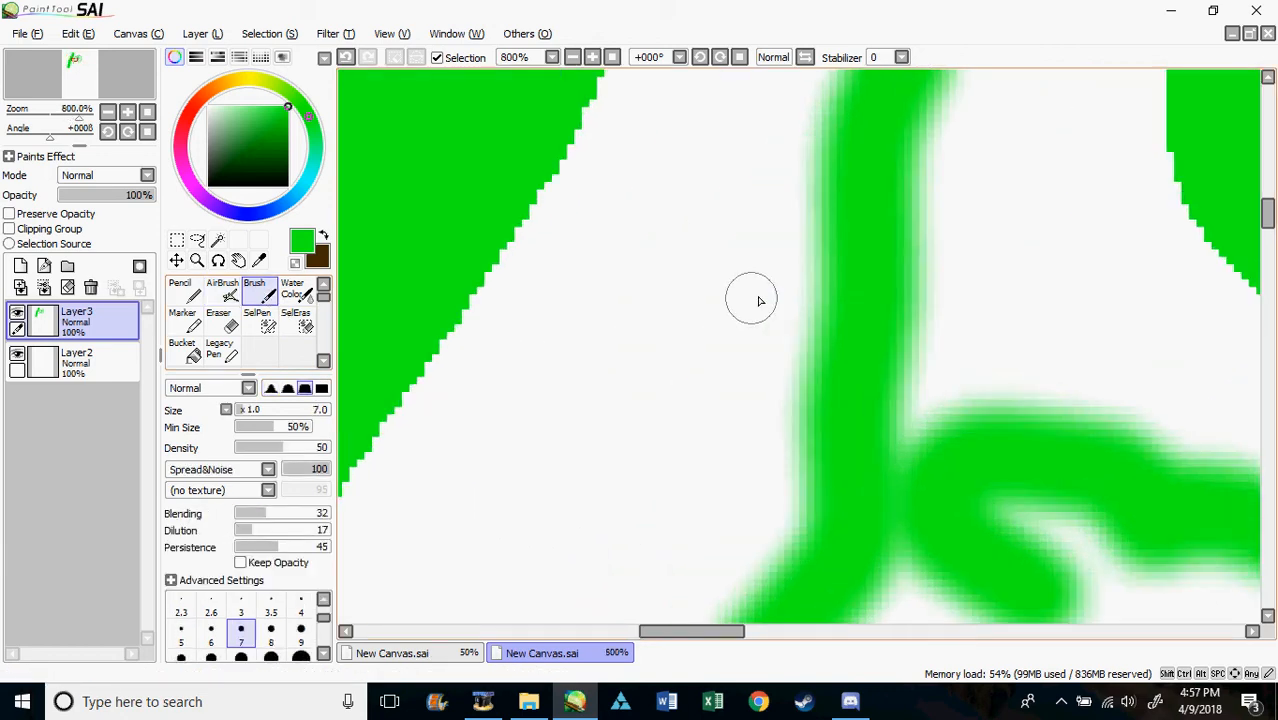
scroll(717, 304, down, 6)
scroll(270, 630, down, 2)
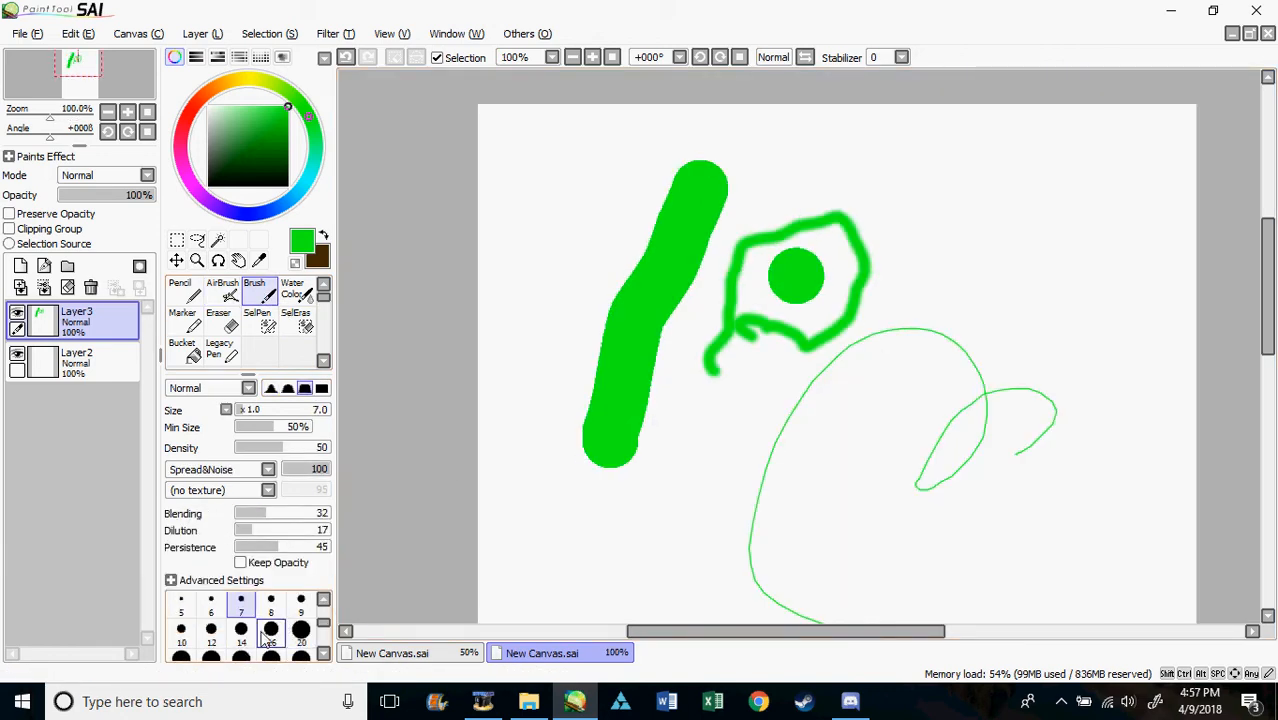
click(241, 657)
mouse_move(707, 498)
mouse_down()
mouse_move(759, 432)
mouse_move(716, 420)
mouse_move(677, 480)
mouse_move(765, 426)
mouse_move(784, 398)
mouse_move(821, 398)
mouse_move(631, 464)
mouse_move(763, 435)
mouse_up()
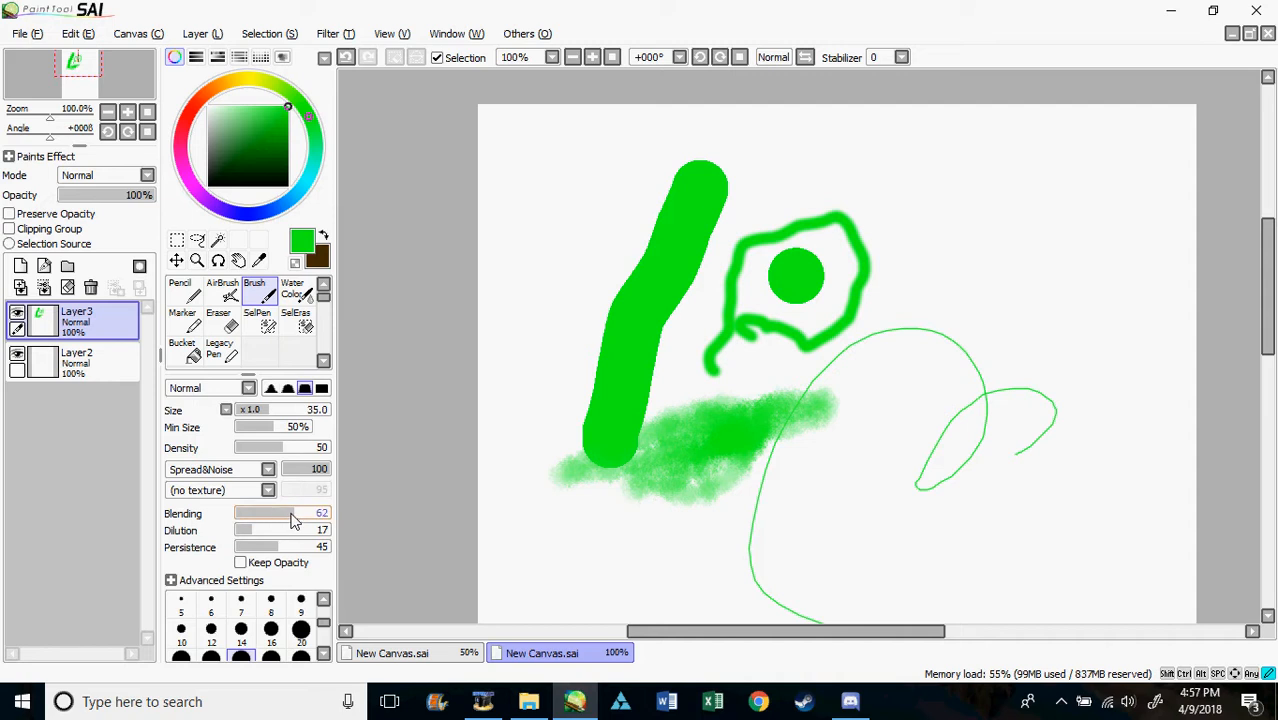
drag(291, 514, 317, 514)
mouse_move(499, 566)
mouse_down()
mouse_move(717, 546)
mouse_move(598, 549)
mouse_up()
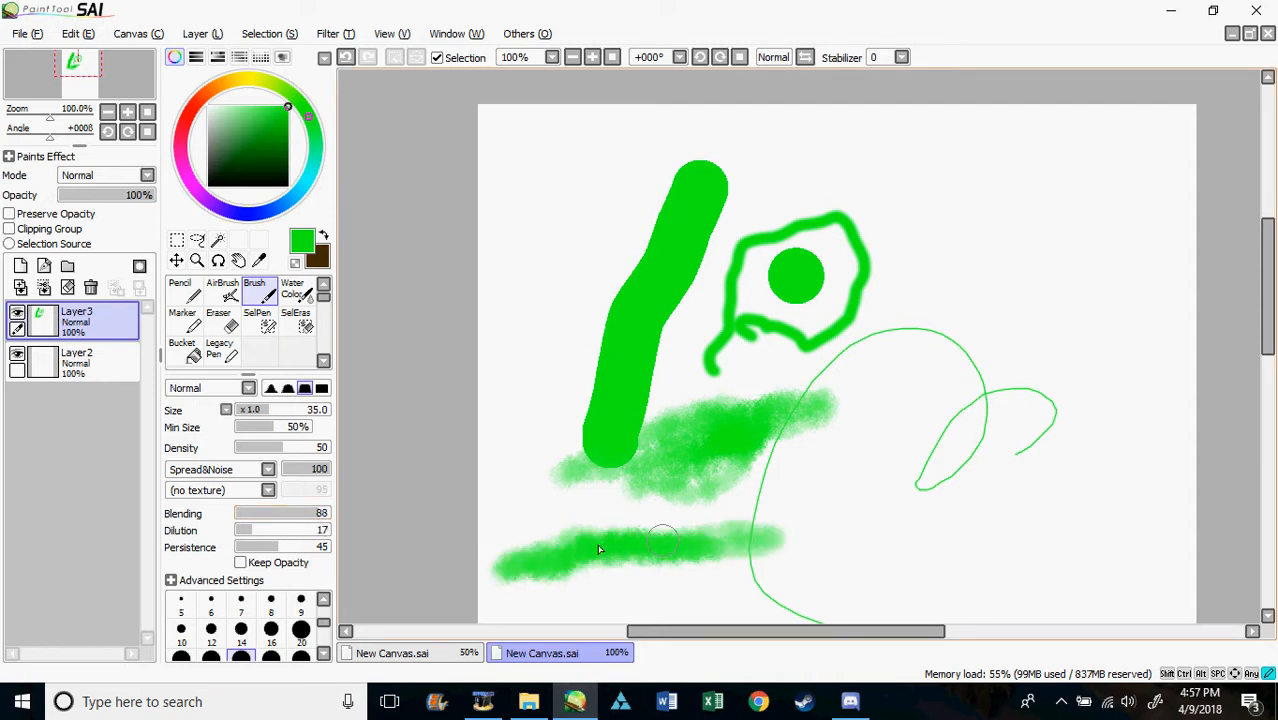
Look through the settings of the AirBrush, Bucket, Water Color and Brush tools
click(222, 291)
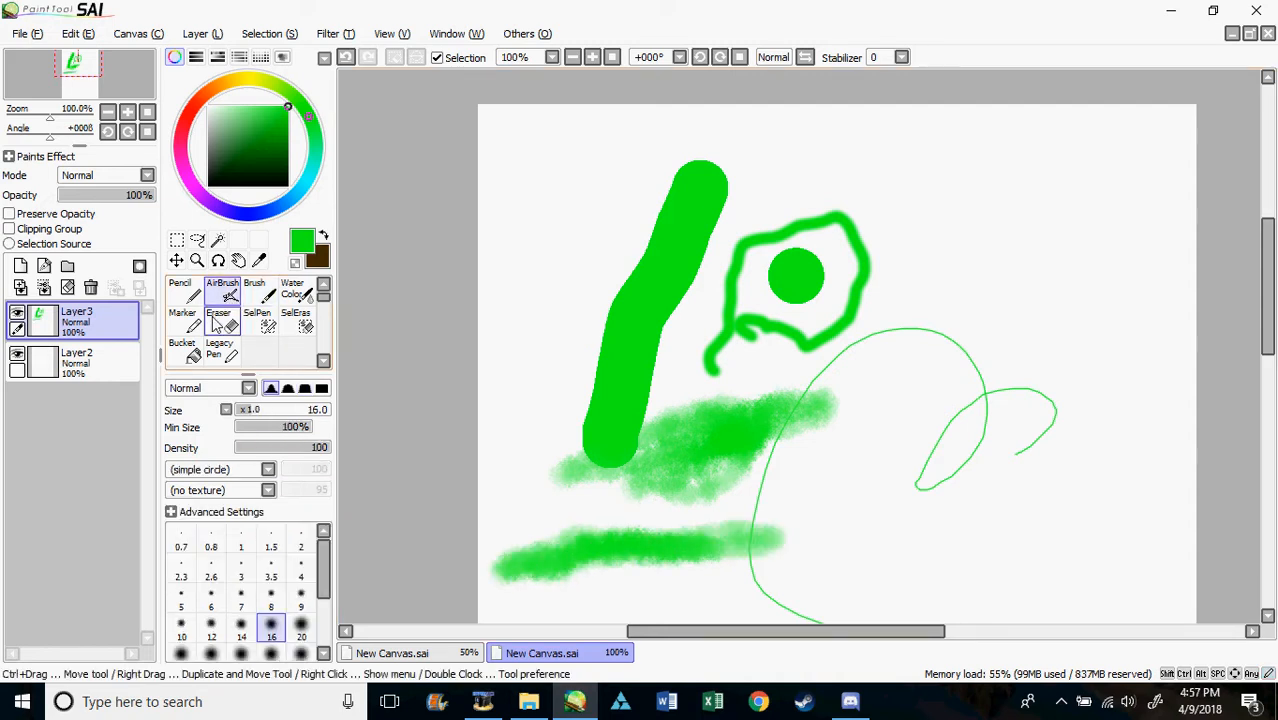
click(196, 355)
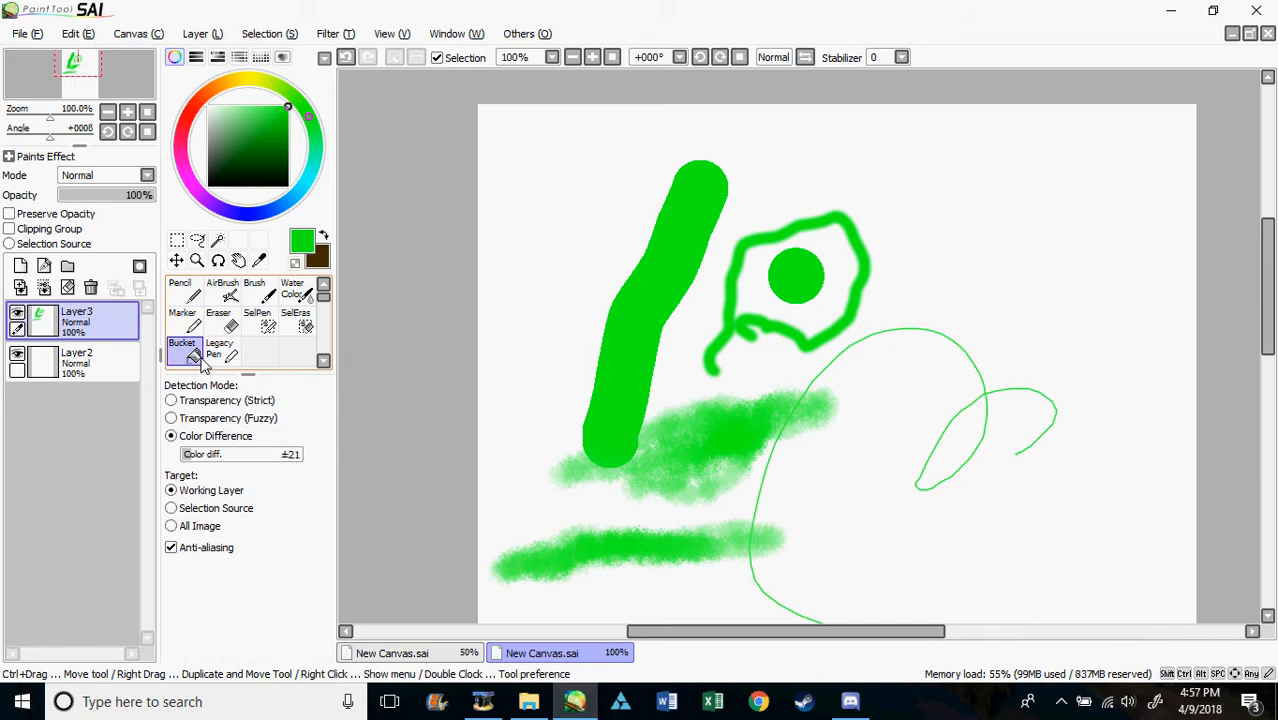
click(295, 290)
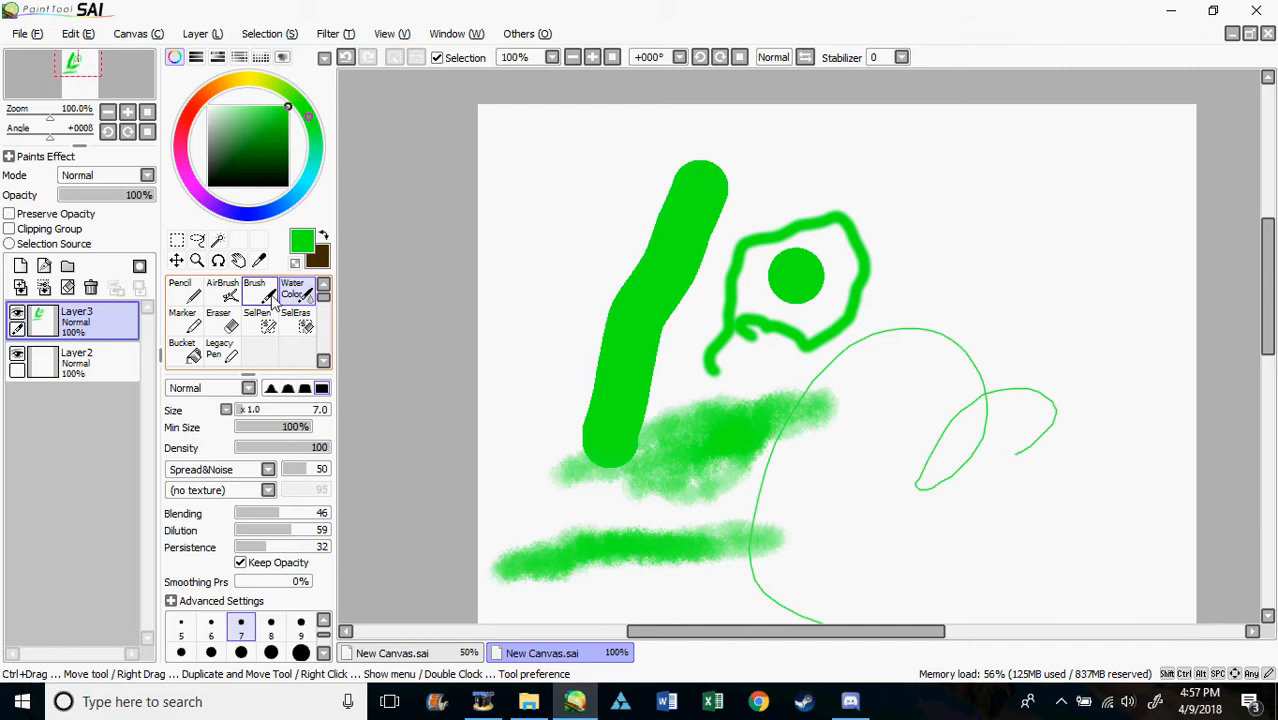
click(250, 296)
Give the AirBrush the Bristle shape and draw a short stroke and a long looping curve around the existing marks
click(228, 293)
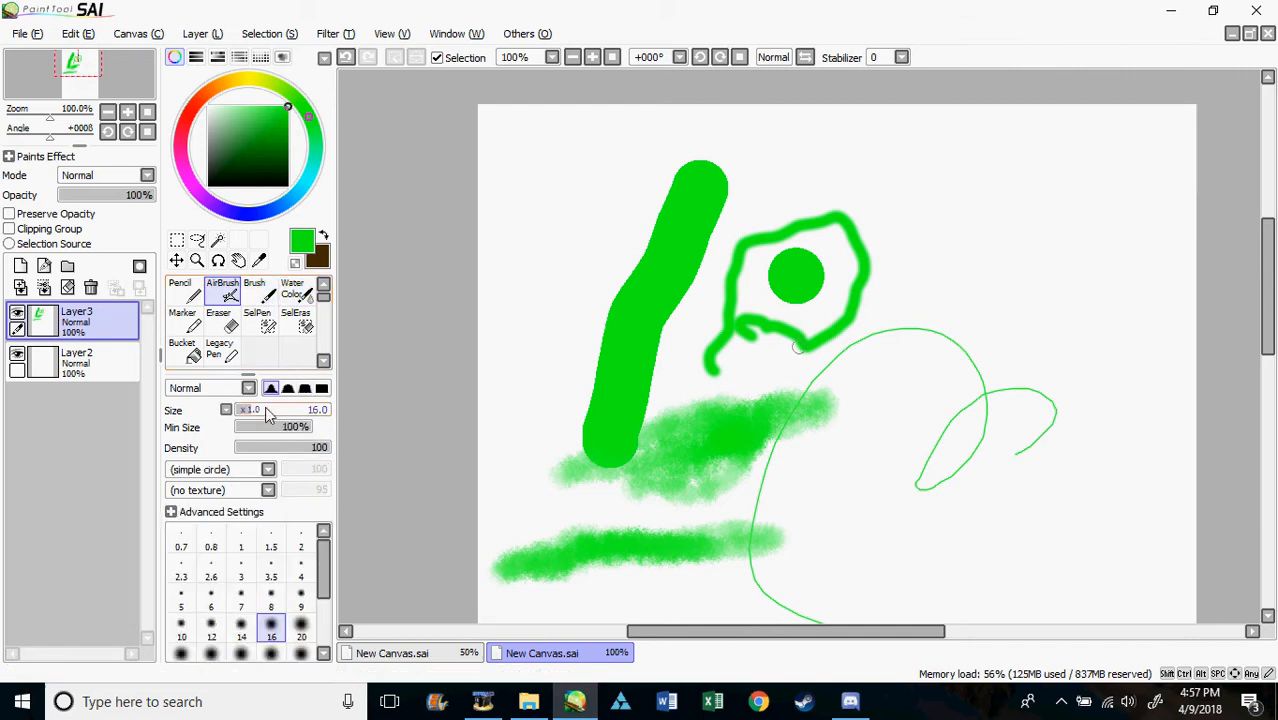
click(254, 472)
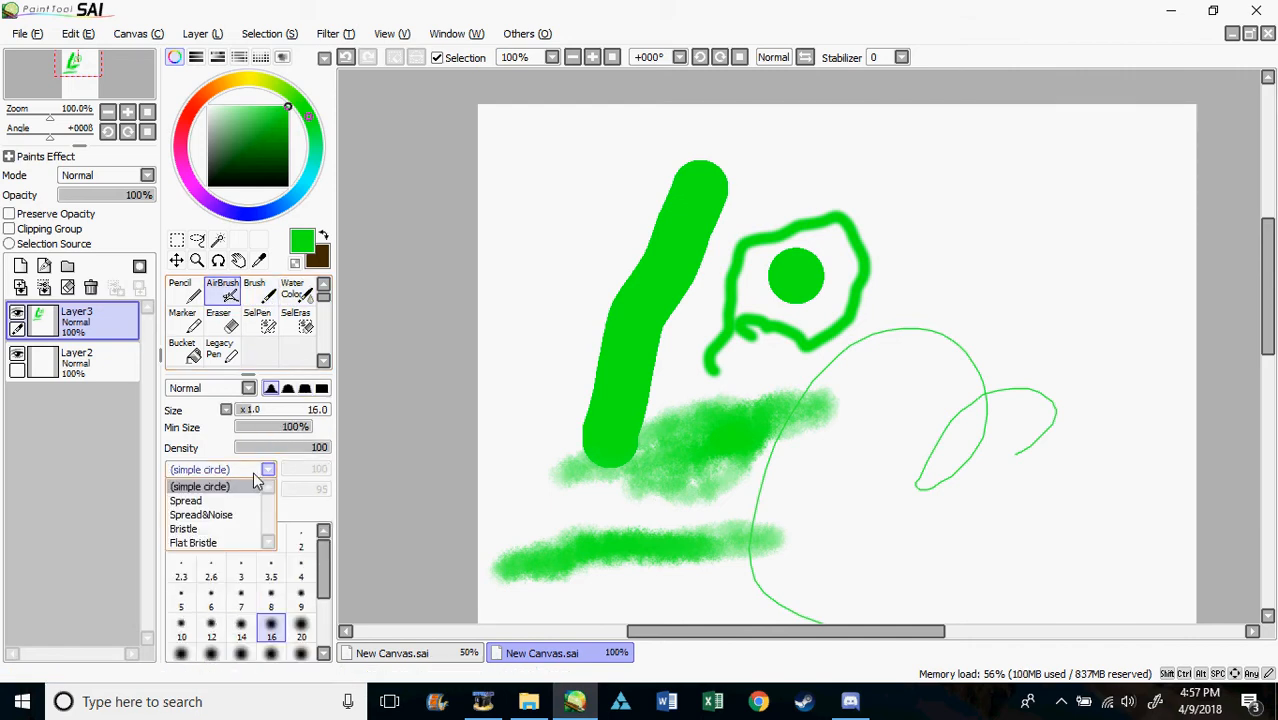
click(205, 528)
drag(586, 166, 538, 328)
mouse_move(633, 152)
mouse_down()
mouse_move(697, 124)
mouse_move(880, 146)
mouse_move(954, 179)
mouse_move(1113, 299)
mouse_move(1111, 174)
mouse_move(1031, 242)
mouse_move(1024, 372)
mouse_up()
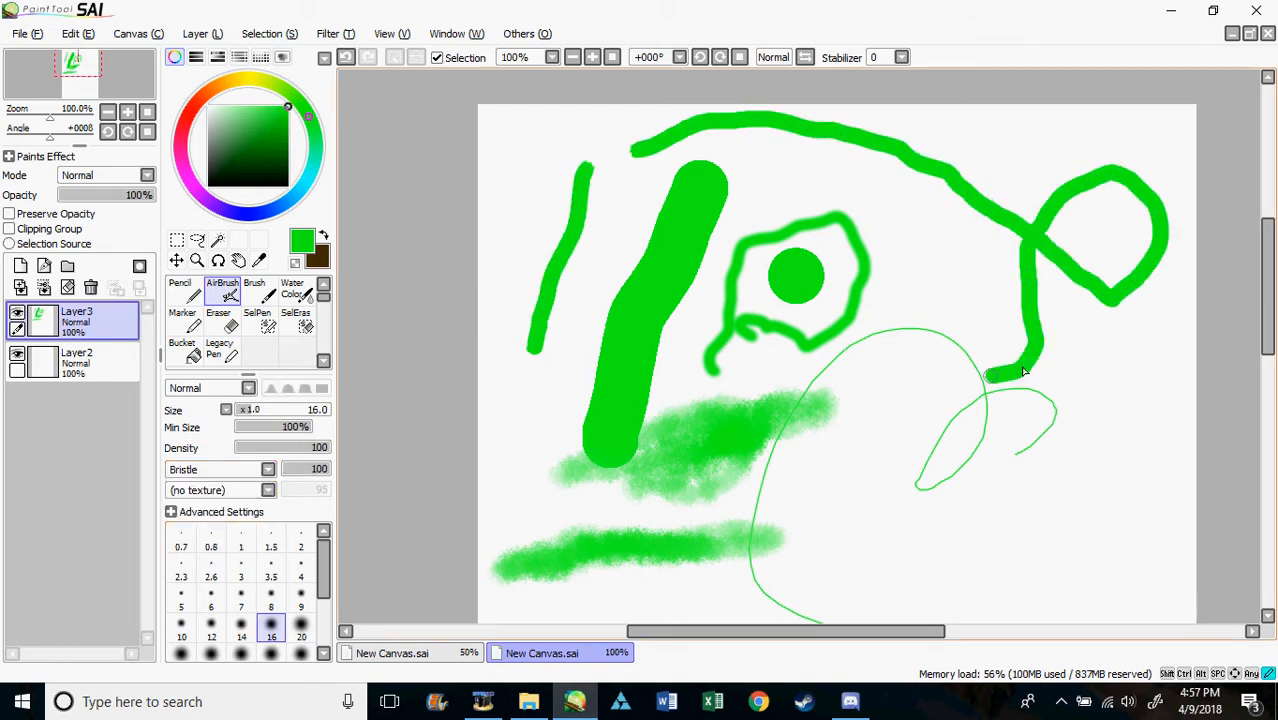
Return the AirBrush to the simple circle shape and draw a wavy stroke beneath the long Bristle curve
scroll(811, 207, down, 2)
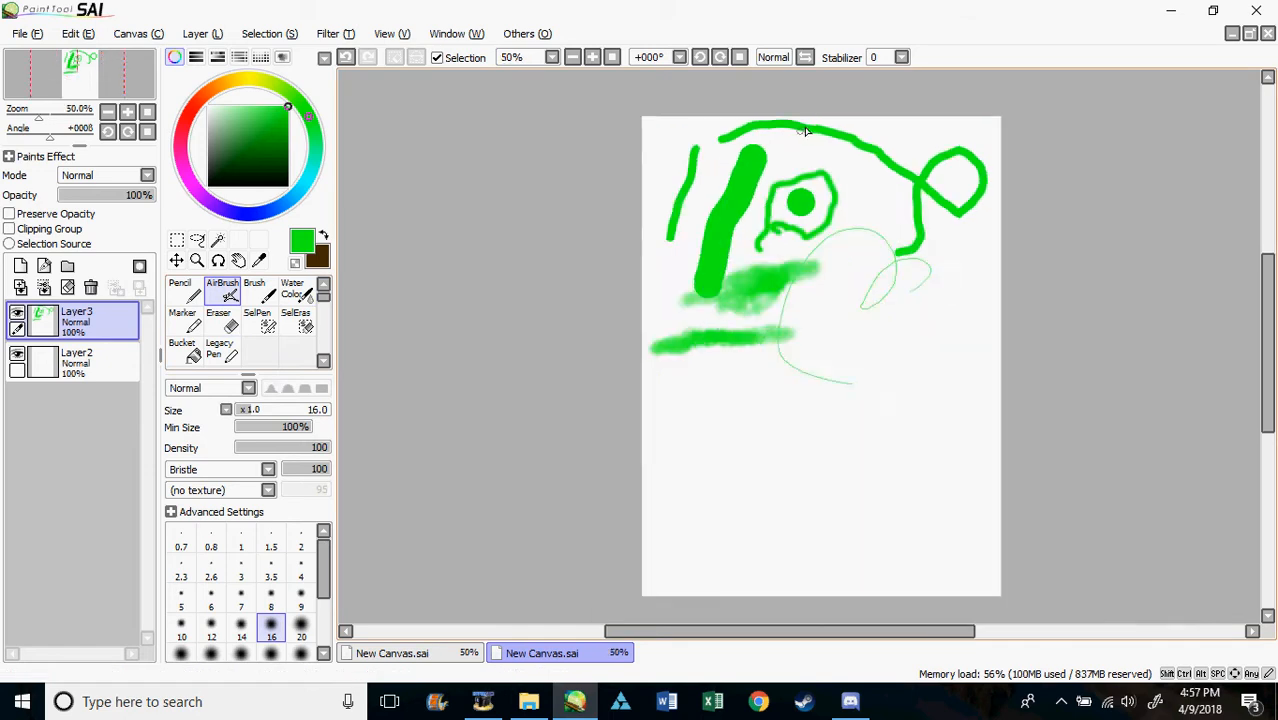
scroll(531, 126, up, 6)
scroll(513, 332, down, 3)
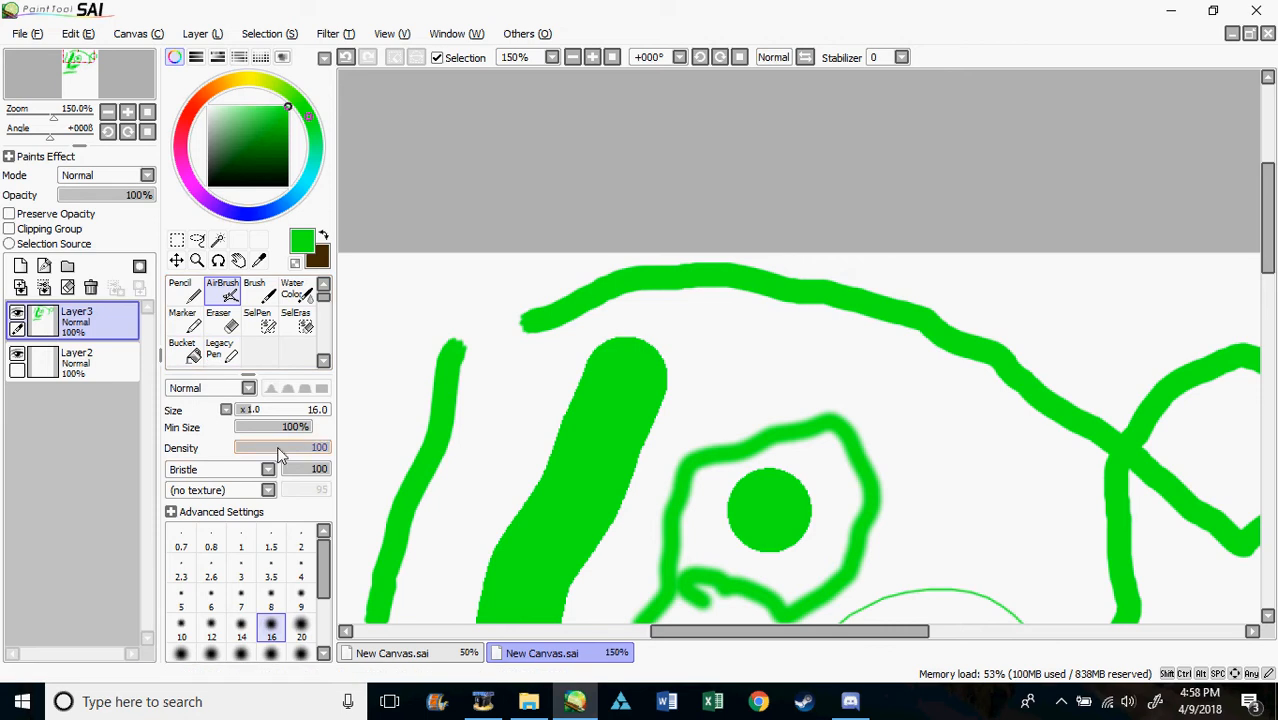
click(228, 469)
click(220, 484)
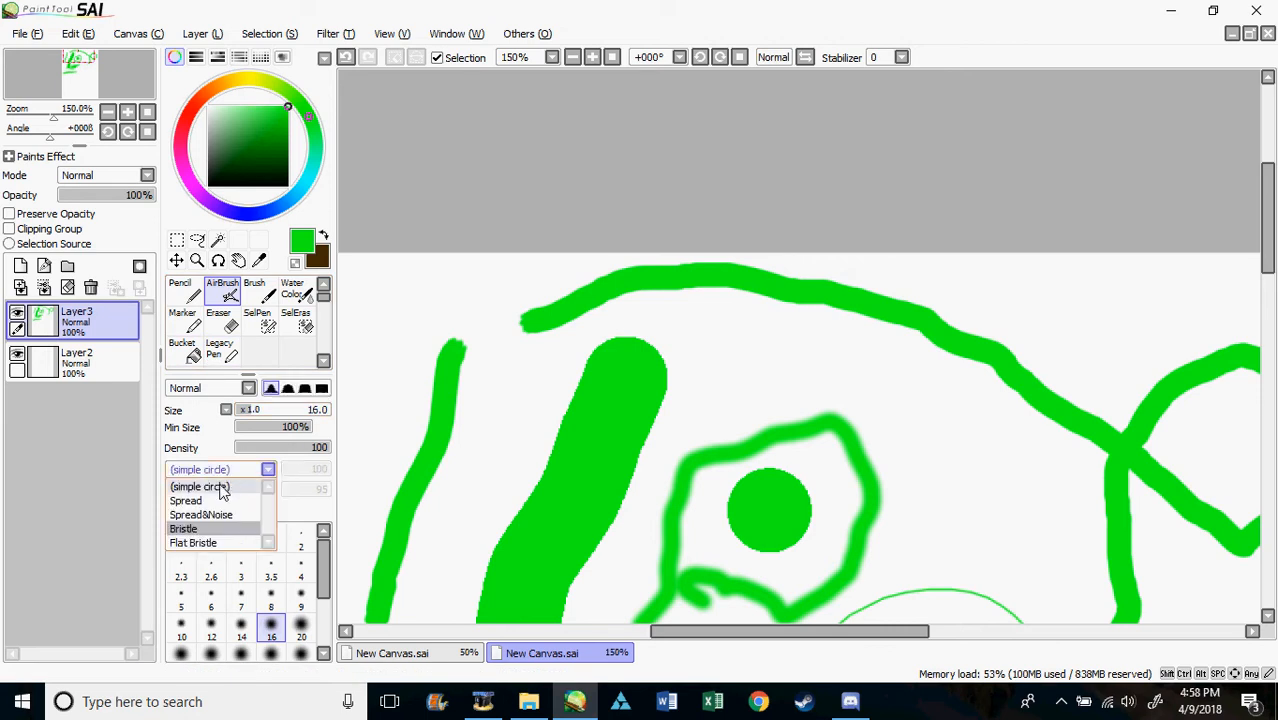
mouse_move(778, 354)
mouse_down()
mouse_move(970, 406)
mouse_move(975, 451)
mouse_move(1036, 496)
mouse_up()
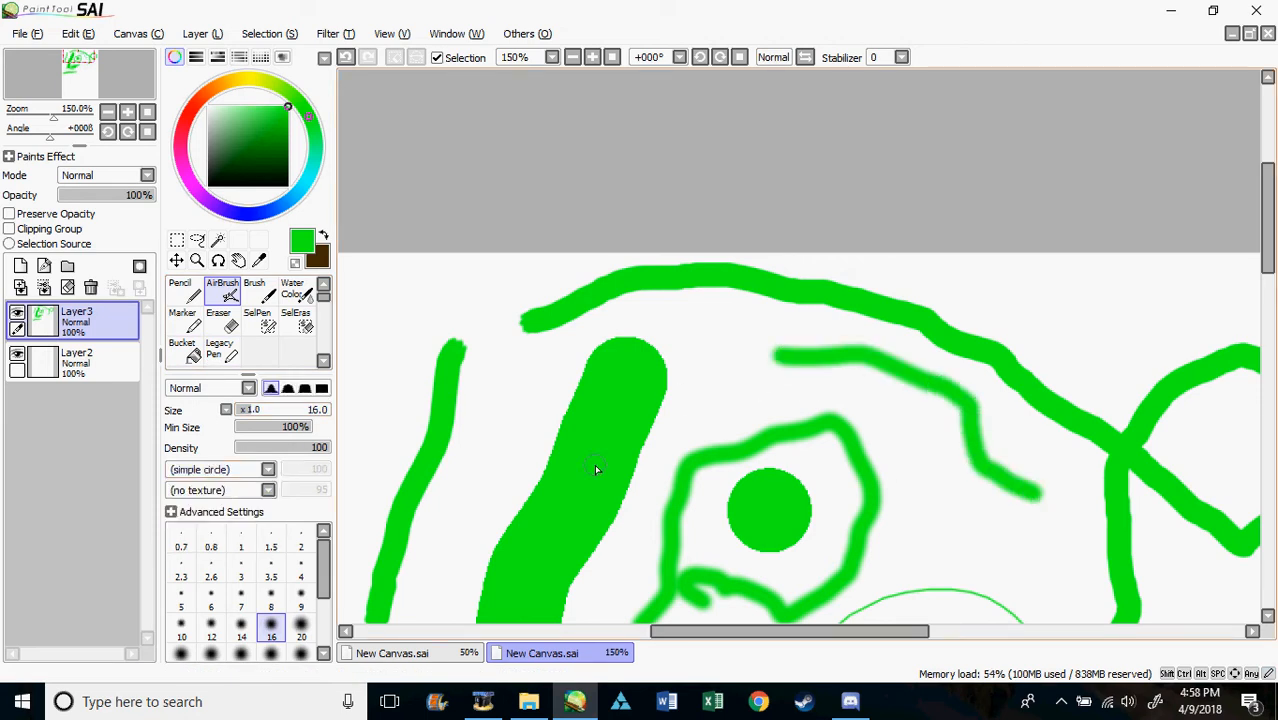
Set the AirBrush density to 51 and scribble overlapping strokes under the long curve, plus a cross and a vertical mark on the blank lower canvas
drag(257, 449, 283, 449)
mouse_move(752, 321)
mouse_down()
mouse_move(757, 405)
mouse_move(775, 417)
mouse_move(727, 370)
mouse_move(641, 382)
mouse_move(866, 341)
mouse_move(691, 358)
mouse_move(753, 358)
mouse_move(818, 285)
mouse_move(697, 352)
mouse_up()
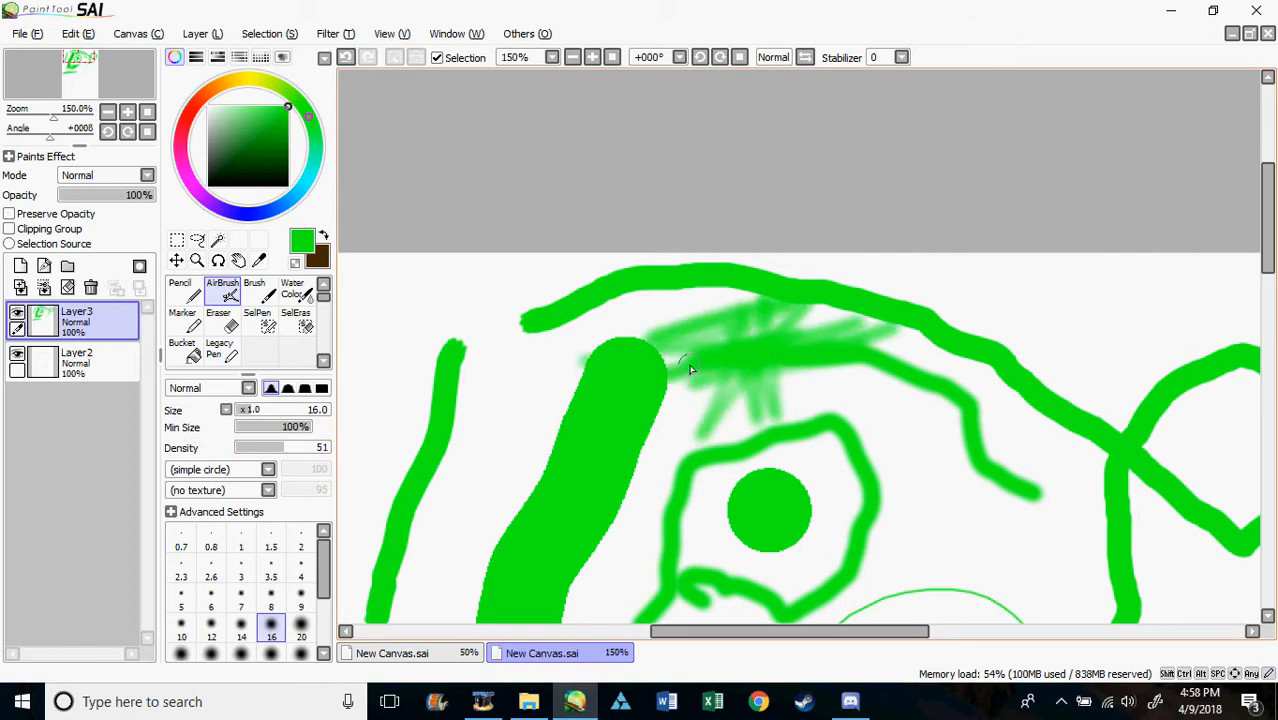
scroll(639, 268, down, 2)
scroll(639, 268, up, 1)
scroll(705, 334, down, 3)
scroll(705, 334, up, 4)
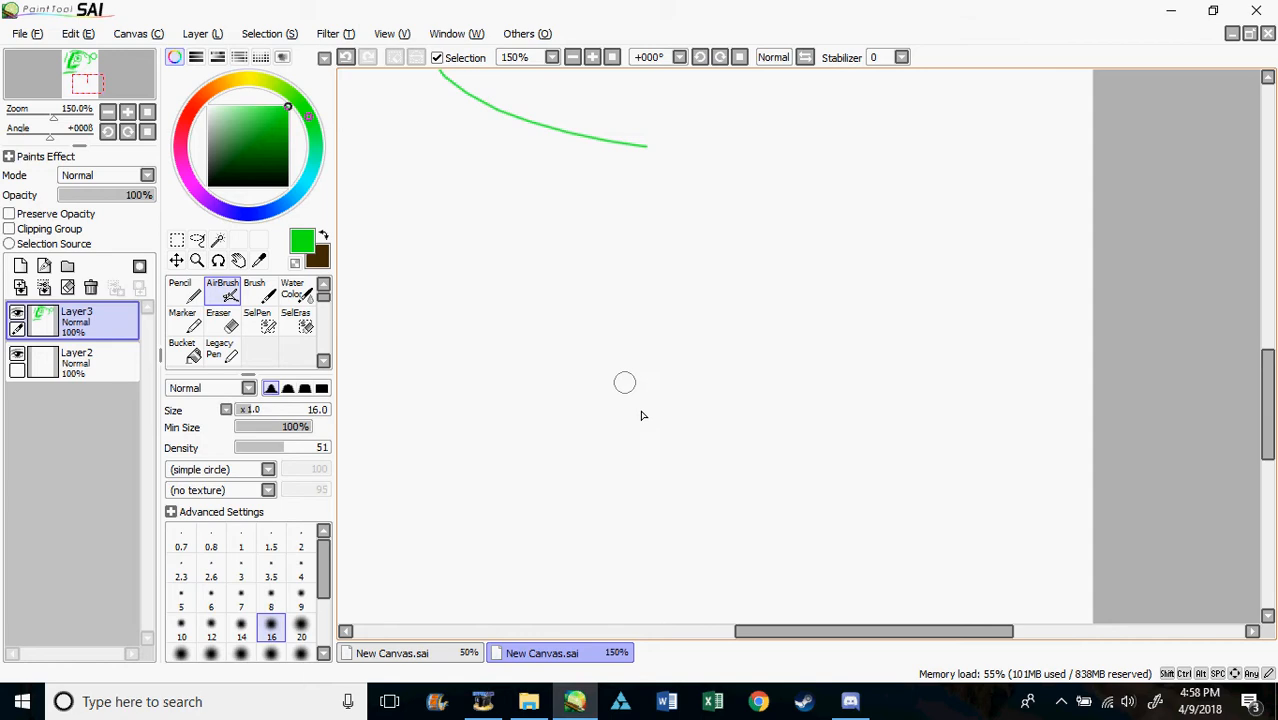
mouse_move(624, 383)
mouse_down()
mouse_move(642, 230)
mouse_move(613, 434)
mouse_move(660, 205)
mouse_move(651, 228)
mouse_move(745, 259)
mouse_move(583, 307)
mouse_move(810, 282)
mouse_move(636, 309)
mouse_move(755, 308)
mouse_move(685, 322)
mouse_up()
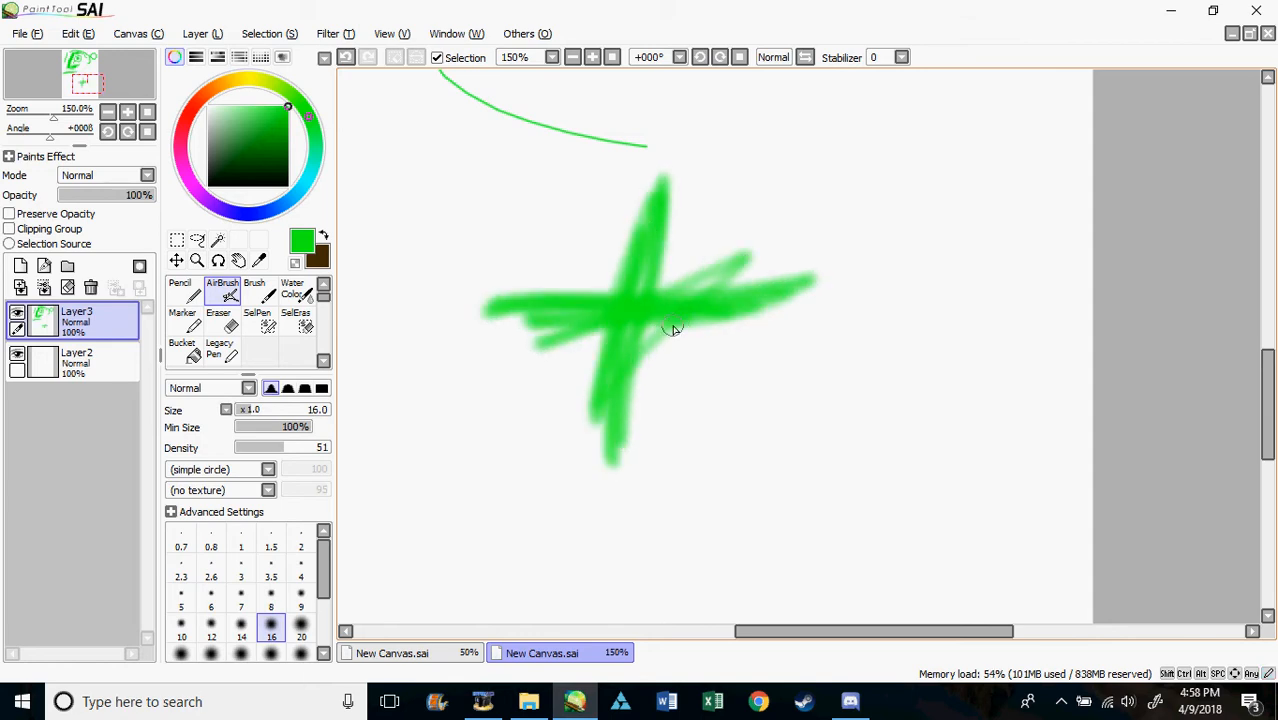
mouse_move(907, 145)
mouse_down()
mouse_move(933, 371)
mouse_move(918, 181)
mouse_move(901, 183)
mouse_move(888, 118)
mouse_up()
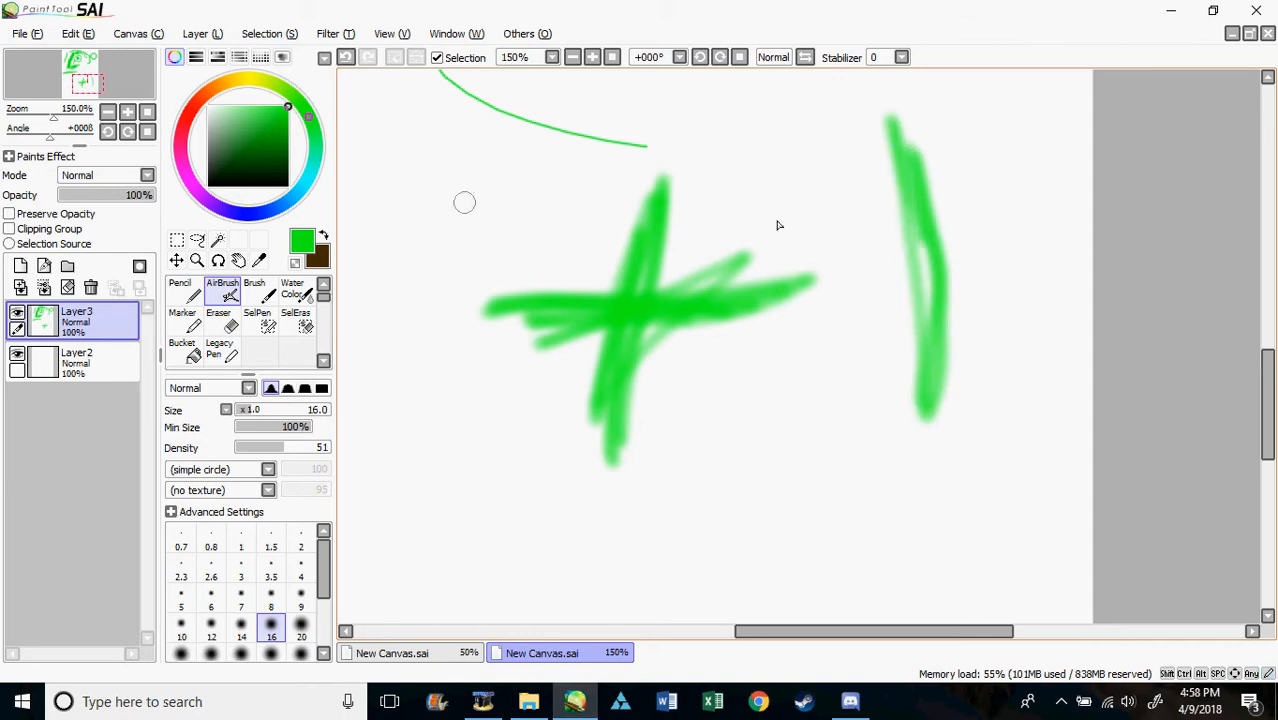
Lower Layer3's opacity to 37%, paint a stroke beside the cross, and restore the layer to 100% opacity
click(98, 197)
drag(98, 197, 235, 193)
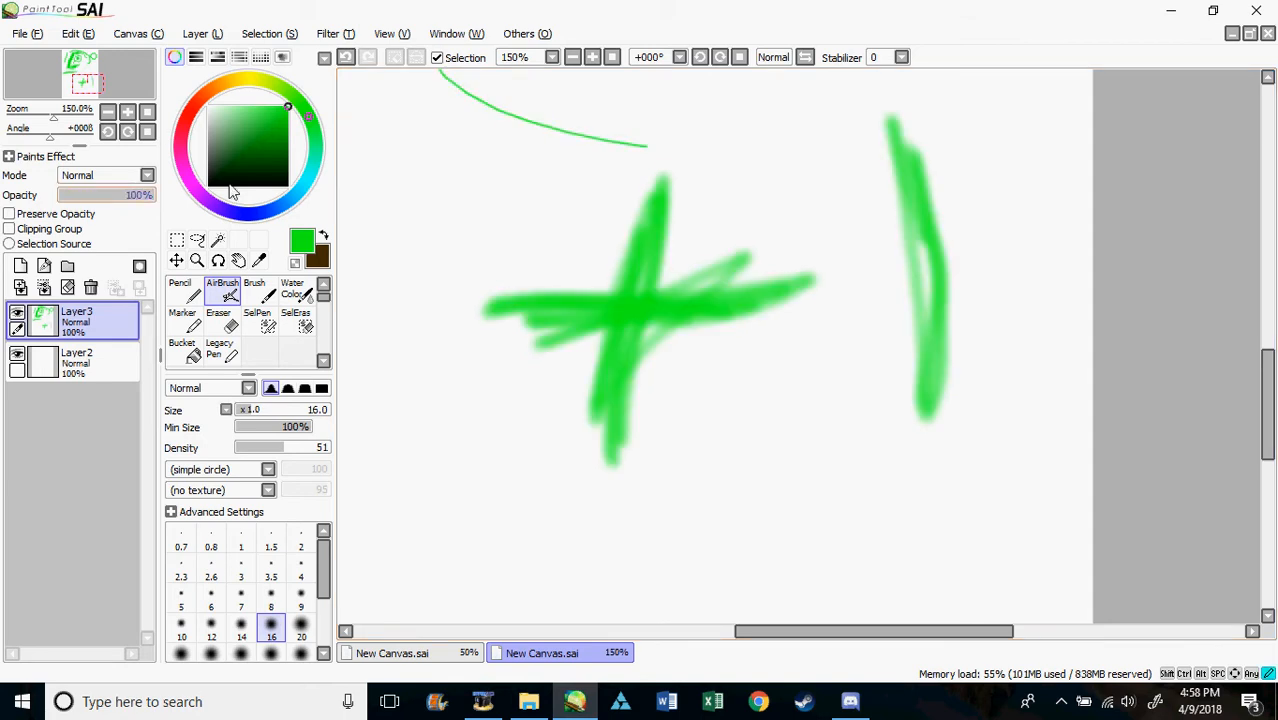
click(91, 196)
drag(556, 187, 476, 391)
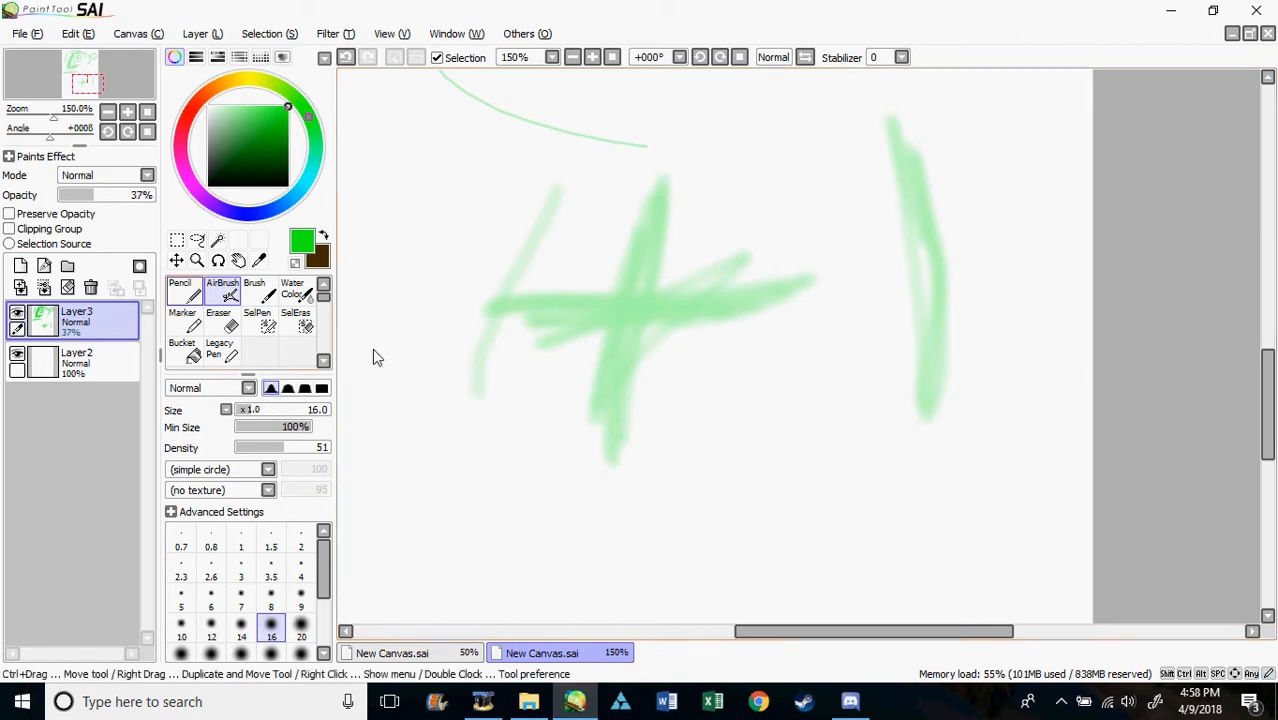
drag(112, 196, 258, 195)
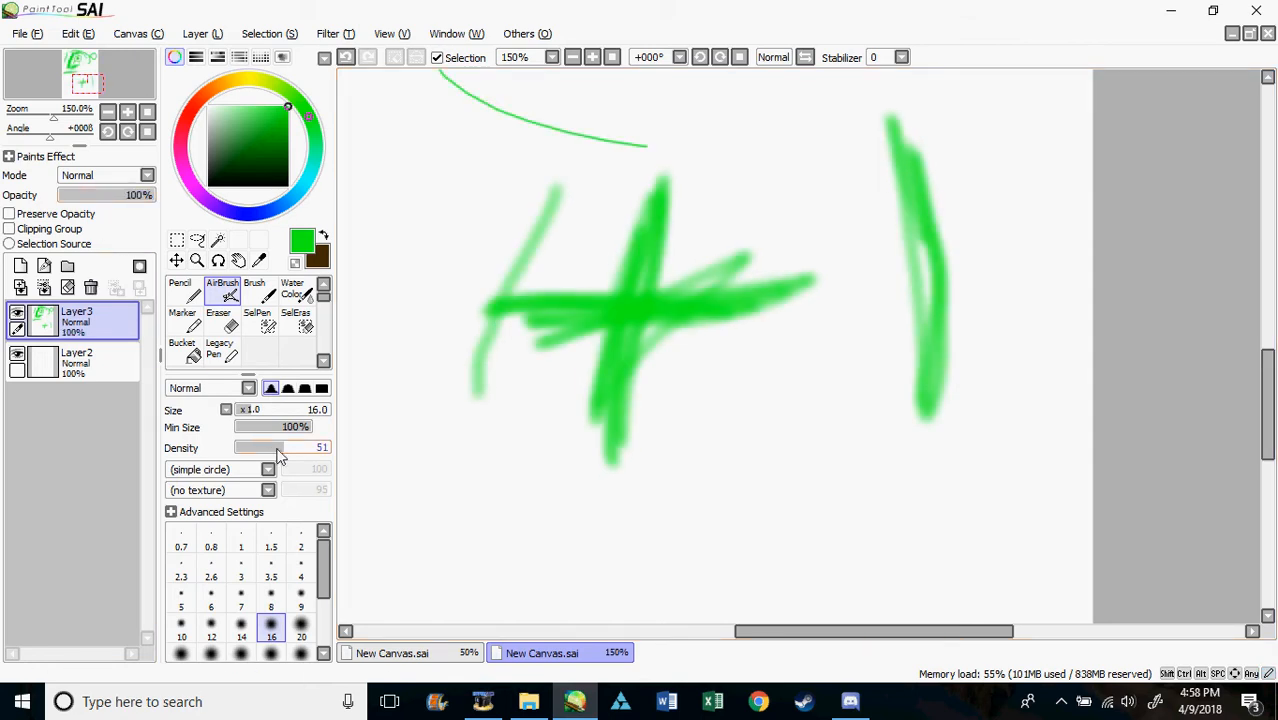
Restore the AirBrush density to 100, and erase the cross and vertical mark with the size 250 Eraser at densities 30 and 100
drag(280, 455, 371, 463)
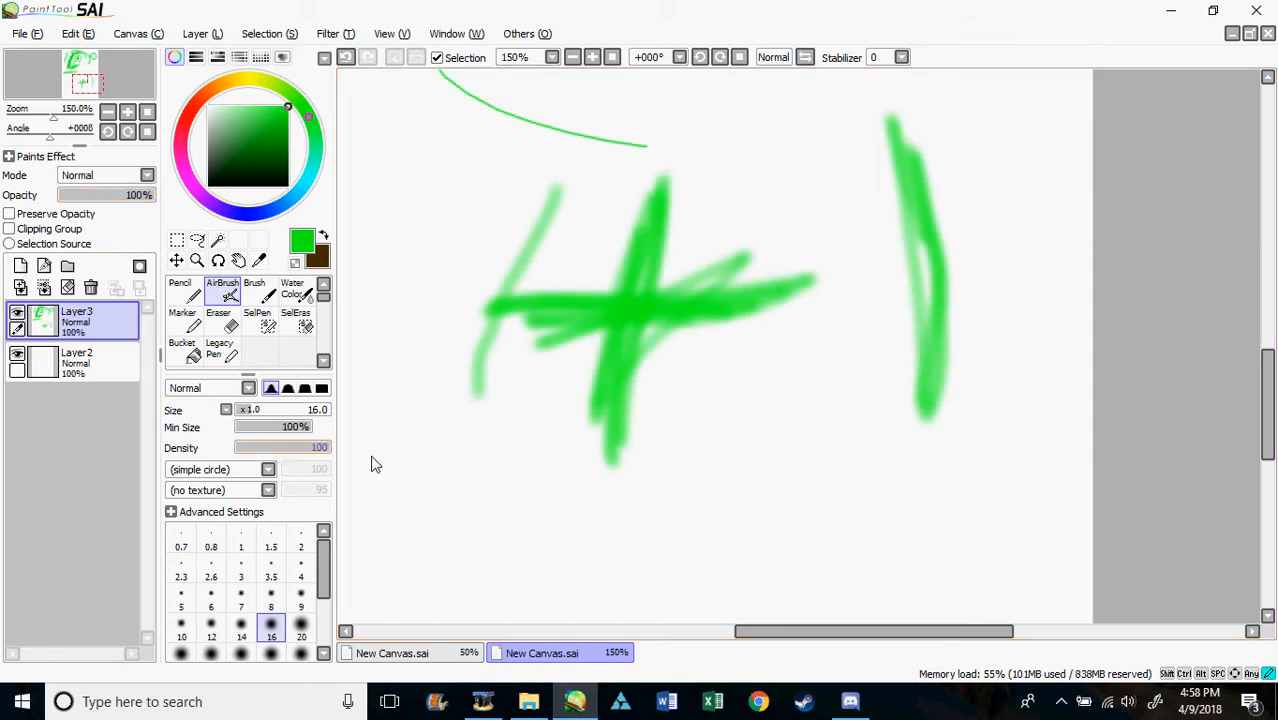
click(222, 326)
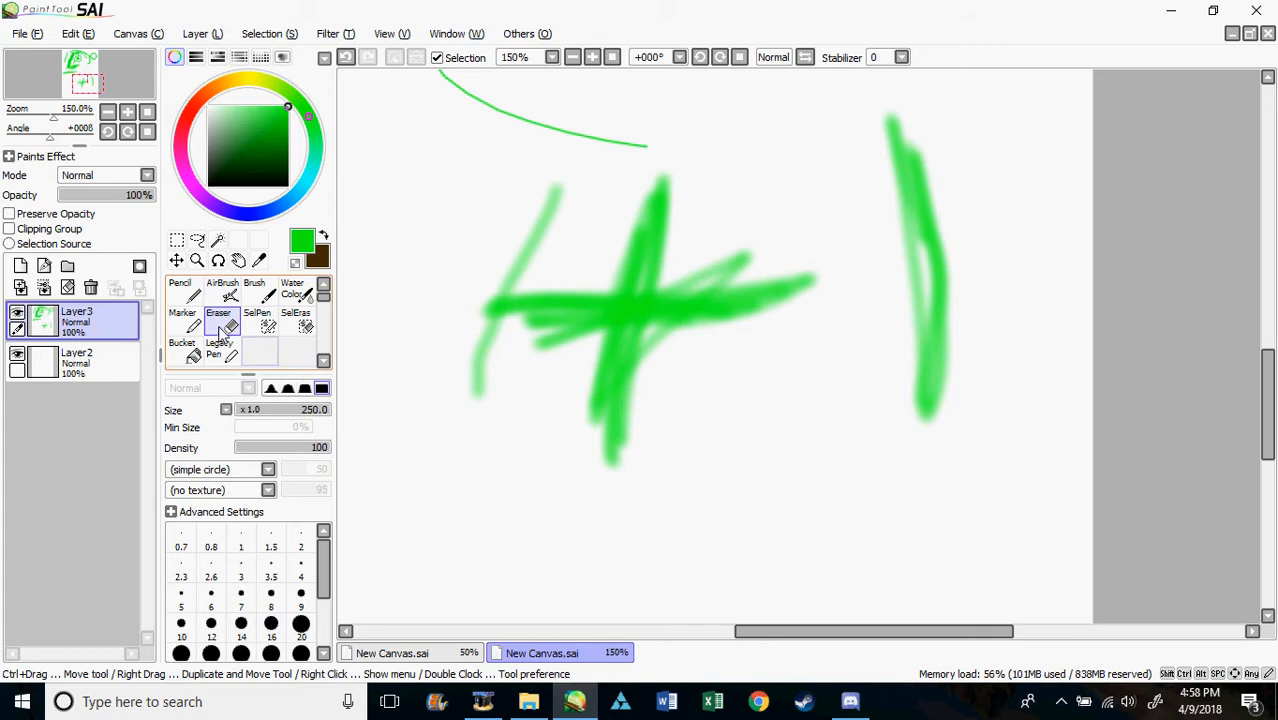
click(265, 448)
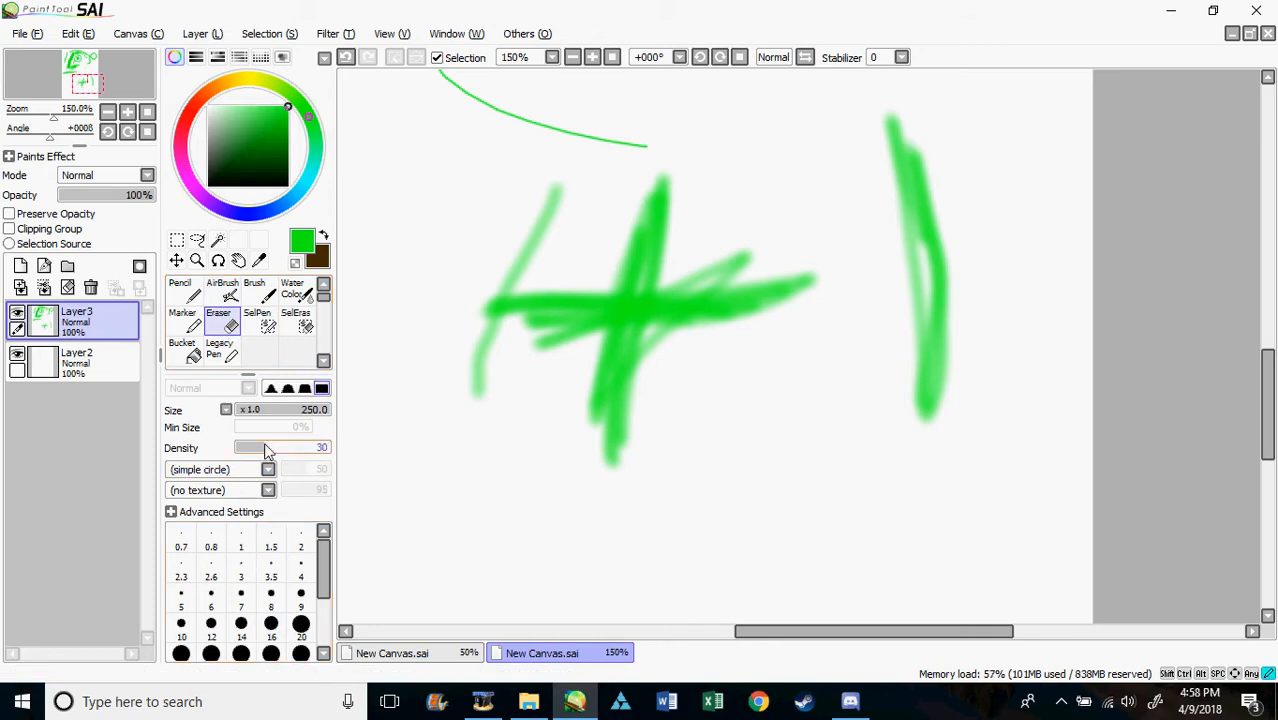
mouse_move(650, 307)
mouse_down()
mouse_move(539, 382)
mouse_move(679, 300)
mouse_move(499, 385)
mouse_up()
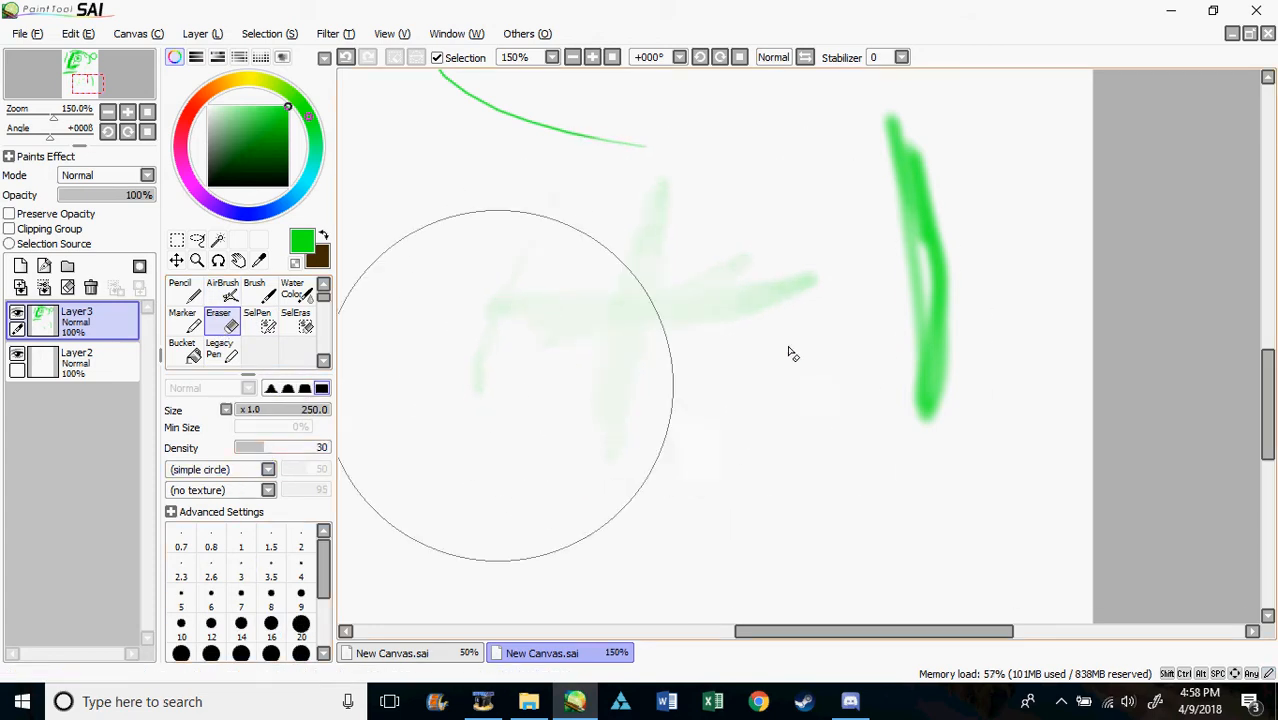
click(321, 446)
drag(545, 437, 1130, 63)
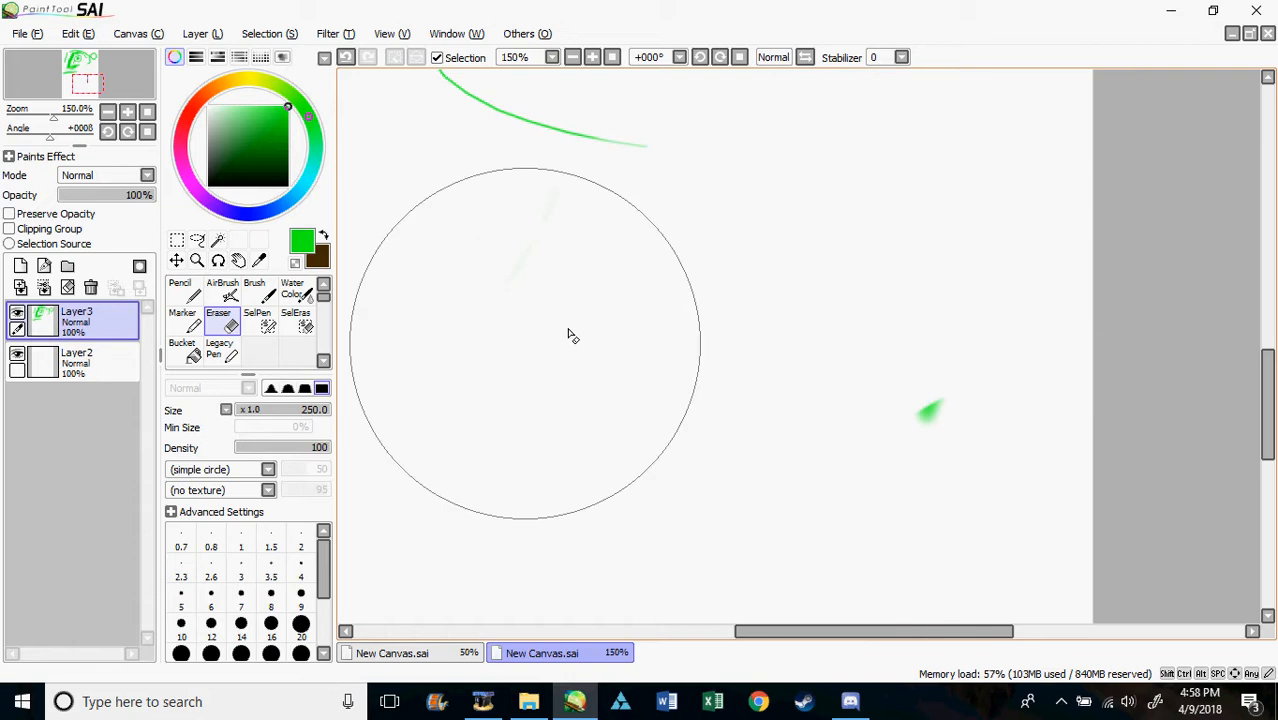
Switch to the Bucket tool and clear all the strokes from Layer3
click(195, 360)
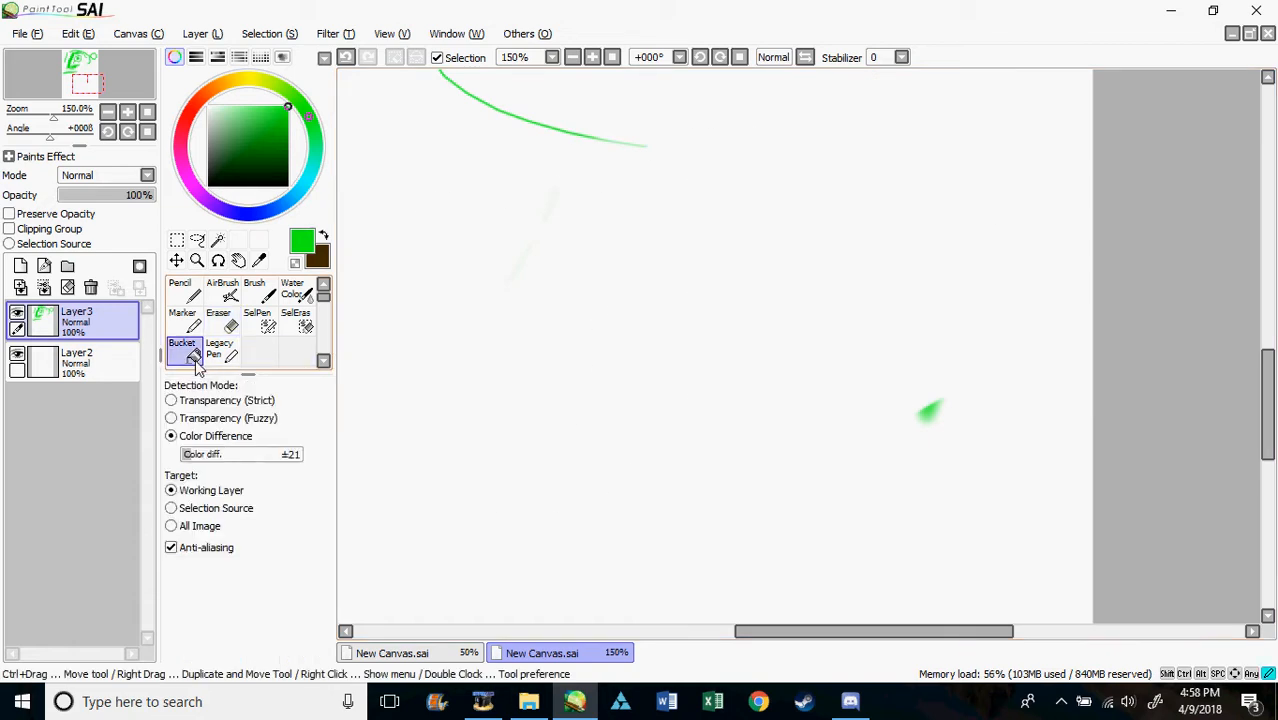
scroll(707, 231, down, 4)
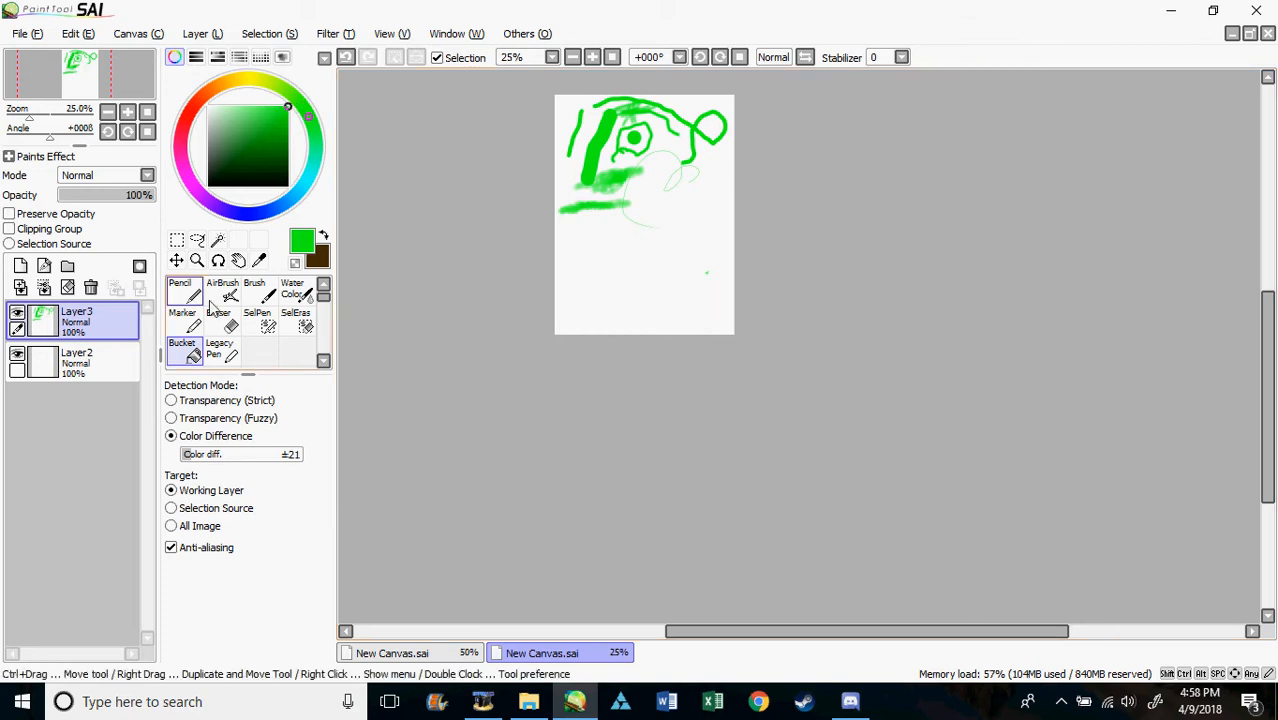
click(68, 288)
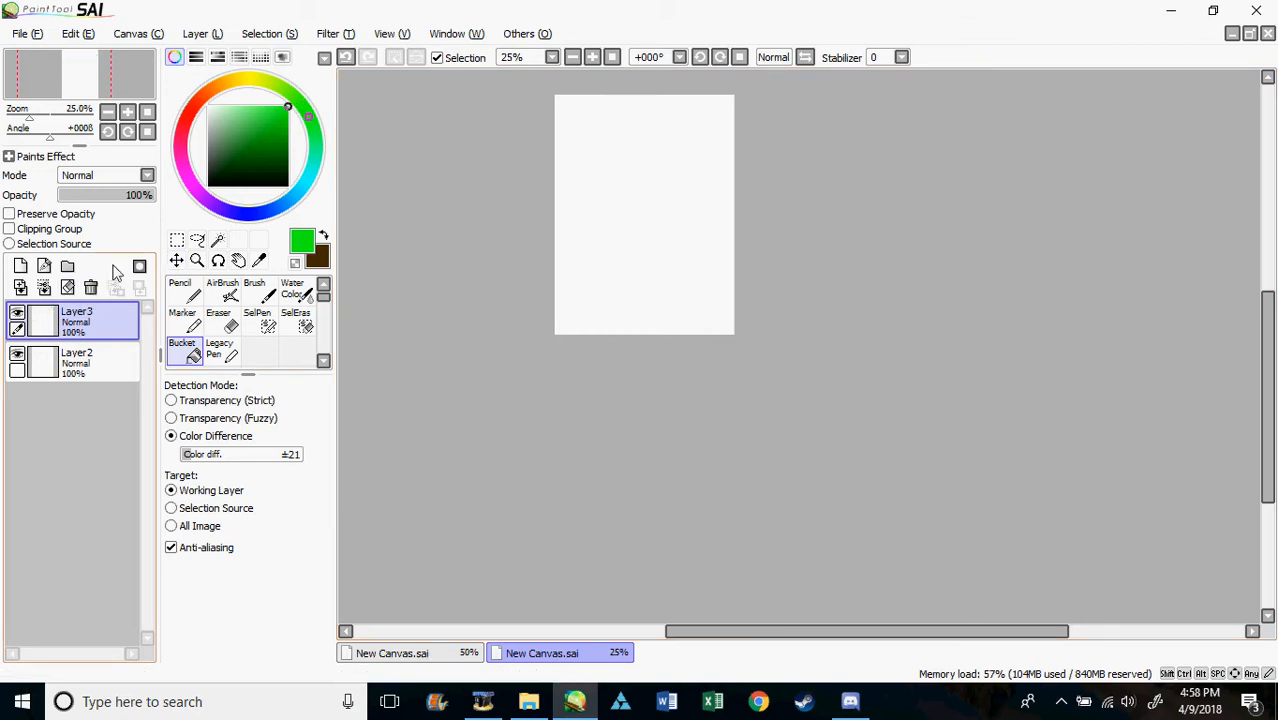
click(141, 114)
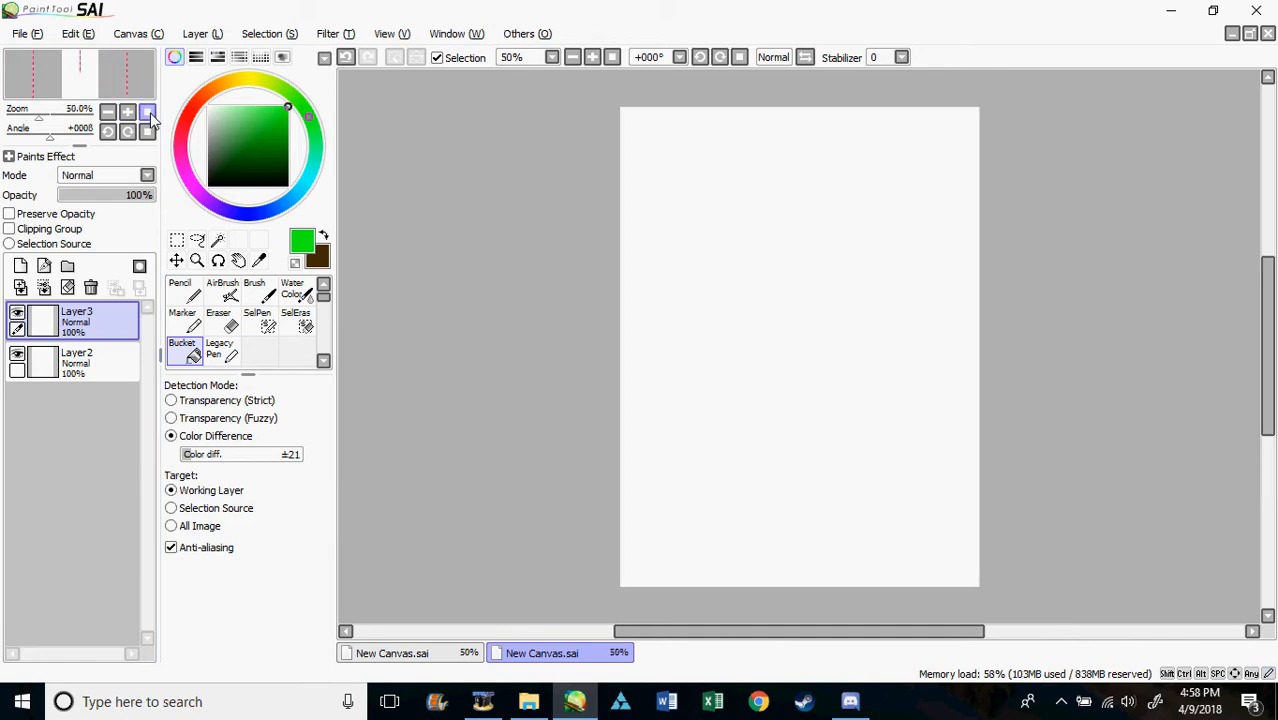
Draw a closed orange-red outline with the size 16 Legacy Pen and fill its interior green with the Bucket
click(220, 348)
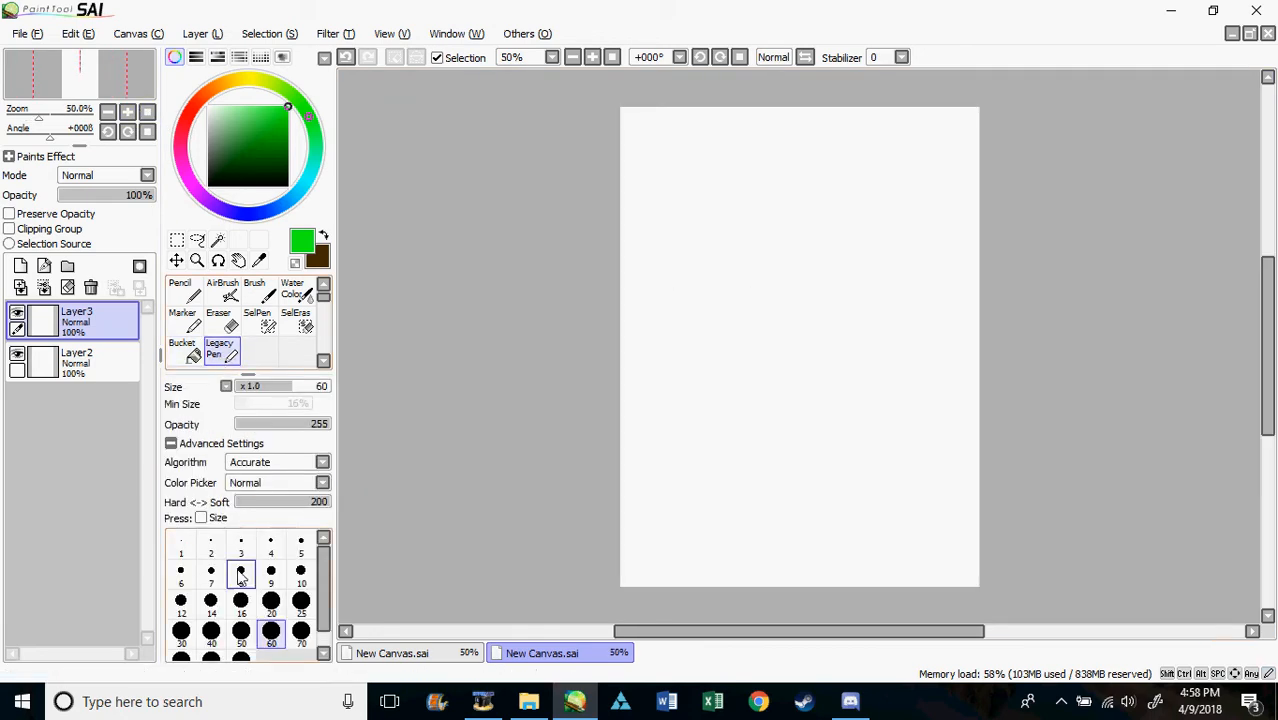
click(201, 95)
mouse_move(817, 436)
mouse_down()
mouse_move(685, 266)
mouse_move(755, 192)
mouse_move(873, 284)
mouse_move(865, 355)
mouse_move(816, 440)
mouse_up()
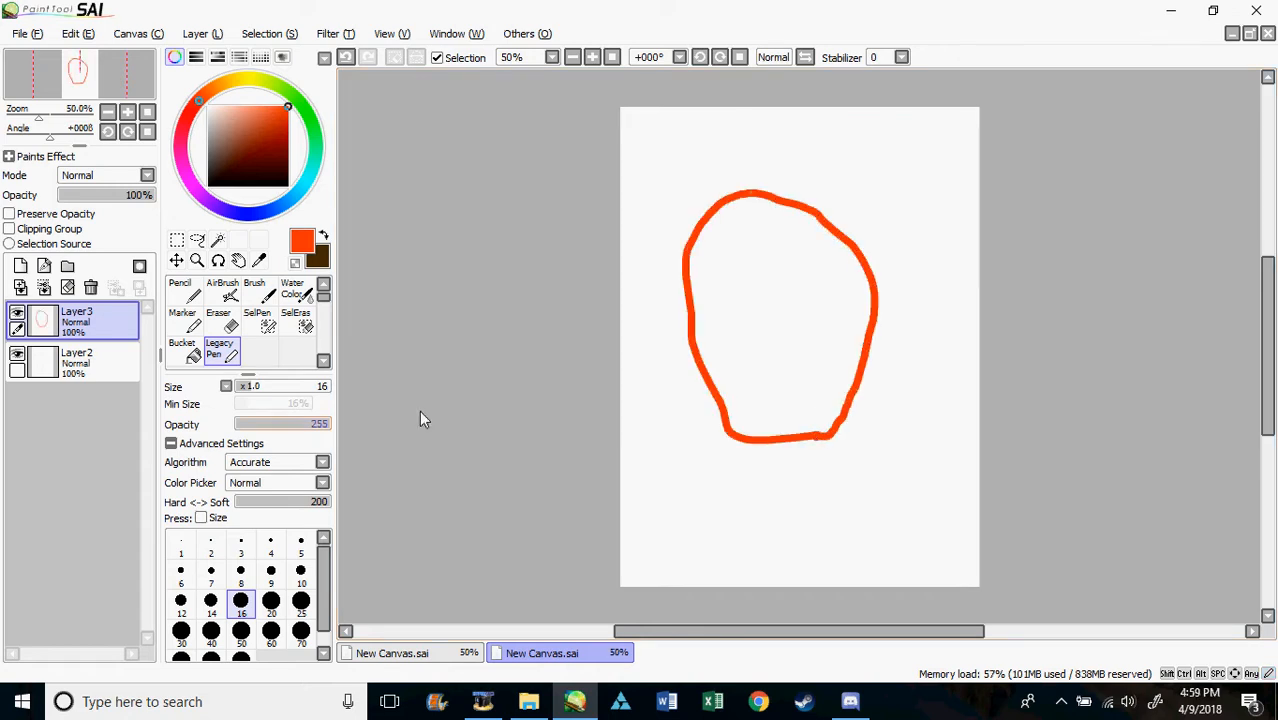
click(184, 349)
click(313, 107)
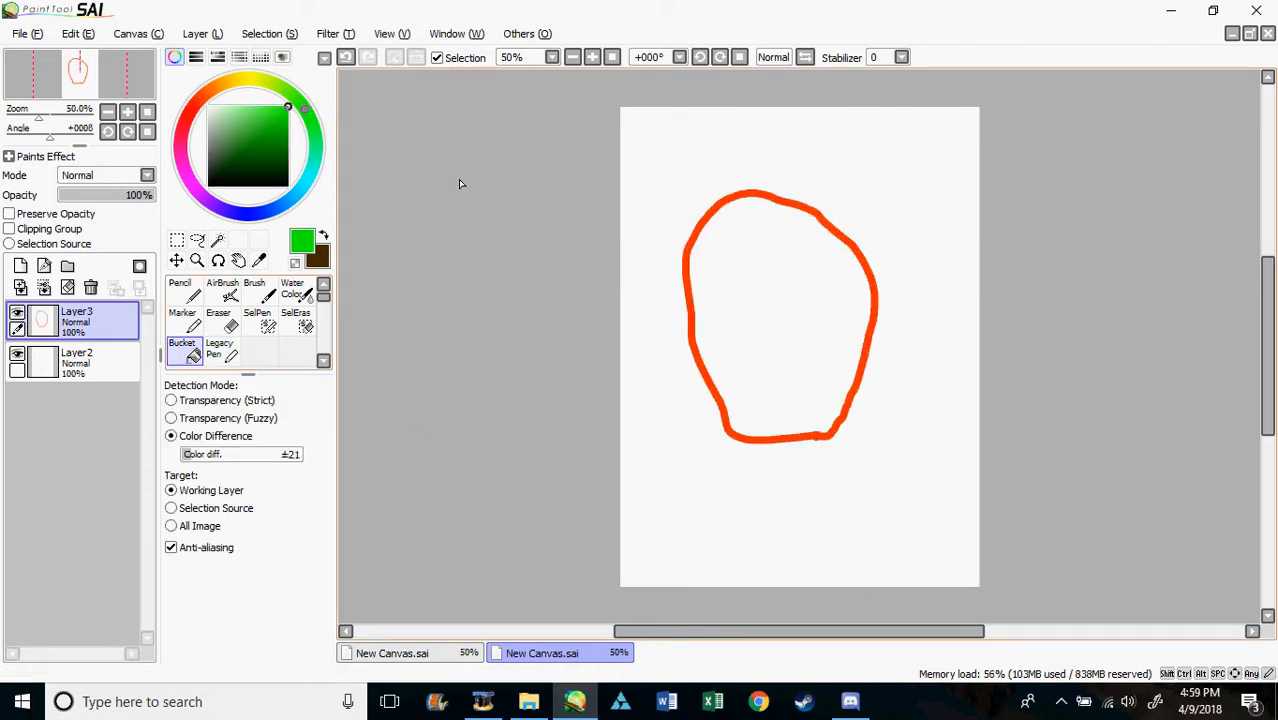
click(751, 297)
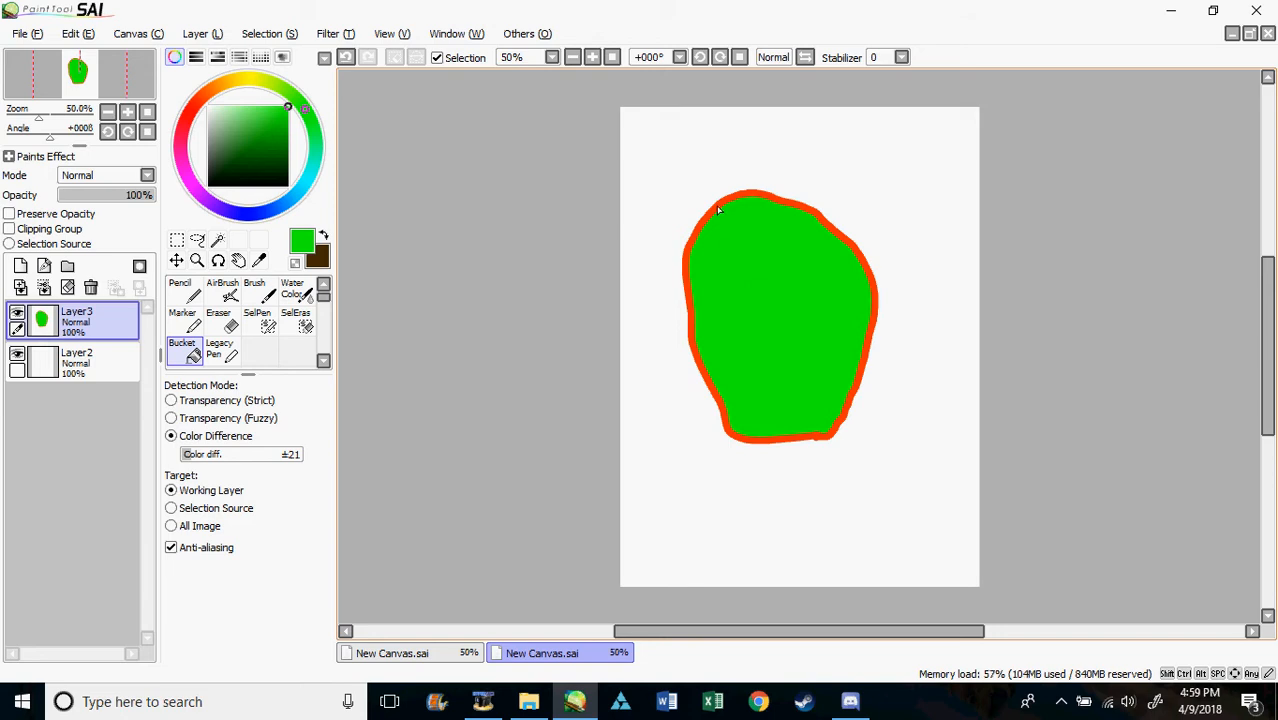
Refill the green shape with cyan using the Bucket, keeping the outline's inner edge in close view
scroll(712, 212, up, 10)
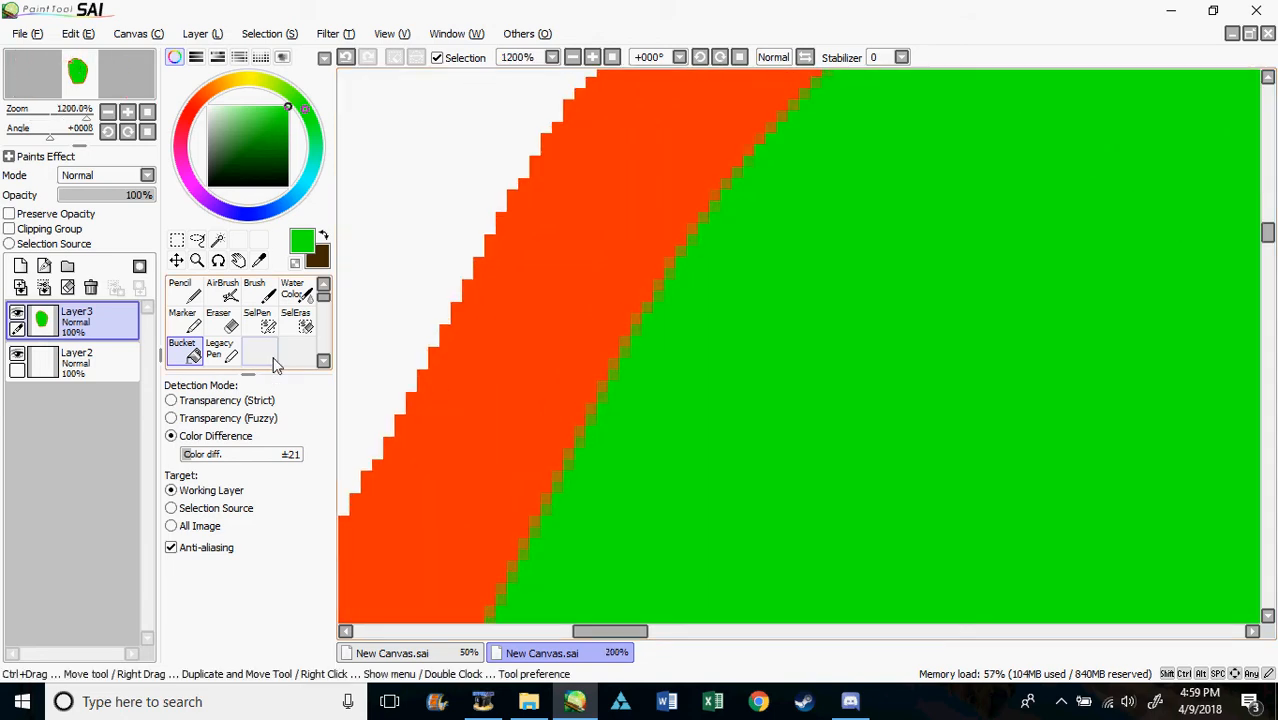
click(313, 179)
click(755, 267)
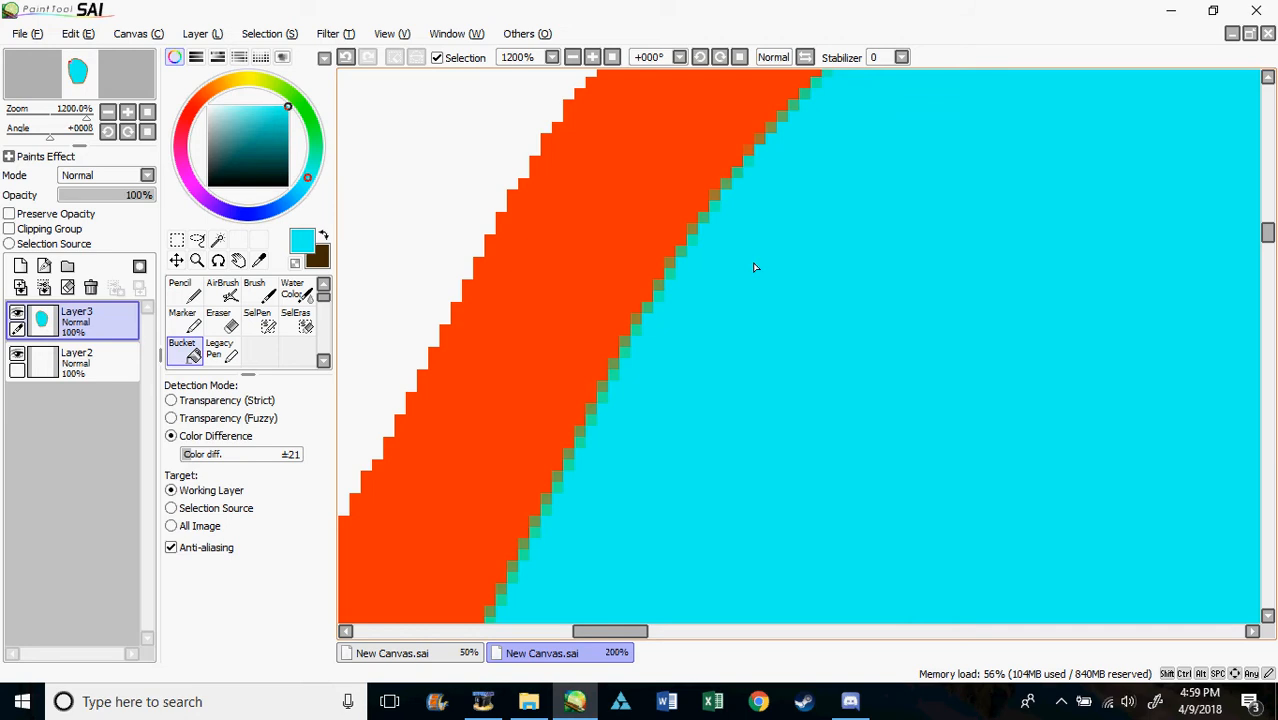
Raise the Bucket's color difference to ±255 and fill the cyan shape with green
click(308, 118)
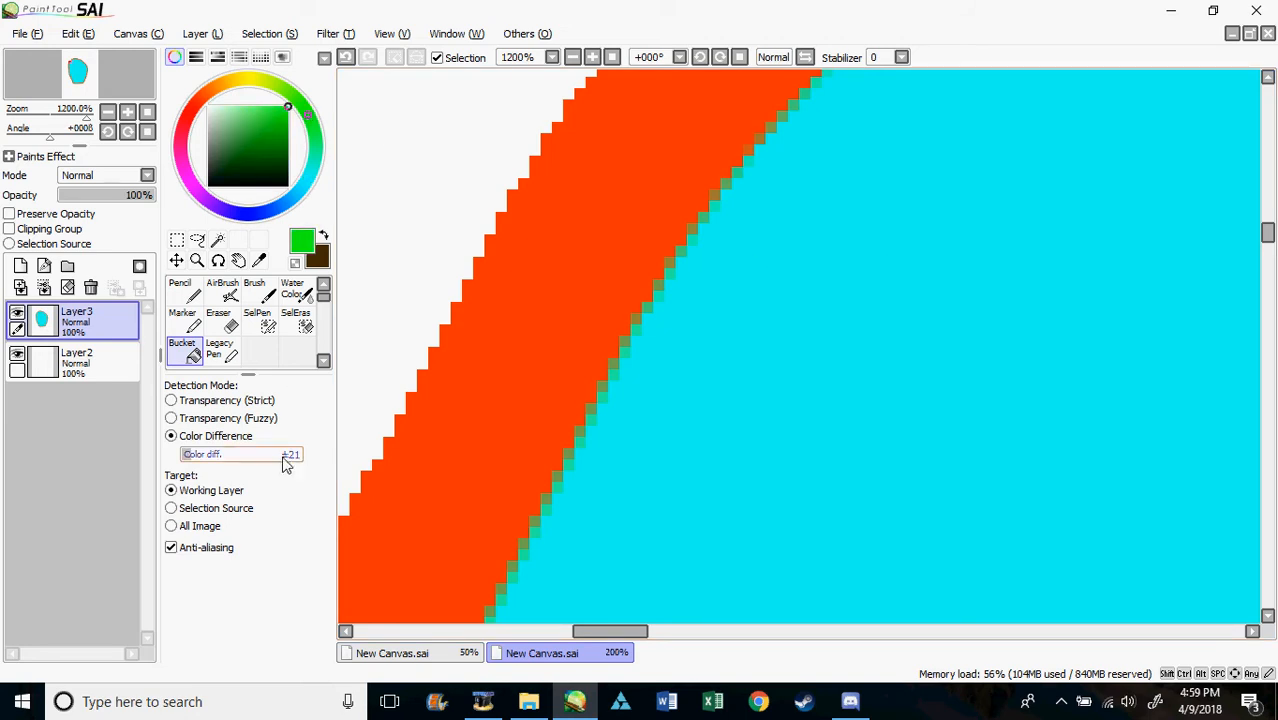
drag(240, 455, 300, 455)
click(829, 347)
scroll(600, 266, down, 2)
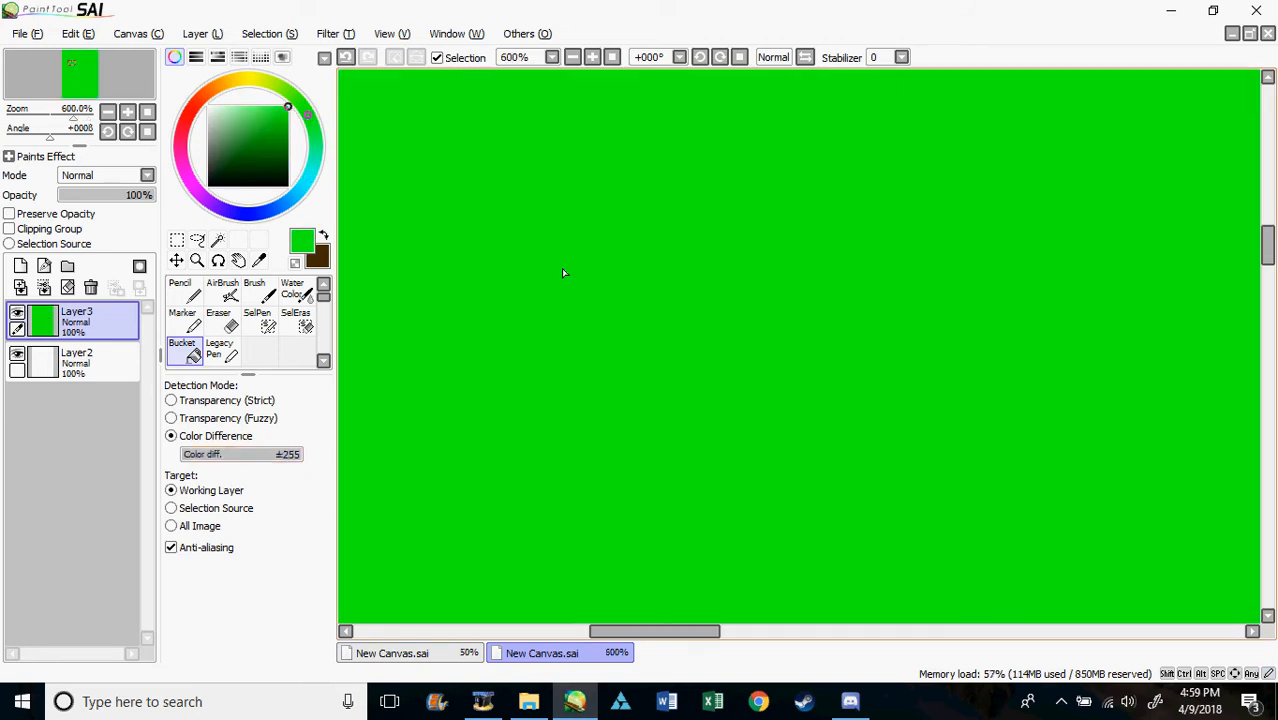
Undo the last fill and, with the color difference at ±119, refill the shape in green and in yellow-green
click(238, 455)
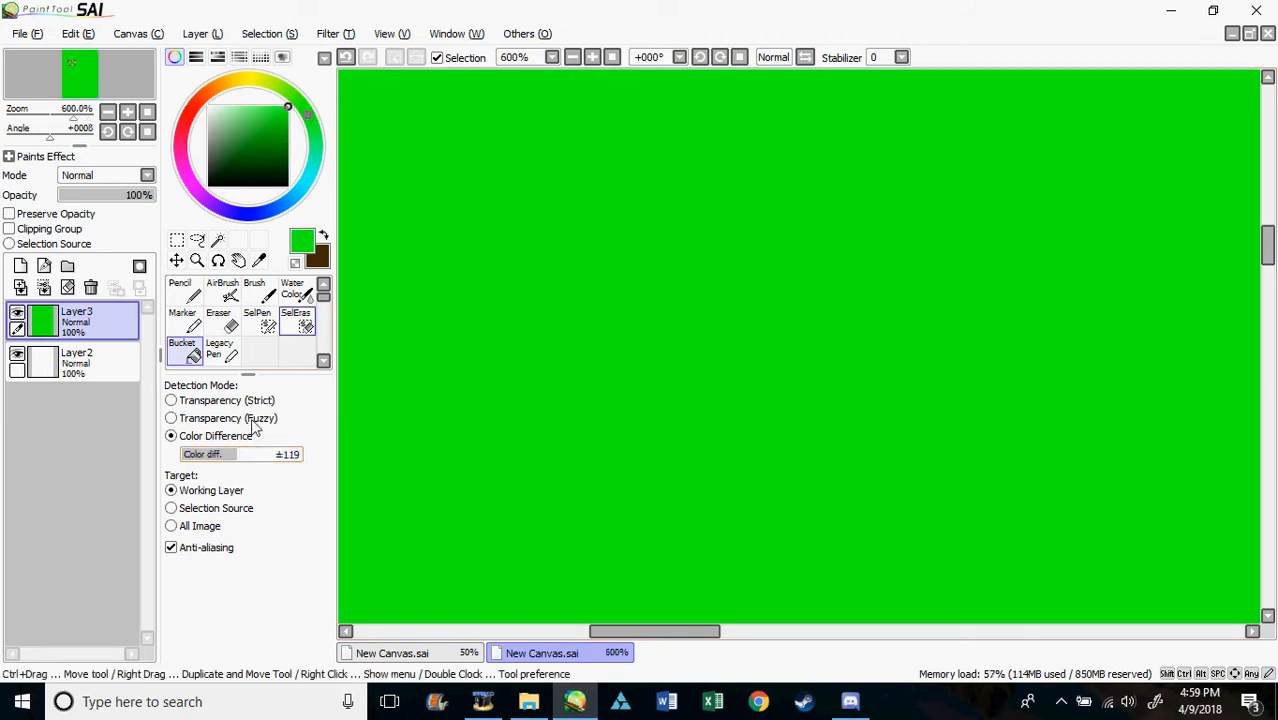
click(346, 58)
click(748, 294)
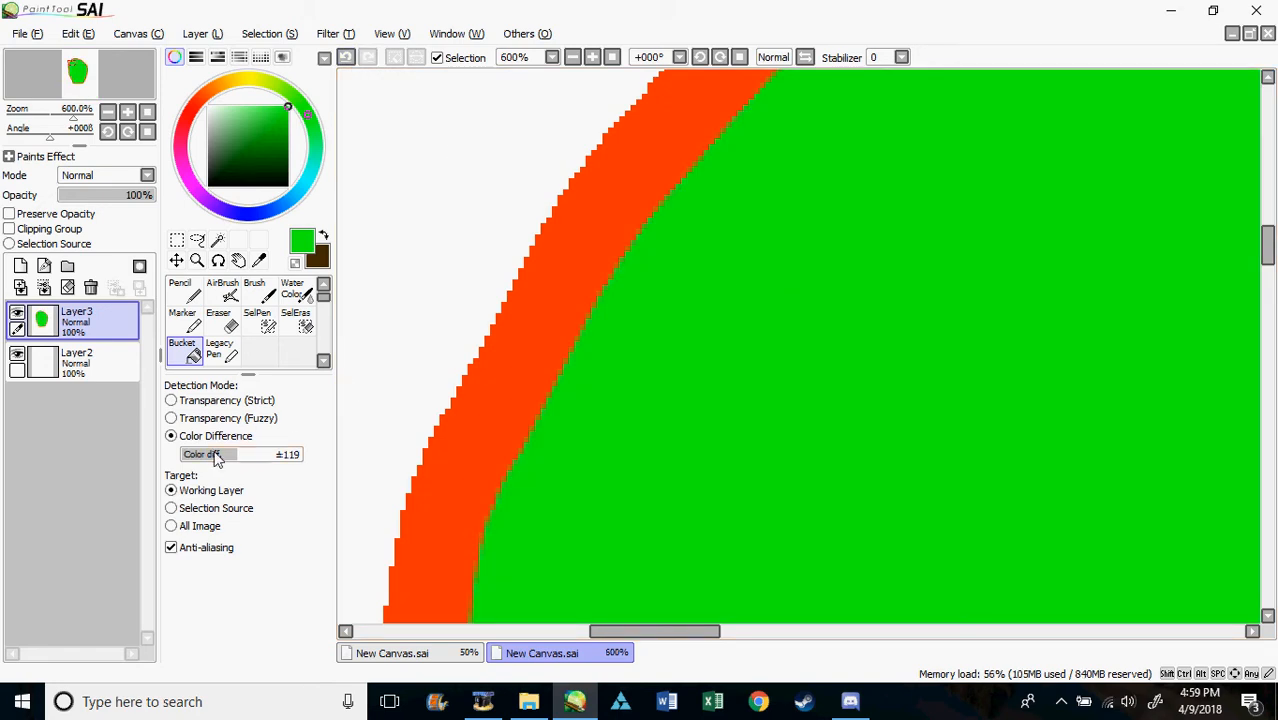
click(273, 84)
click(575, 172)
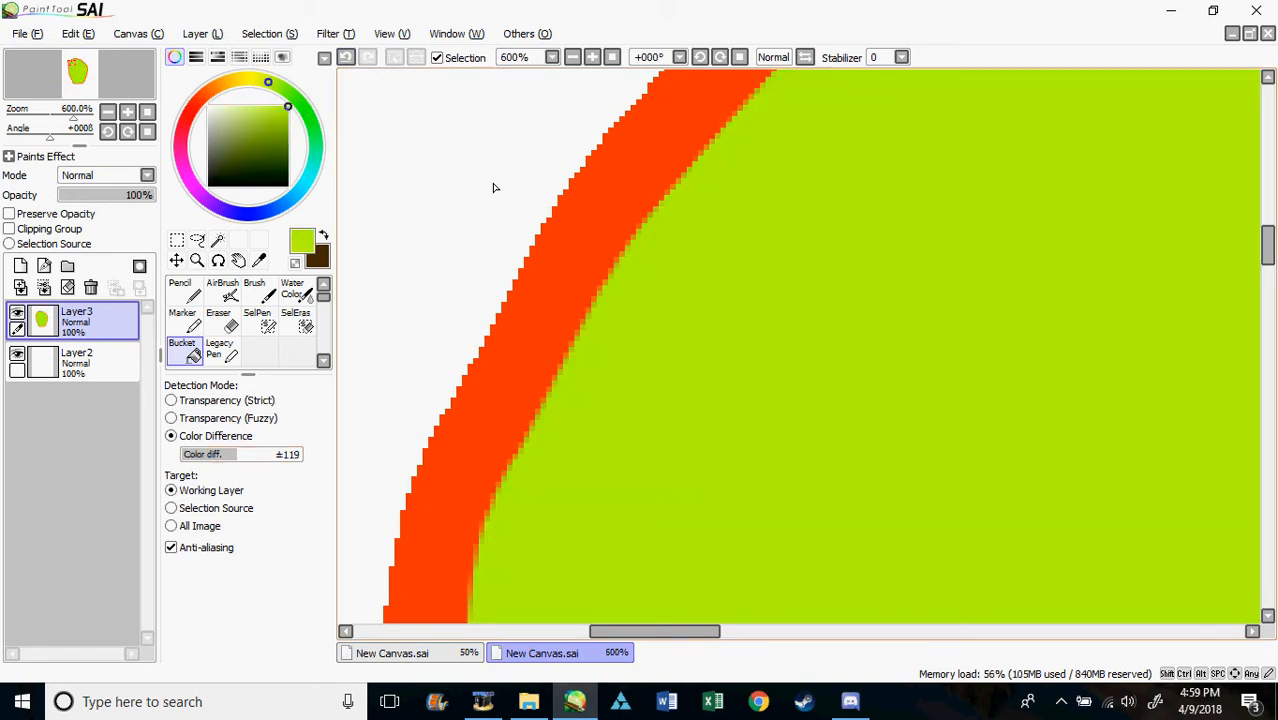
scroll(533, 217, down, 5)
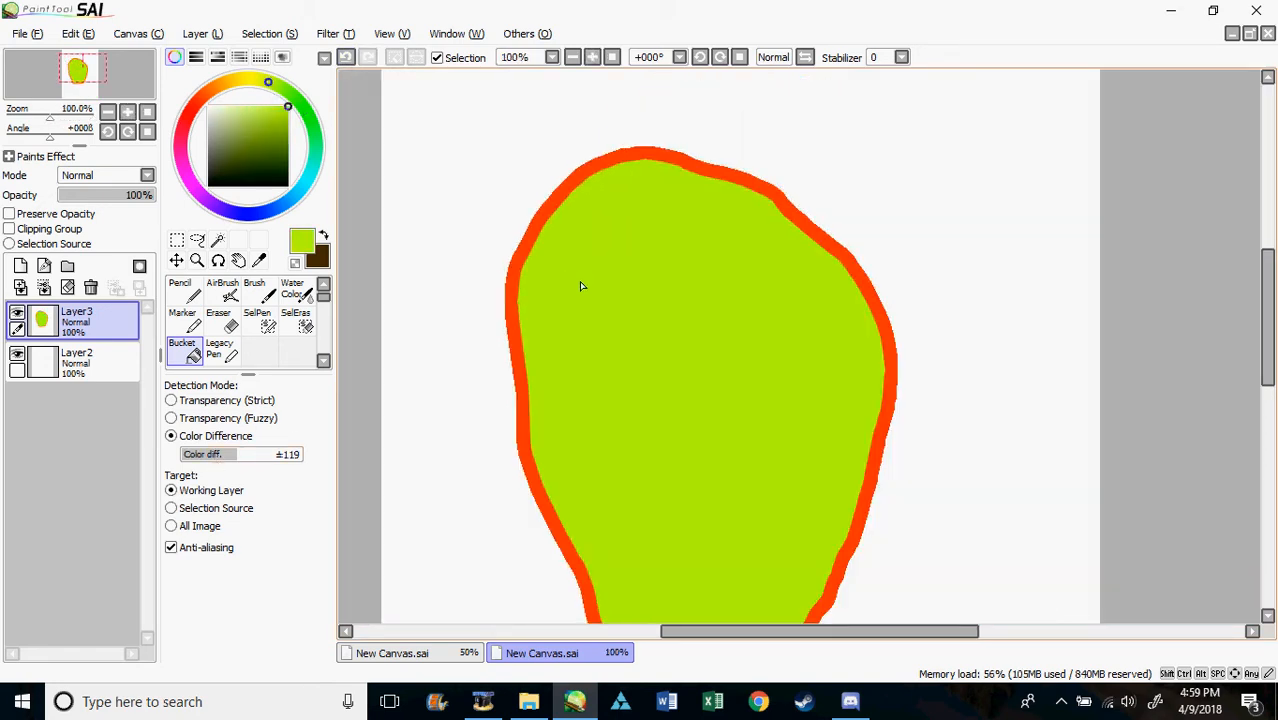
scroll(579, 285, up, 2)
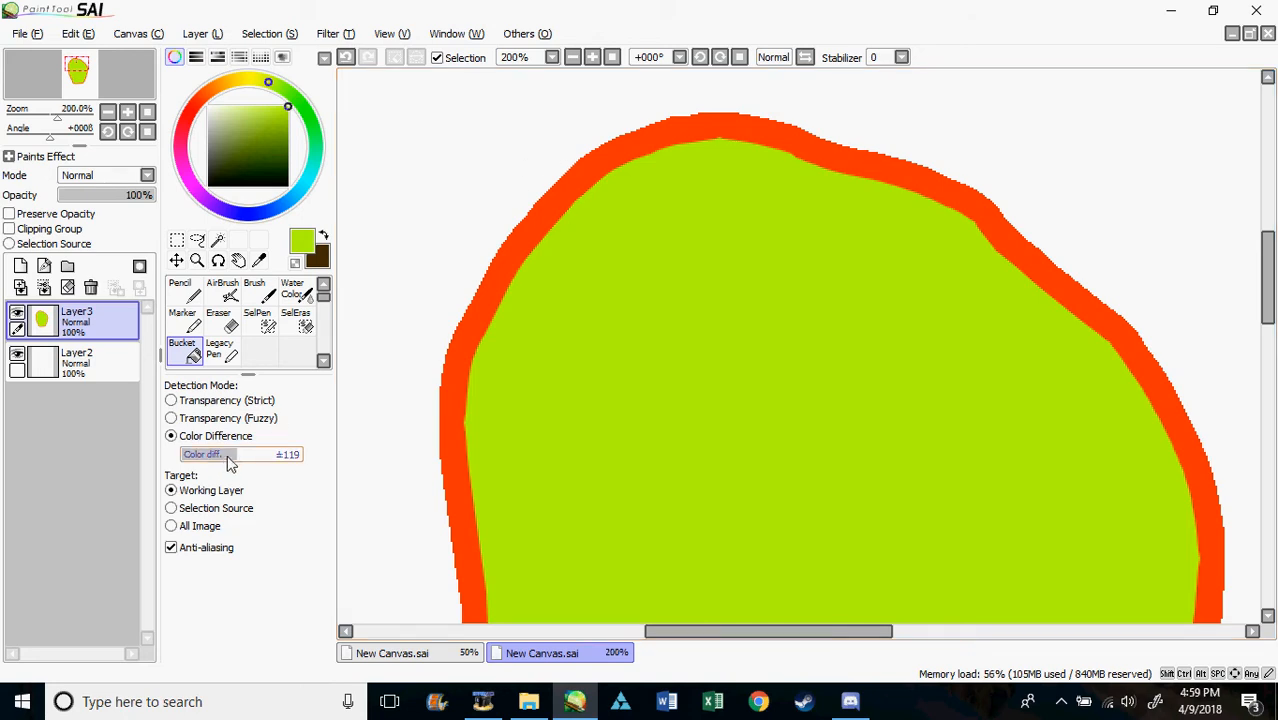
Clear Layer3 and paint a large soft yellow-green circle on it with the size 500 AirBrush
click(222, 294)
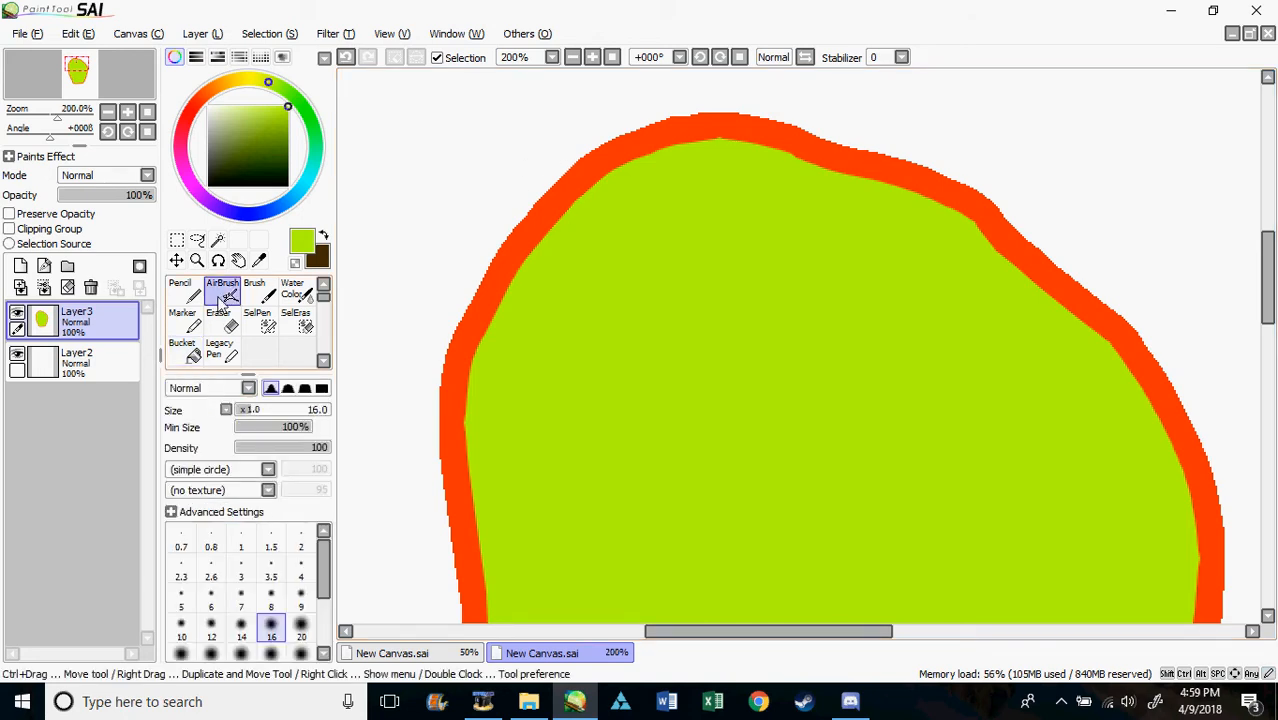
click(67, 287)
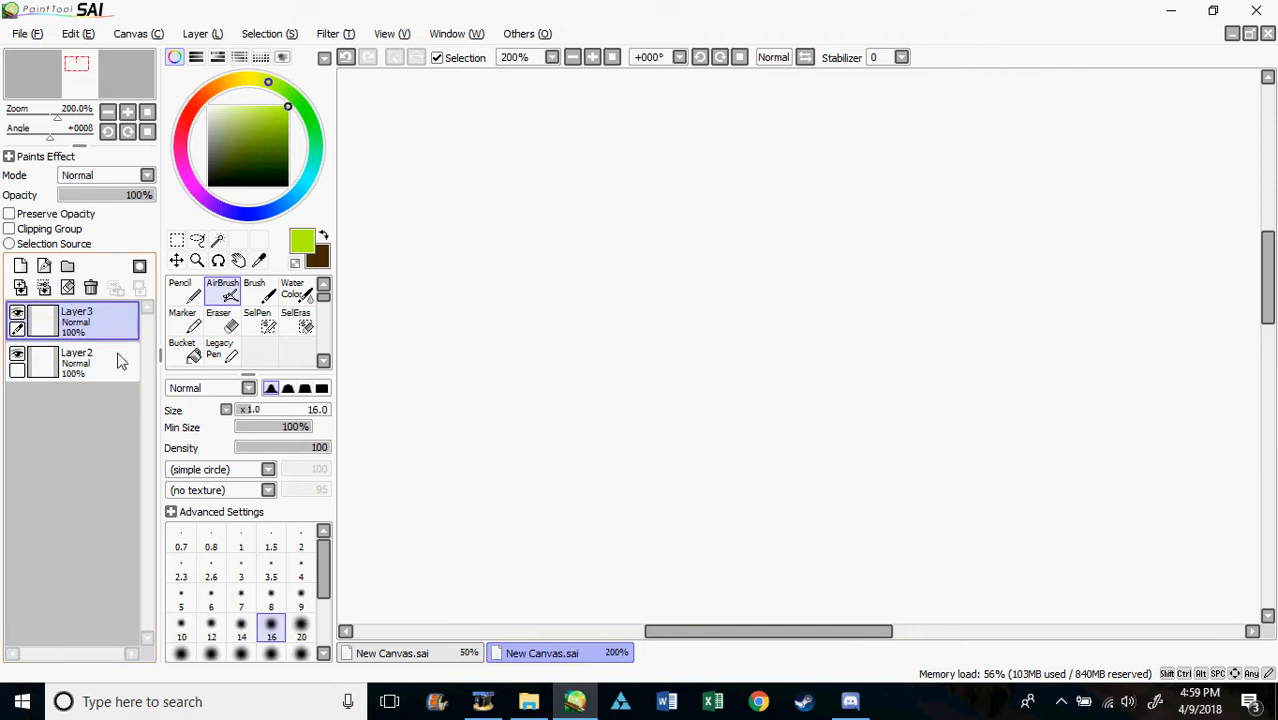
scroll(257, 592, down, 3)
click(241, 646)
mouse_move(679, 399)
mouse_down()
mouse_move(787, 390)
mouse_move(823, 349)
mouse_move(842, 366)
mouse_move(822, 402)
mouse_up()
scroll(690, 362, down, 5)
scroll(694, 366, up, 3)
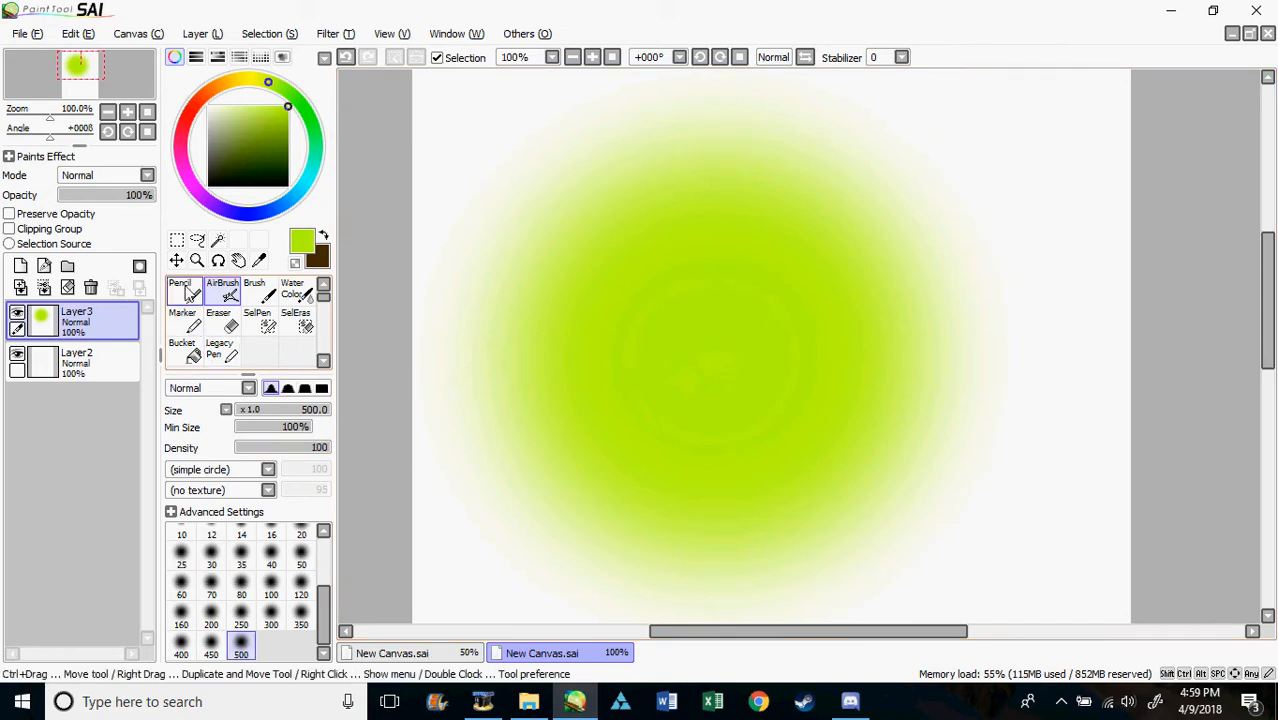
Fill the centre of the soft circle with dark teal using the Bucket at a color difference of ±55
click(186, 350)
click(252, 166)
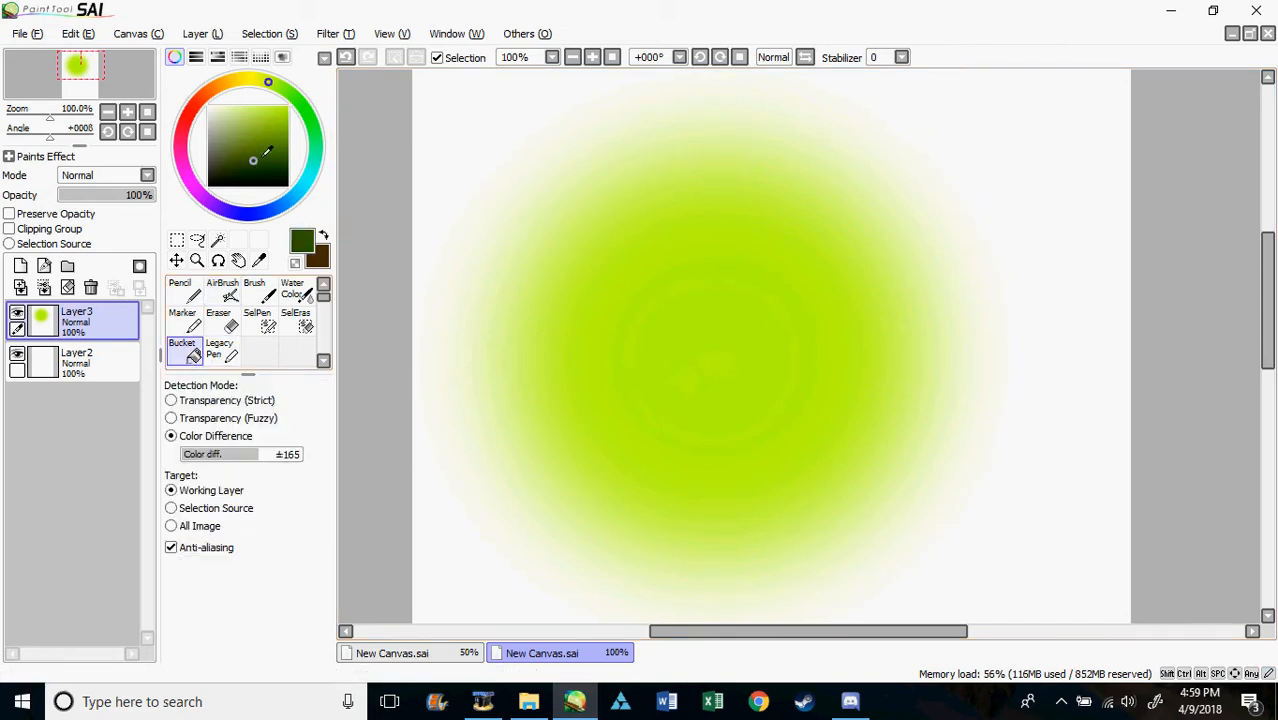
click(307, 174)
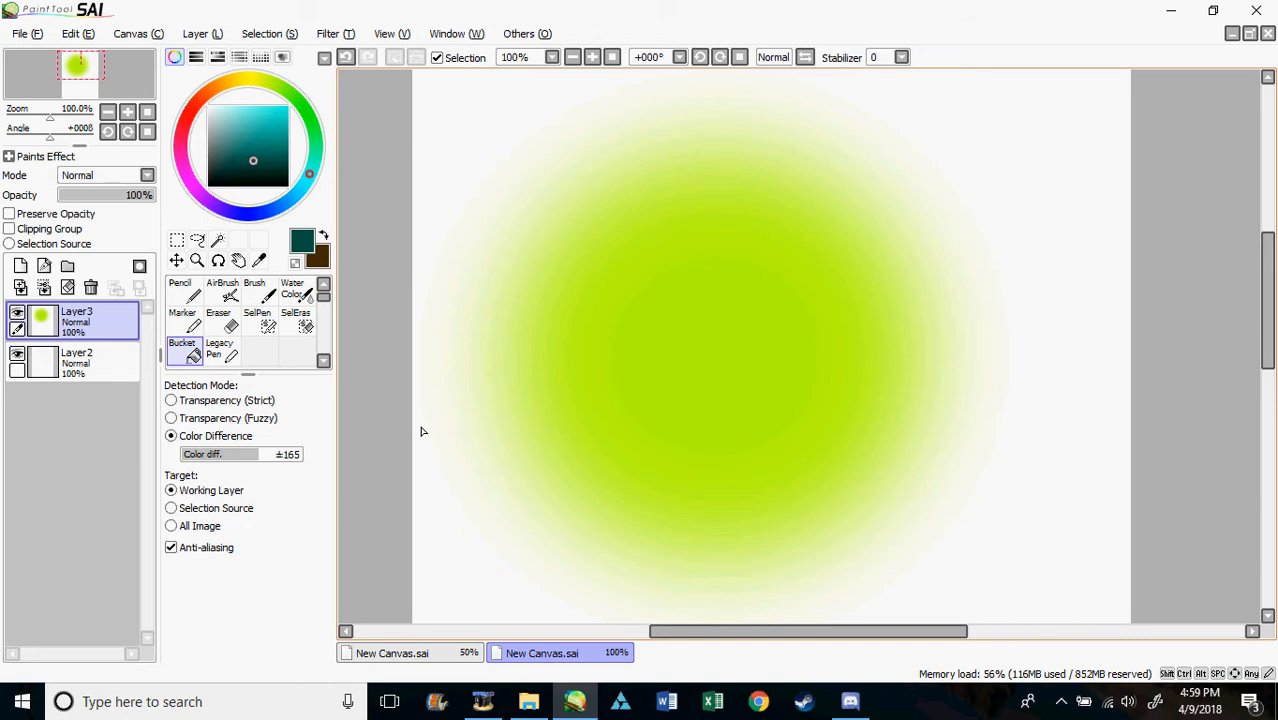
drag(252, 456, 208, 454)
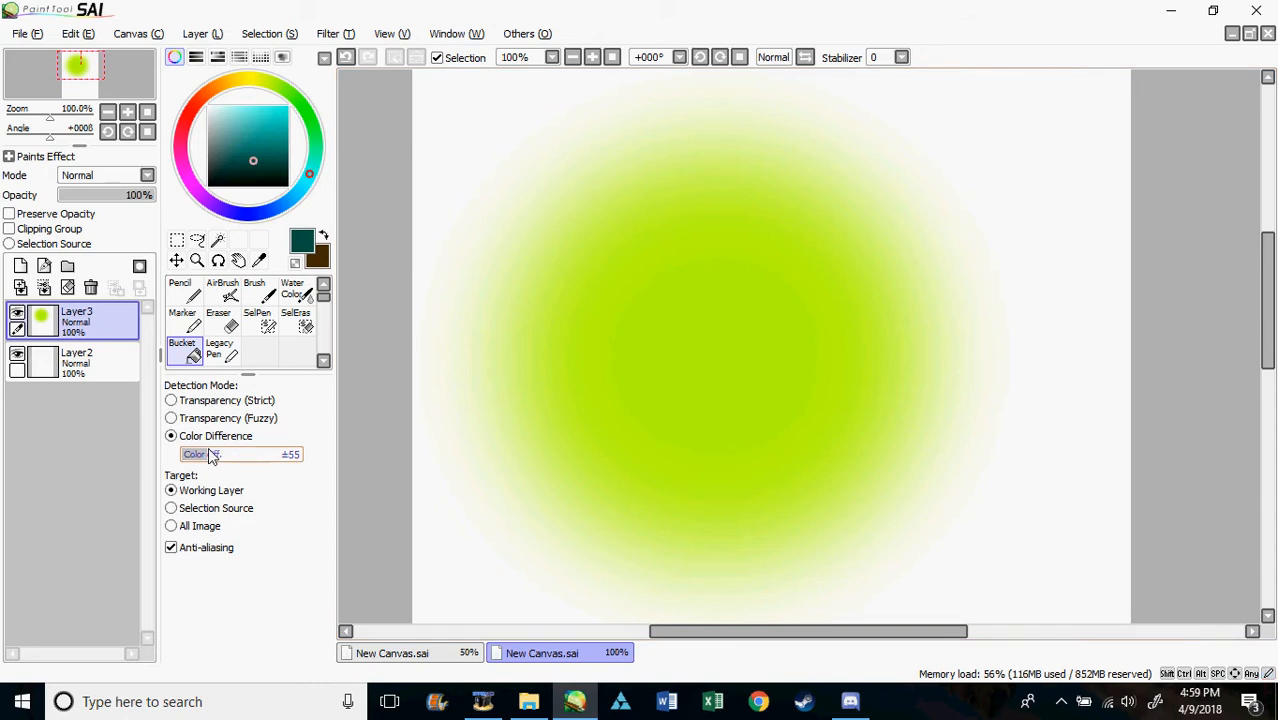
click(709, 356)
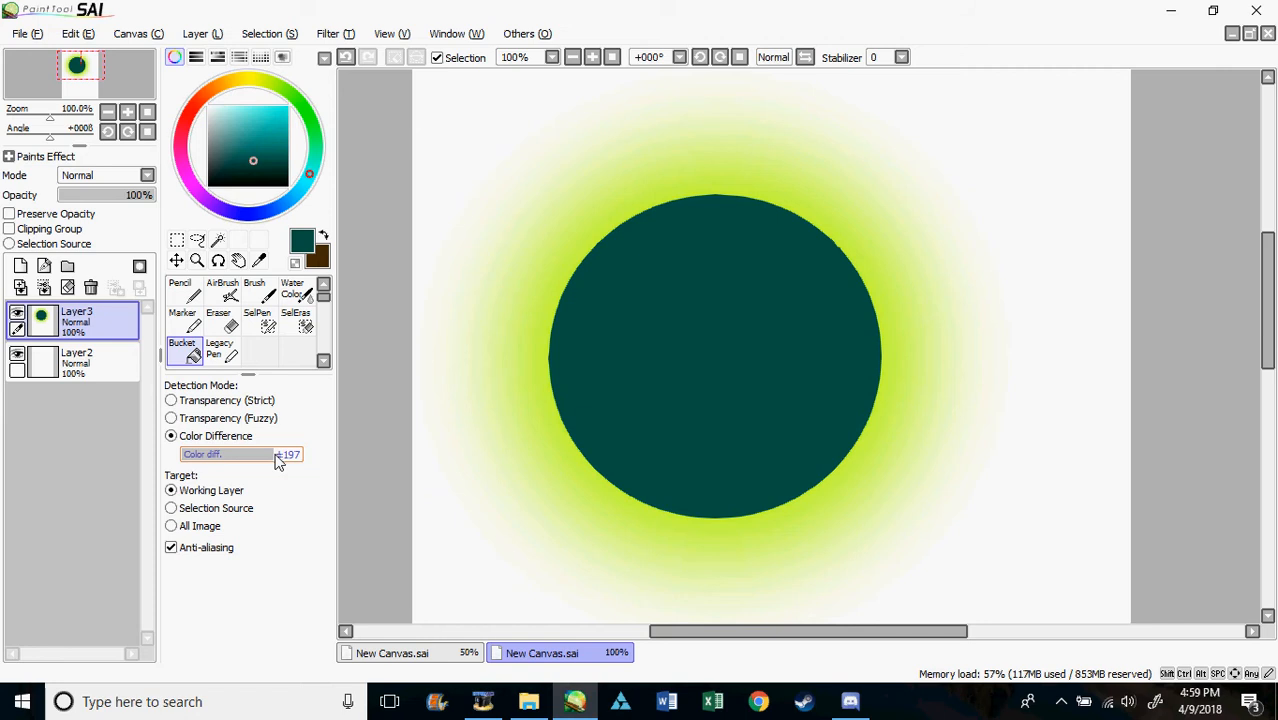
Set the color difference to ±197, undo the teal fill, and refill the soft circle with dark teal
click(277, 460)
key(ctrl+z)
click(717, 352)
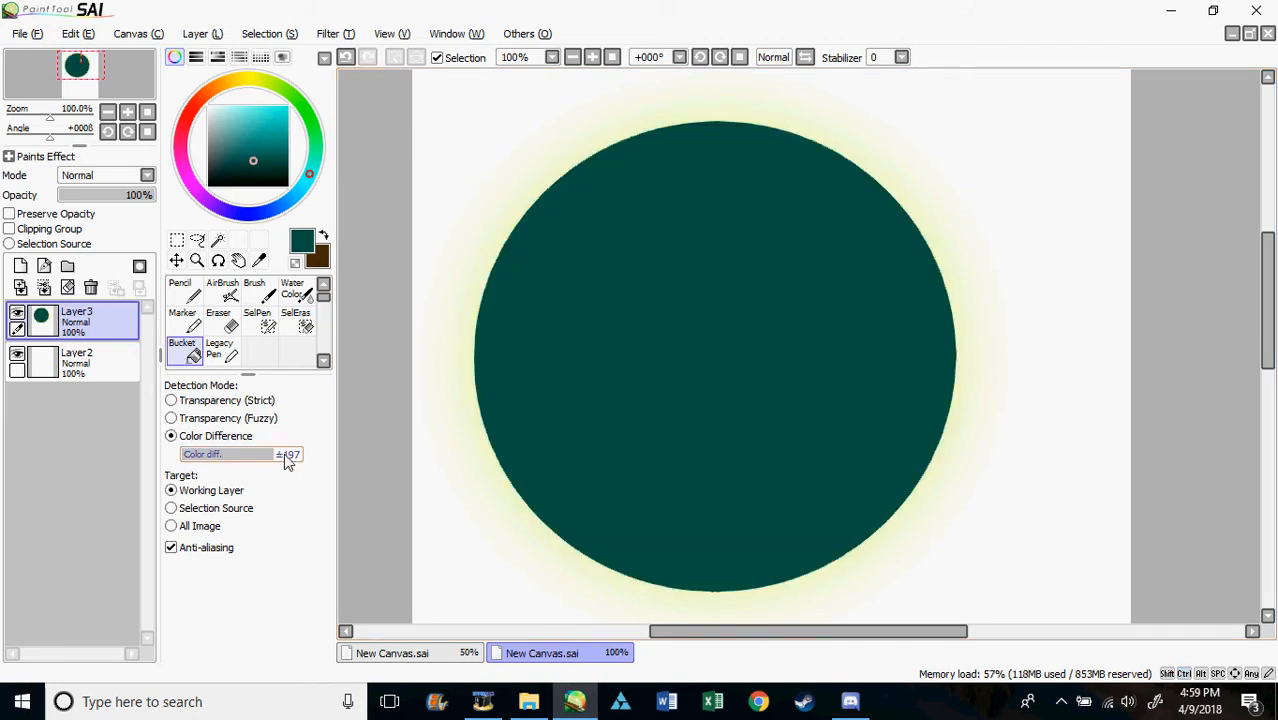
Switch the Bucket's detection mode to Transparency (Strict) and back to Color Difference, and undo the last fill
click(188, 402)
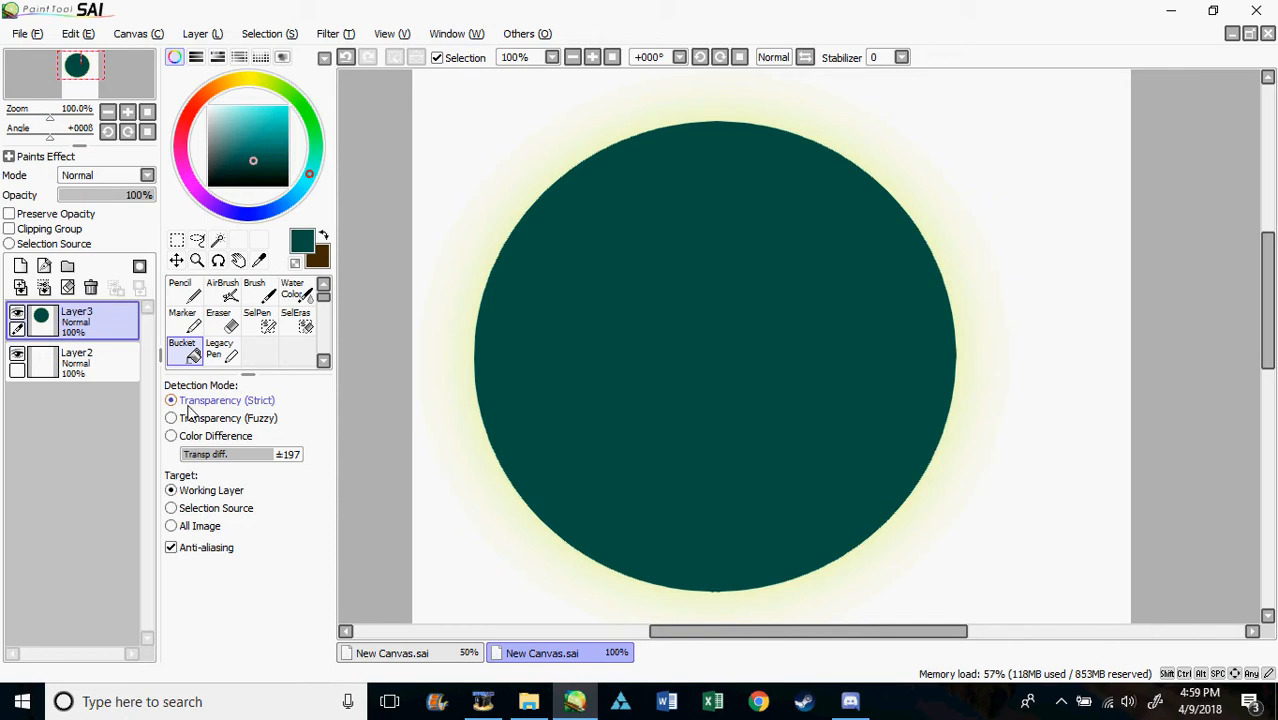
click(196, 437)
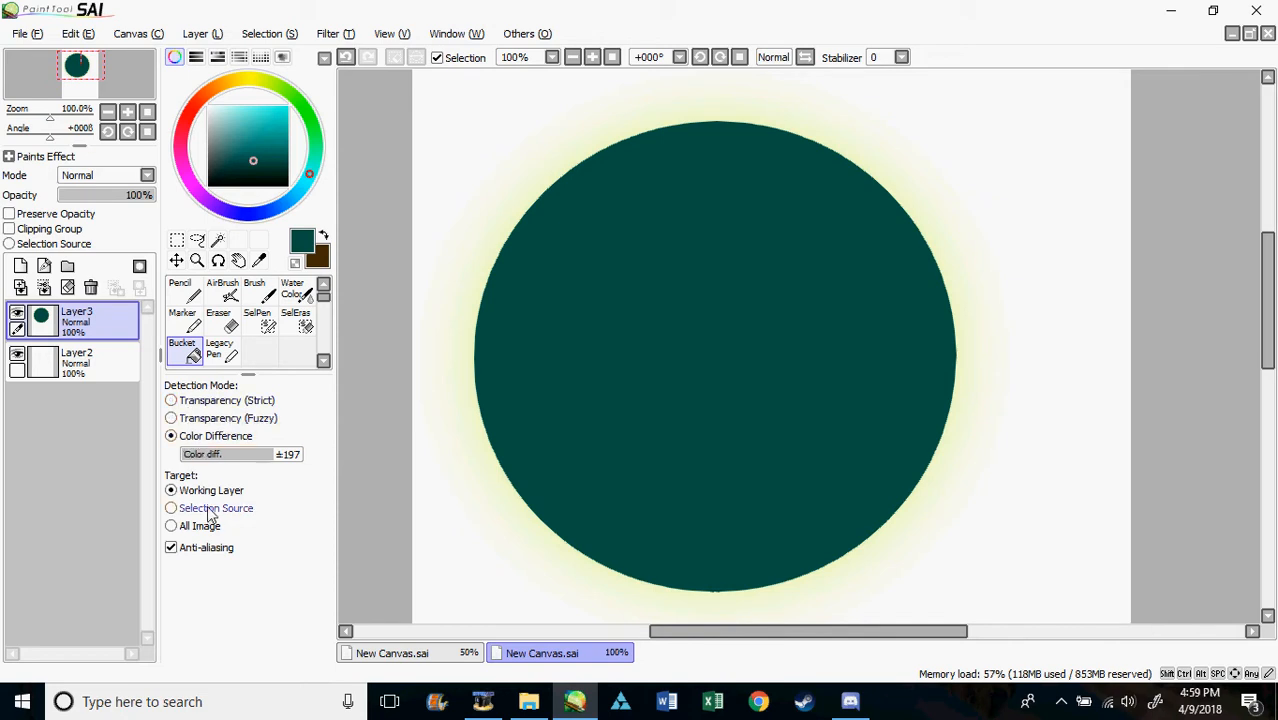
key(ctrl+z)
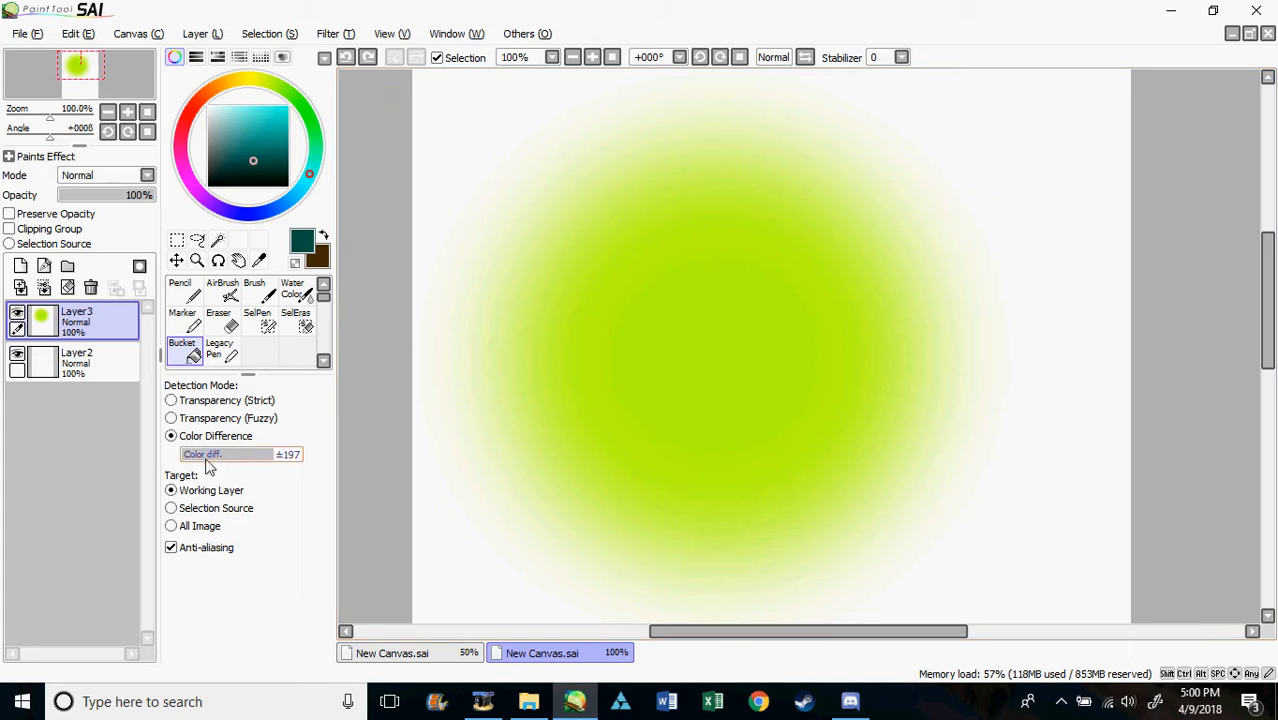
Lower the color difference to ±7 and fill the centre of the soft circle with dark teal
mouse_move(204, 456)
mouse_down()
mouse_move(191, 451)
mouse_move(203, 458)
mouse_up()
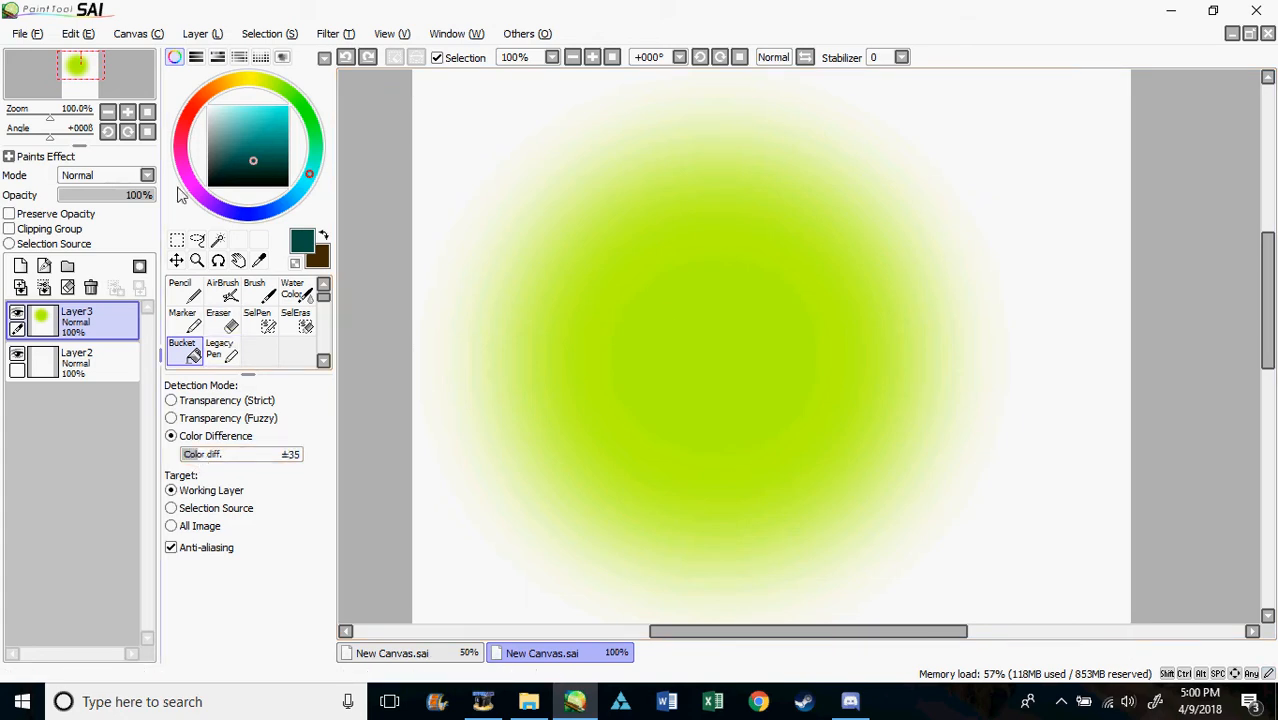
drag(200, 455, 190, 462)
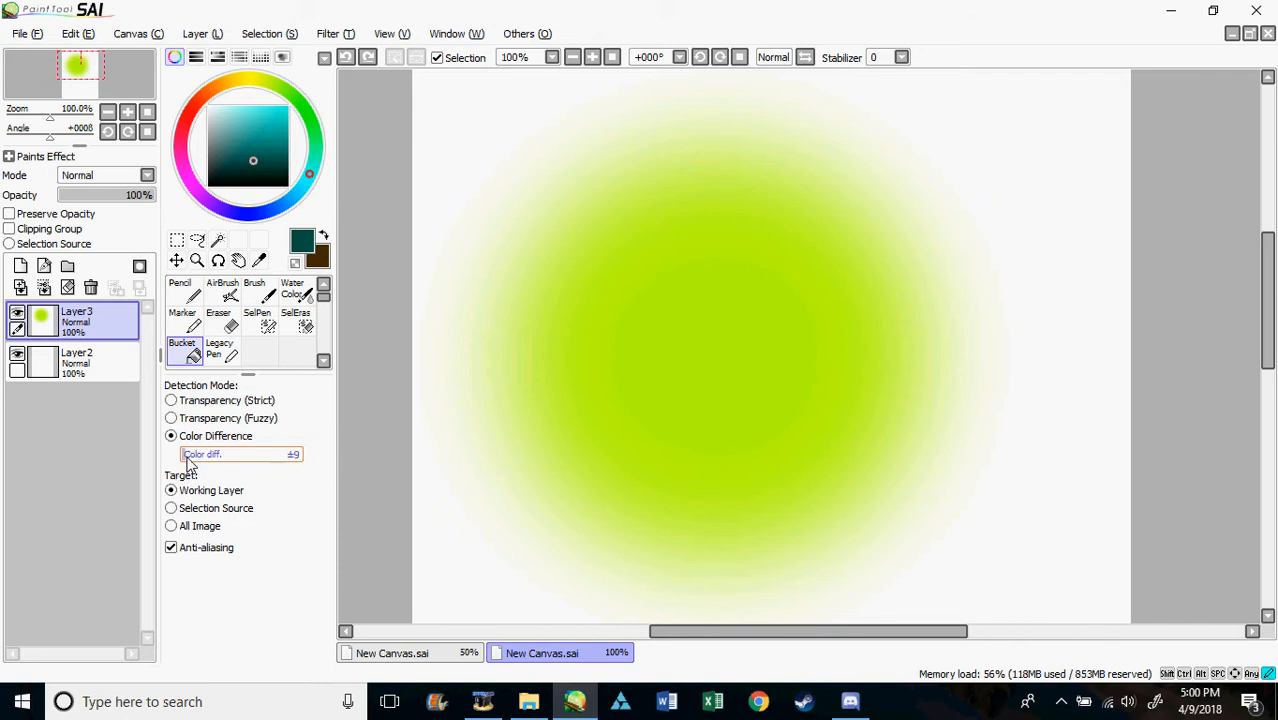
click(686, 369)
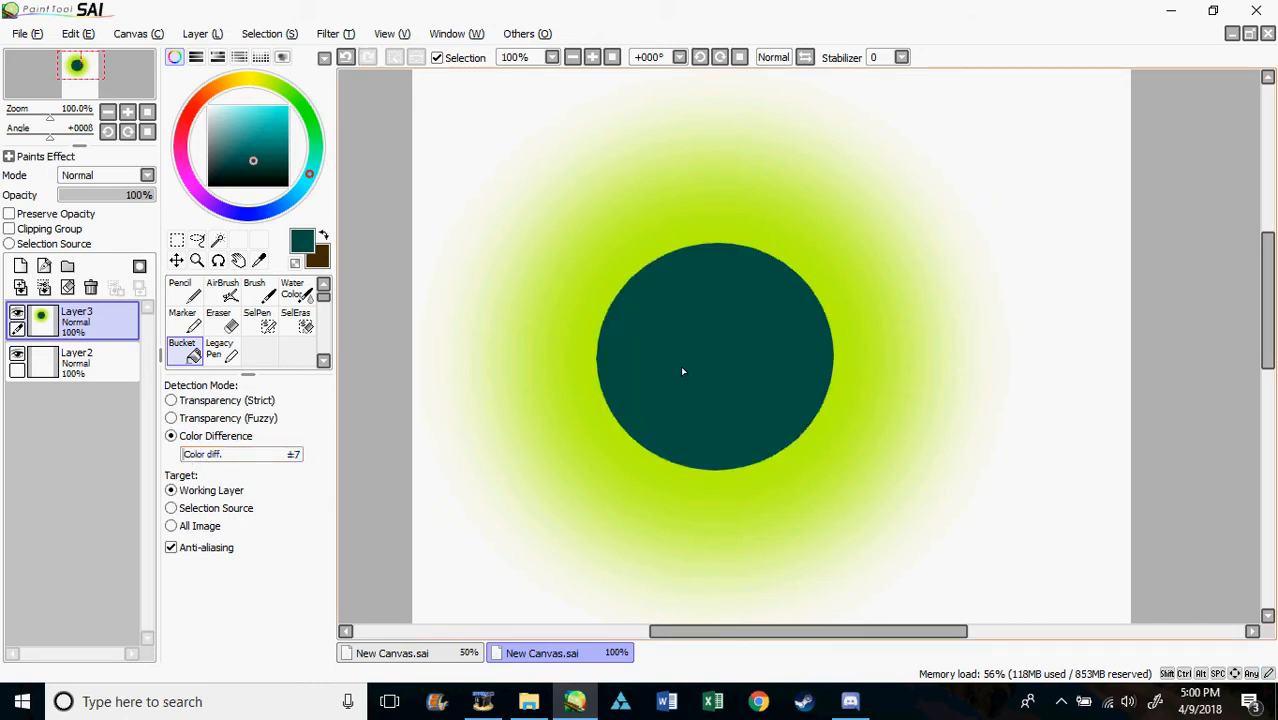
Undo the small teal fill, try a dark teal fill at a color difference of ±225, and undo it
drag(251, 463, 288, 472)
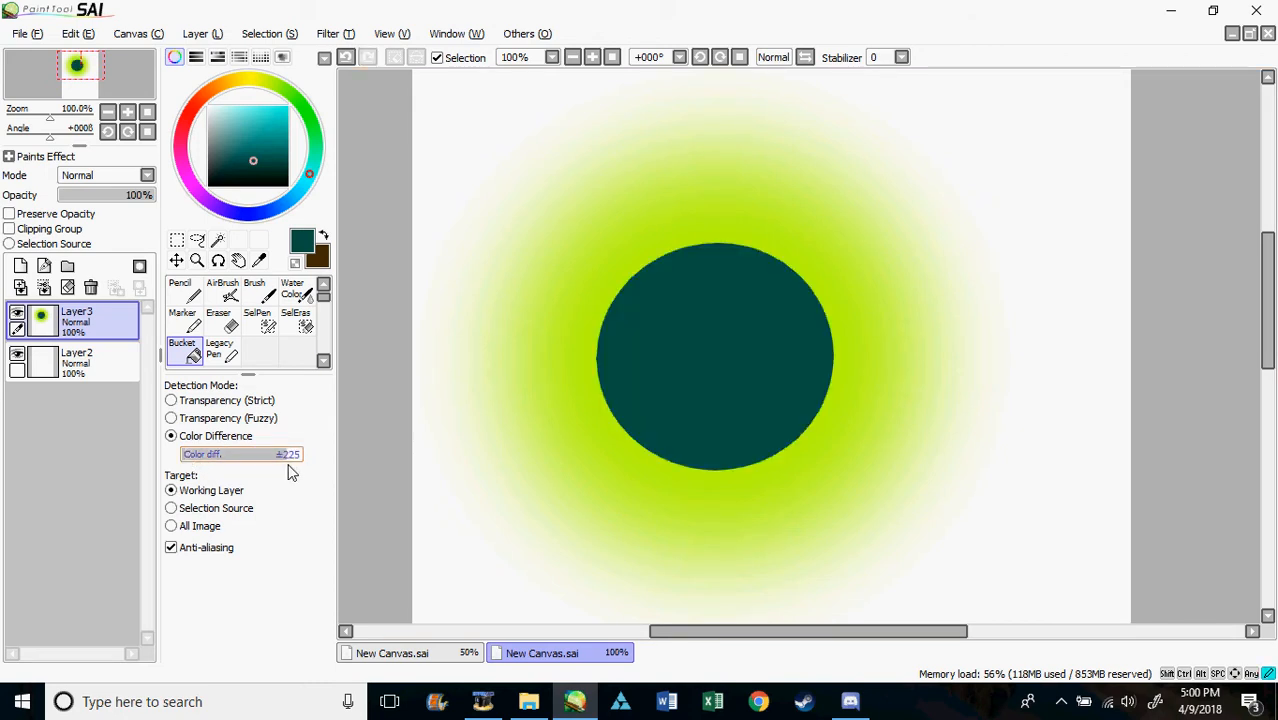
click(343, 57)
click(699, 332)
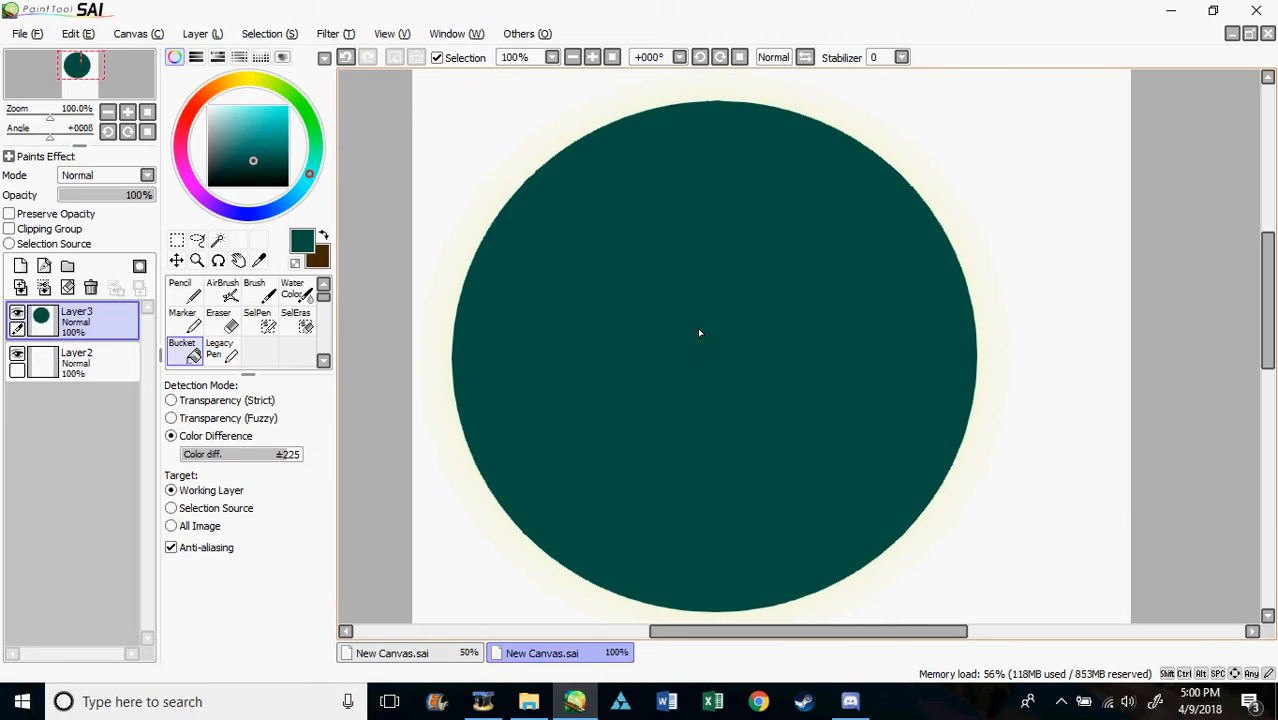
click(339, 62)
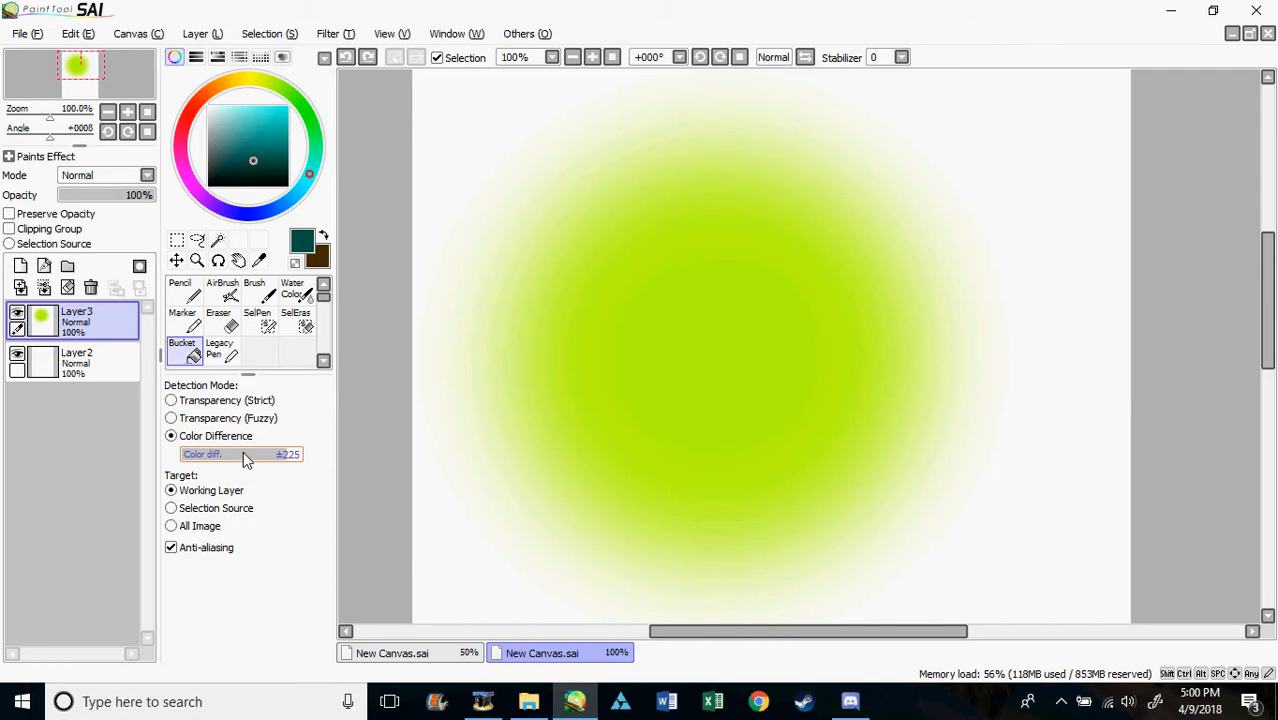
Set the Bucket's color difference to ±97, fill the soft circle with dark red, and undo that fill
drag(243, 451, 232, 458)
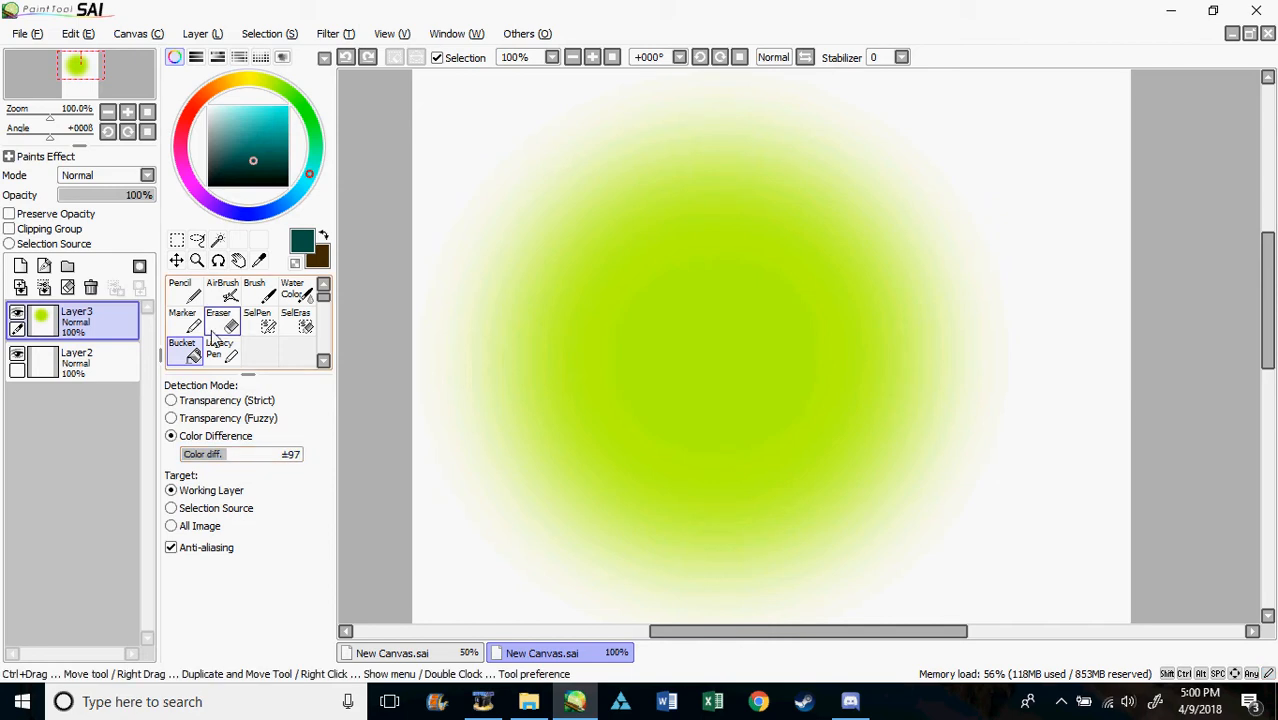
click(222, 290)
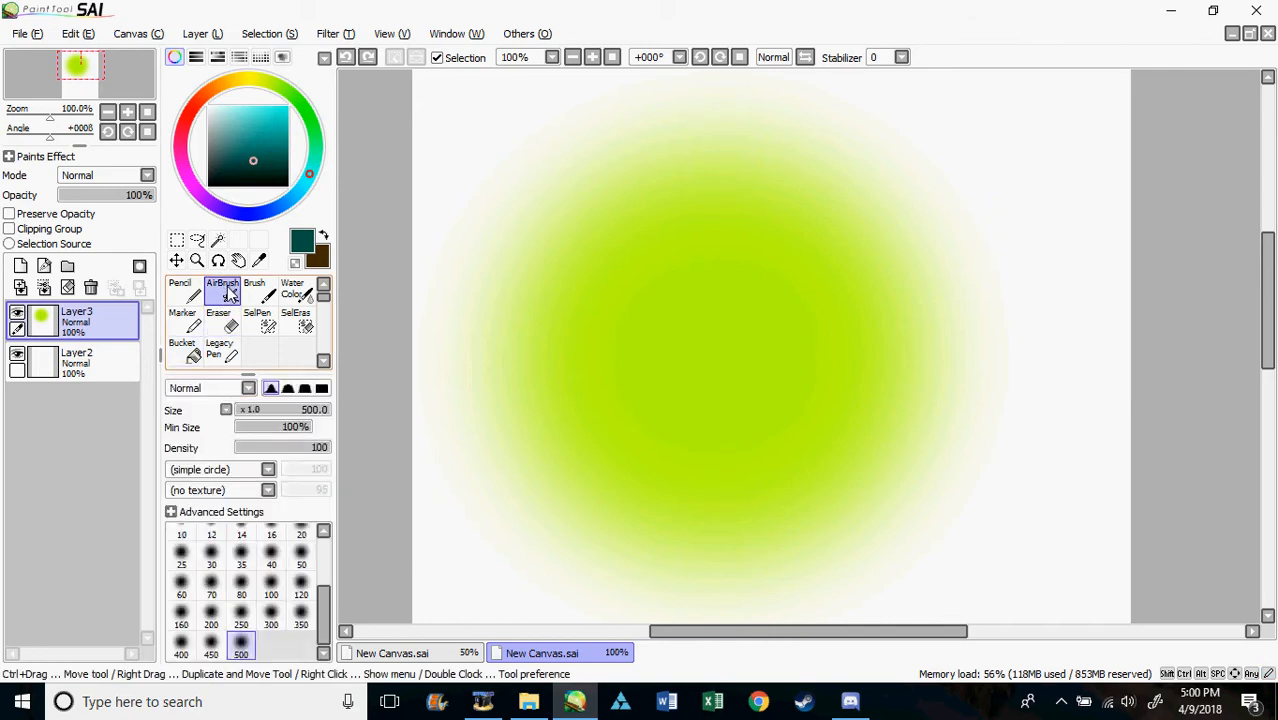
click(188, 350)
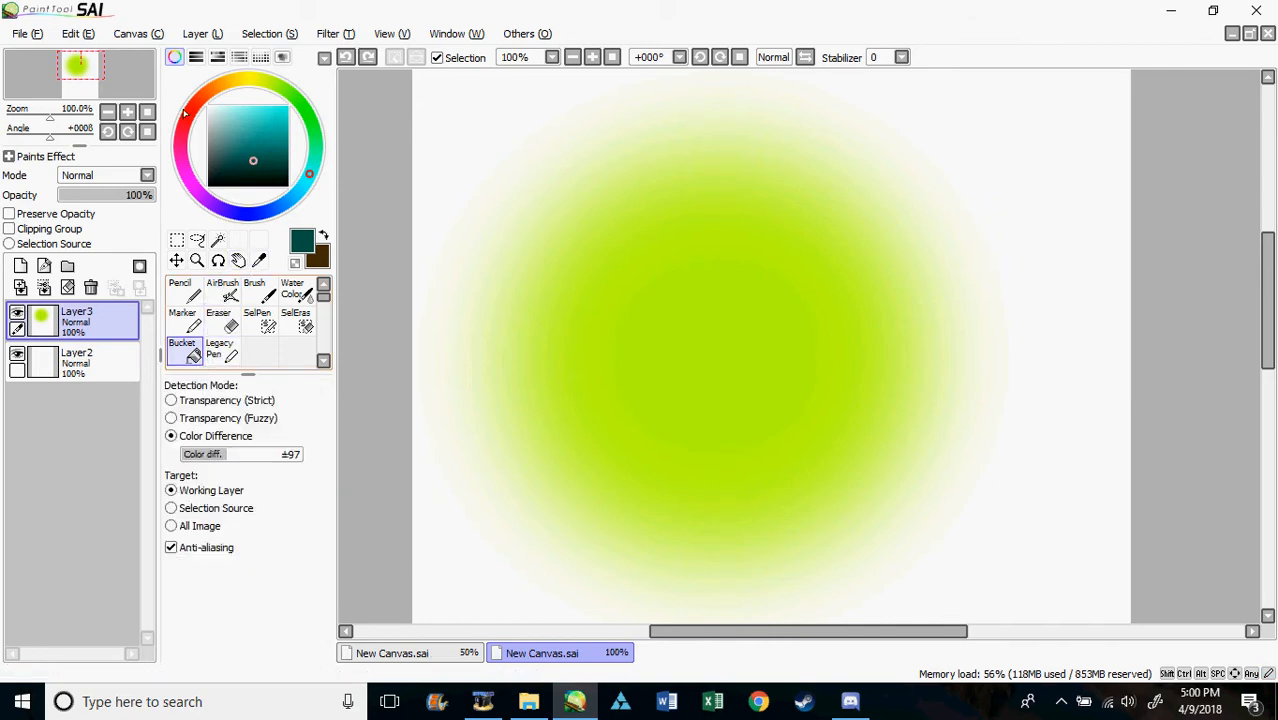
click(193, 107)
click(688, 331)
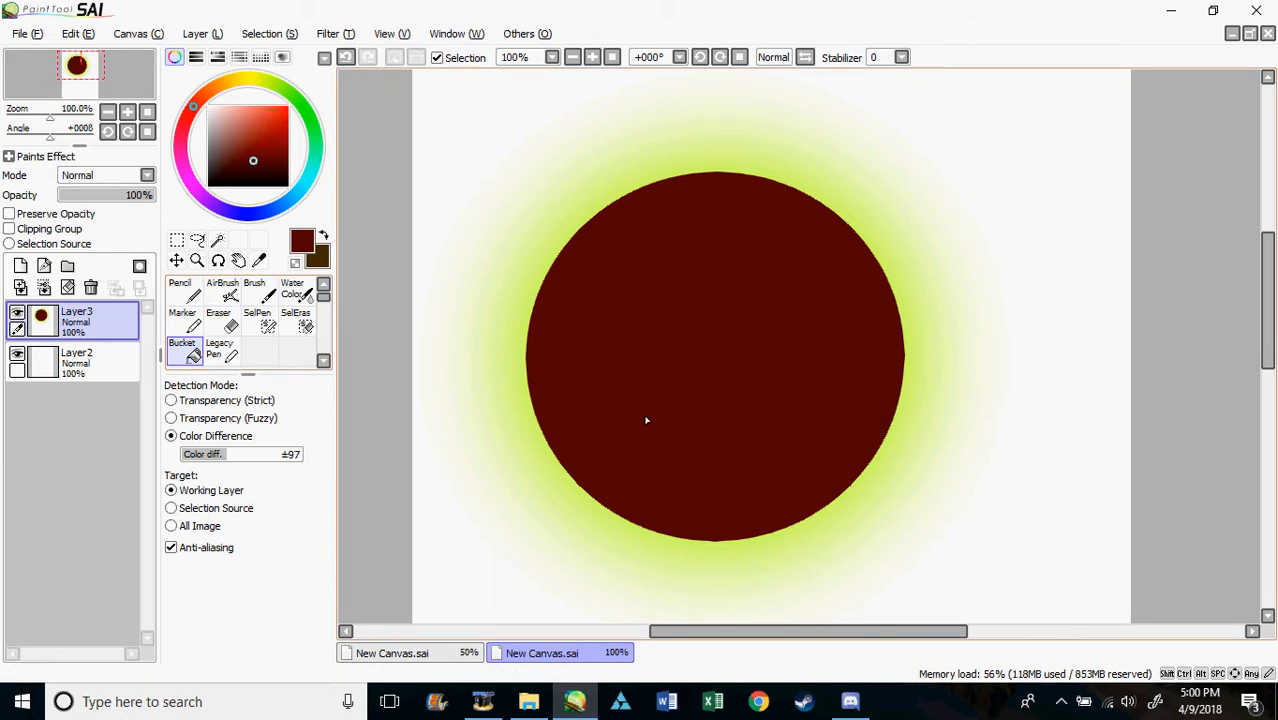
click(343, 58)
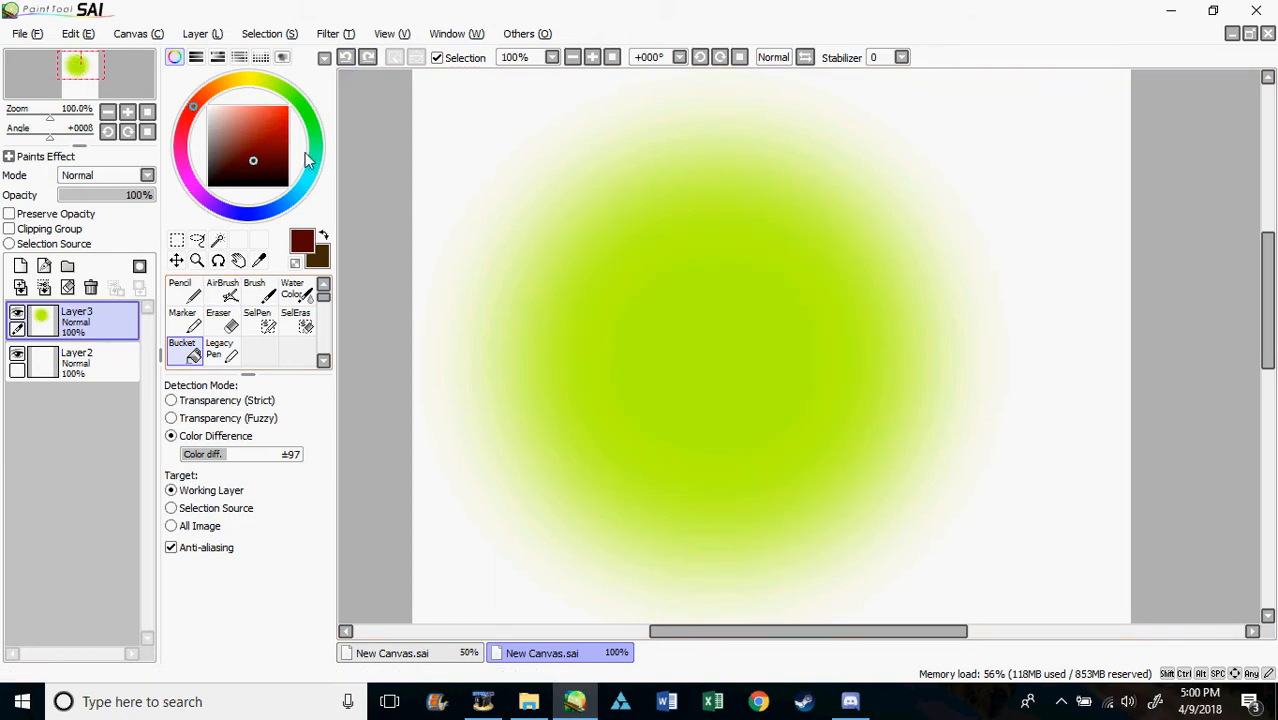
Lasso a freehand area of the soft green circle, try moving it up and right, undo the move, and clear the selection
click(197, 241)
mouse_move(680, 437)
mouse_down()
mouse_move(856, 262)
mouse_move(881, 500)
mouse_move(666, 571)
mouse_up()
mouse_move(700, 458)
mouse_down()
mouse_move(716, 428)
mouse_move(902, 391)
mouse_move(695, 531)
mouse_move(876, 314)
mouse_up()
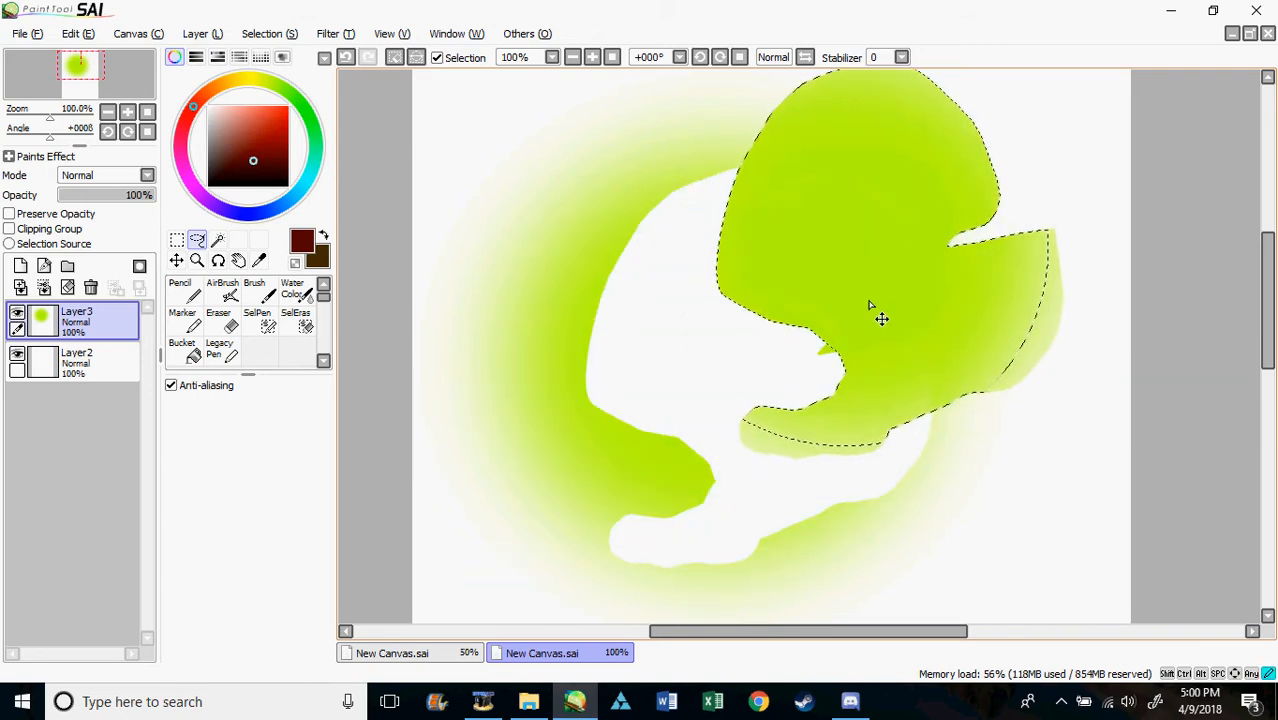
click(345, 57)
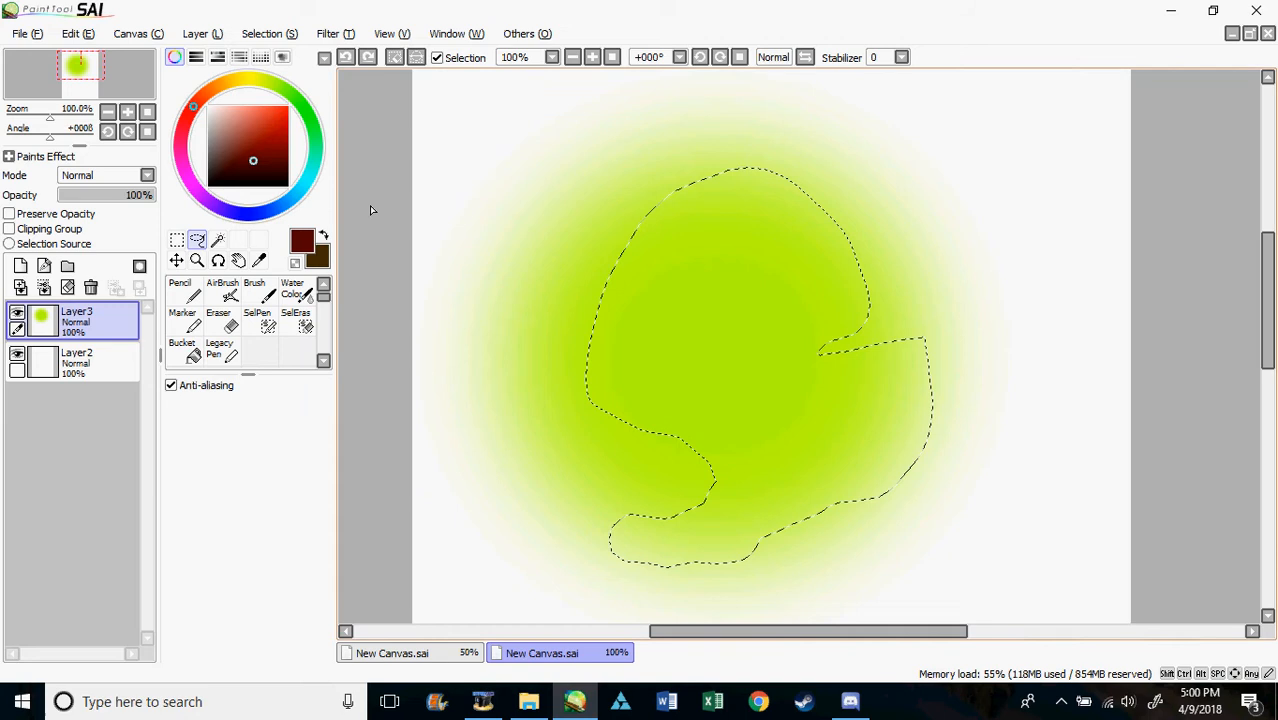
key(ctrl+d)
Select the soft circle's centre with the Magic Wand at a color difference of ±85, and clear the selection
click(217, 240)
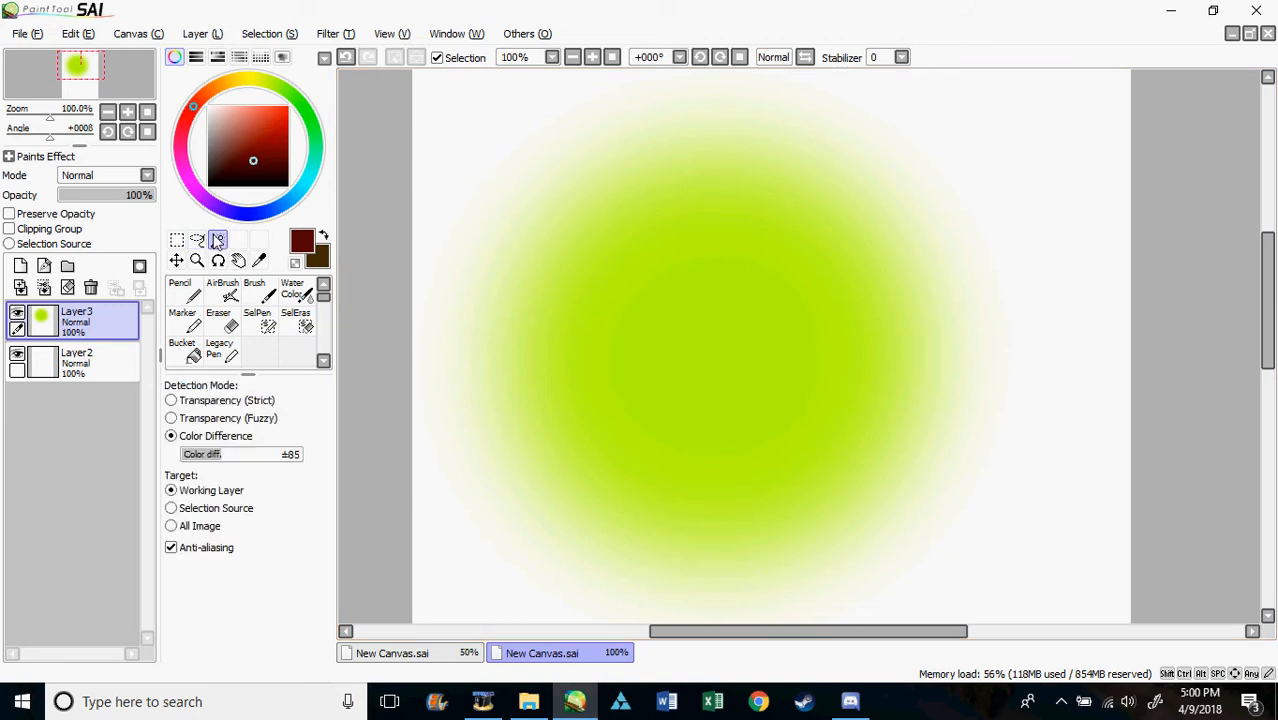
click(699, 325)
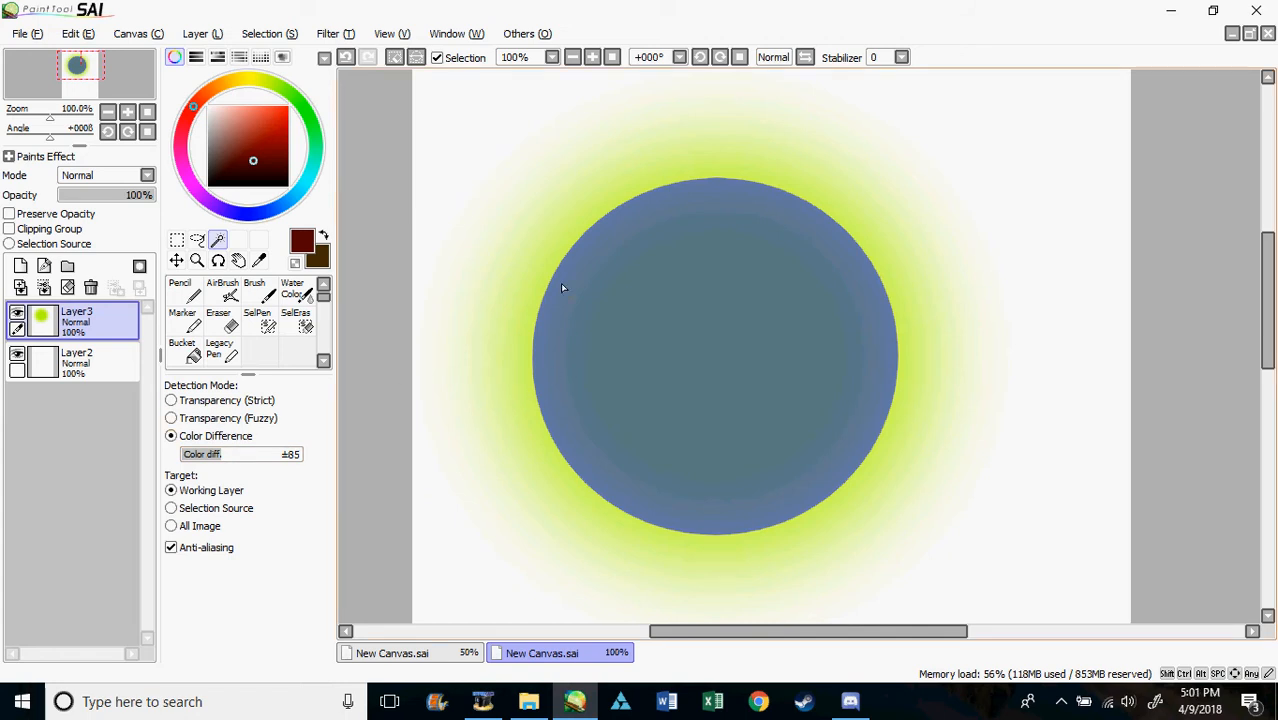
click(395, 58)
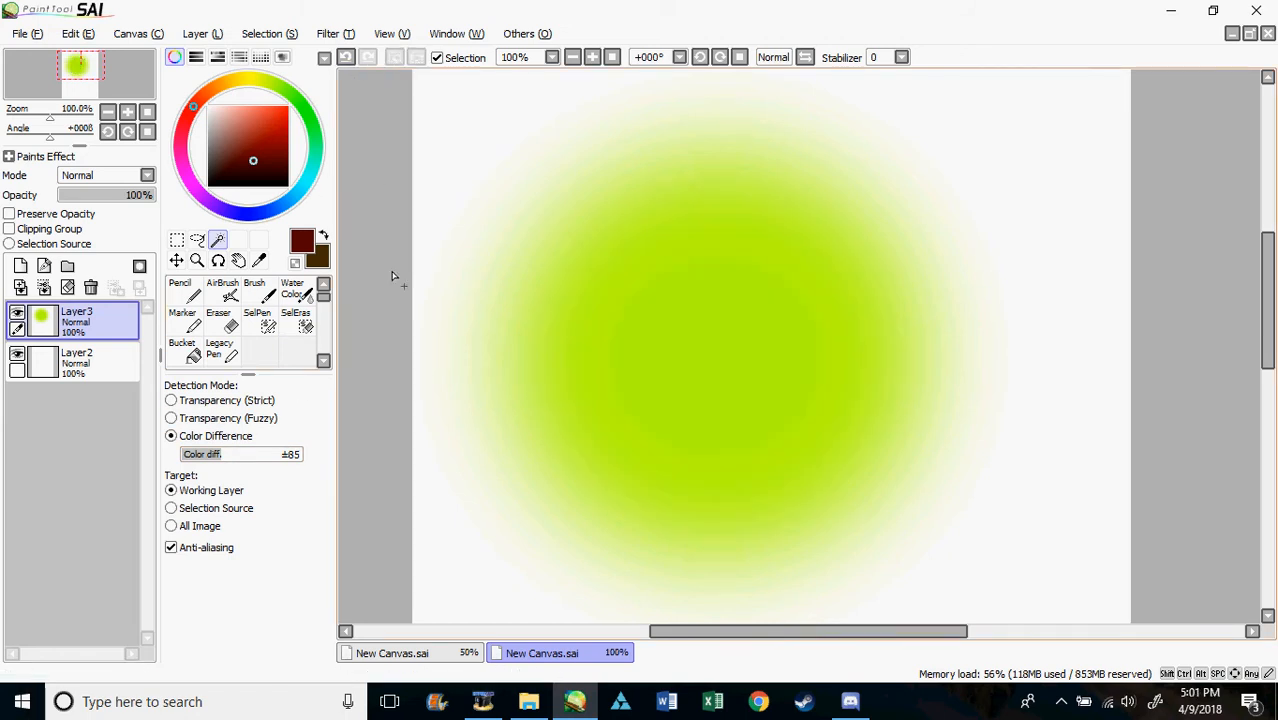
Lower the Magic Wand's color difference to ±33, select the soft circle's centre with it, and deselect
drag(203, 463, 192, 463)
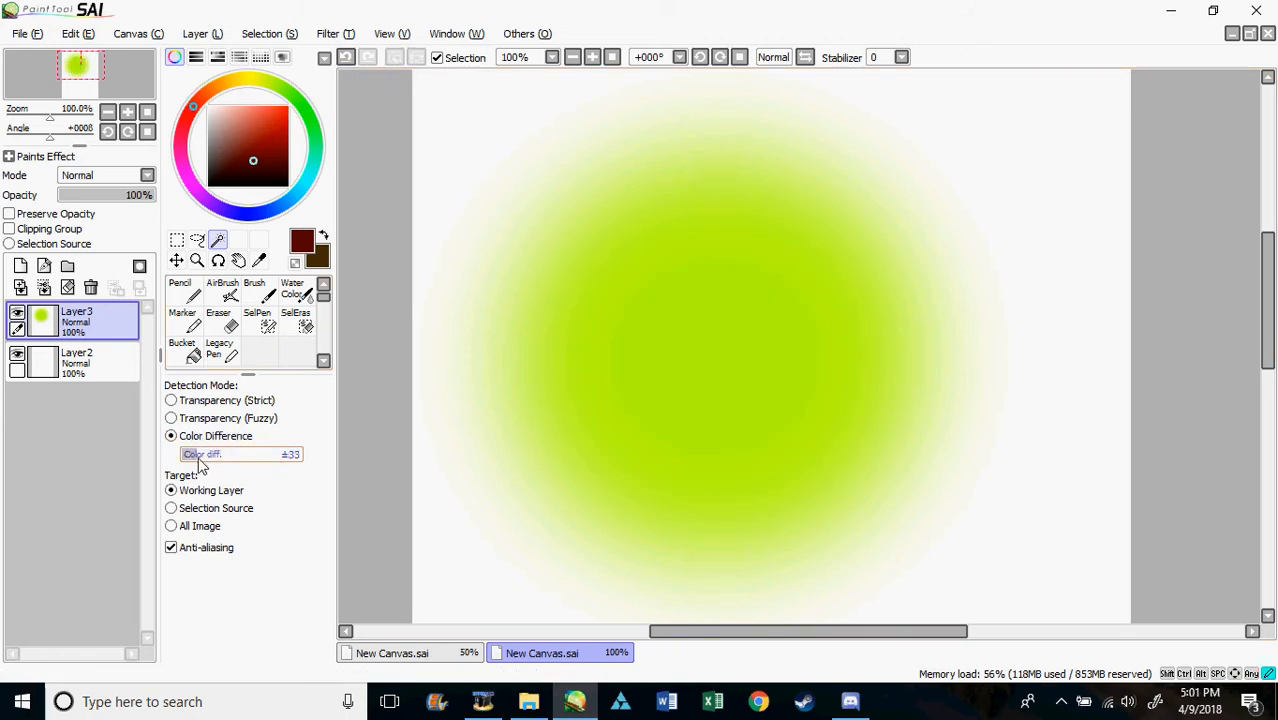
click(711, 295)
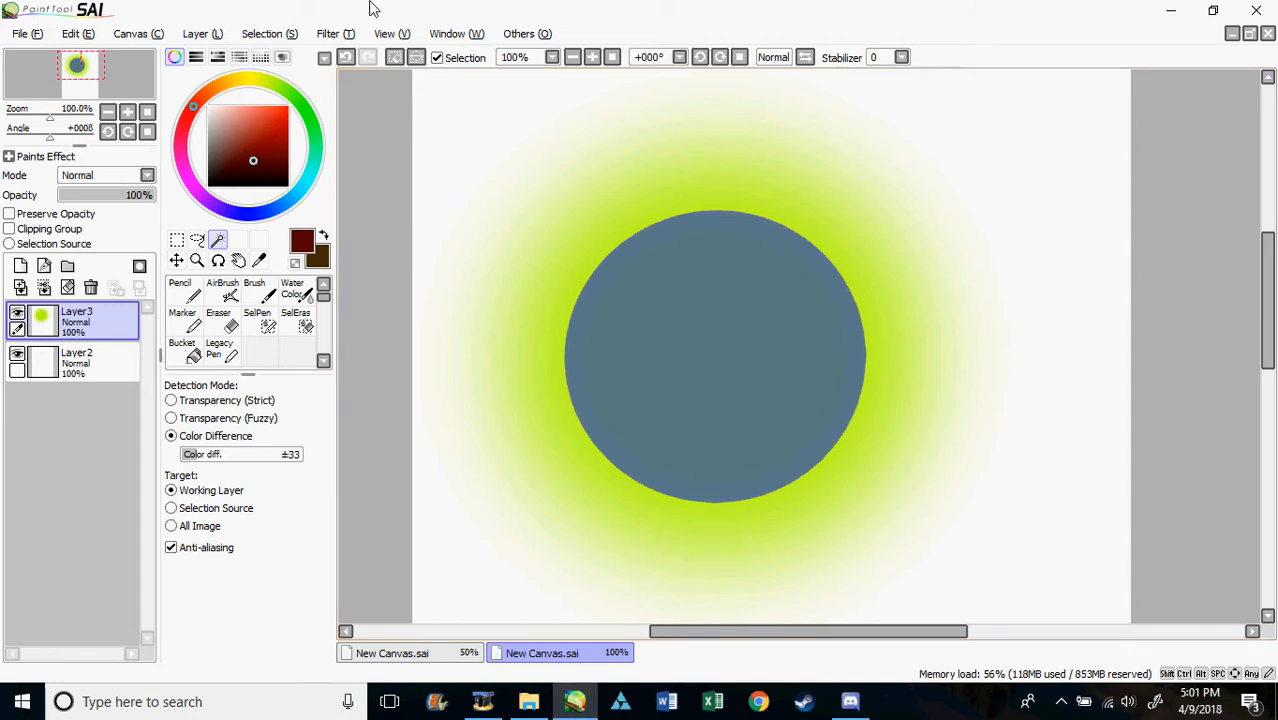
click(395, 58)
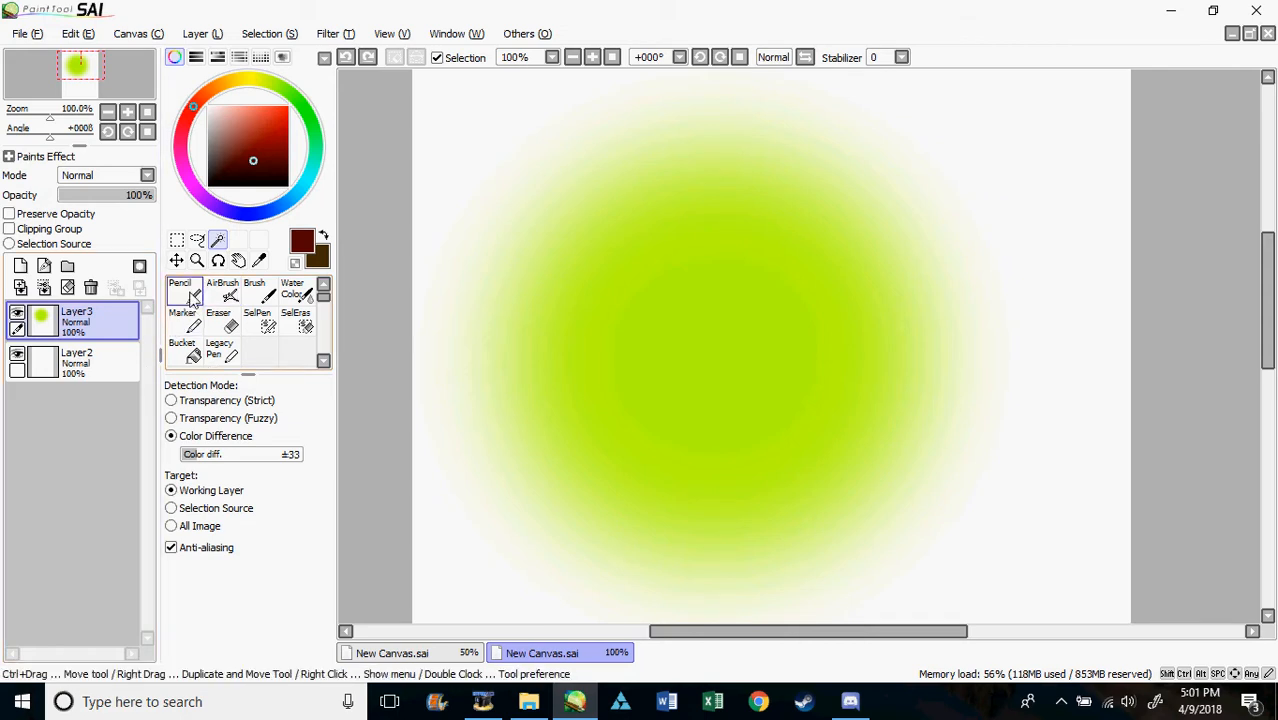
Select a rectangle in the middle of the green circle, try the Scale, Rotate and Free Deform modes on it, and cancel
click(180, 243)
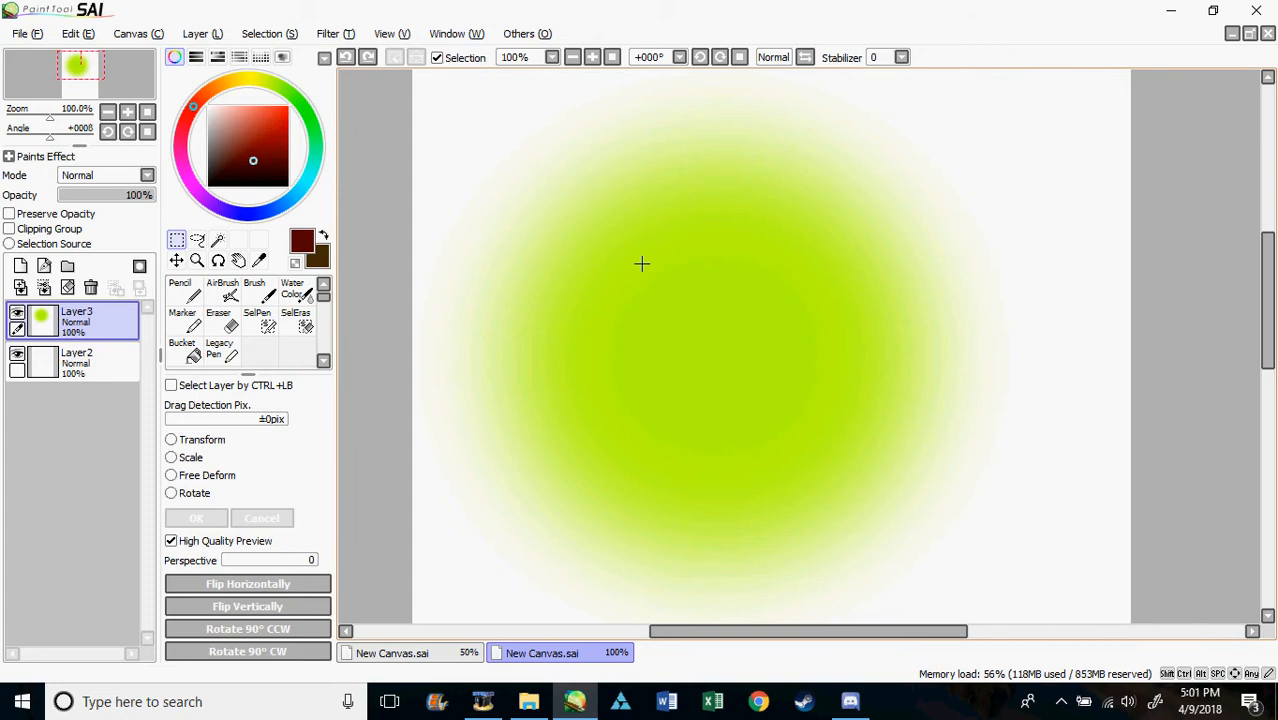
drag(636, 255, 784, 425)
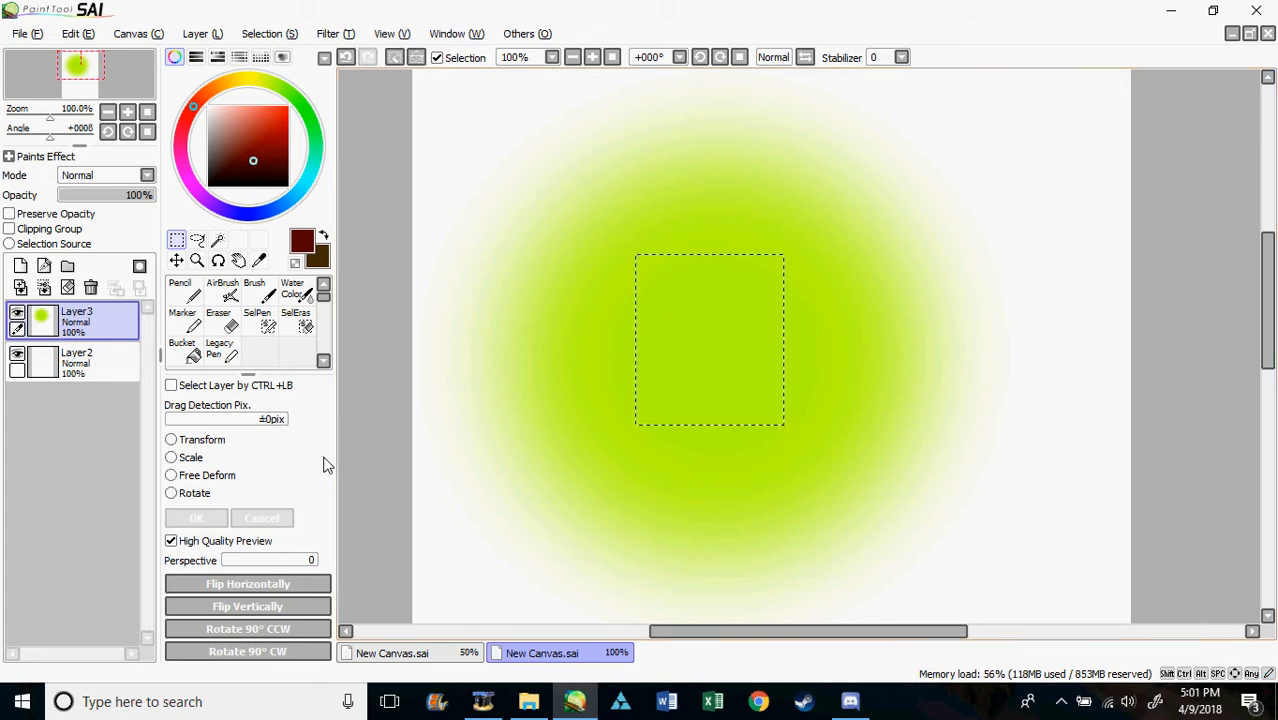
click(190, 456)
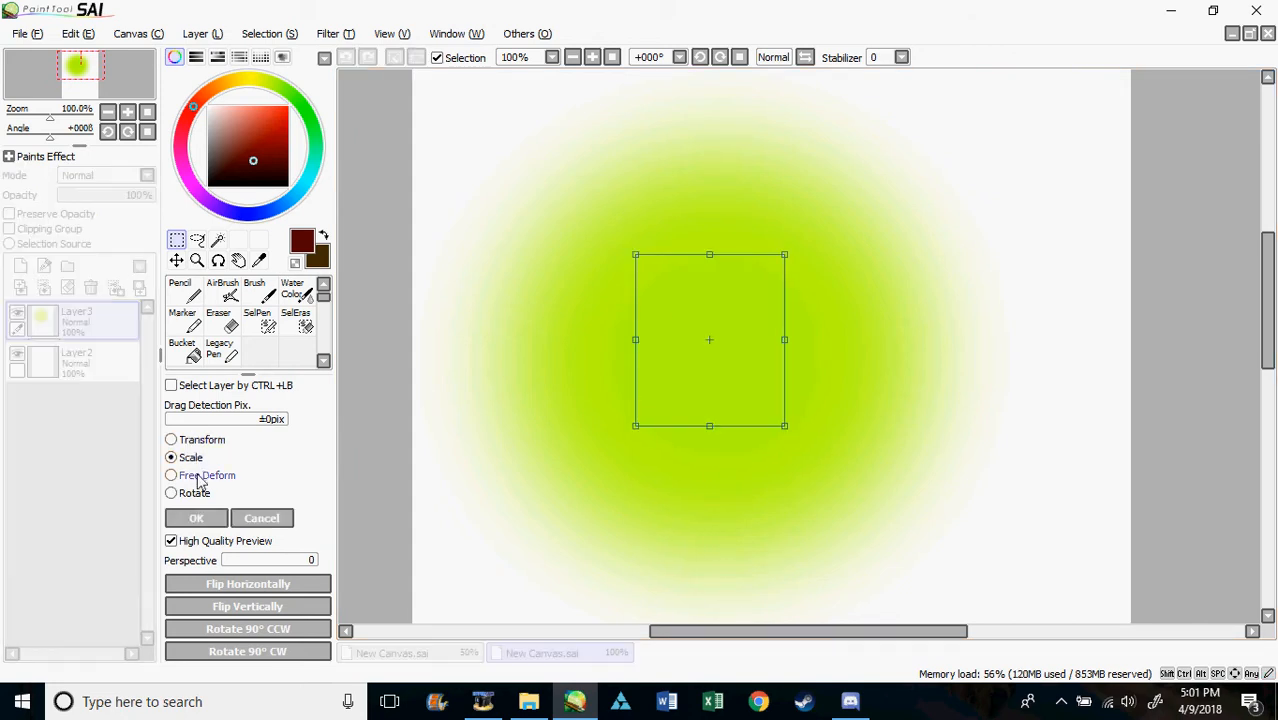
click(199, 478)
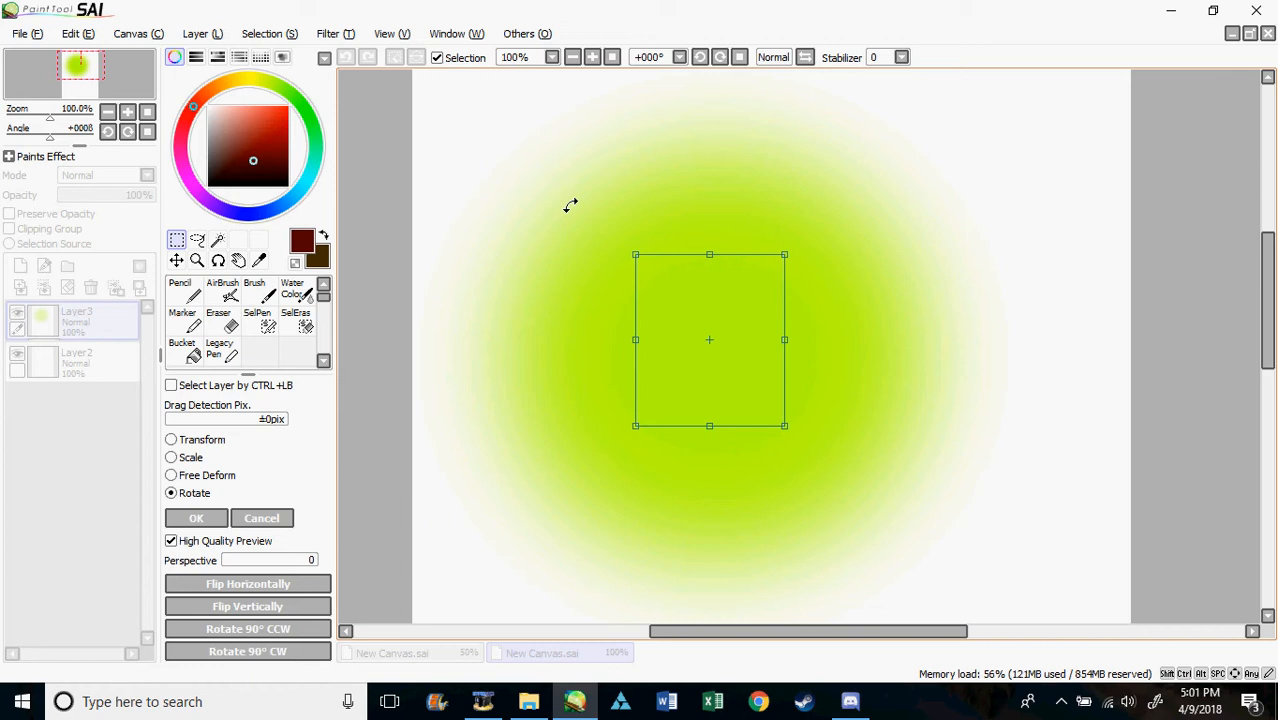
drag(570, 206, 816, 116)
click(208, 475)
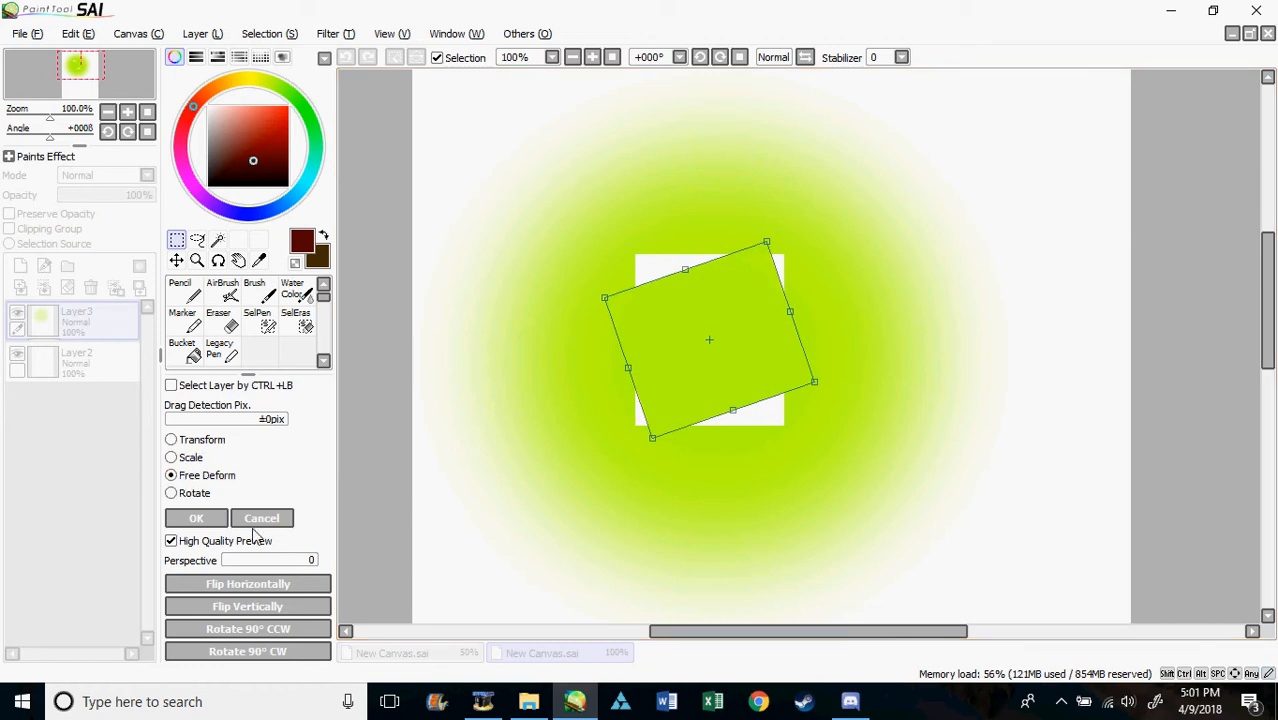
click(186, 441)
click(255, 518)
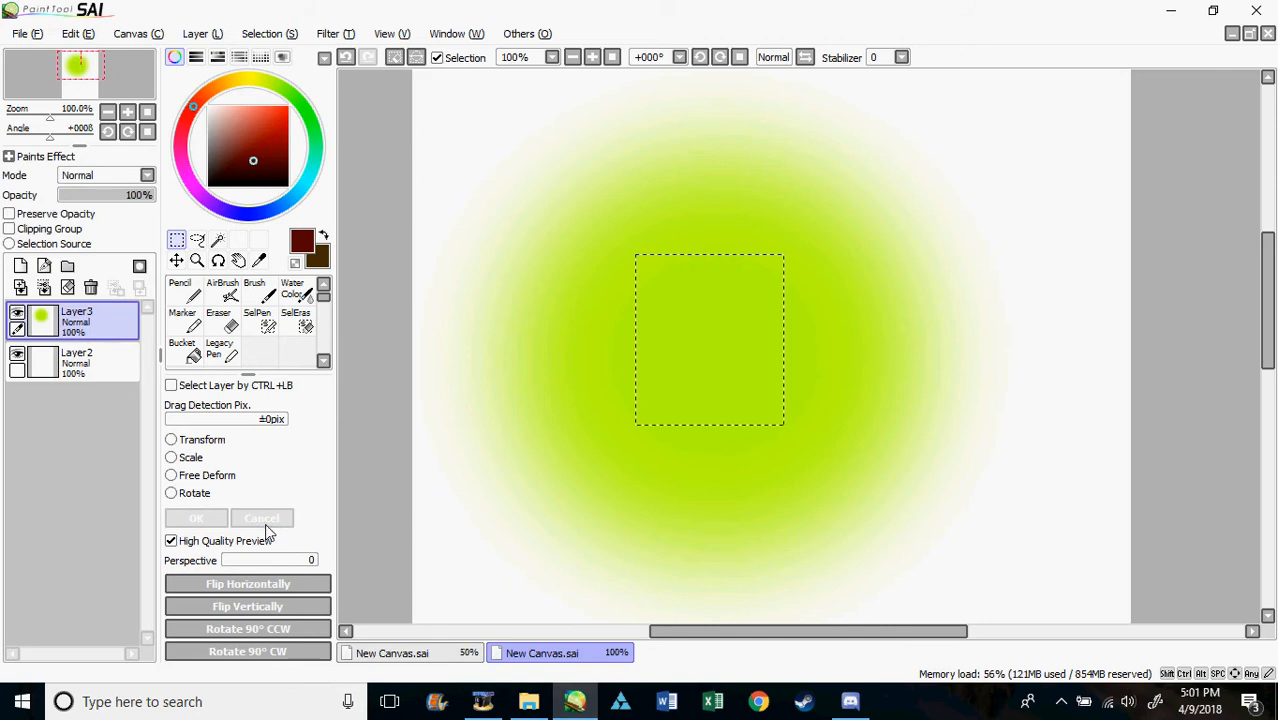
Try moving the selected rectangle to the canvas's upper right in Transform mode and distorting its corners, and cancel the transformation
click(192, 441)
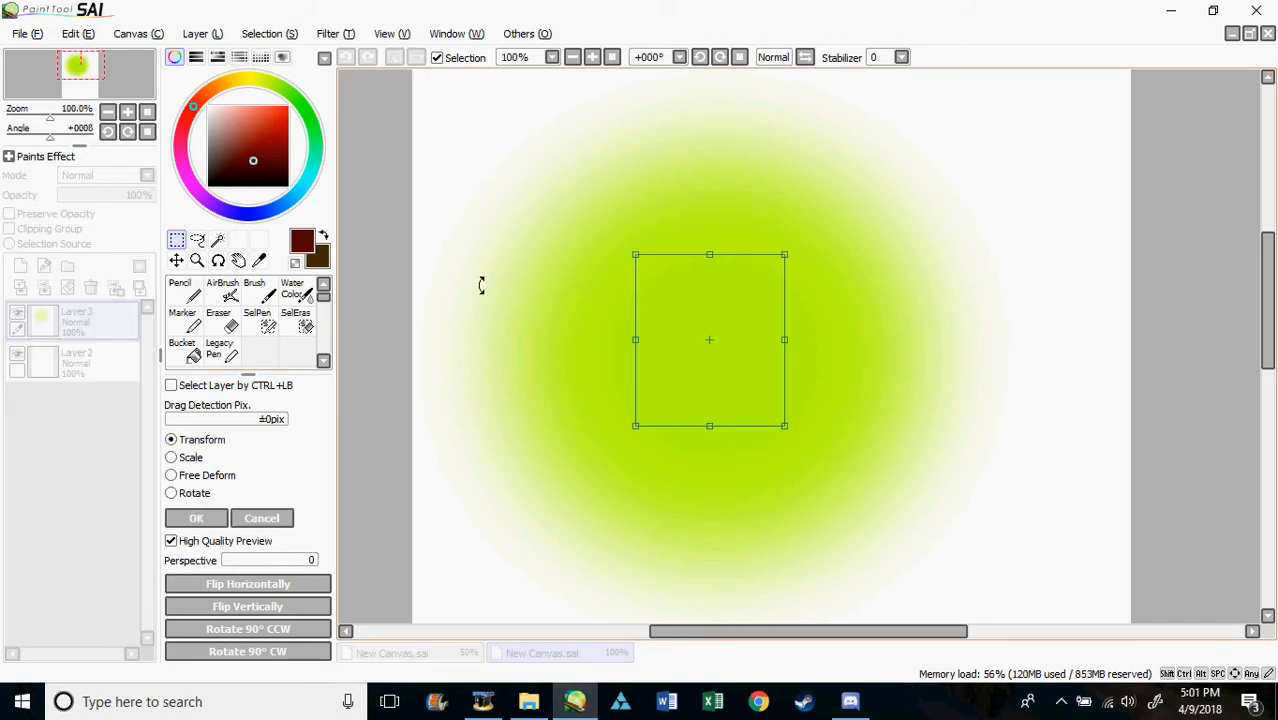
drag(722, 315, 1010, 237)
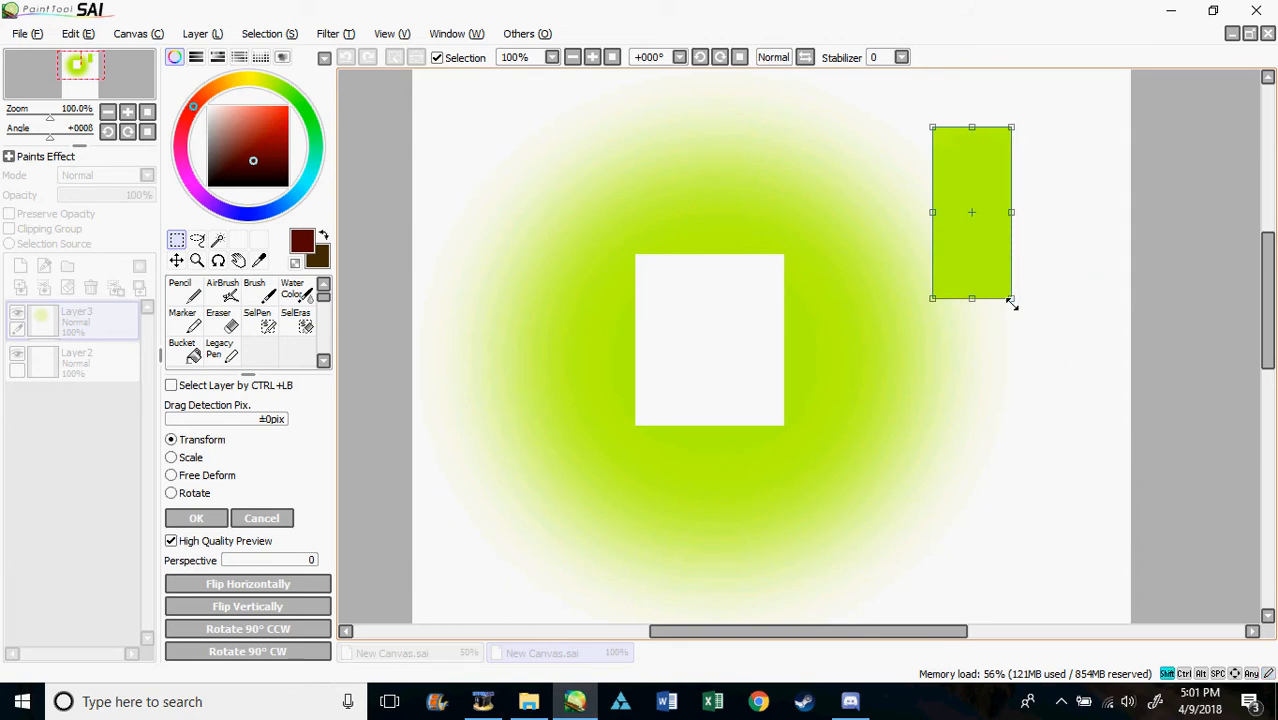
drag(1012, 298, 1084, 261)
mouse_move(1013, 130)
mouse_down()
mouse_move(1045, 89)
mouse_move(856, 177)
mouse_move(1018, 153)
mouse_up()
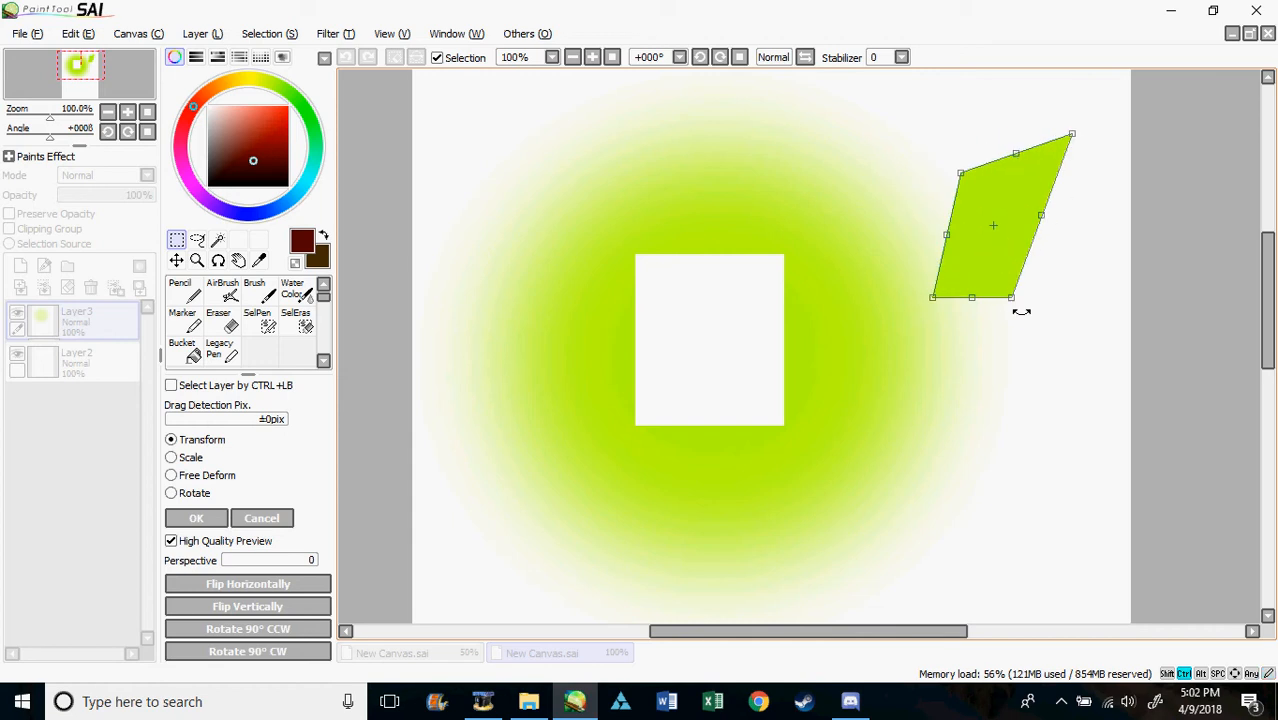
drag(1010, 300, 1046, 357)
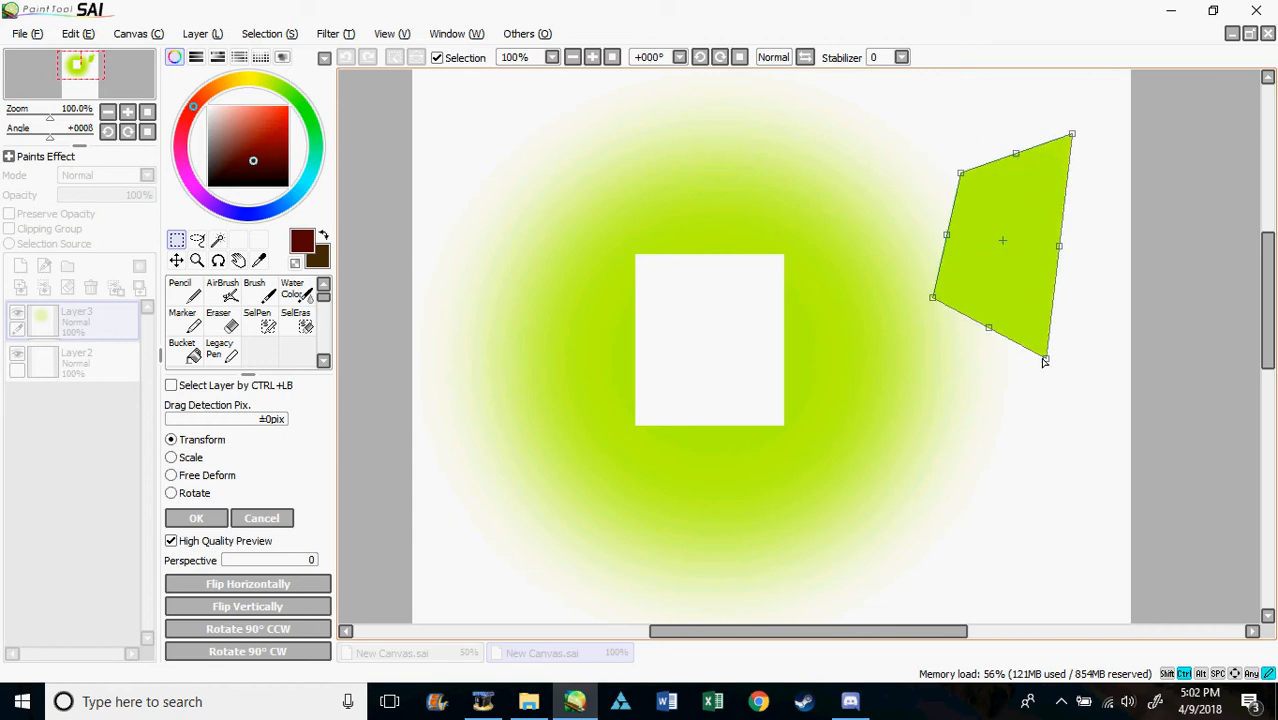
click(254, 516)
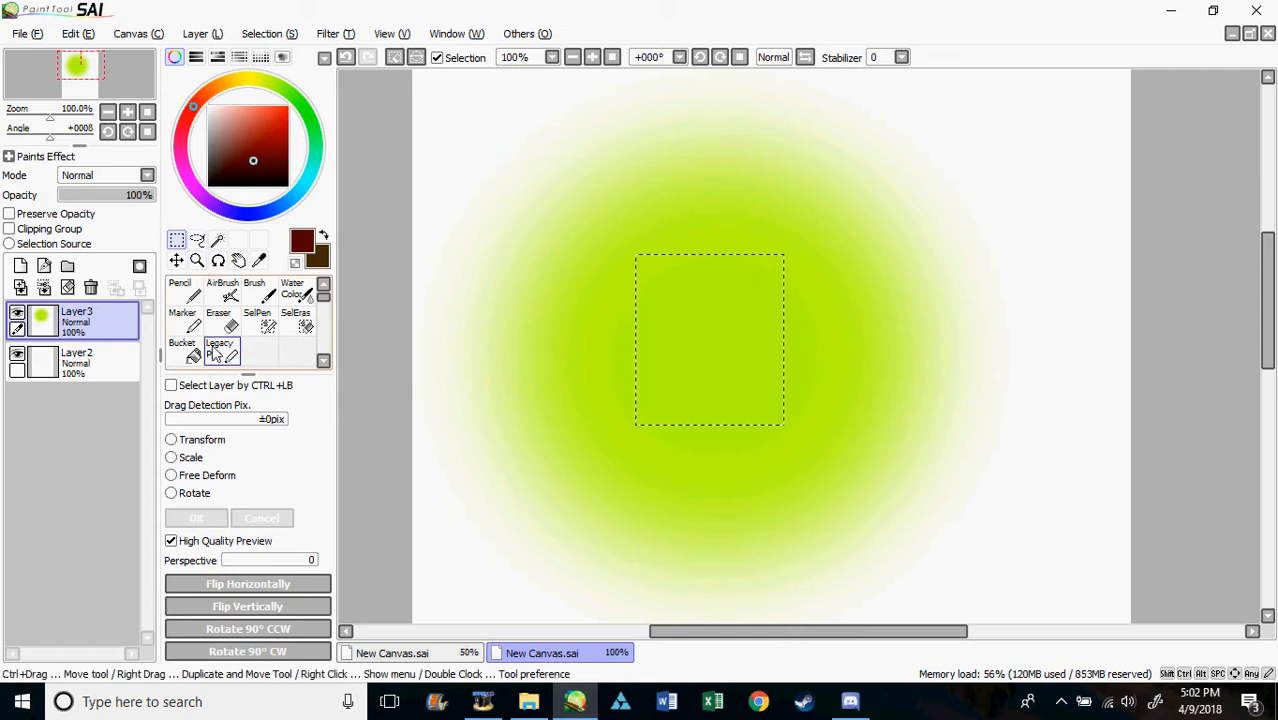
Replace the rectangular selection with overlapping freehand lasso shapes across the middle of the green circle
click(198, 241)
click(396, 57)
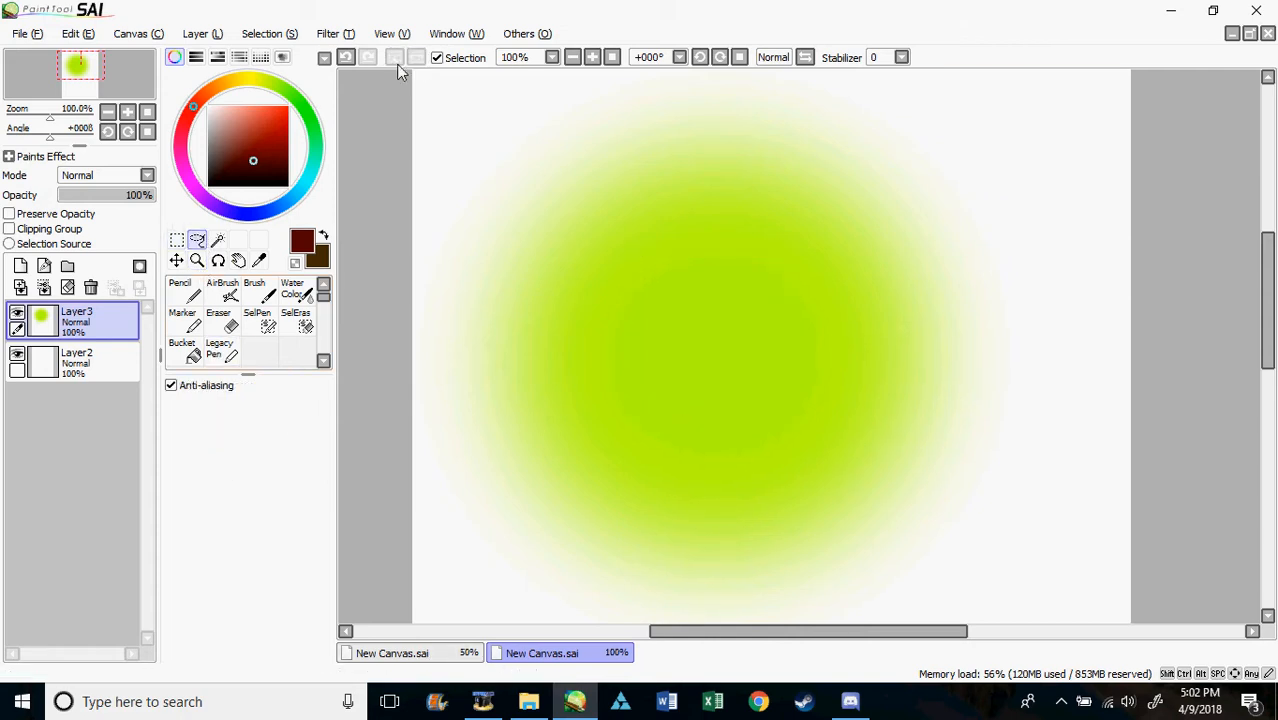
mouse_move(736, 424)
mouse_down()
mouse_move(710, 296)
mouse_move(870, 240)
mouse_up()
drag(719, 469, 682, 421)
Try moving and widening the lassoed area in Transform mode, cancel the transformation, and clear the selection
click(177, 241)
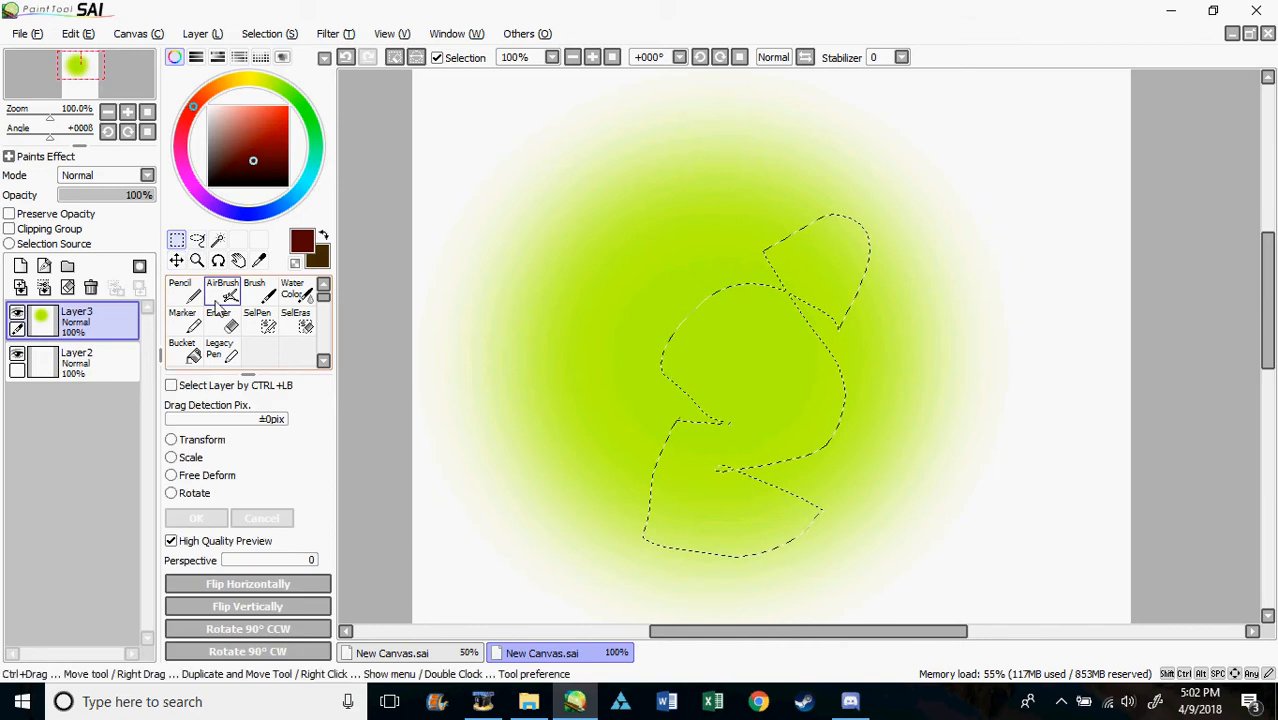
click(200, 440)
drag(747, 358, 1018, 262)
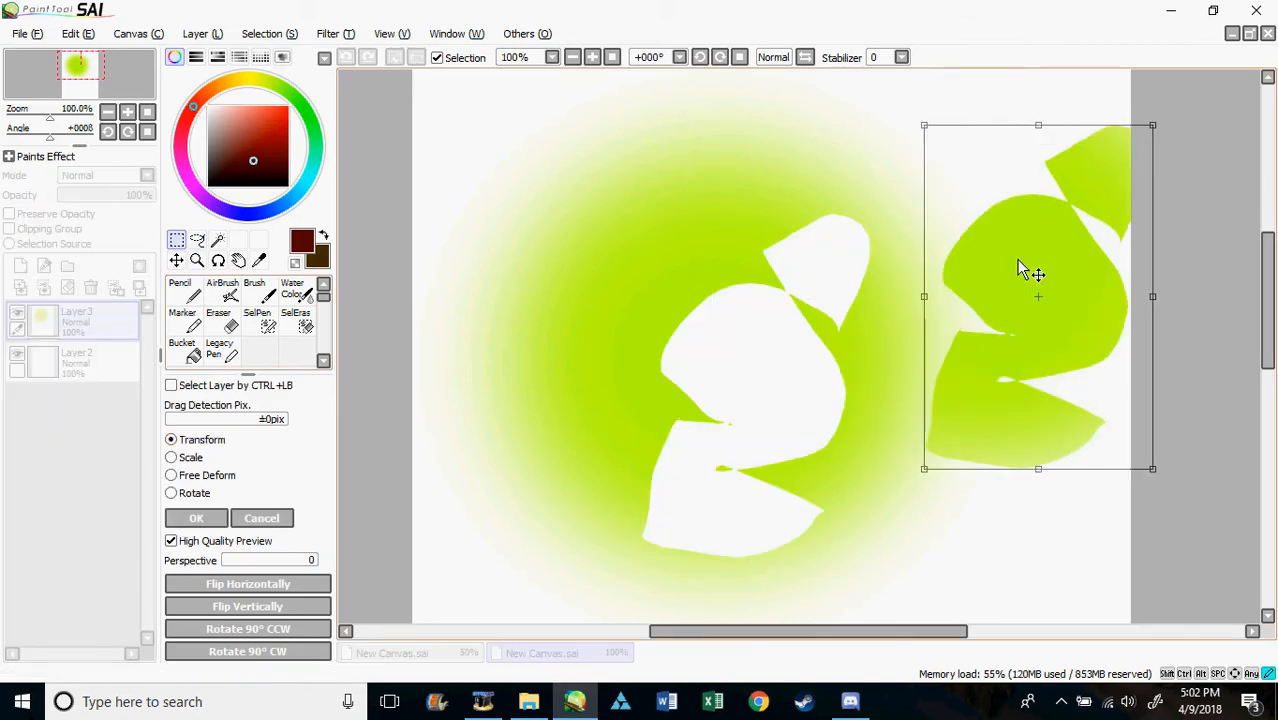
drag(907, 120, 801, 160)
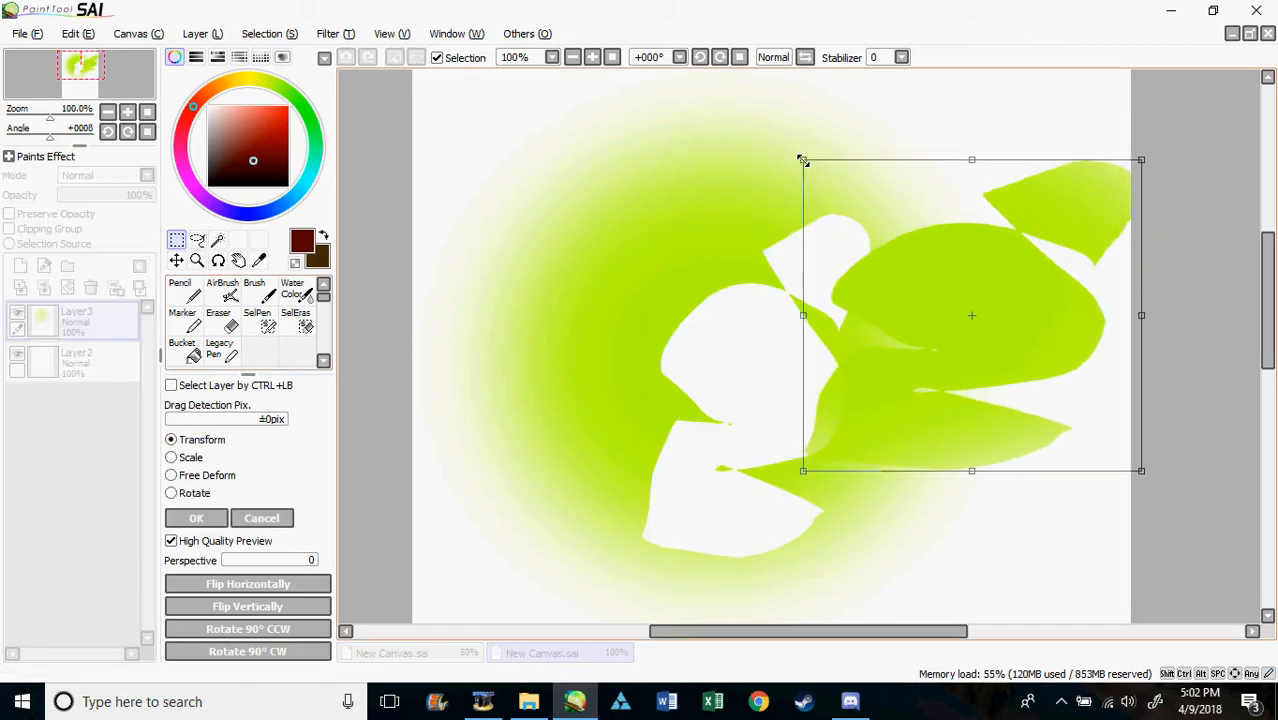
click(261, 518)
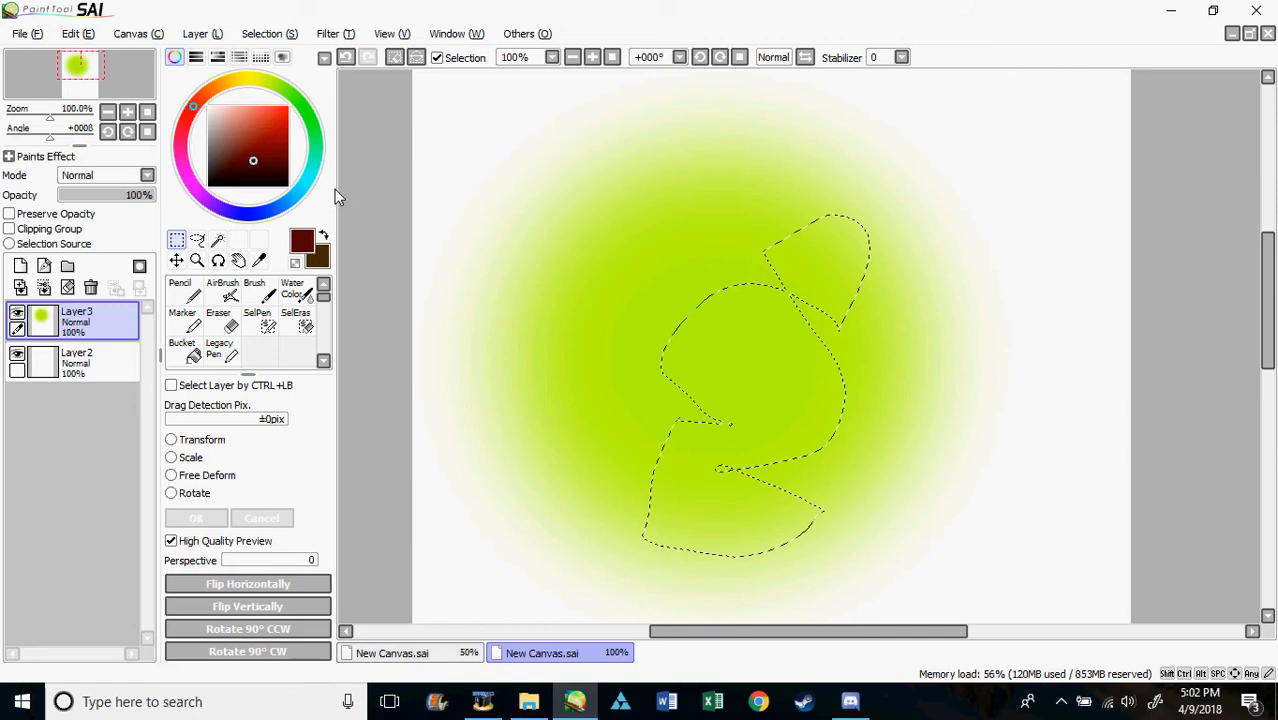
click(395, 58)
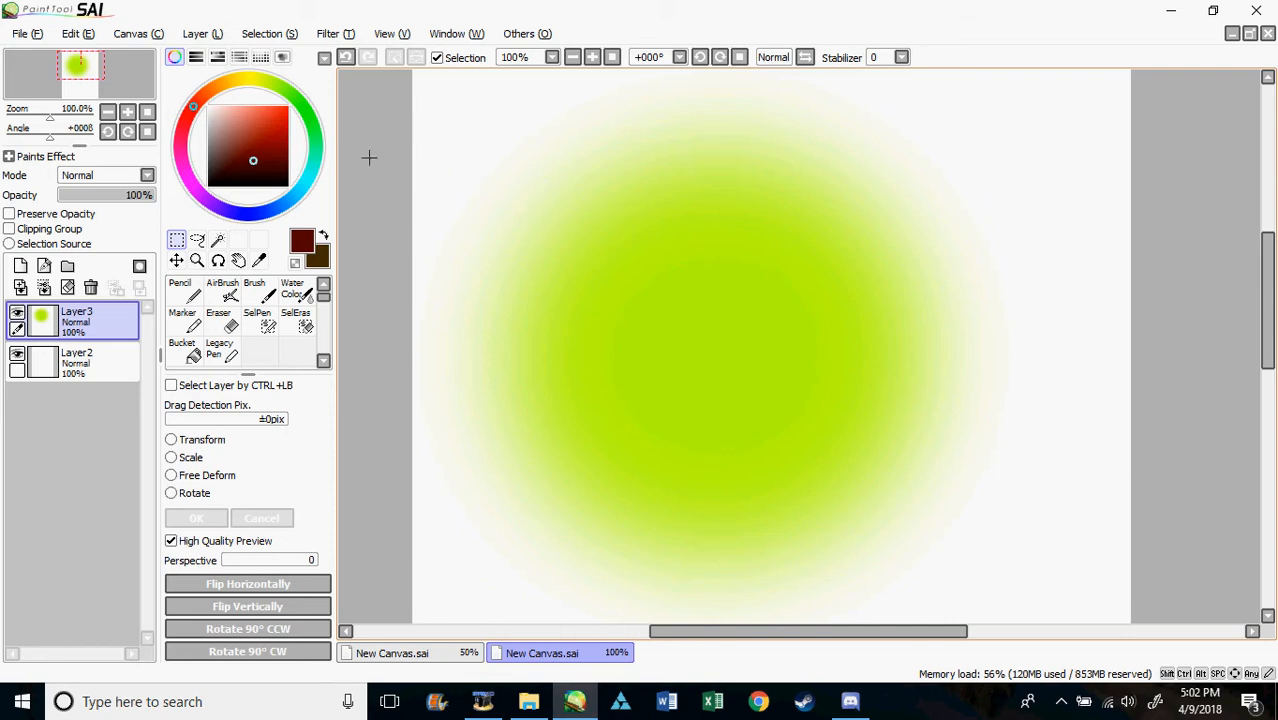
Delete Layer3, the layer with the soft green circle
click(90, 287)
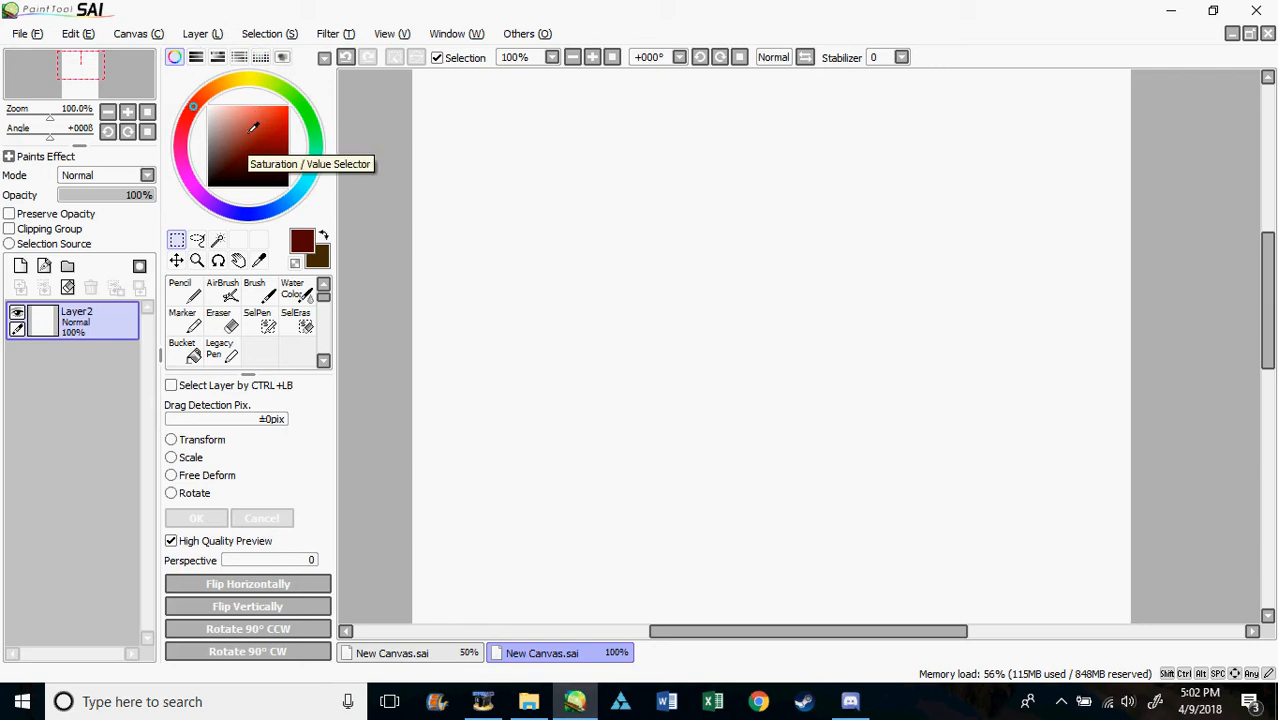
Show the HSV sliders, mix a teal with saturation 210 and value 184, and hide the sliders again
click(217, 57)
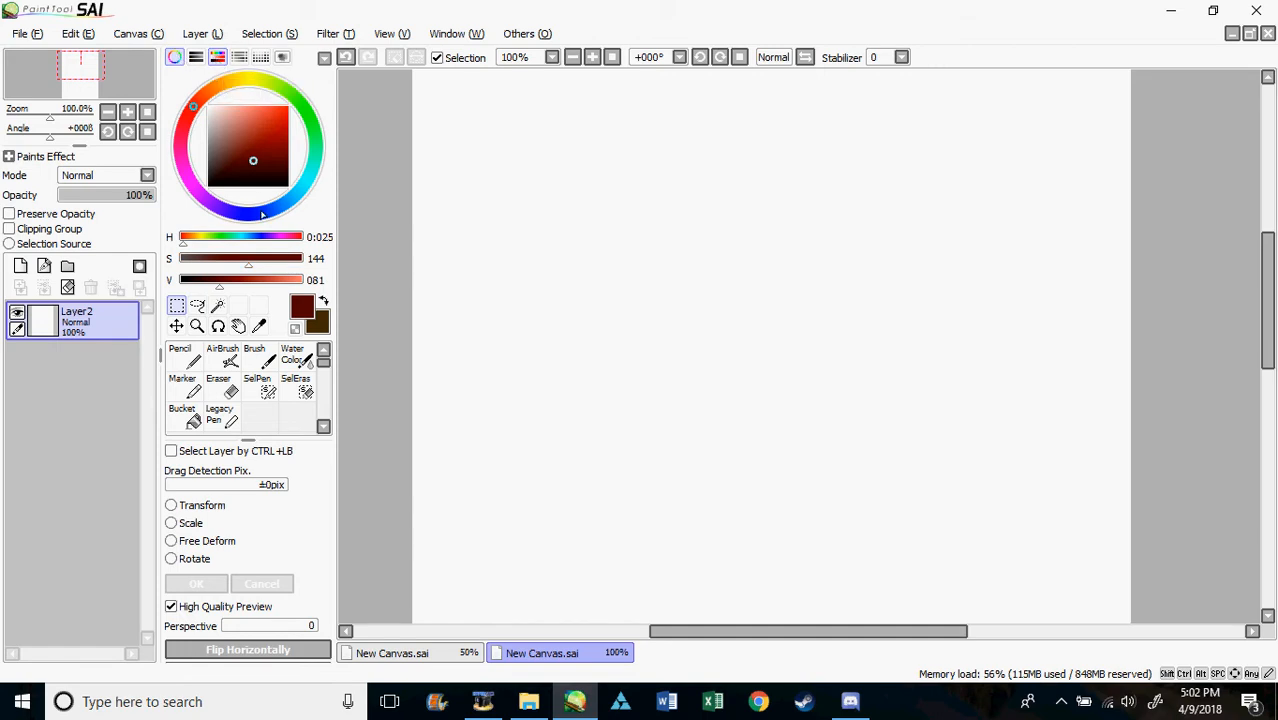
mouse_move(195, 112)
mouse_down()
mouse_move(318, 150)
mouse_move(196, 110)
mouse_move(236, 216)
mouse_move(185, 128)
mouse_move(318, 145)
mouse_move(302, 214)
mouse_up()
click(233, 238)
mouse_move(233, 240)
mouse_down()
mouse_move(300, 237)
mouse_move(240, 237)
mouse_up()
mouse_move(250, 175)
mouse_down()
mouse_move(251, 134)
mouse_move(285, 112)
mouse_move(218, 171)
mouse_move(270, 110)
mouse_move(252, 124)
mouse_up()
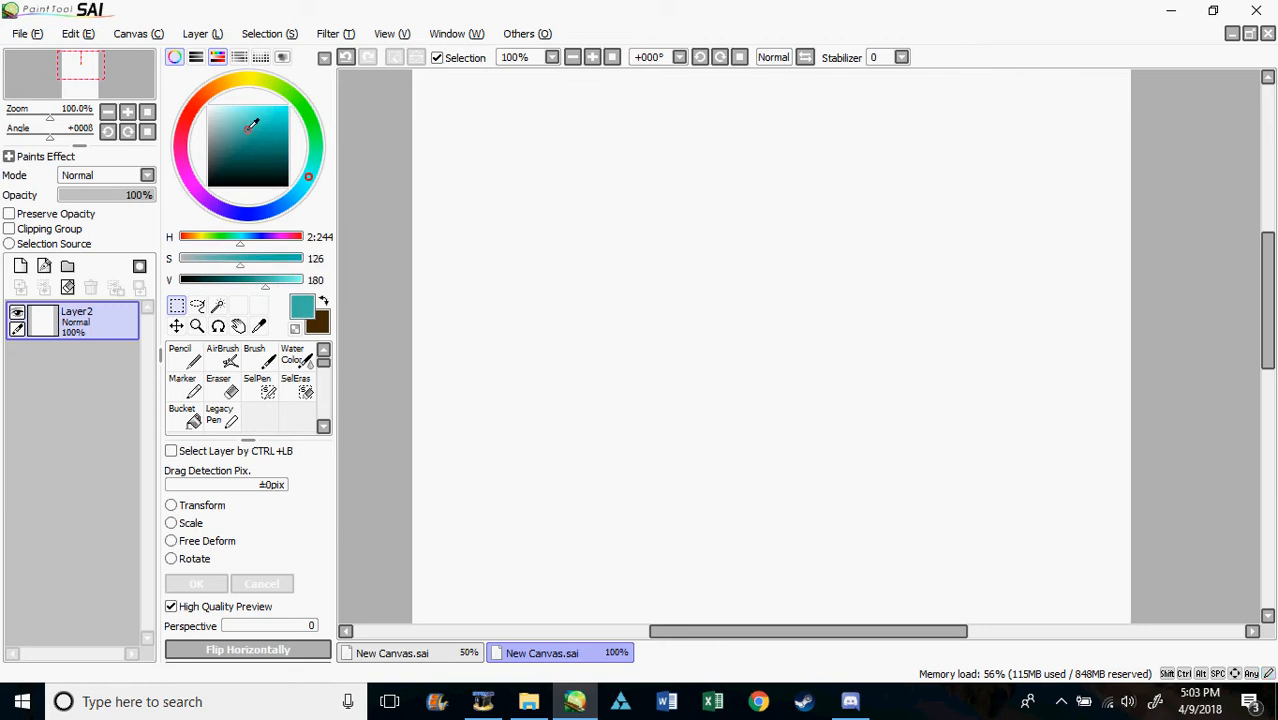
mouse_move(248, 260)
mouse_down()
mouse_move(280, 259)
mouse_move(245, 283)
mouse_move(268, 289)
mouse_up()
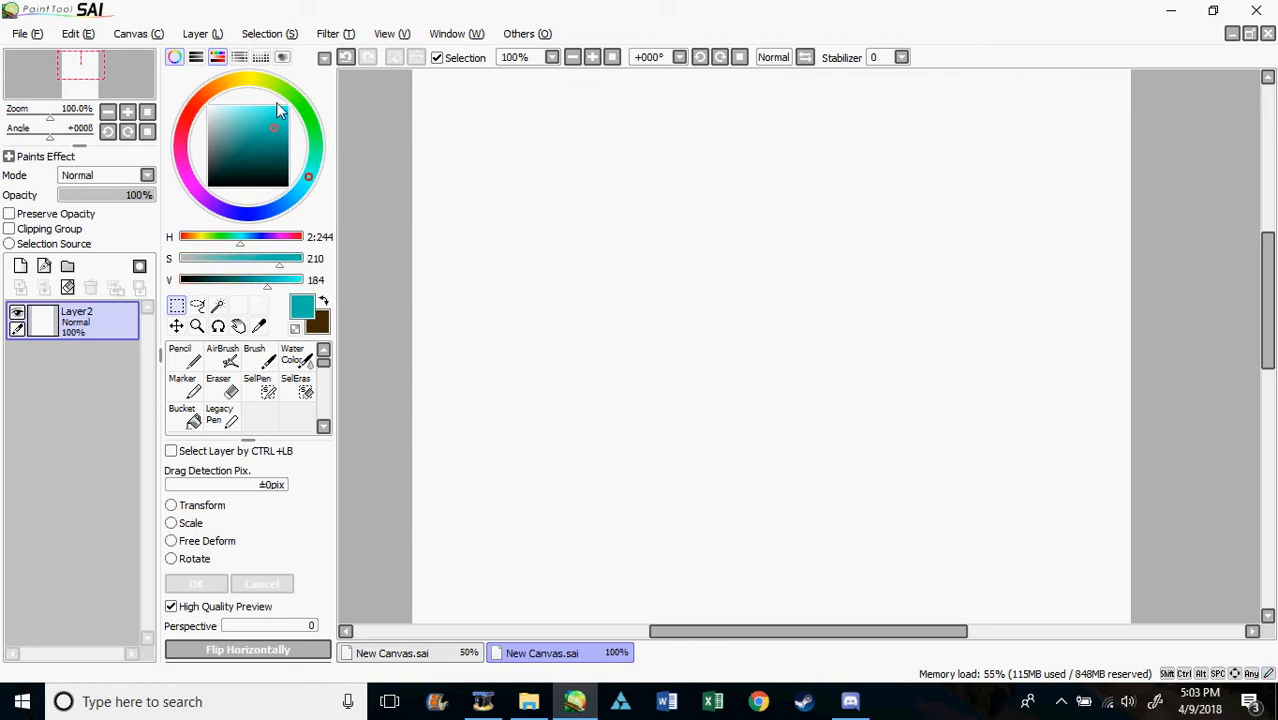
click(217, 57)
Replace the color wheel with the RGB sliders and mix a magenta of R 255, G 0, B 255
click(174, 57)
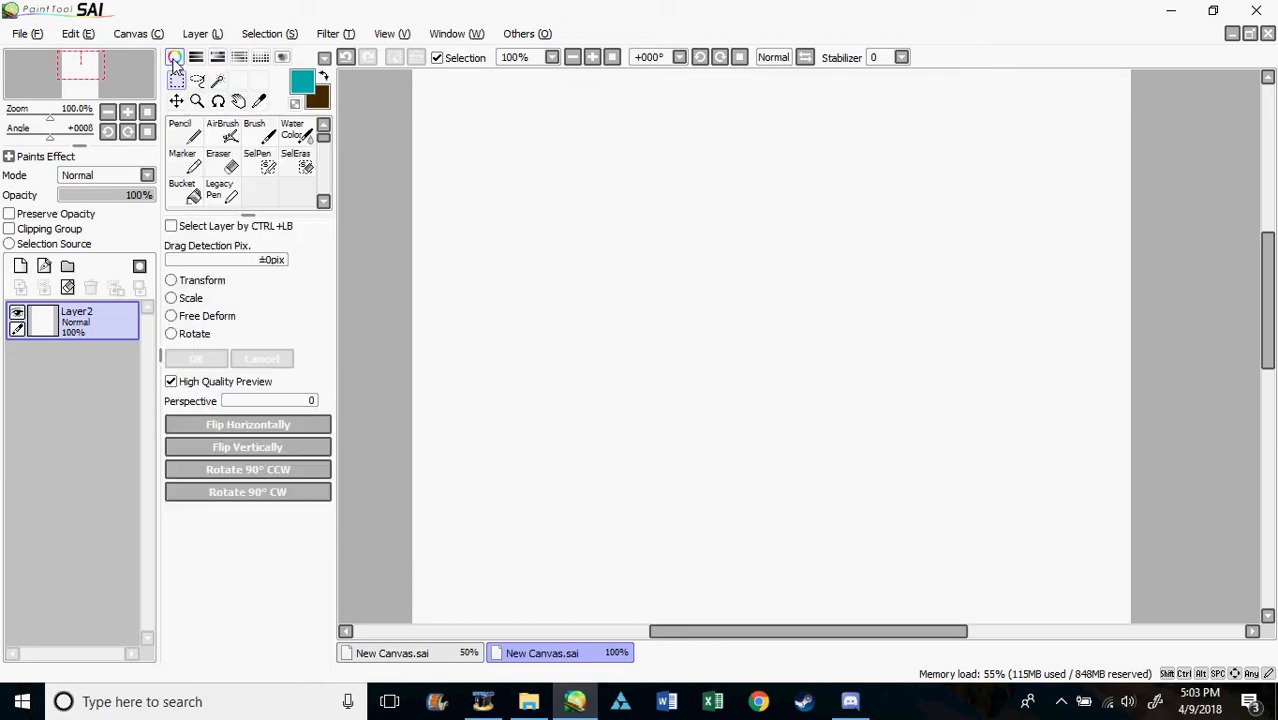
click(196, 57)
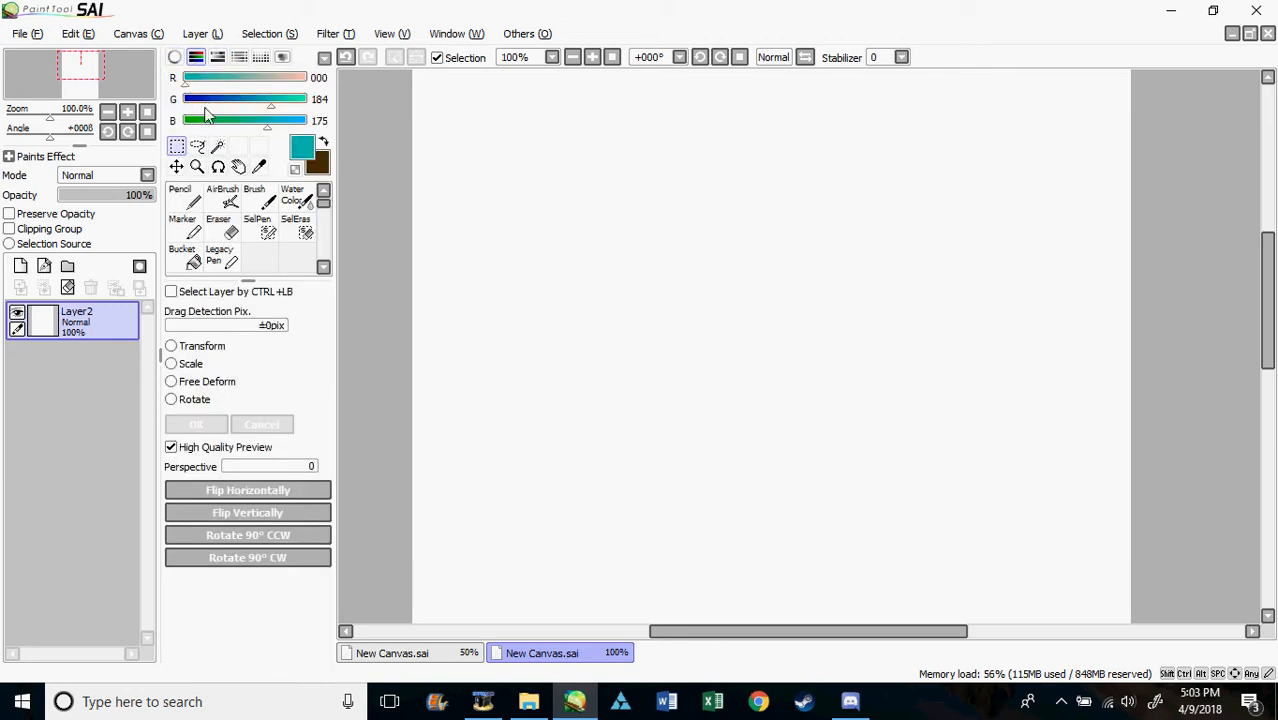
drag(188, 81, 346, 56)
drag(299, 101, 175, 130)
drag(263, 127, 310, 121)
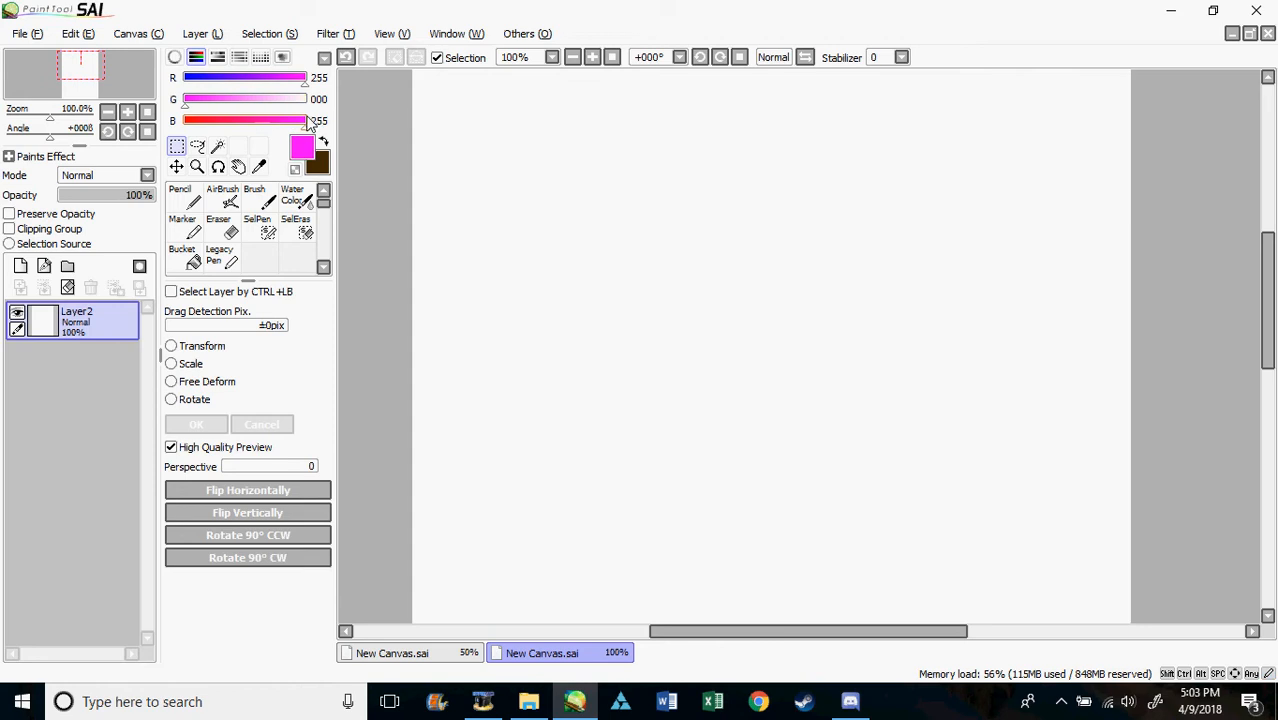
Show the color wheel and the swatches panel alongside the RGB sliders
click(175, 57)
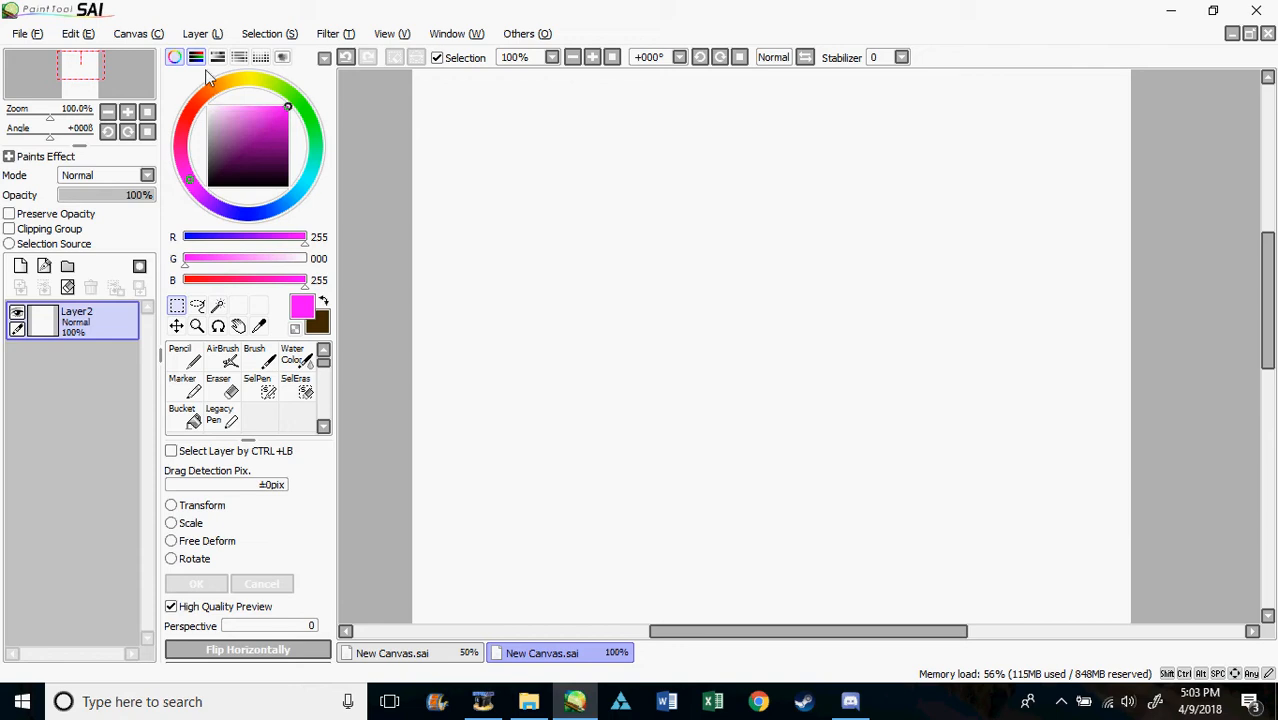
click(260, 57)
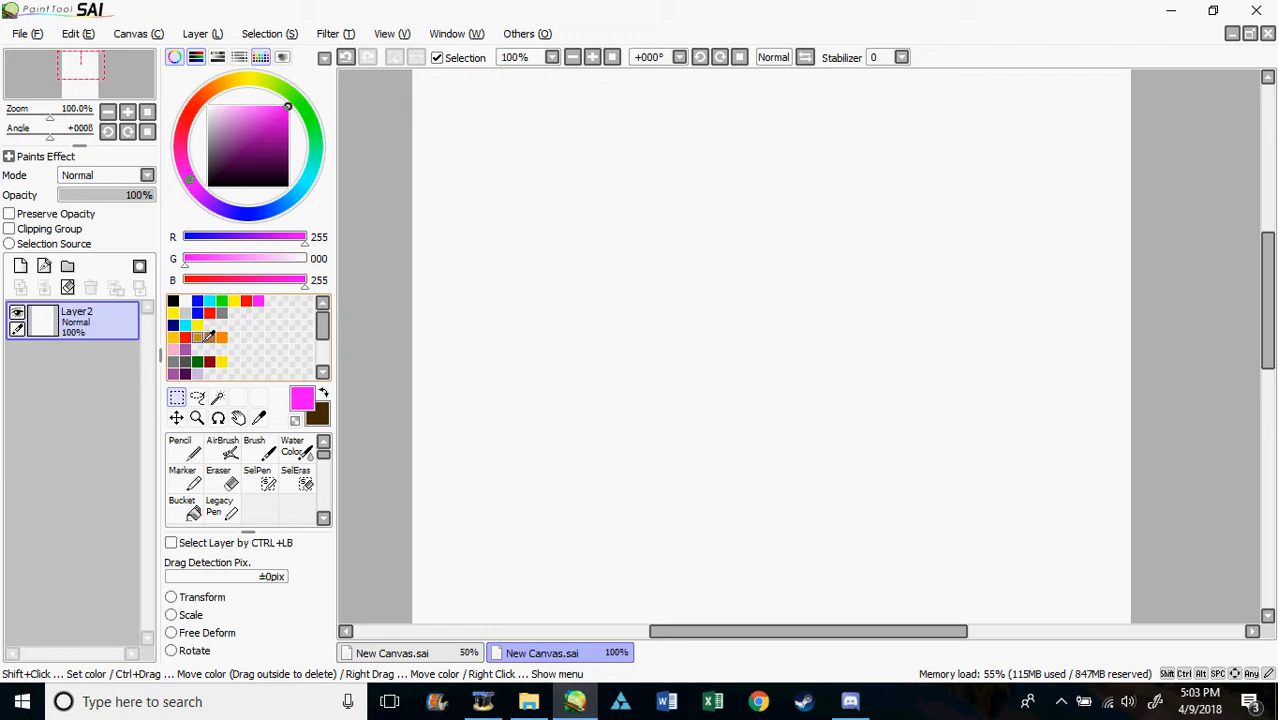
Store the current magenta in an empty swatch slot and remove that swatch again
right_click(259, 327)
click(292, 362)
right_click(259, 326)
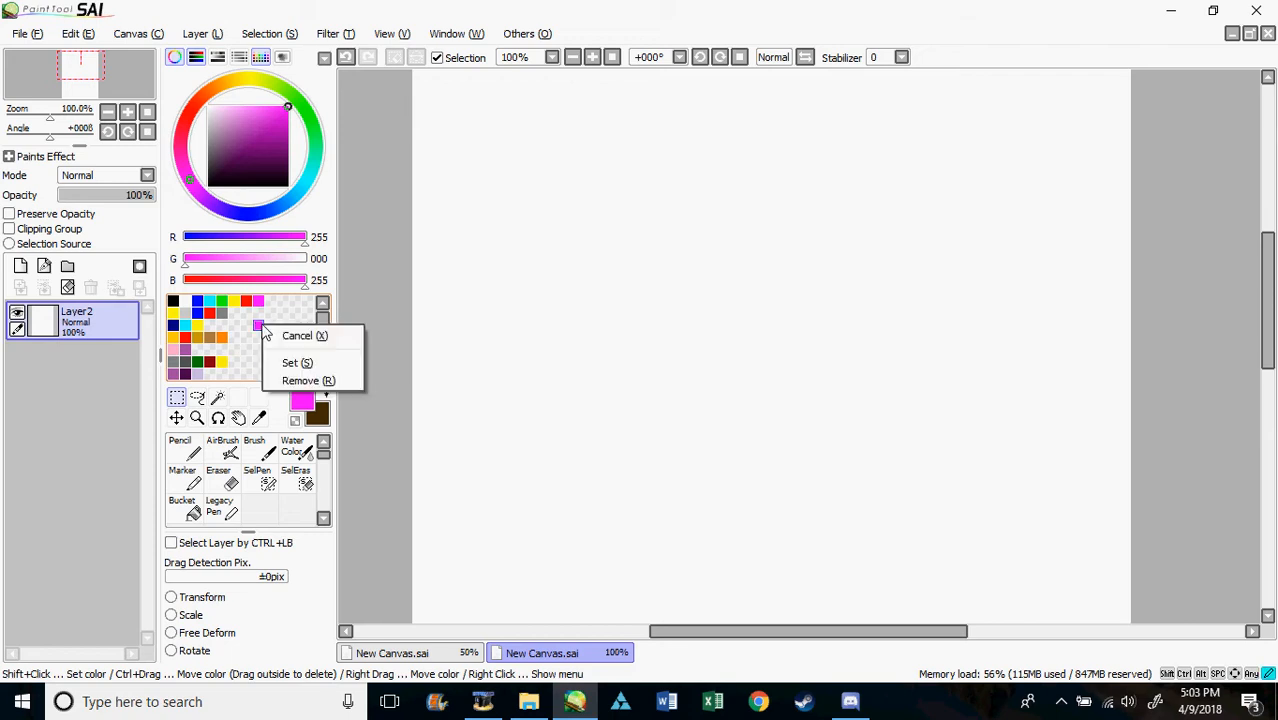
click(311, 385)
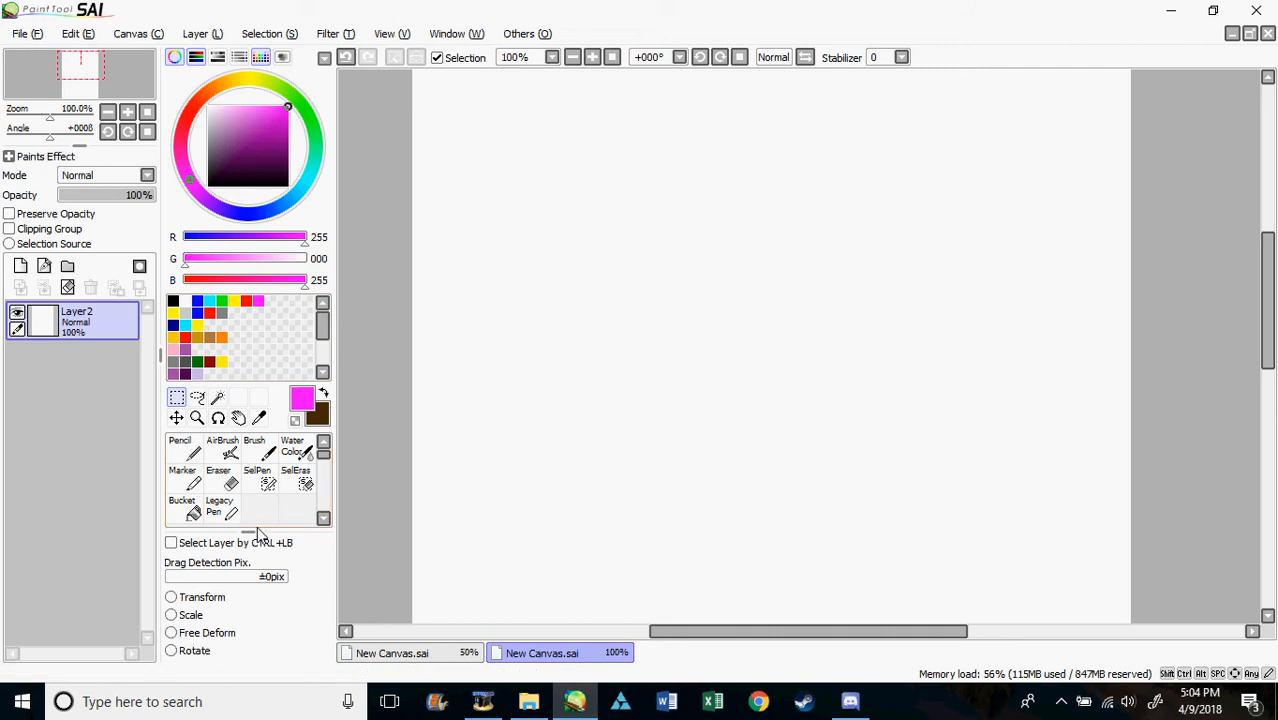
click(196, 34)
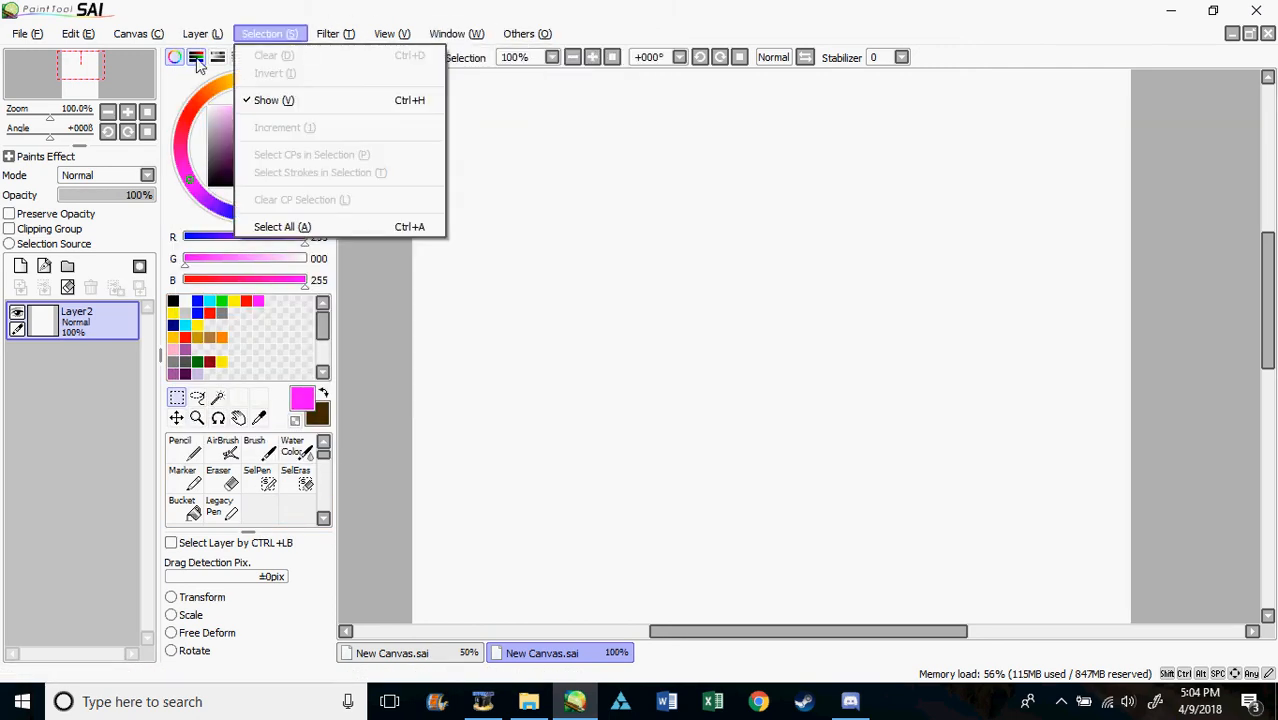
mouse_move(63, 37)
mouse_move(142, 42)
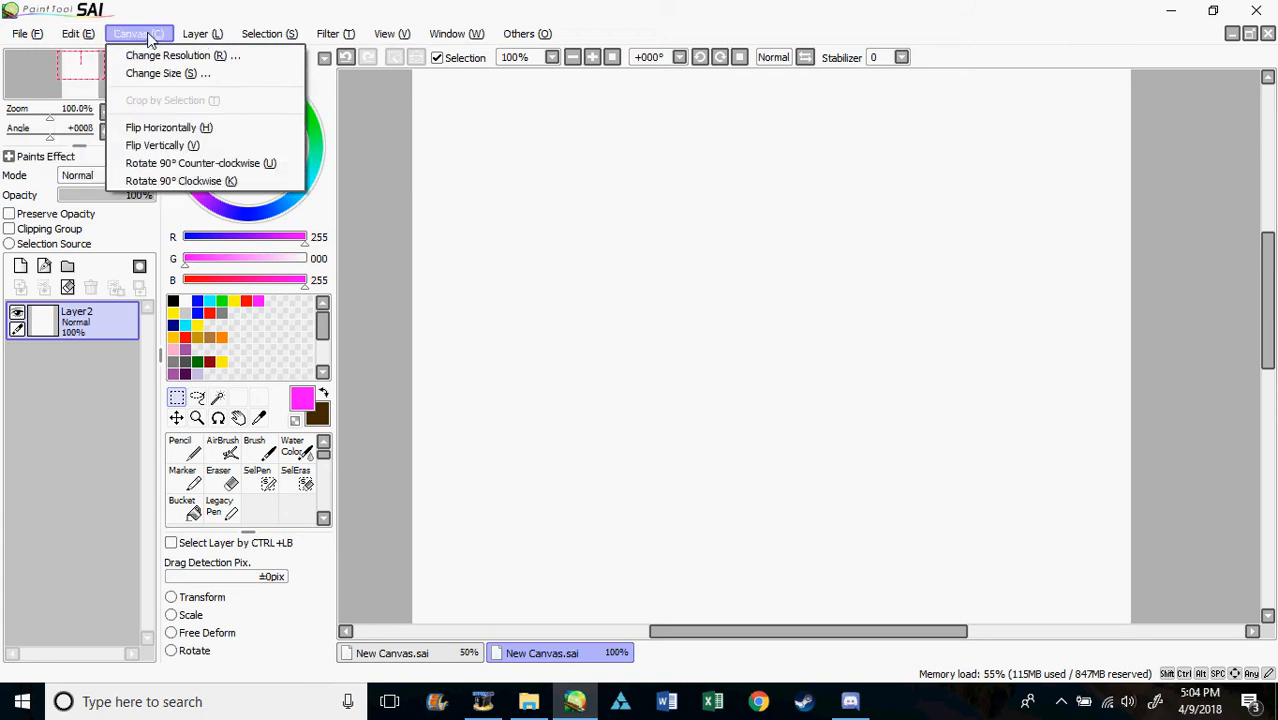
mouse_move(208, 44)
mouse_move(292, 34)
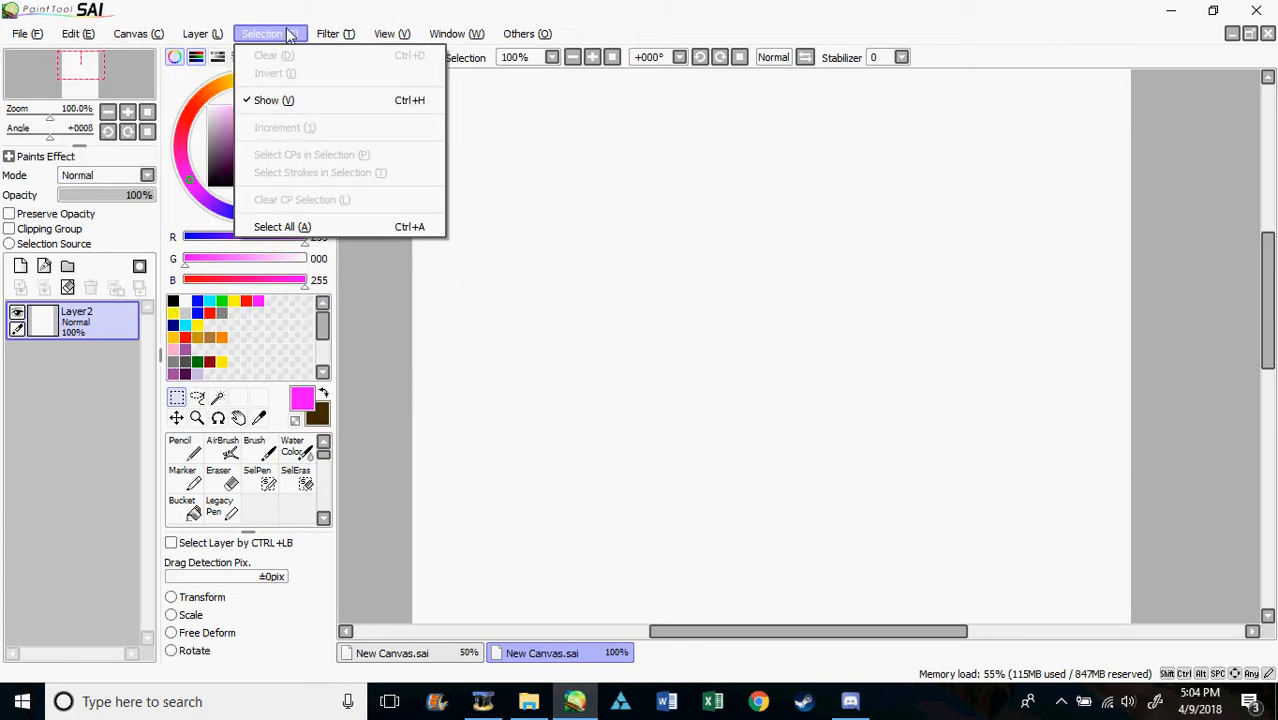
mouse_move(337, 40)
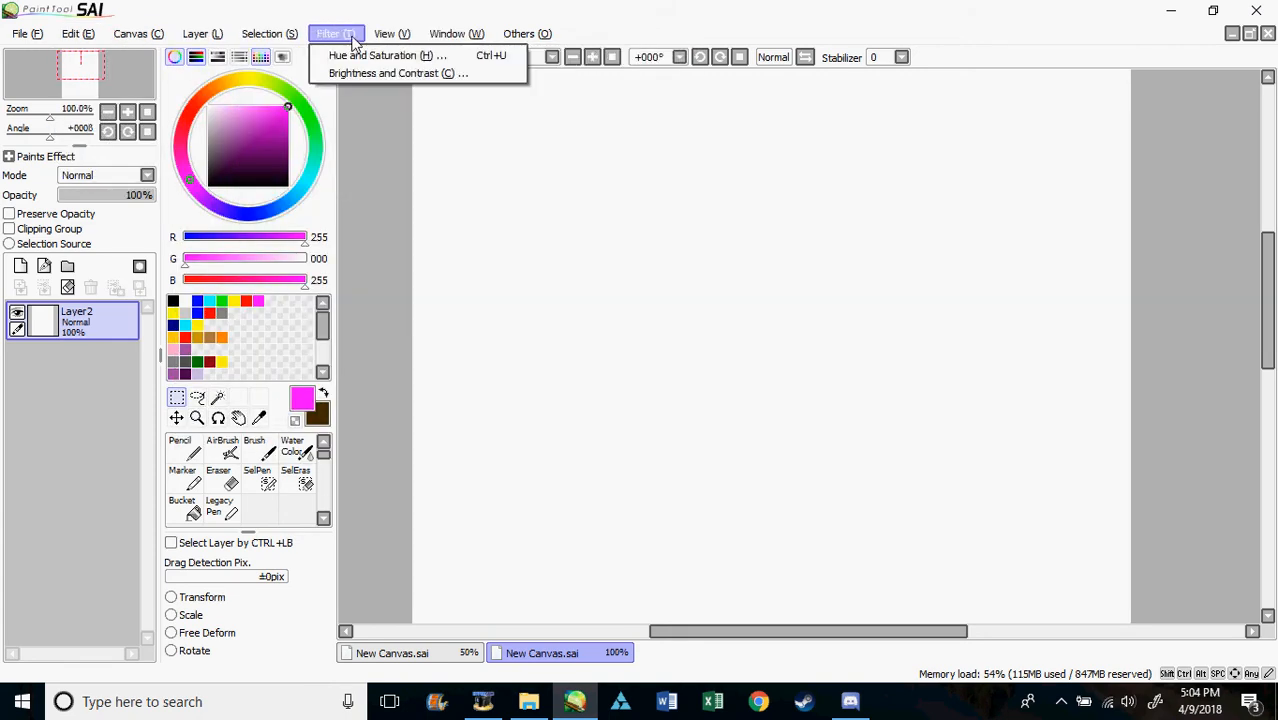
With the Legacy Pen at size 16, draw a closed yellow outline mid-canvas and a cyan arc attached to its right side
click(233, 518)
click(219, 514)
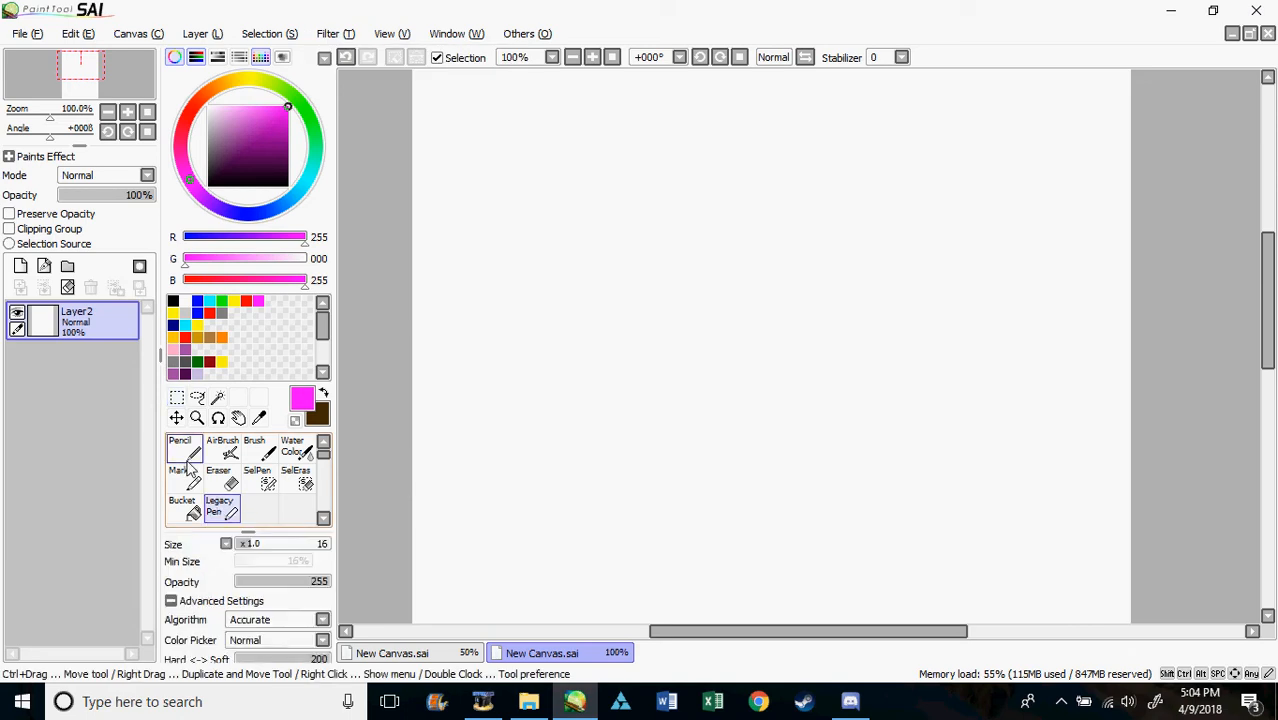
click(173, 313)
mouse_move(585, 400)
mouse_down()
mouse_move(582, 294)
mouse_move(688, 482)
mouse_move(595, 440)
mouse_move(584, 376)
mouse_up()
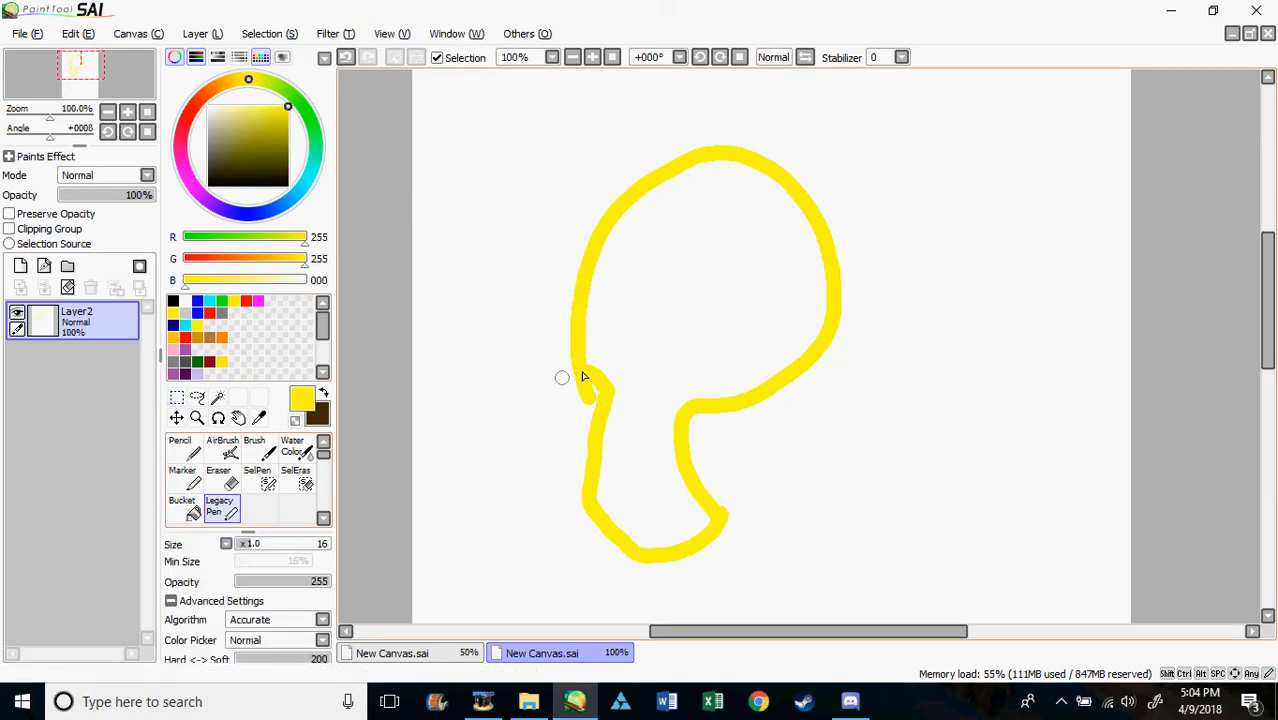
click(209, 301)
mouse_move(812, 212)
mouse_down()
mouse_move(902, 253)
mouse_move(883, 452)
mouse_move(718, 520)
mouse_up()
Bucket-fill the yellow outline with cyan and the area inside the arc with sampled yellow, sampling both fill colors again
click(186, 508)
click(782, 362)
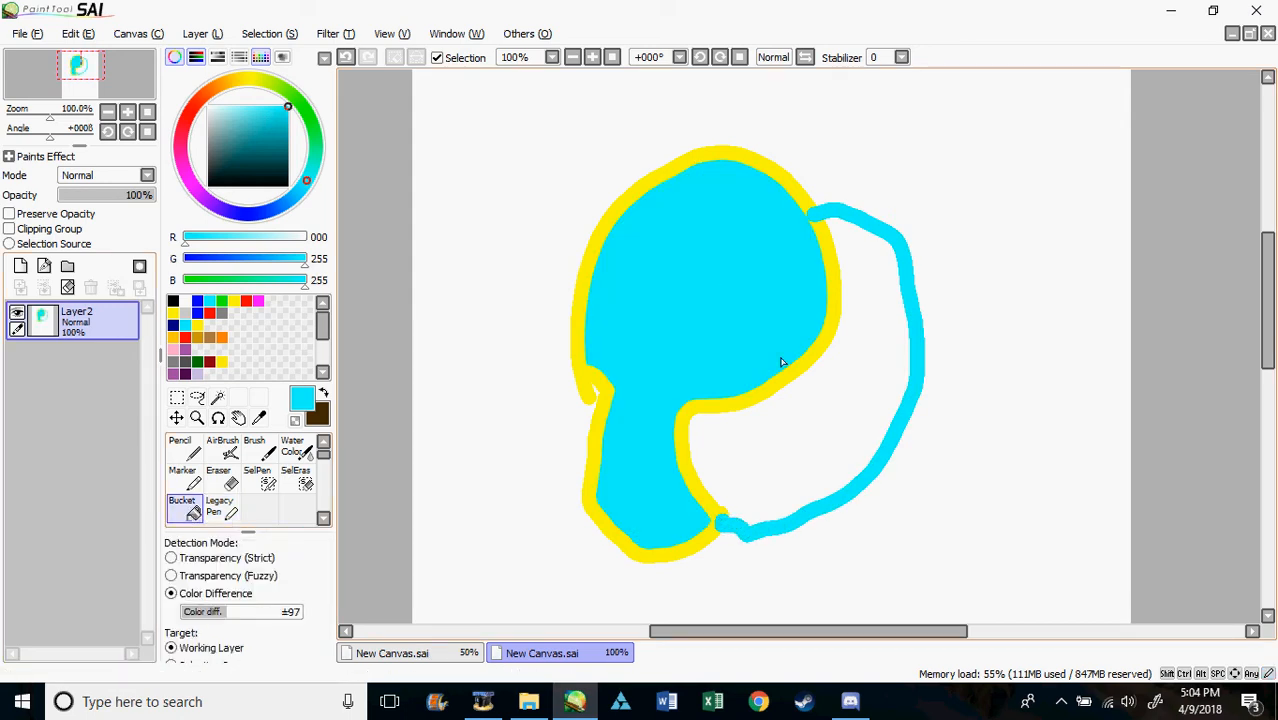
alt+click(707, 409)
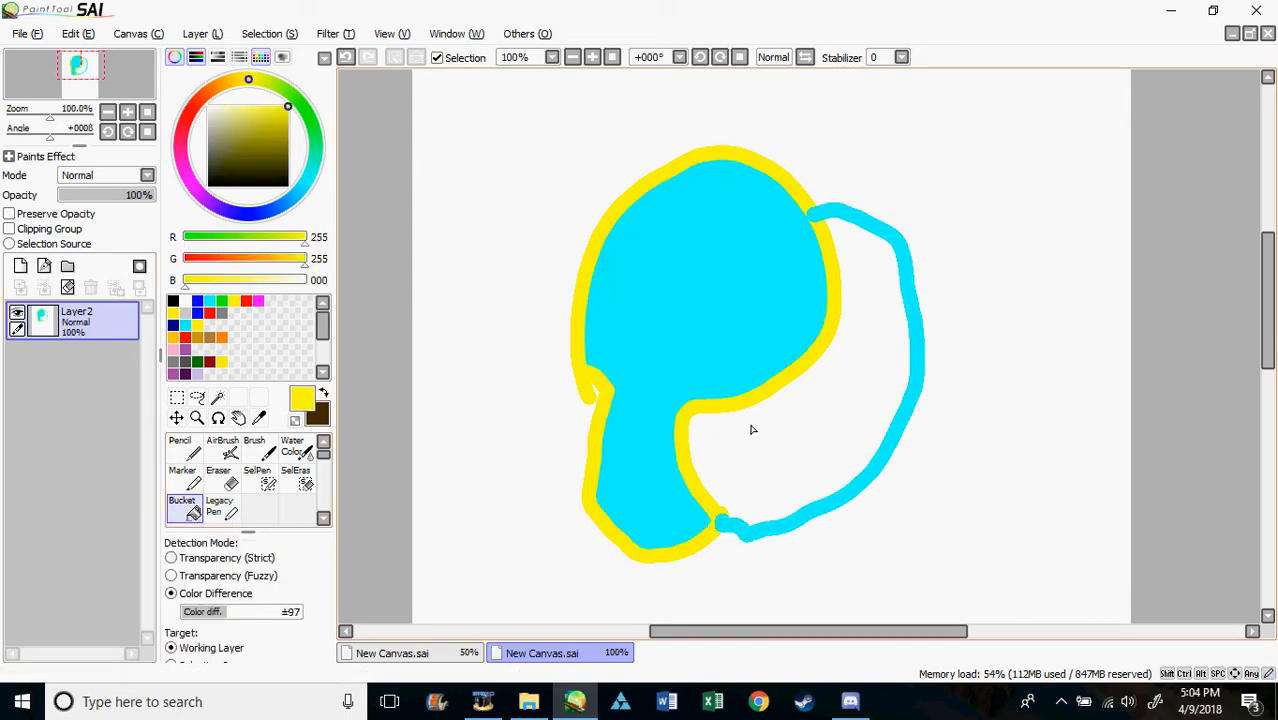
click(750, 428)
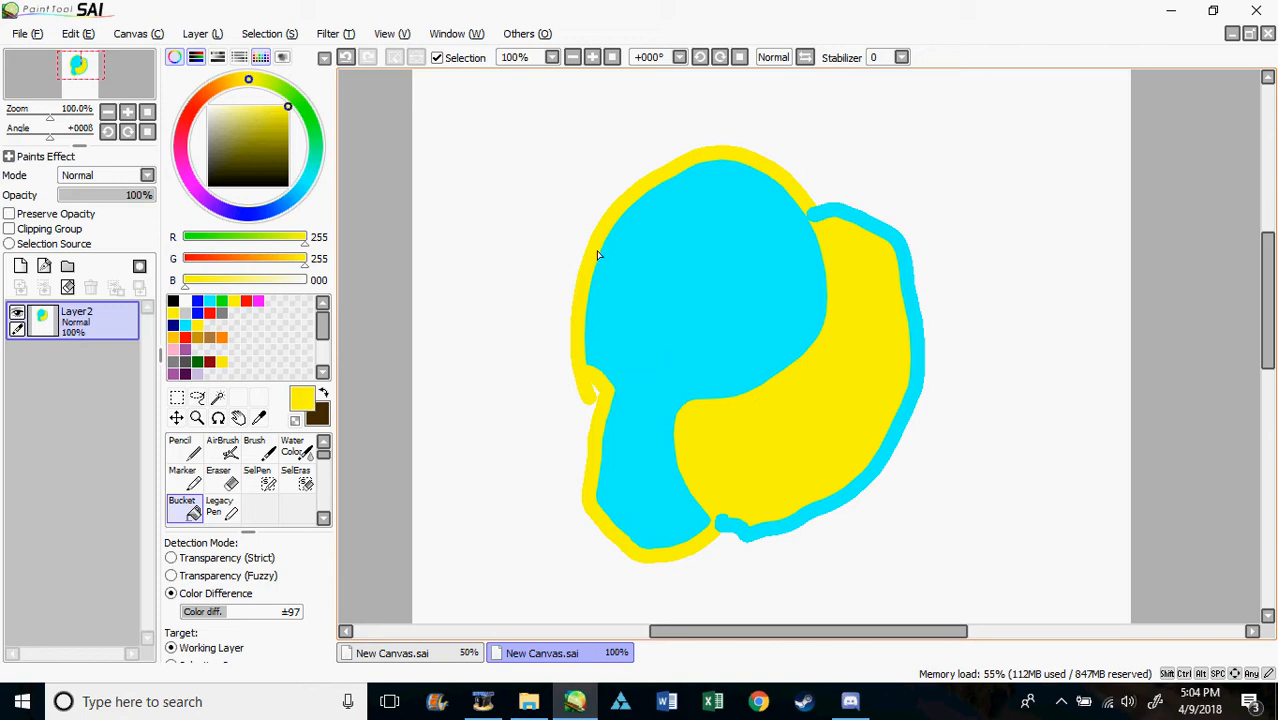
alt+click(680, 235)
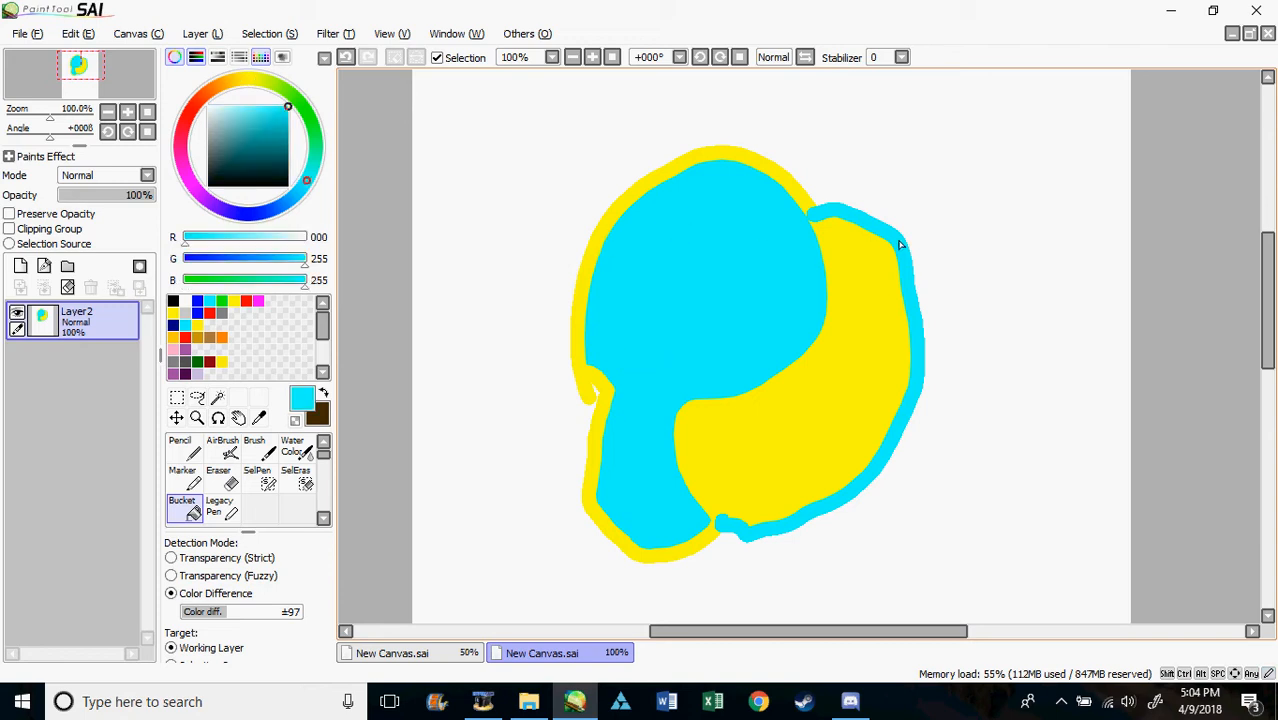
alt+click(877, 328)
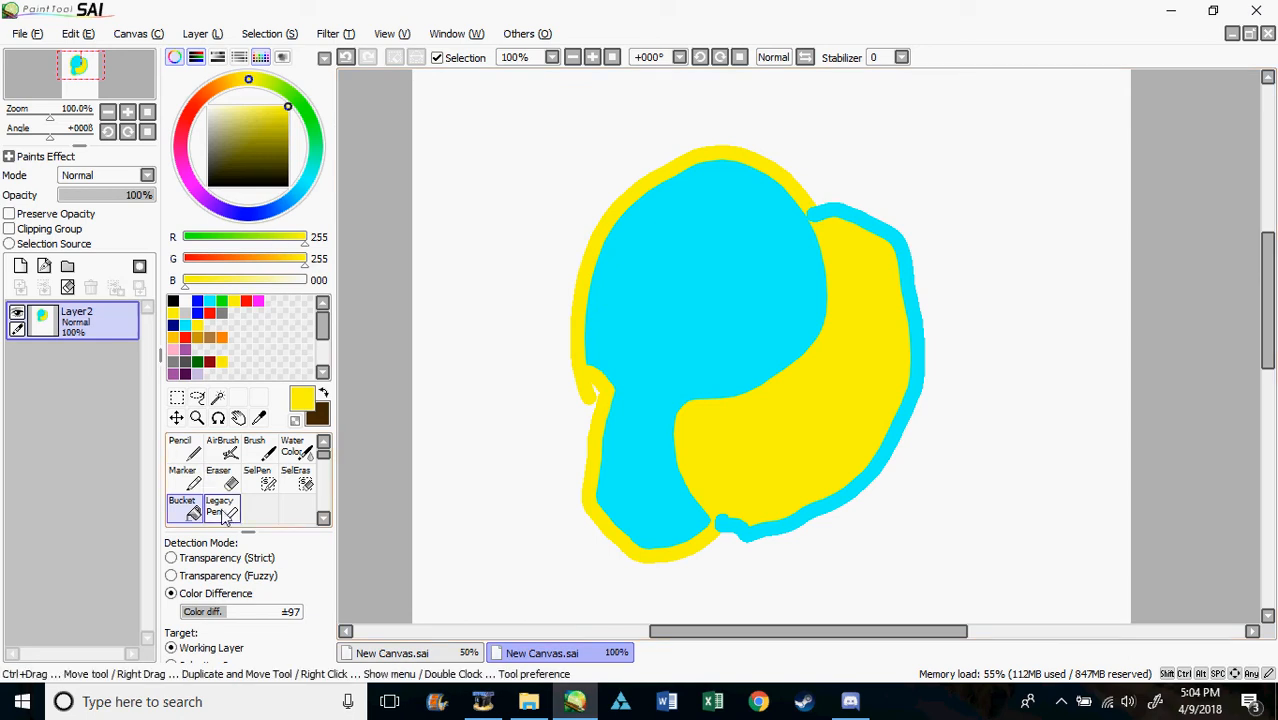
Blur the left edge of the cyan shape using the Blur brush at size 250, and set its density to 83
scroll(276, 480, down, 1)
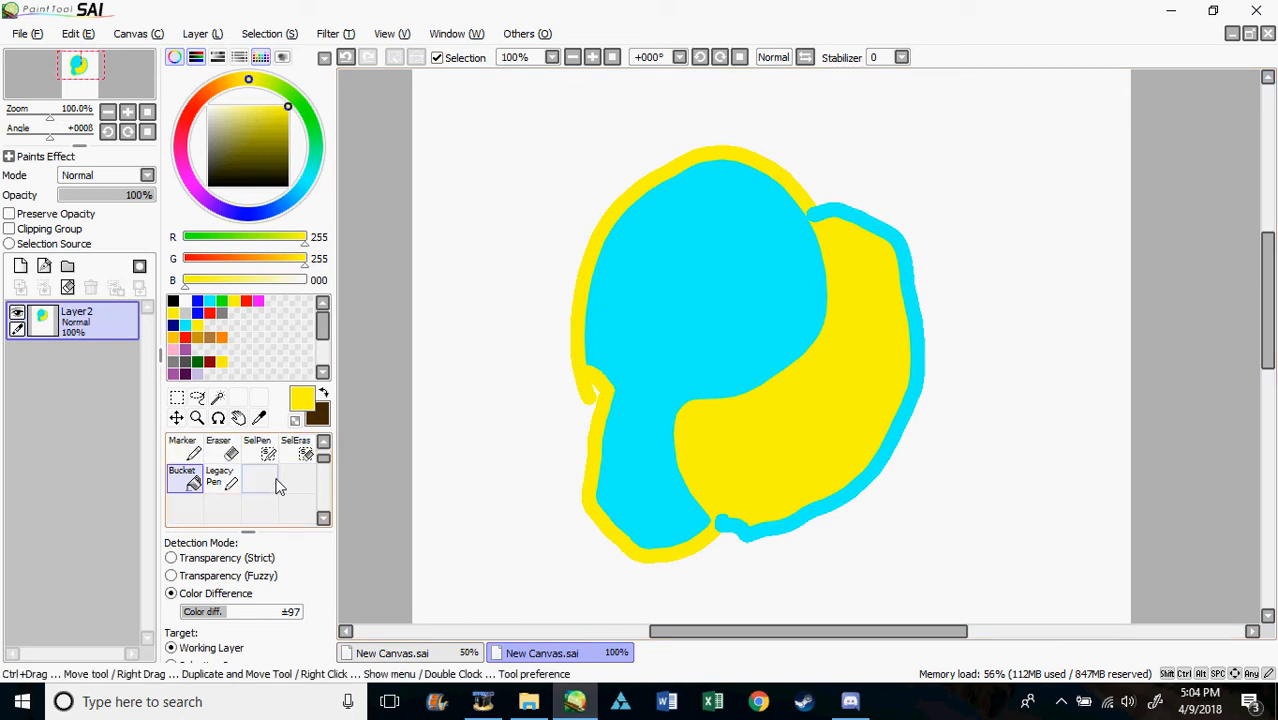
scroll(282, 480, down, 2)
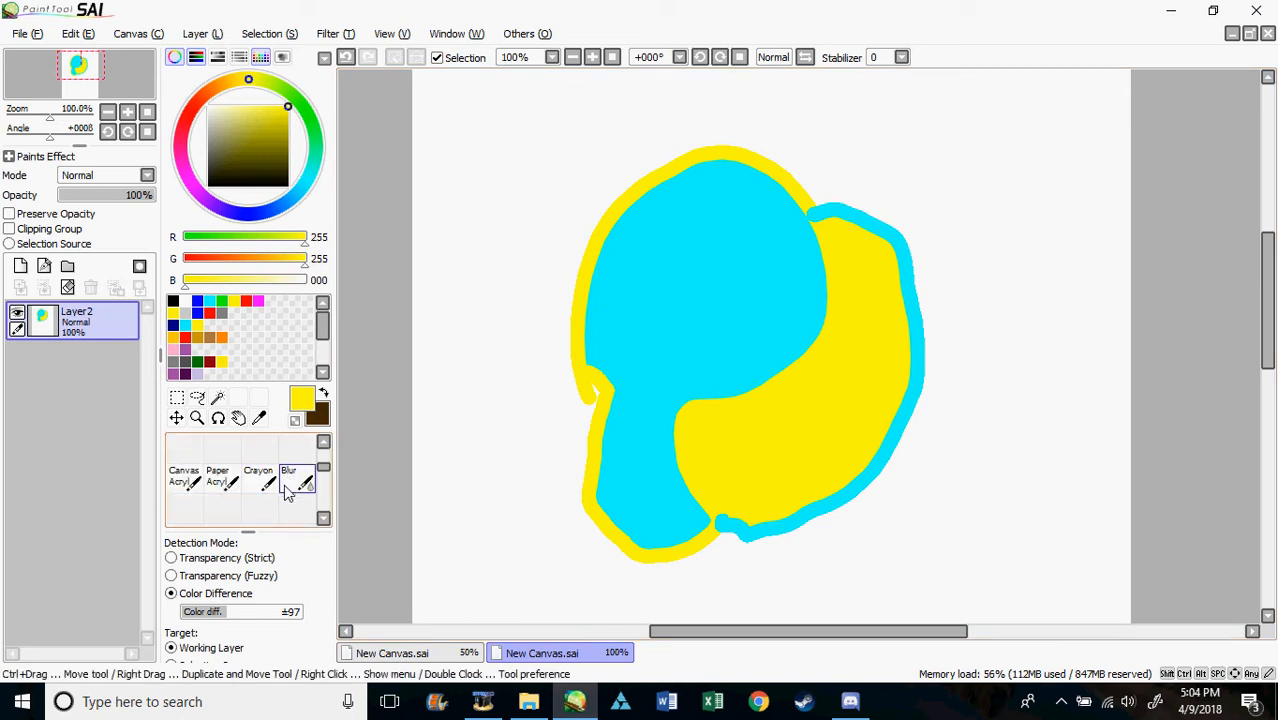
click(292, 480)
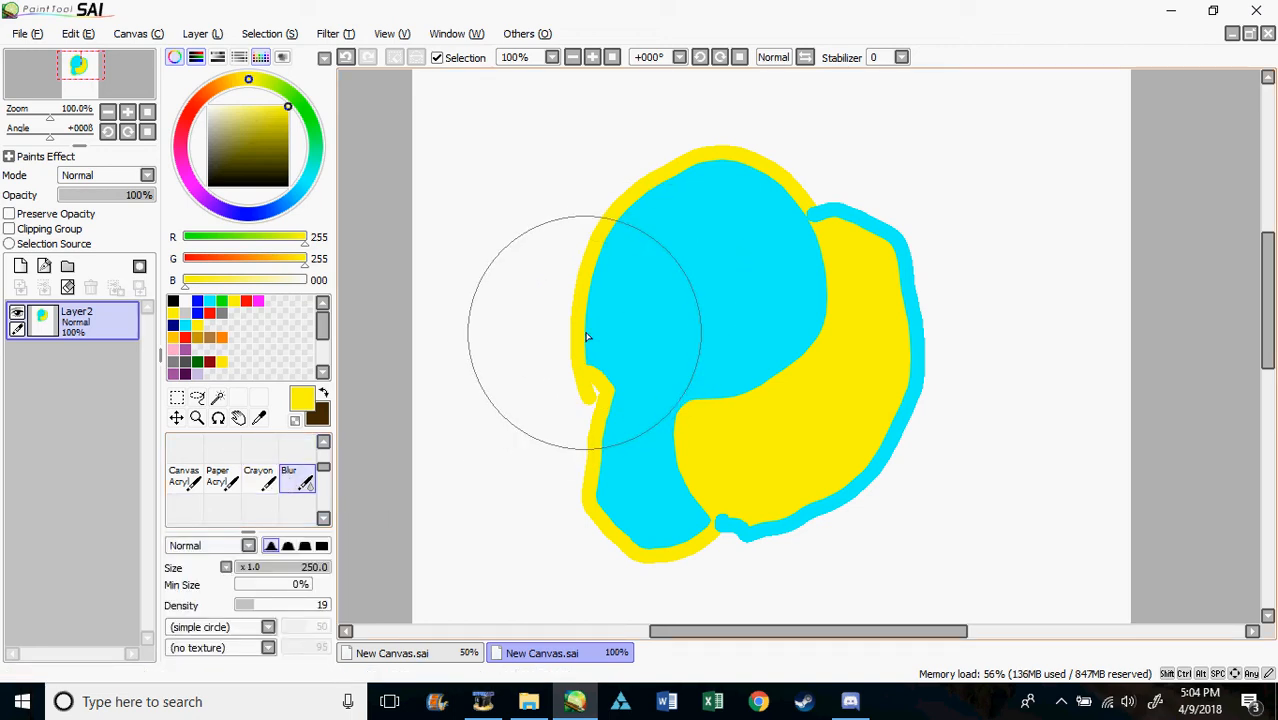
mouse_move(562, 395)
mouse_down()
mouse_move(600, 250)
mouse_move(653, 182)
mouse_move(537, 441)
mouse_move(644, 223)
mouse_move(630, 219)
mouse_move(574, 387)
mouse_move(600, 266)
mouse_up()
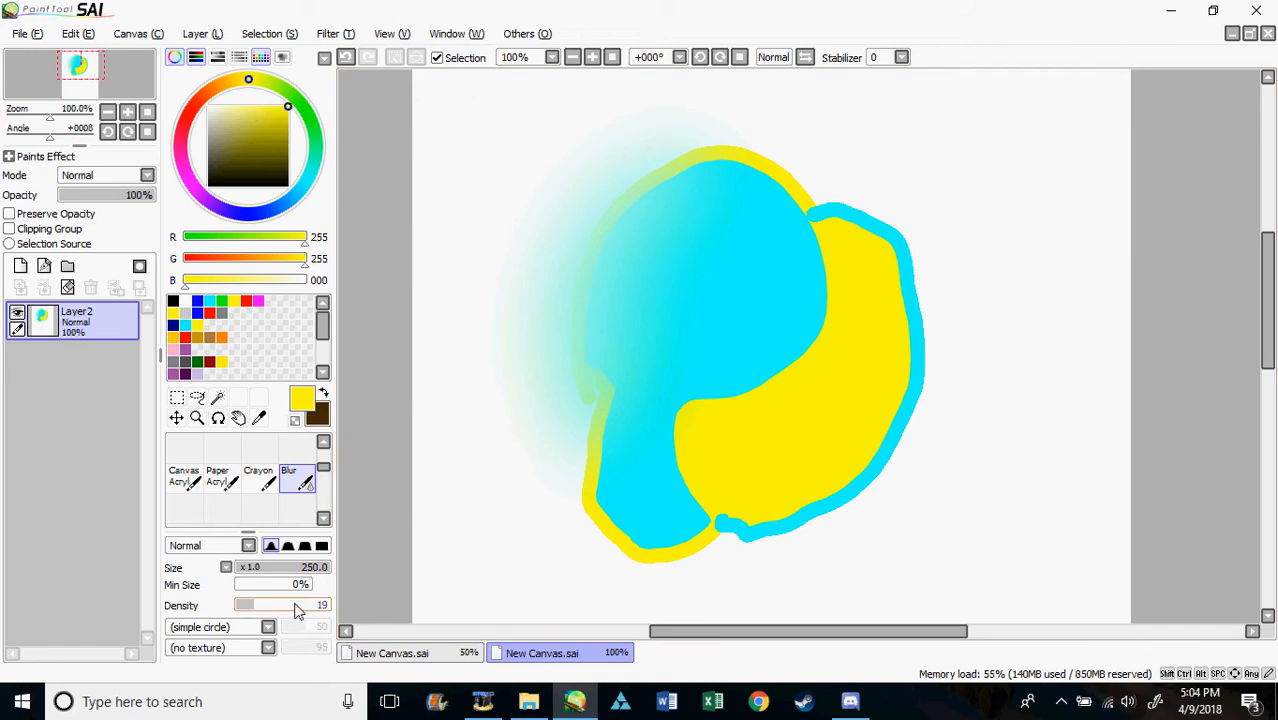
drag(296, 611, 316, 602)
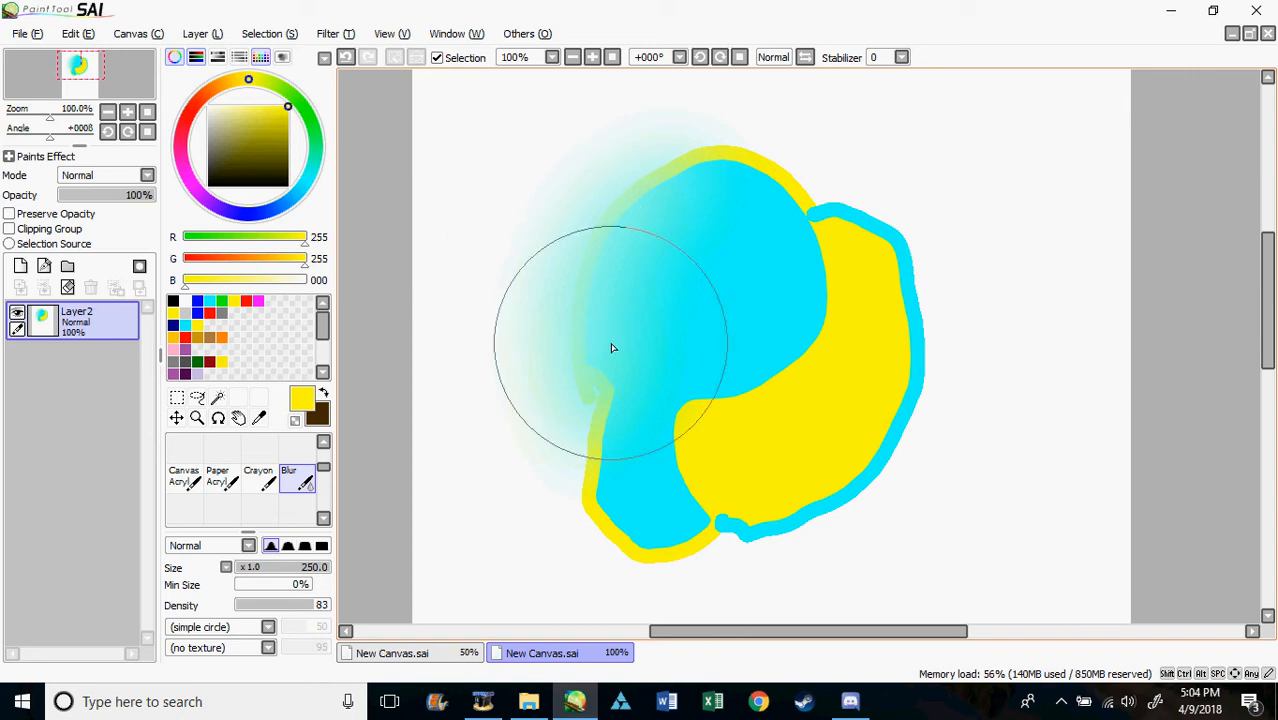
Hide the color wheel and RGB sliders to examine the Blur brush's settings and size presets, and show the wheel again
click(175, 57)
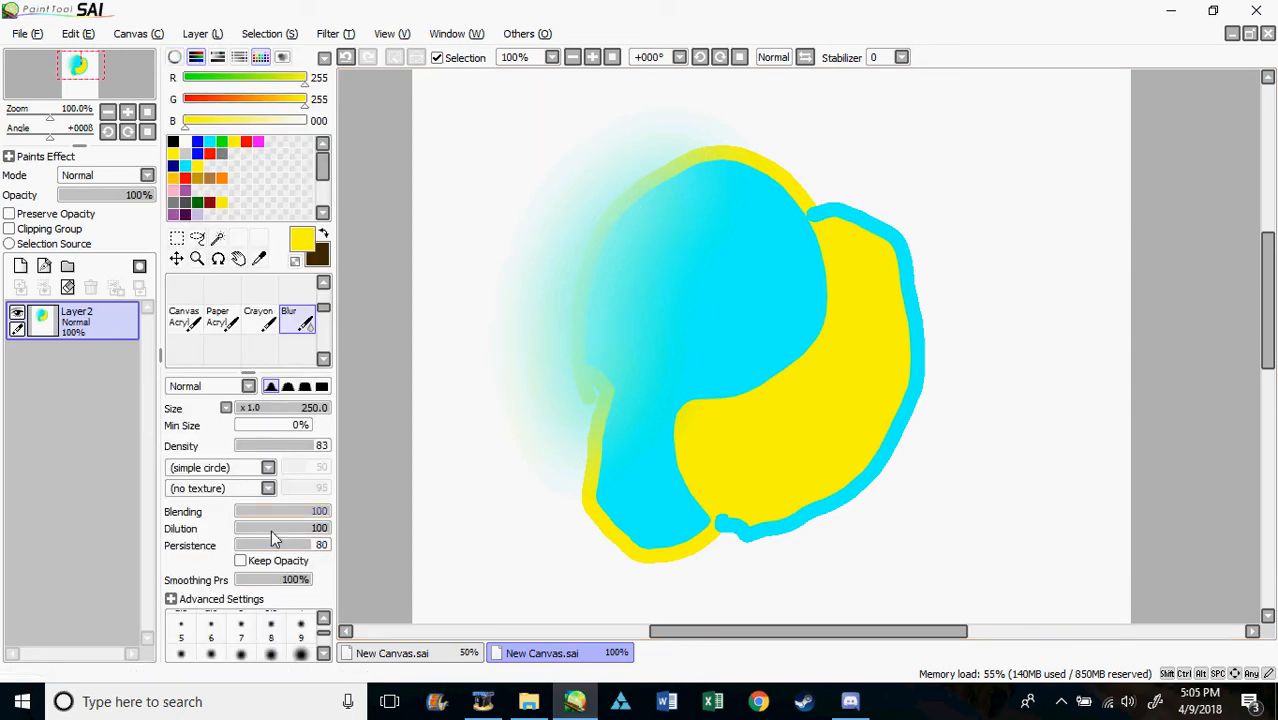
click(175, 58)
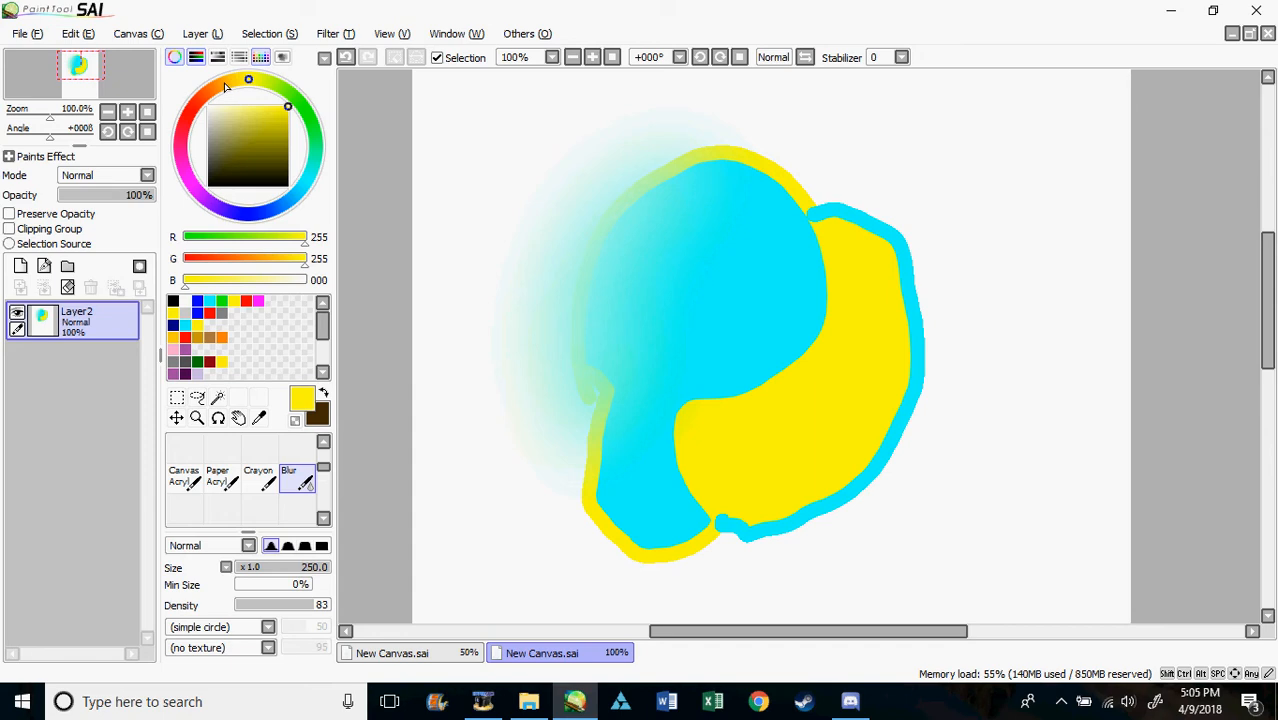
click(174, 57)
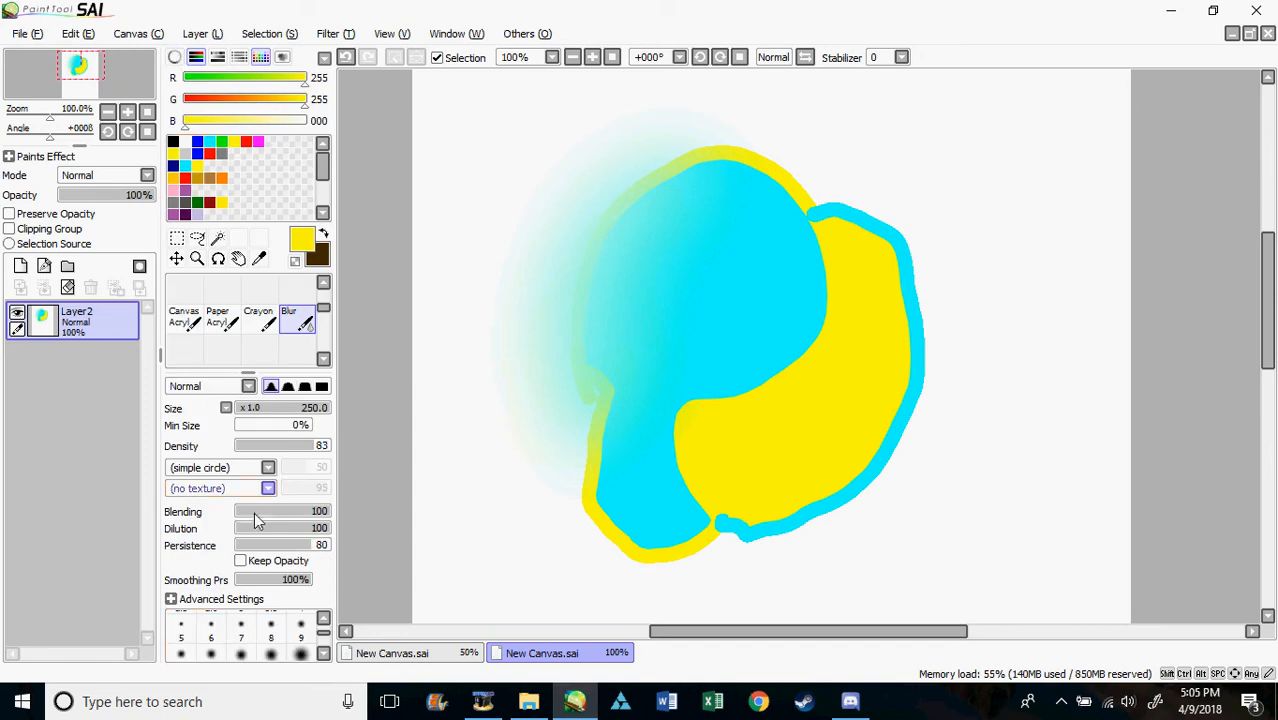
click(197, 57)
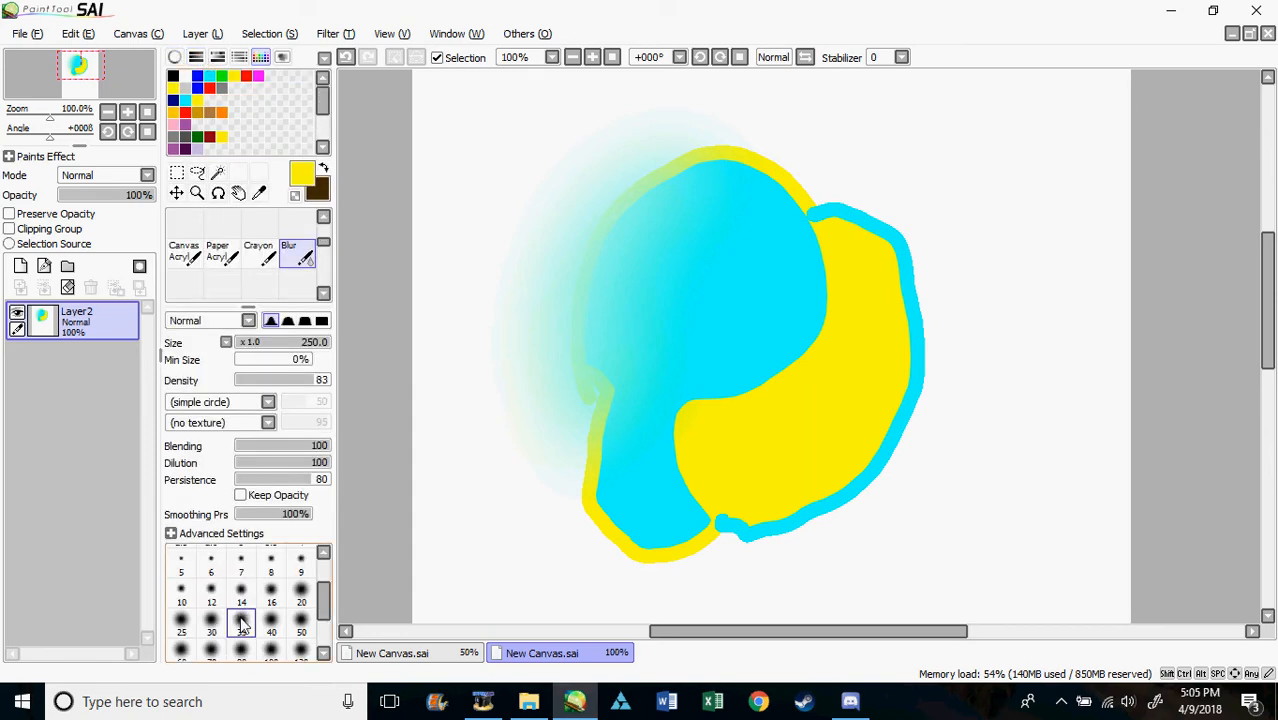
scroll(266, 620, down, 2)
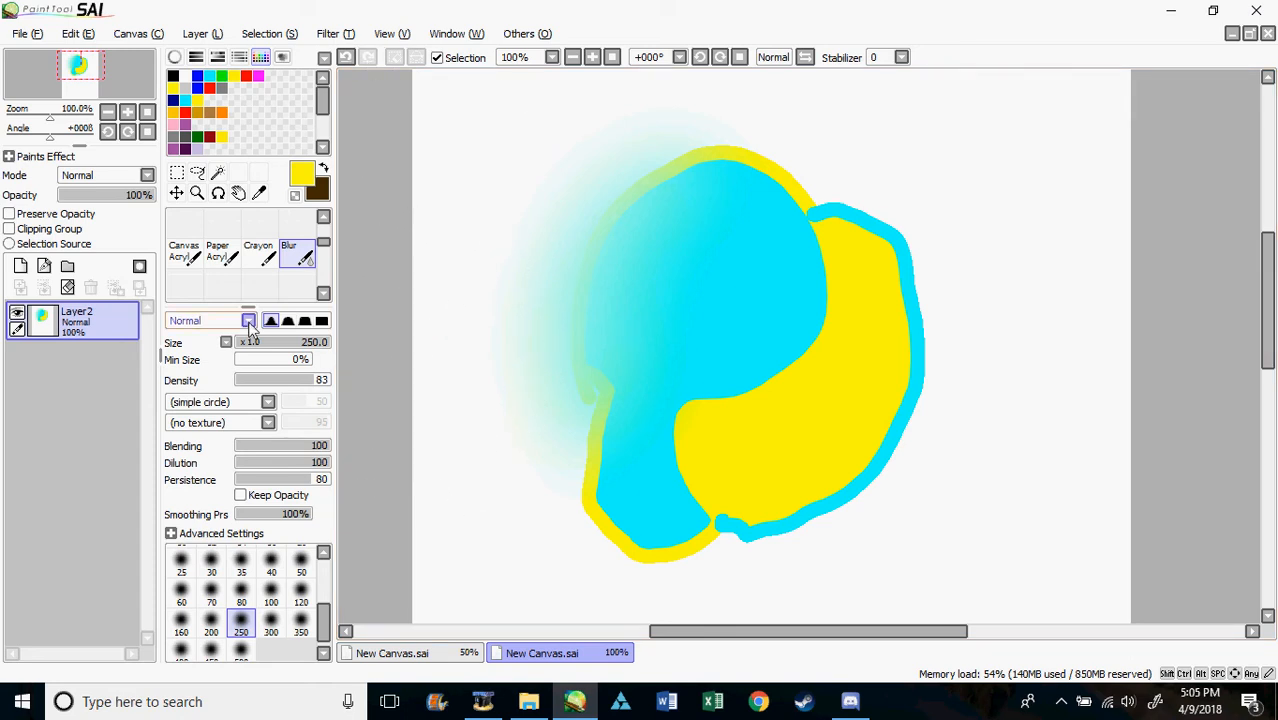
click(176, 58)
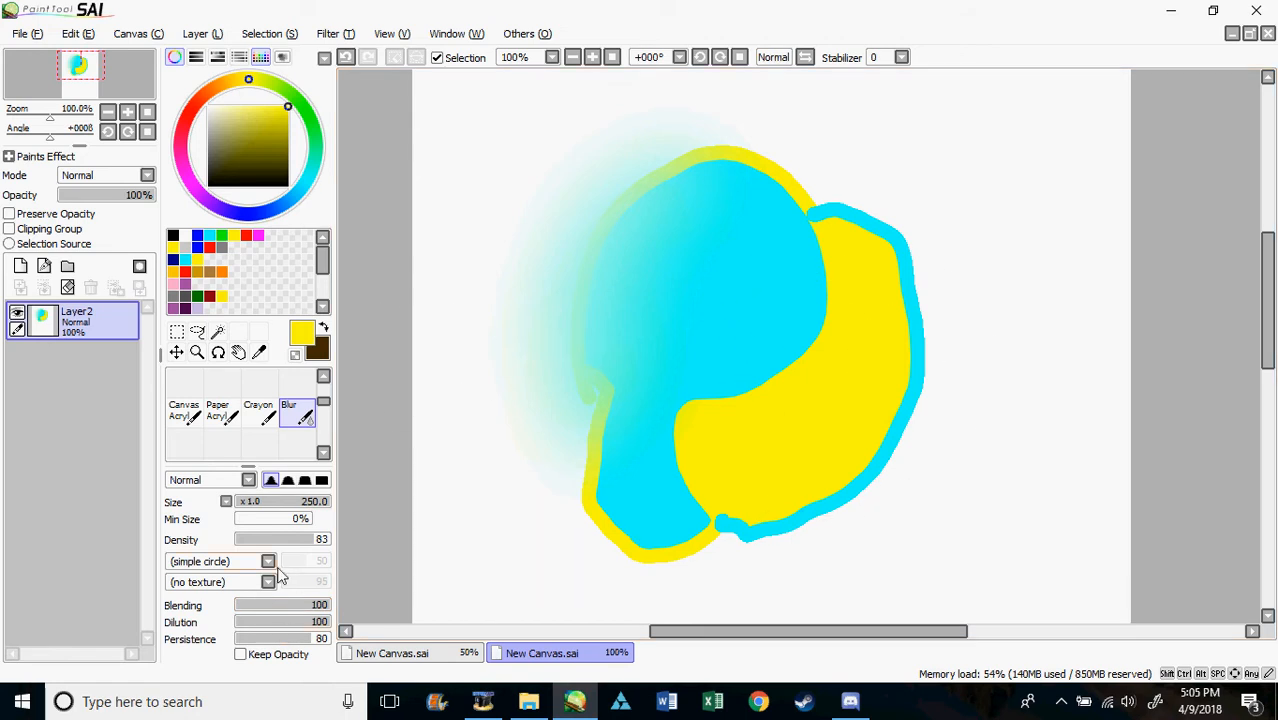
Undo the blurring of the shape, and open the Hue and Saturation filter and cancel it
click(346, 57)
click(361, 34)
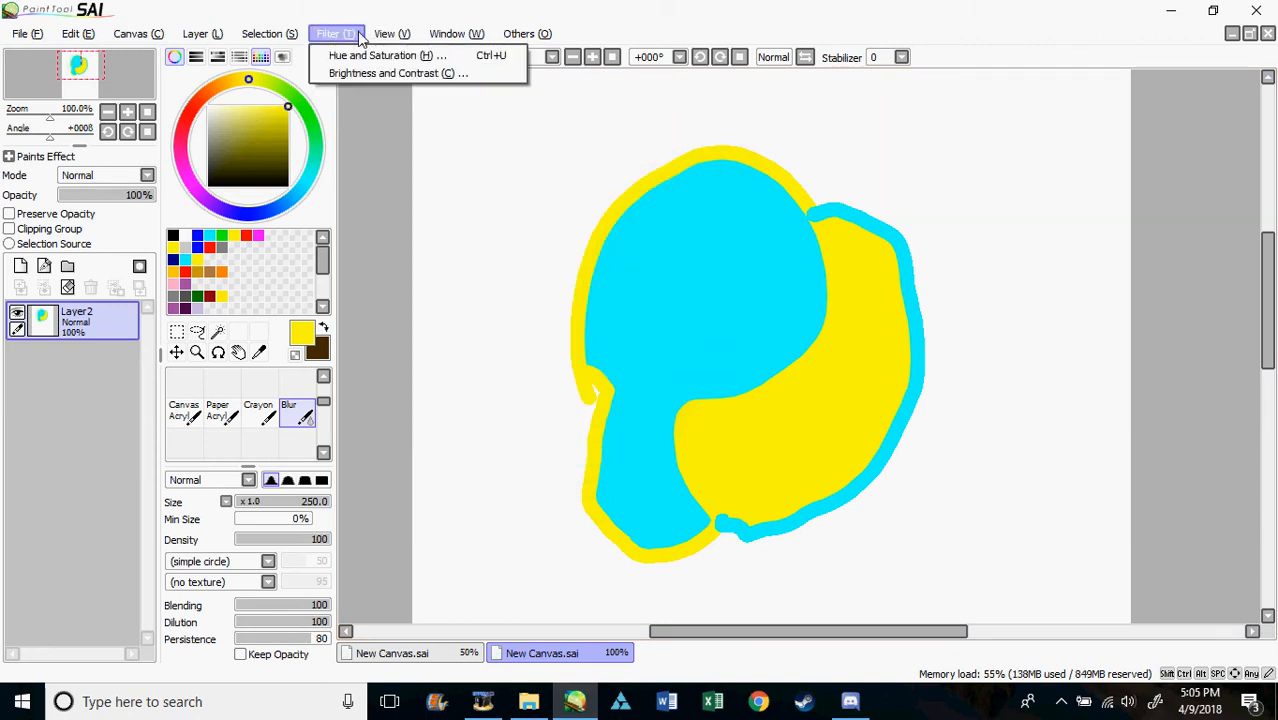
click(345, 57)
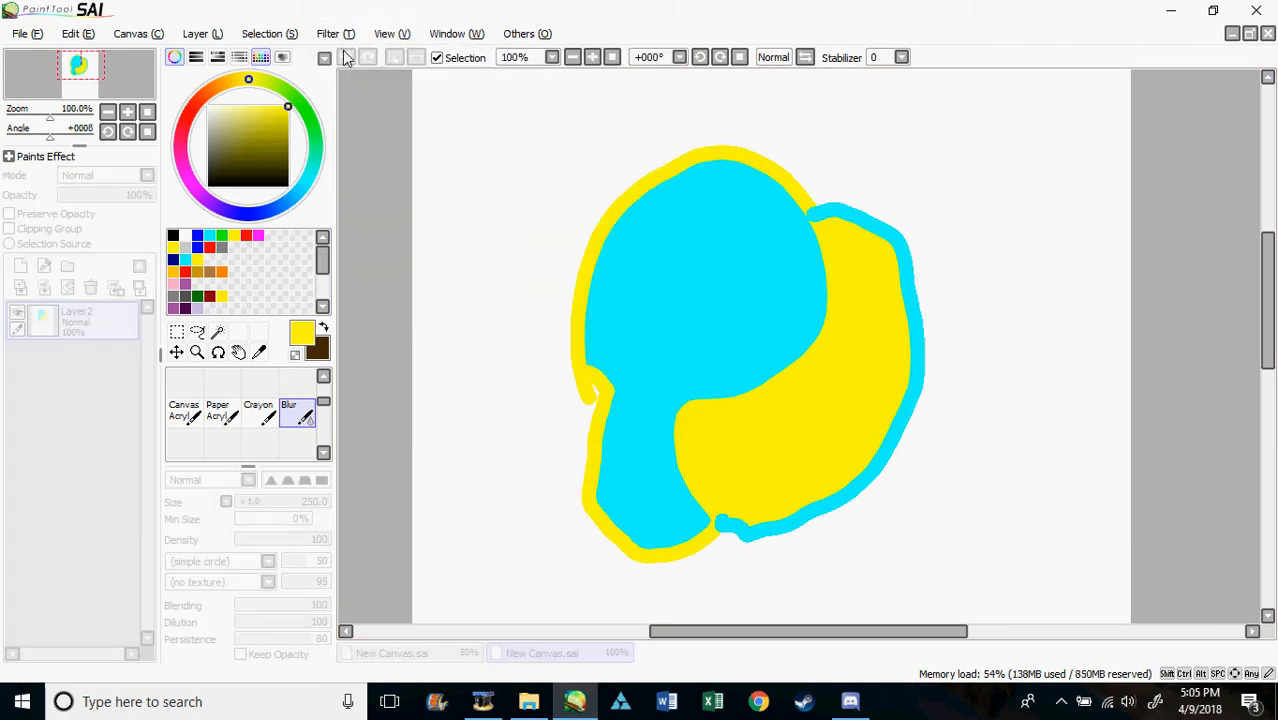
key(ctrl+u)
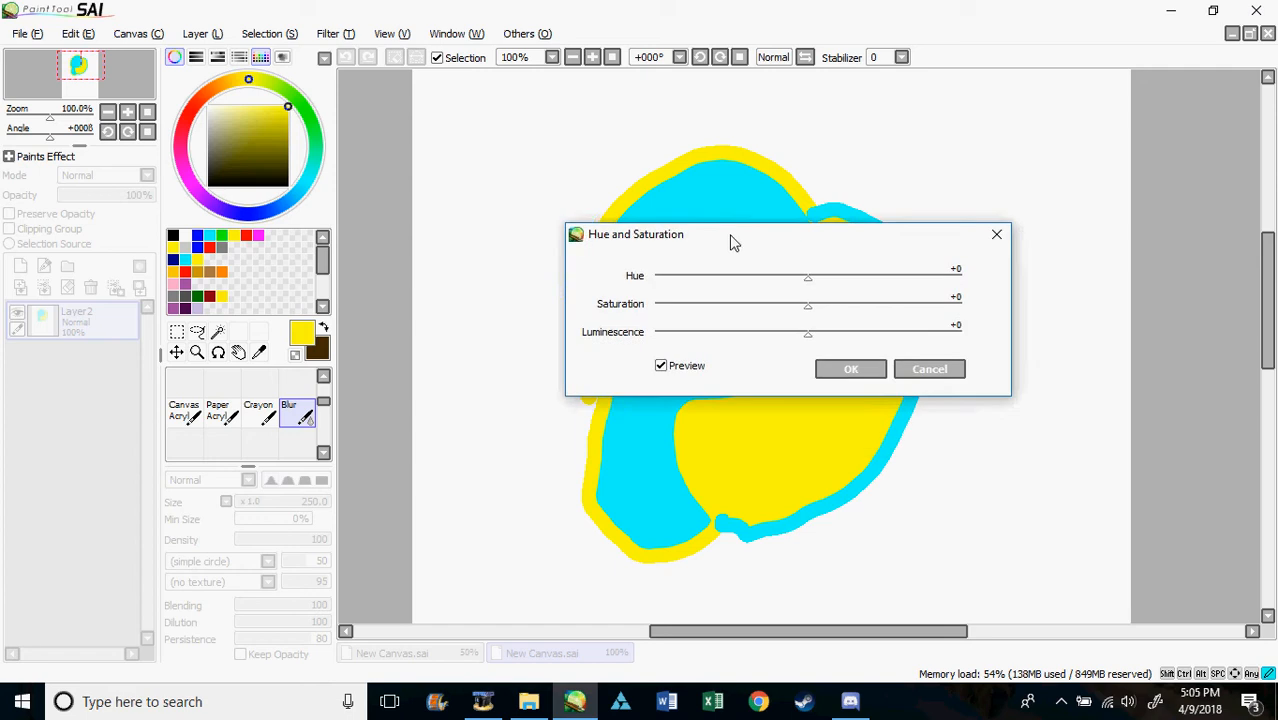
drag(730, 240, 939, 148)
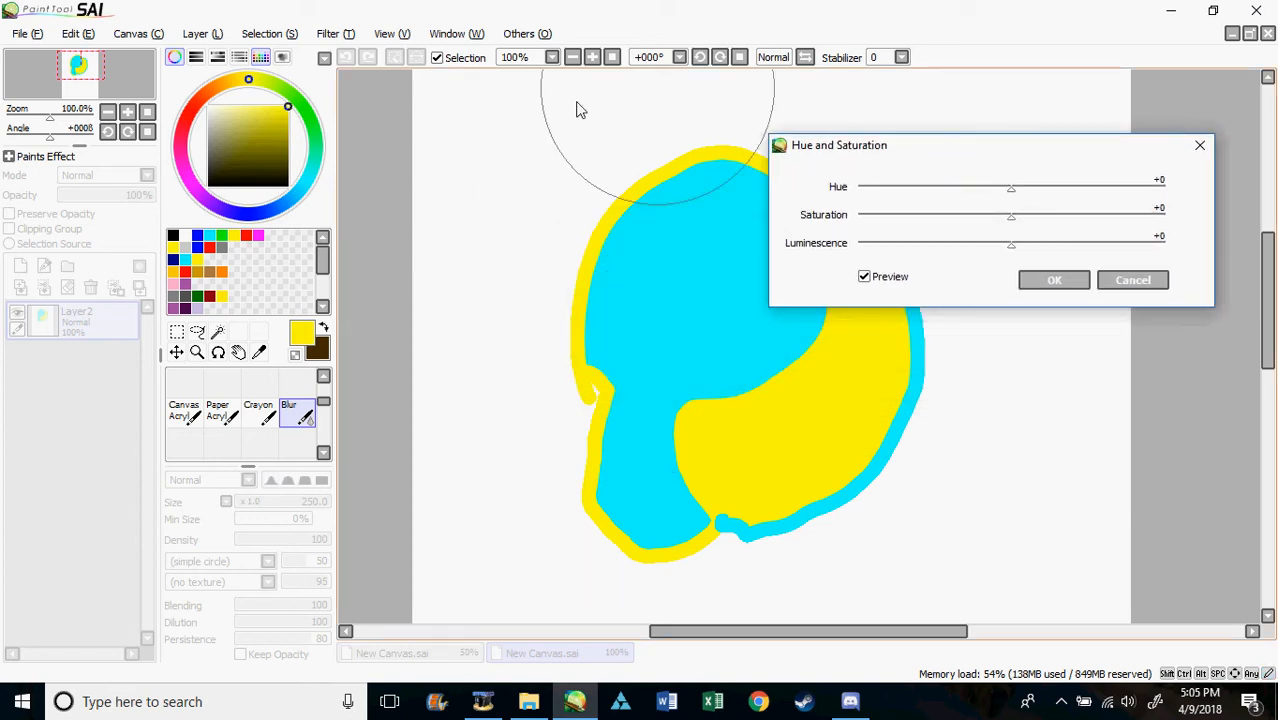
click(1133, 280)
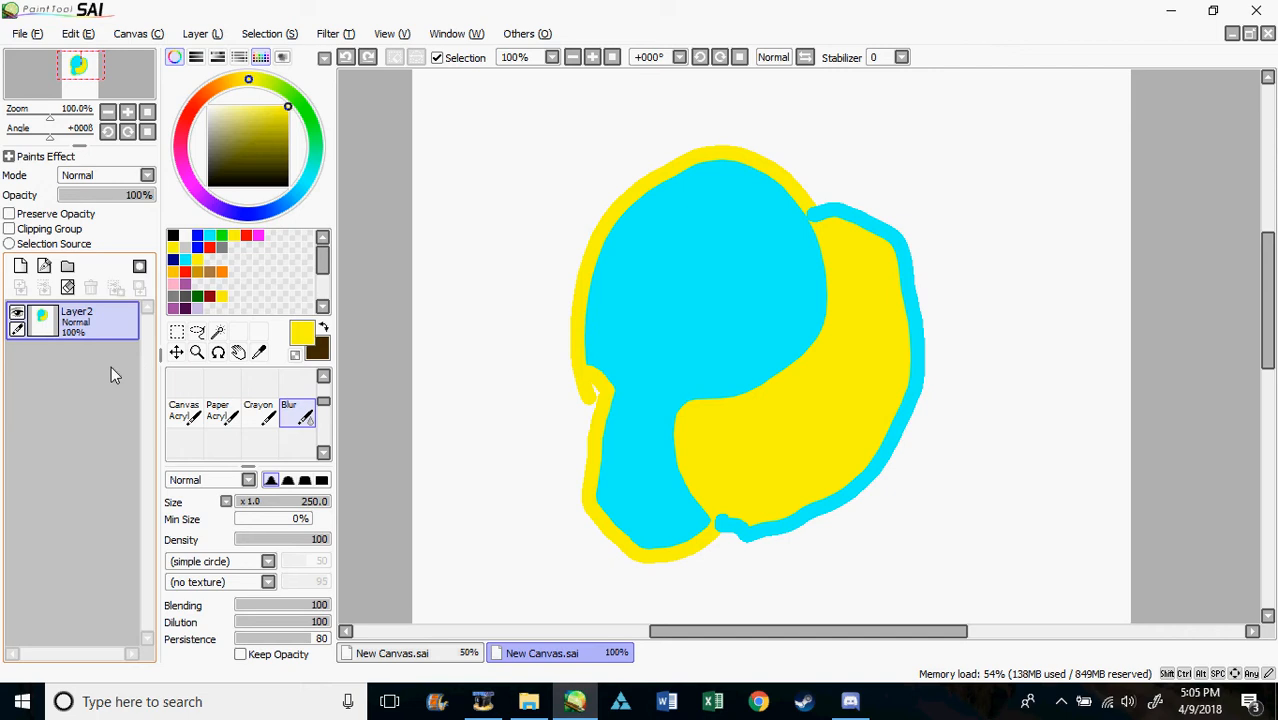
Add a layer beneath Layer2 and draw a red size 16 Legacy Pen curve on it, passing behind the cyan and yellow shapes
click(20, 265)
drag(81, 364, 44, 290)
click(209, 259)
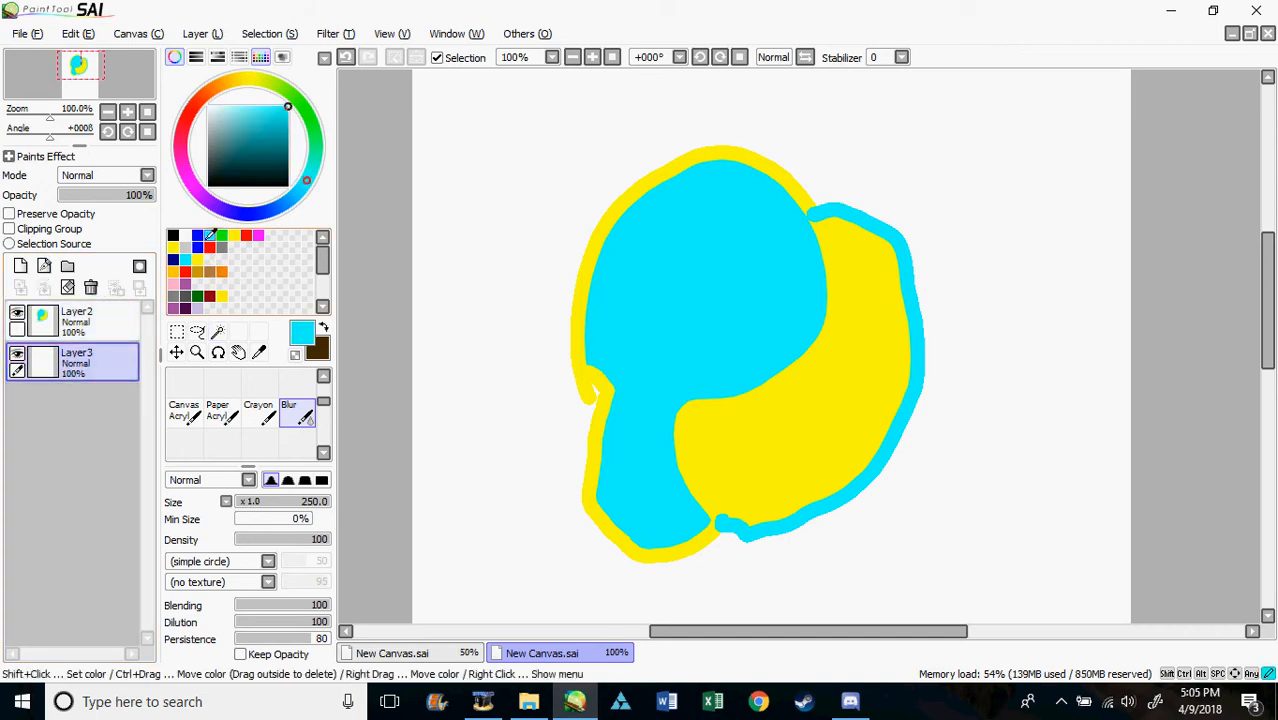
click(209, 247)
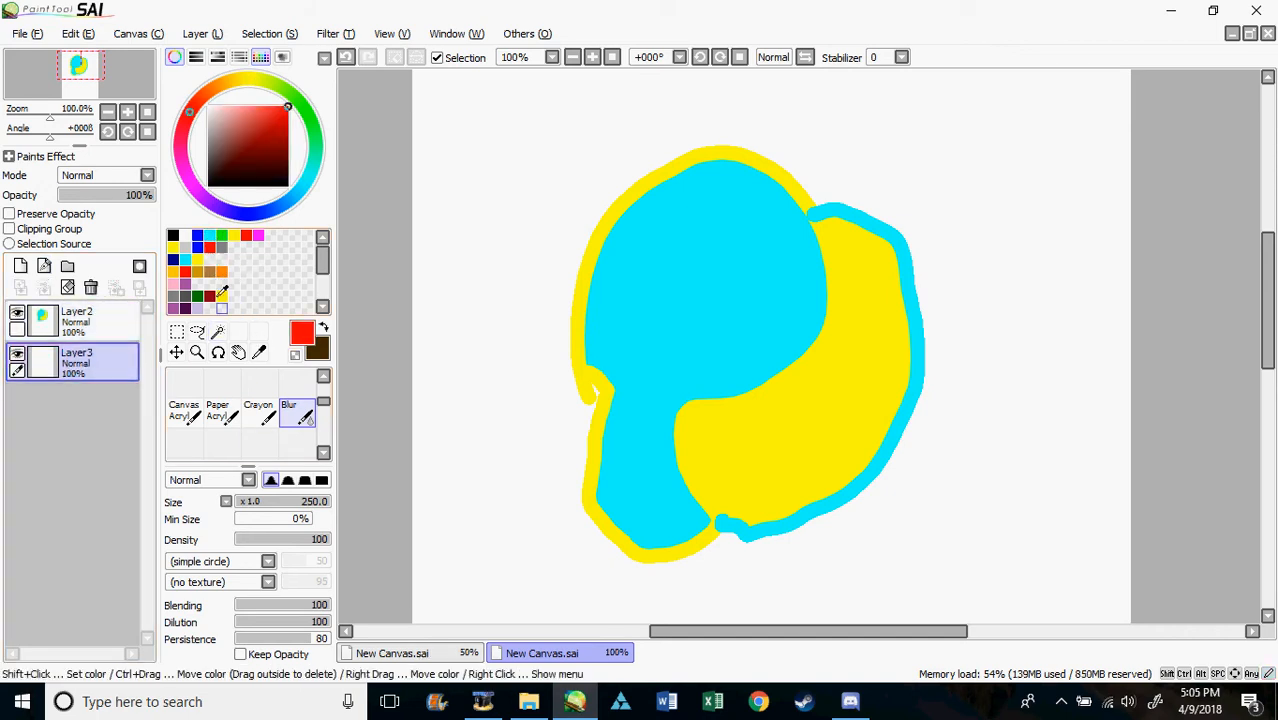
scroll(234, 430, up, 2)
click(232, 416)
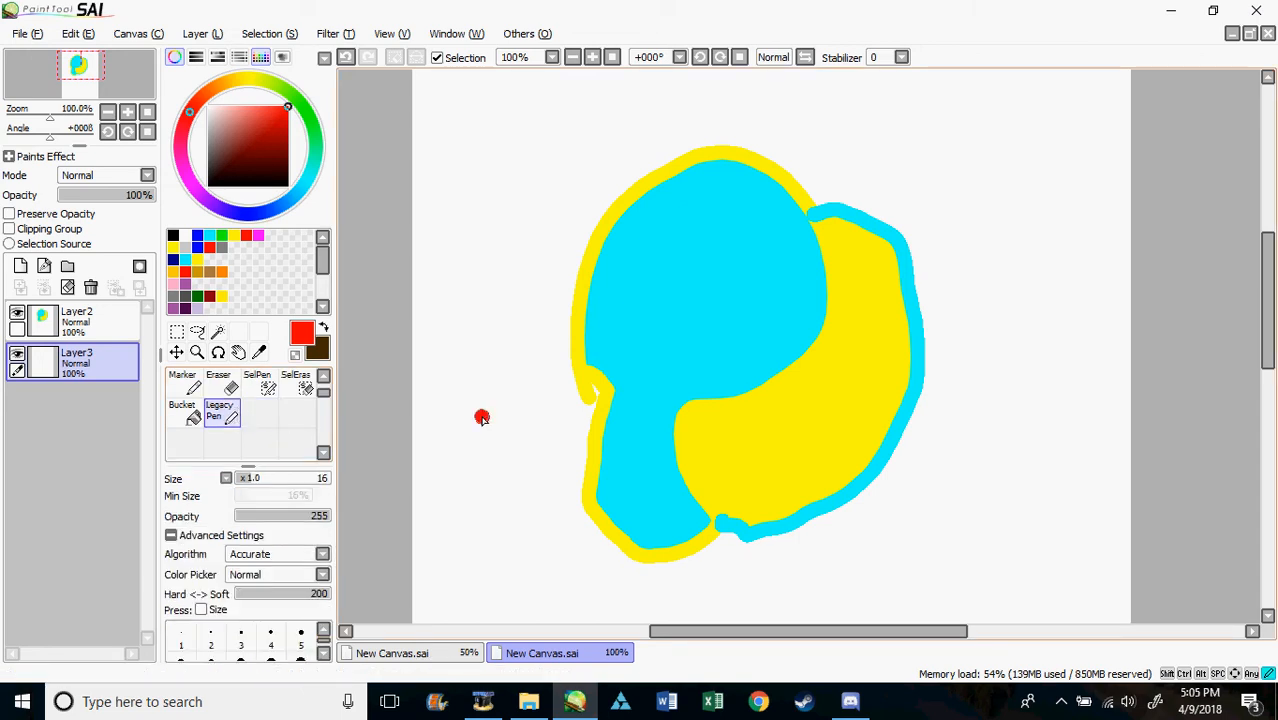
mouse_move(482, 418)
mouse_down()
mouse_move(743, 245)
mouse_move(1036, 257)
mouse_up()
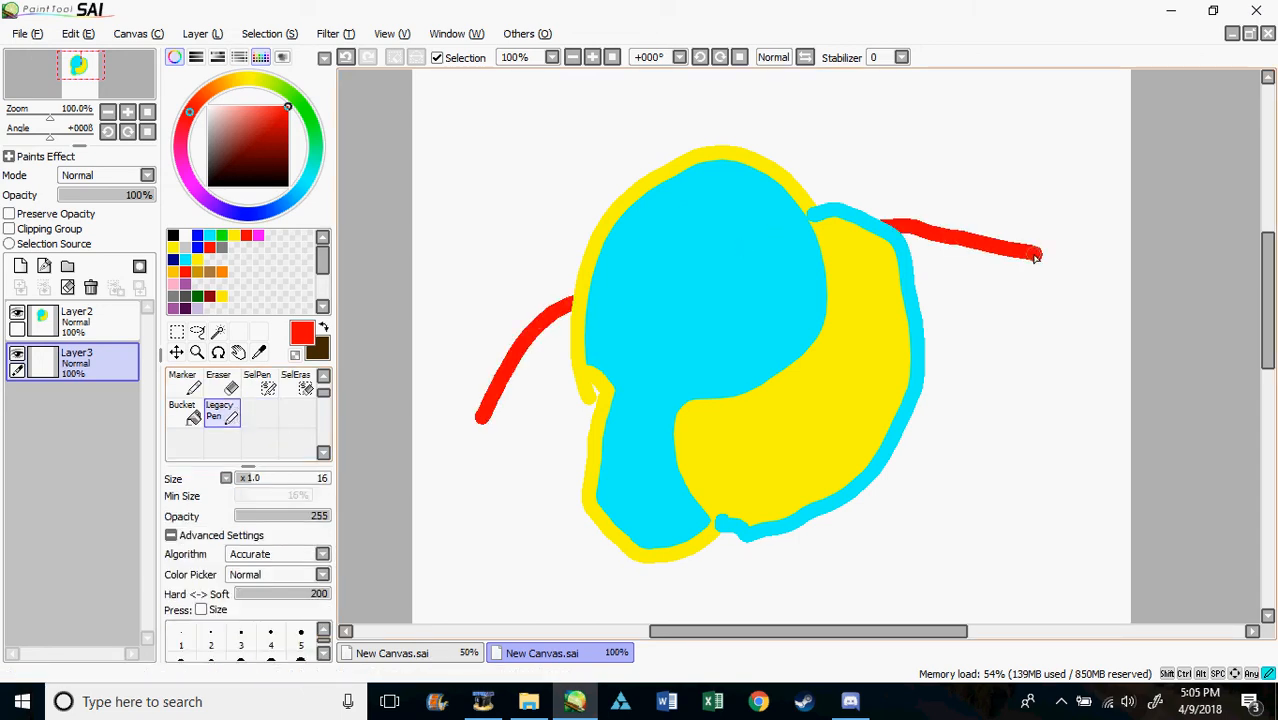
Preview a Hue shift of +51 on Layer2 with the Hue and Saturation filter, and cancel it
click(95, 325)
click(110, 372)
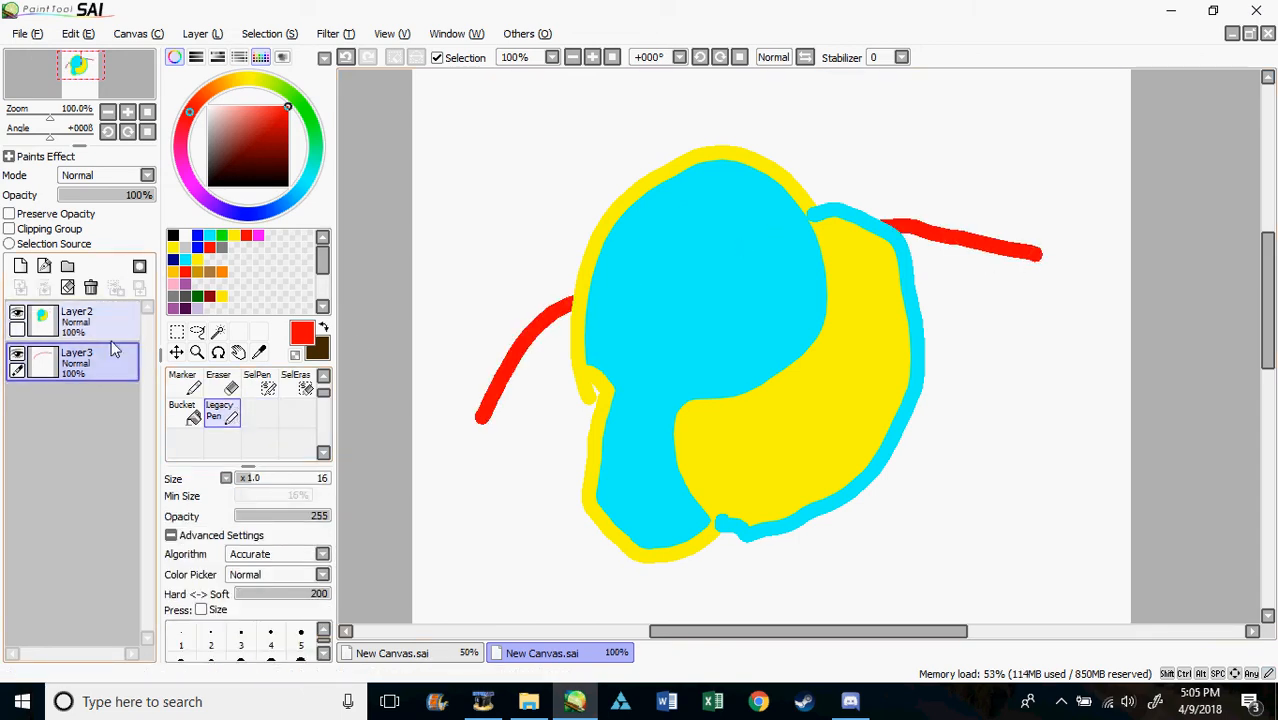
click(112, 335)
click(330, 33)
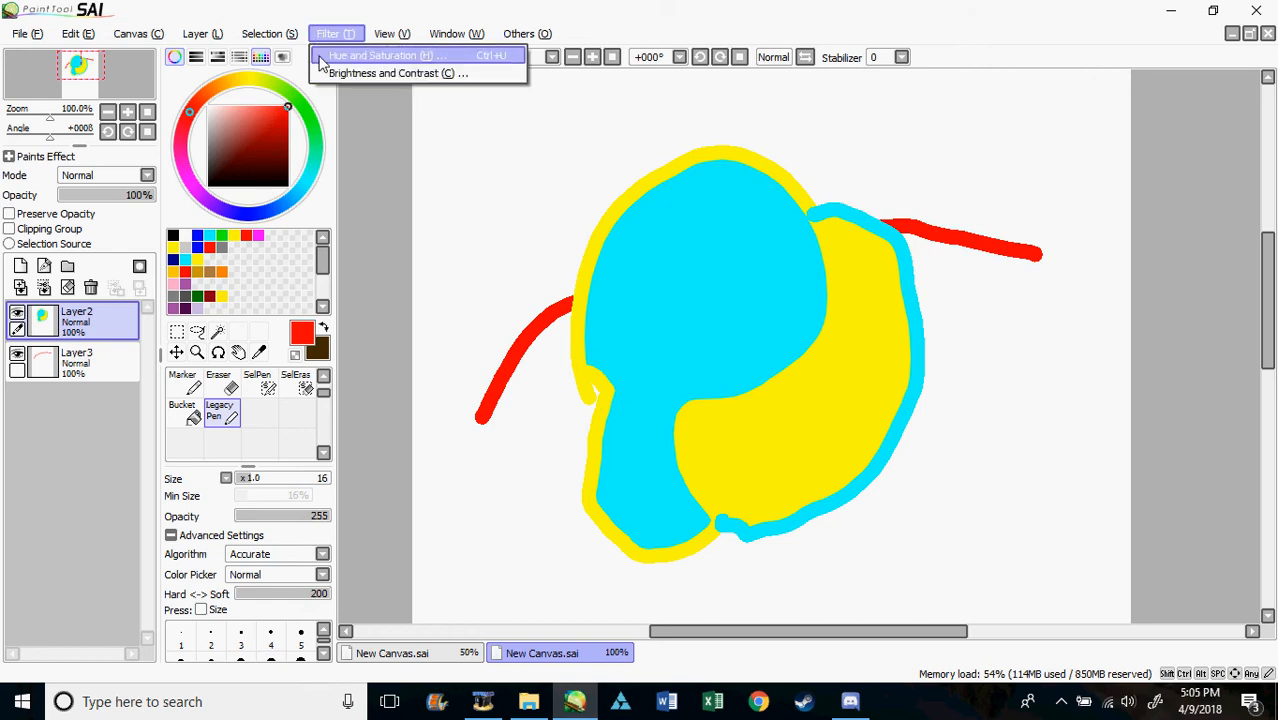
click(372, 50)
mouse_move(983, 205)
mouse_down()
mouse_move(1166, 193)
mouse_move(1085, 213)
mouse_move(958, 199)
mouse_move(1012, 190)
mouse_move(1118, 212)
mouse_move(1158, 143)
mouse_up()
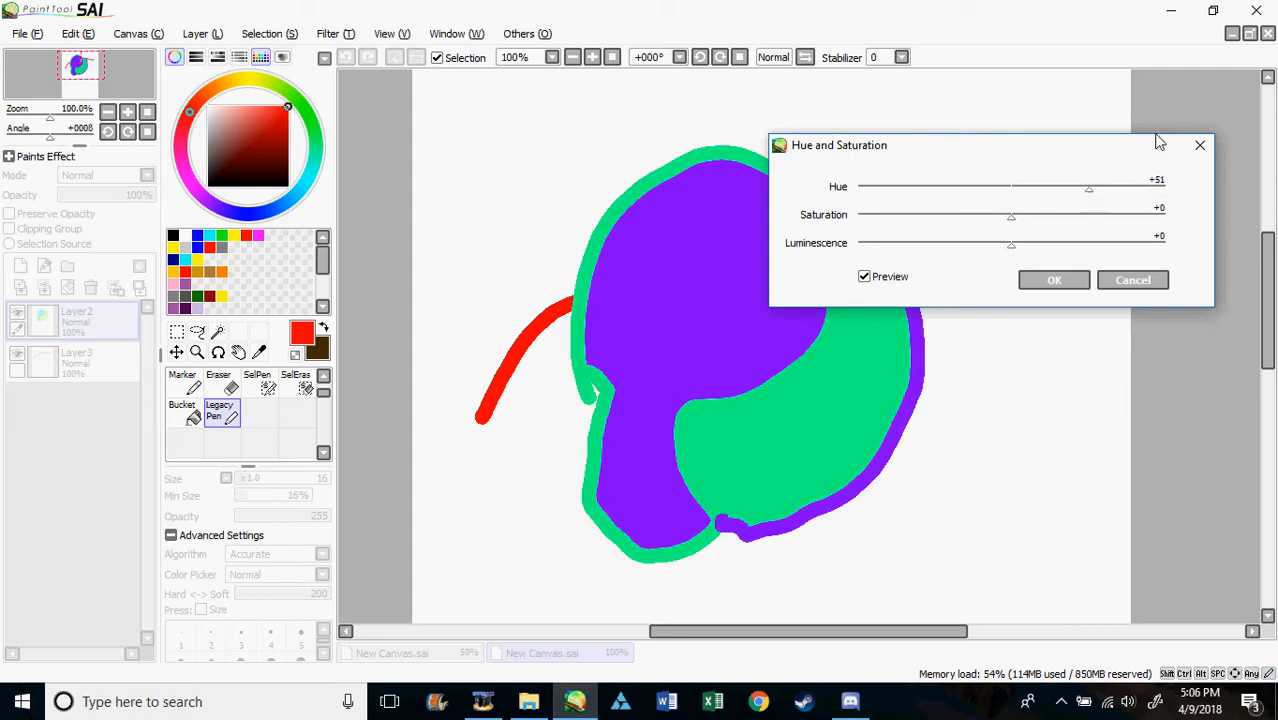
click(1204, 151)
Select a rectangle across the cyan and yellow areas, preview a Hue shift of -69 within it, and cancel the filter
click(176, 332)
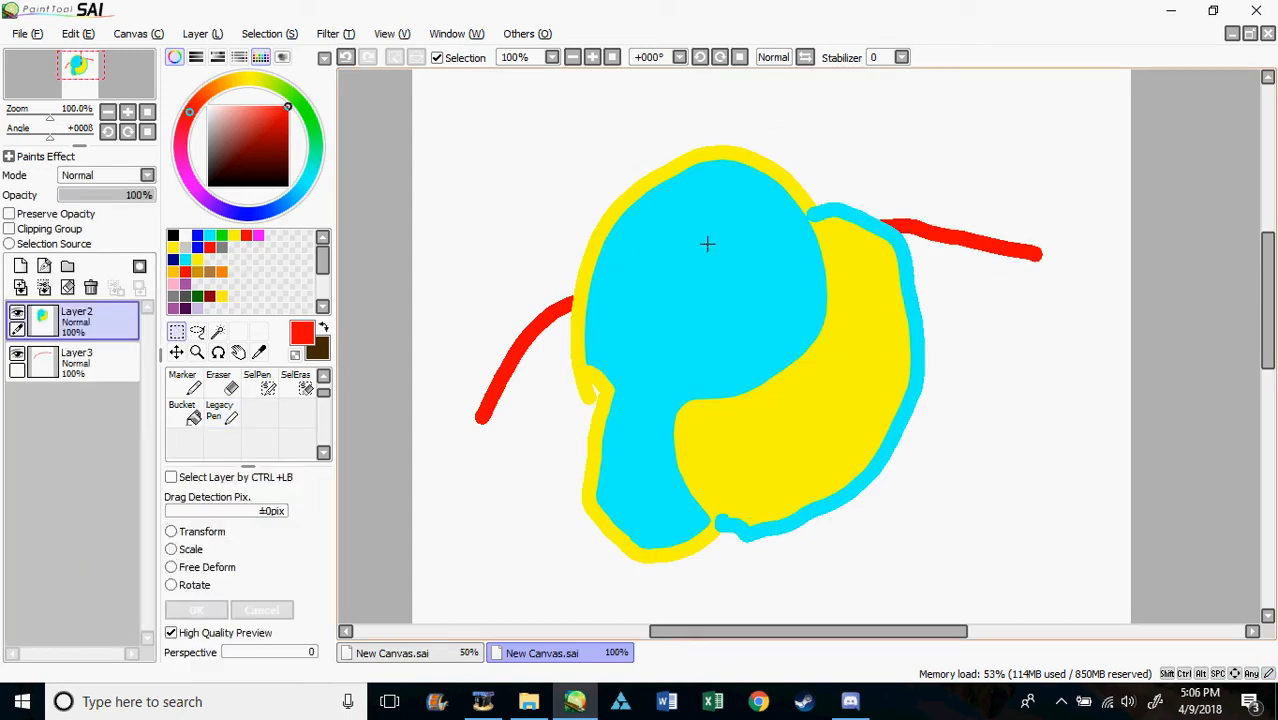
drag(714, 235, 850, 390)
click(335, 33)
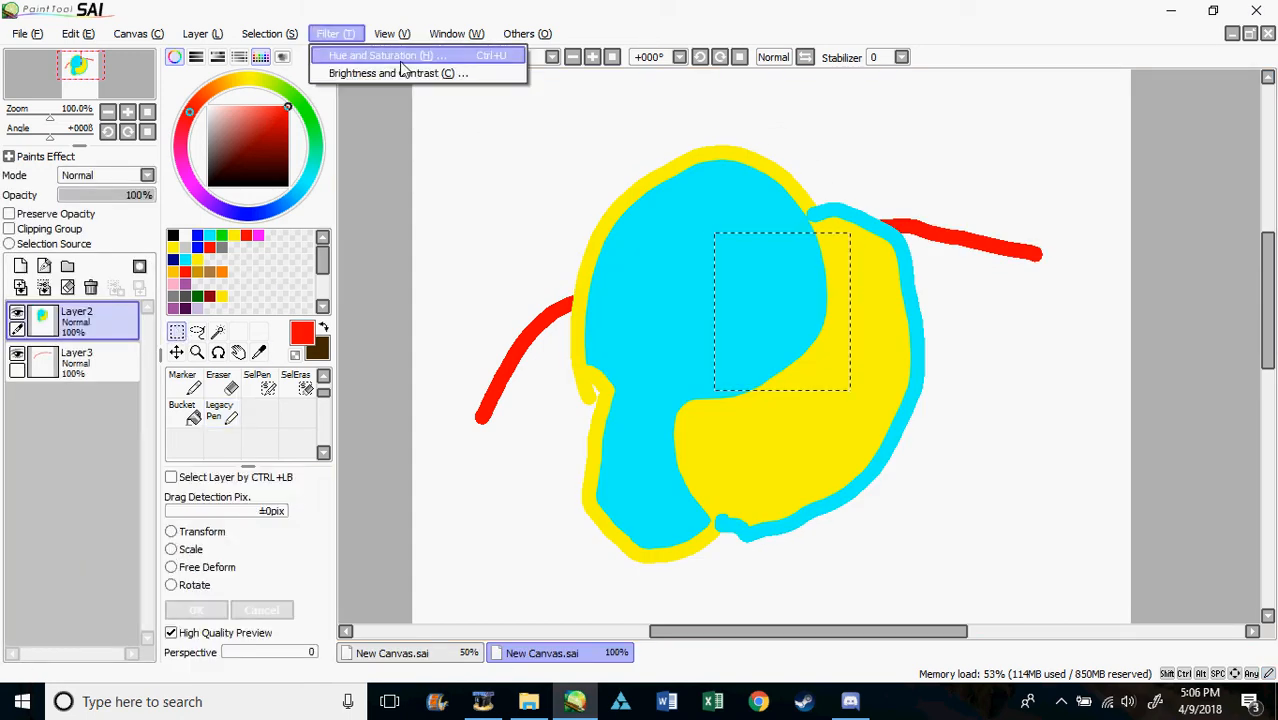
click(400, 53)
drag(1010, 188, 908, 211)
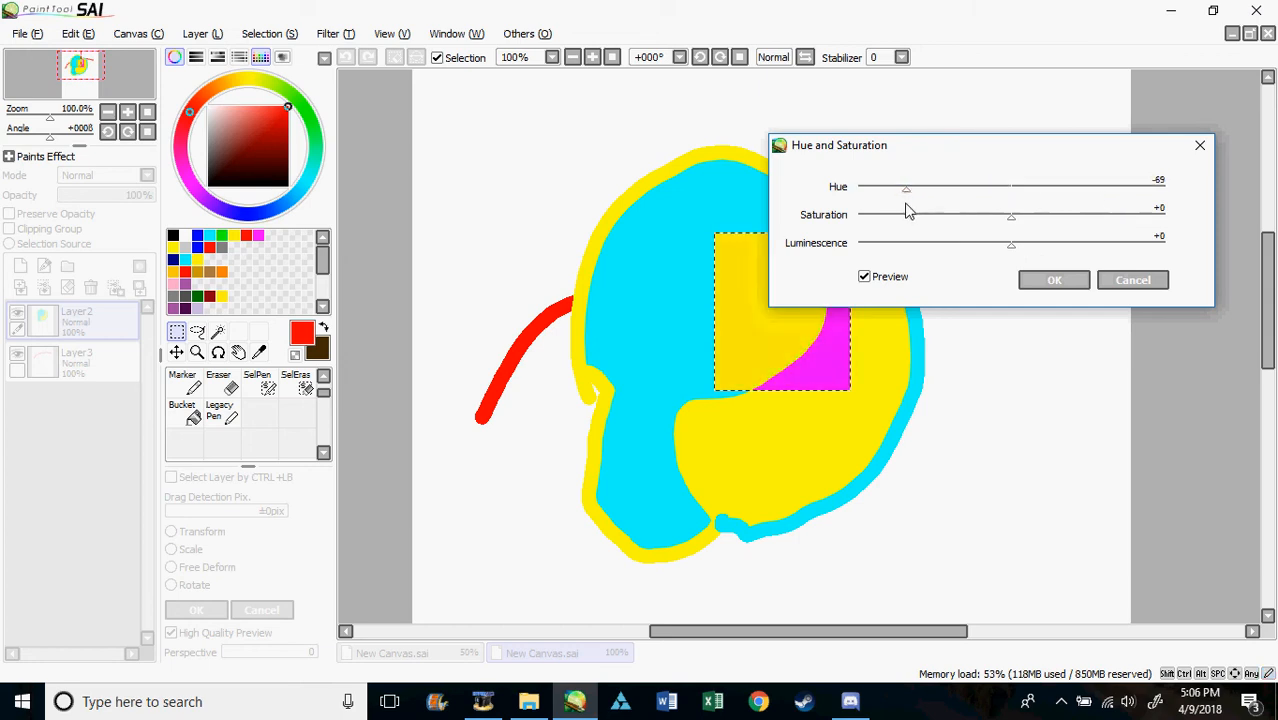
click(1200, 147)
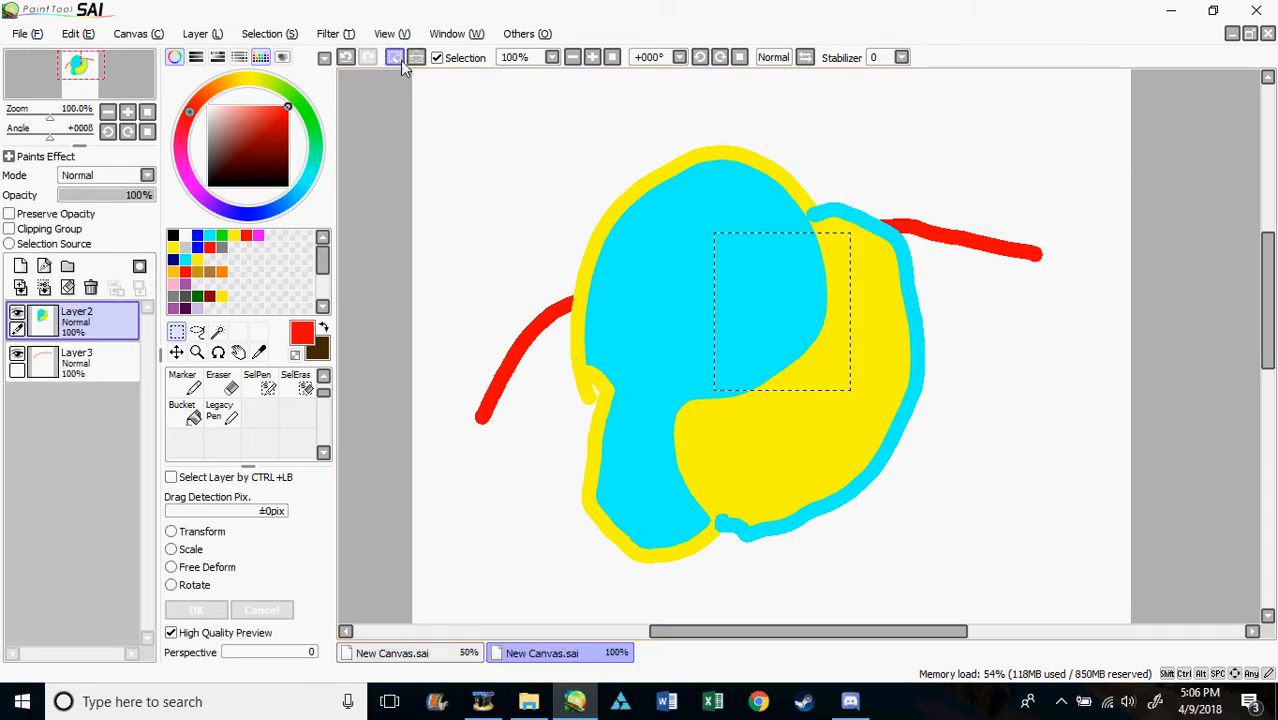
Without a selection, preview Hue and Saturation changes on all of Layer2, including Hue +52 and Saturation +54, and cancel them
click(335, 33)
click(363, 60)
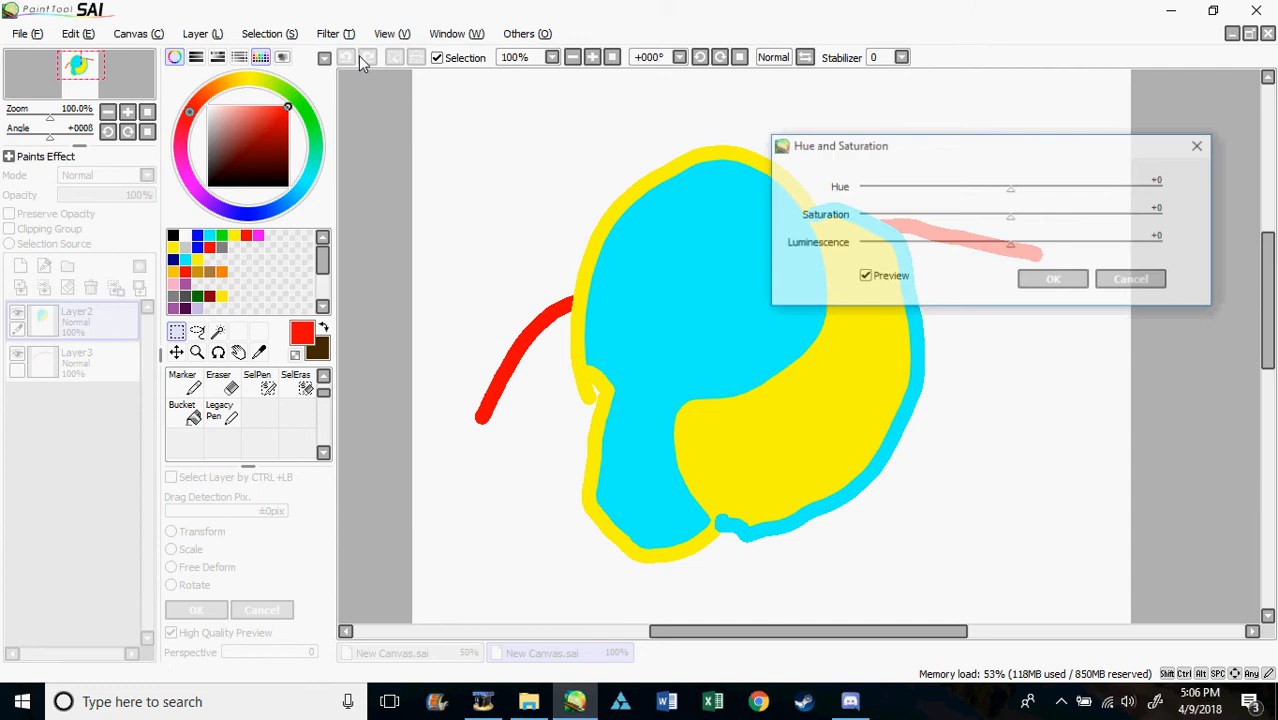
drag(1012, 188, 1095, 197)
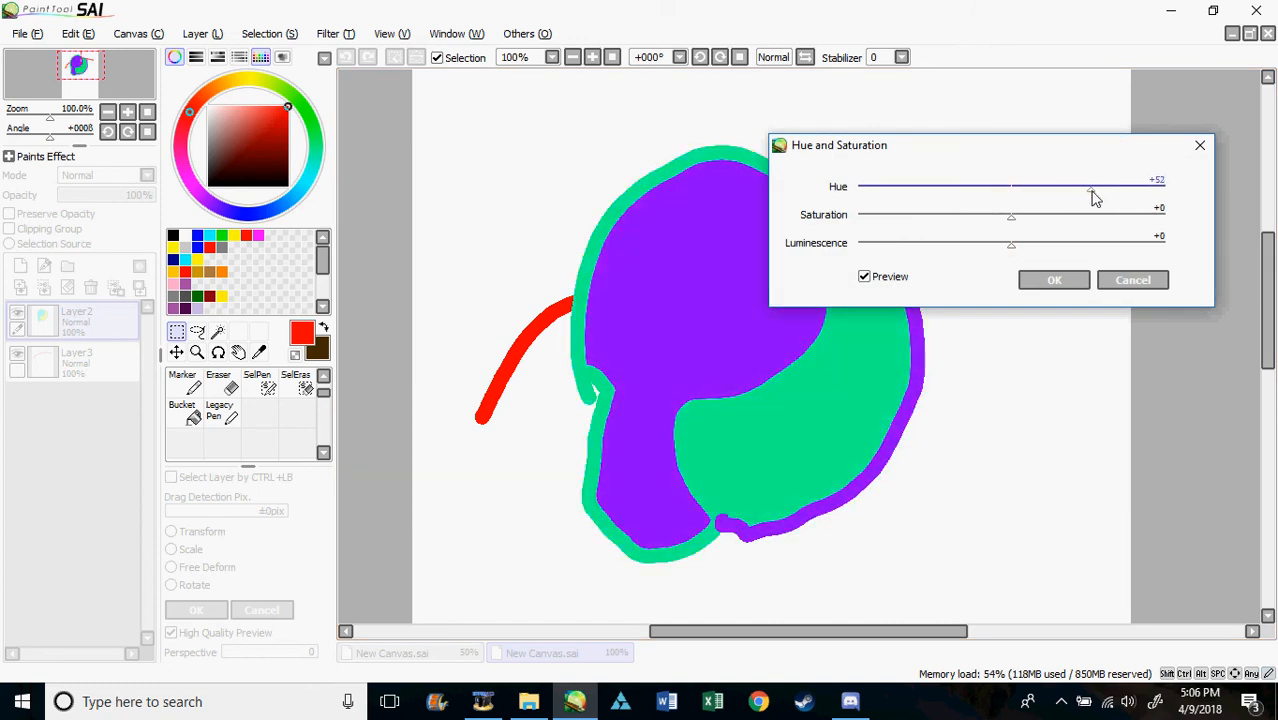
mouse_move(1011, 217)
mouse_down()
mouse_move(1094, 225)
mouse_move(1093, 194)
mouse_move(1016, 208)
mouse_up()
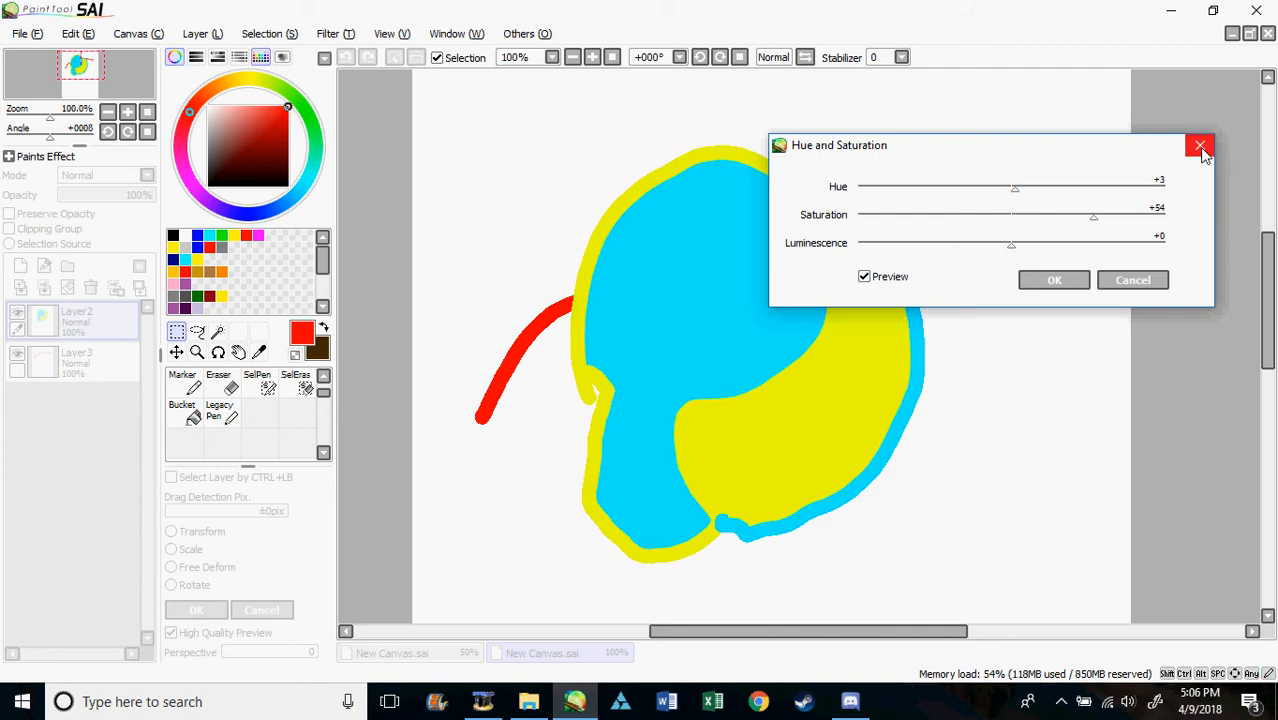
click(1200, 145)
Select a narrow upright rectangle beside the cyan shape and Bucket-fill it with the golden-brown swatch color
click(209, 271)
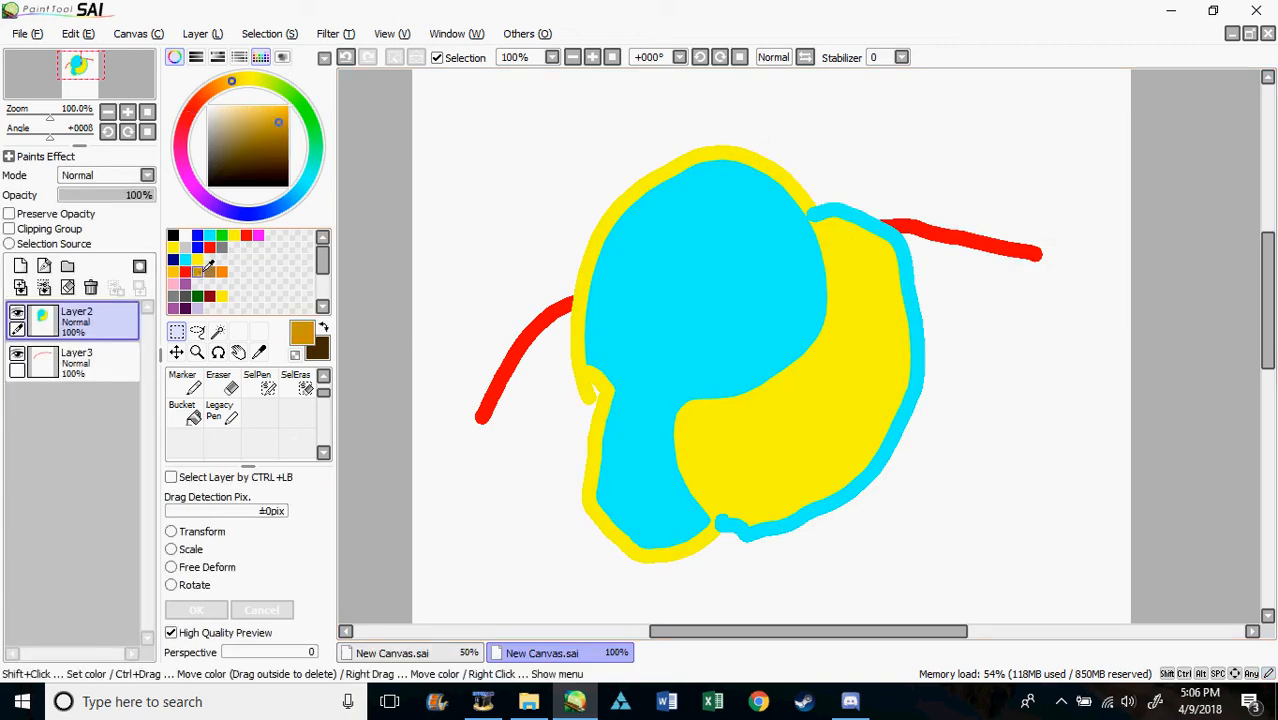
drag(544, 126, 518, 218)
click(183, 410)
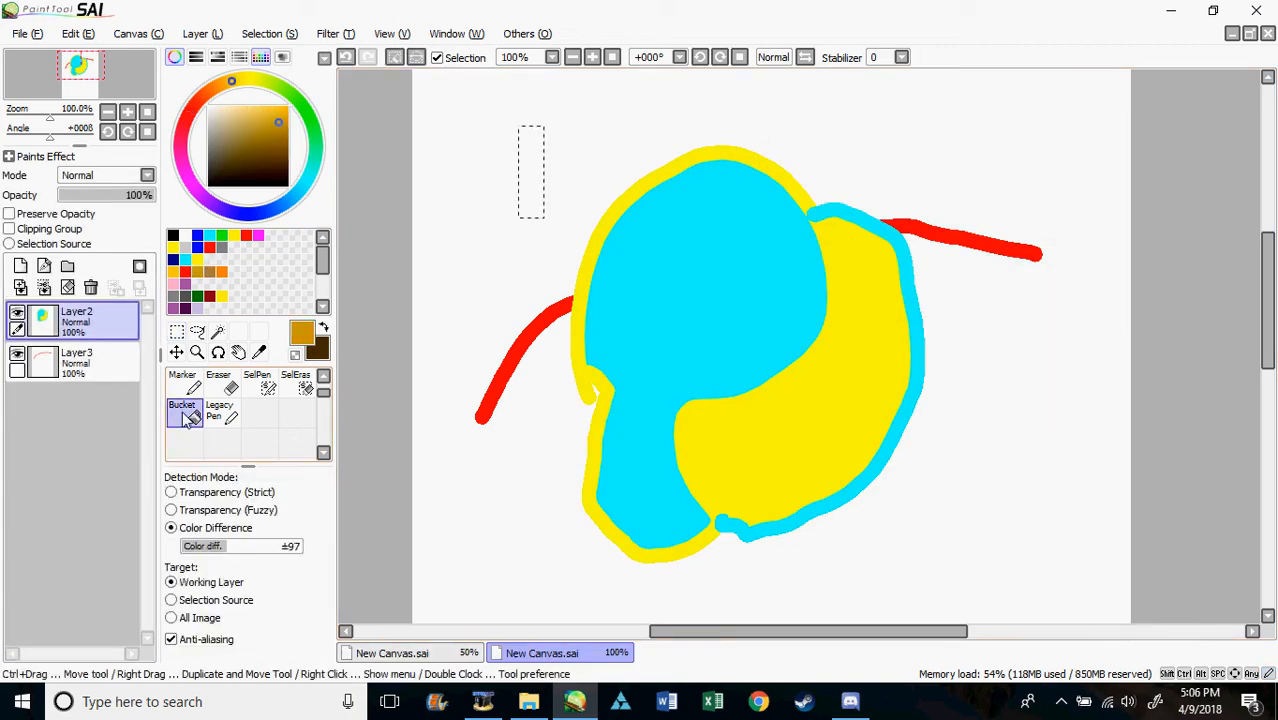
click(524, 200)
Open and cancel Brightness and Contrast, and preview a Saturation of -13 on the golden-brown rectangle without applying it
click(335, 33)
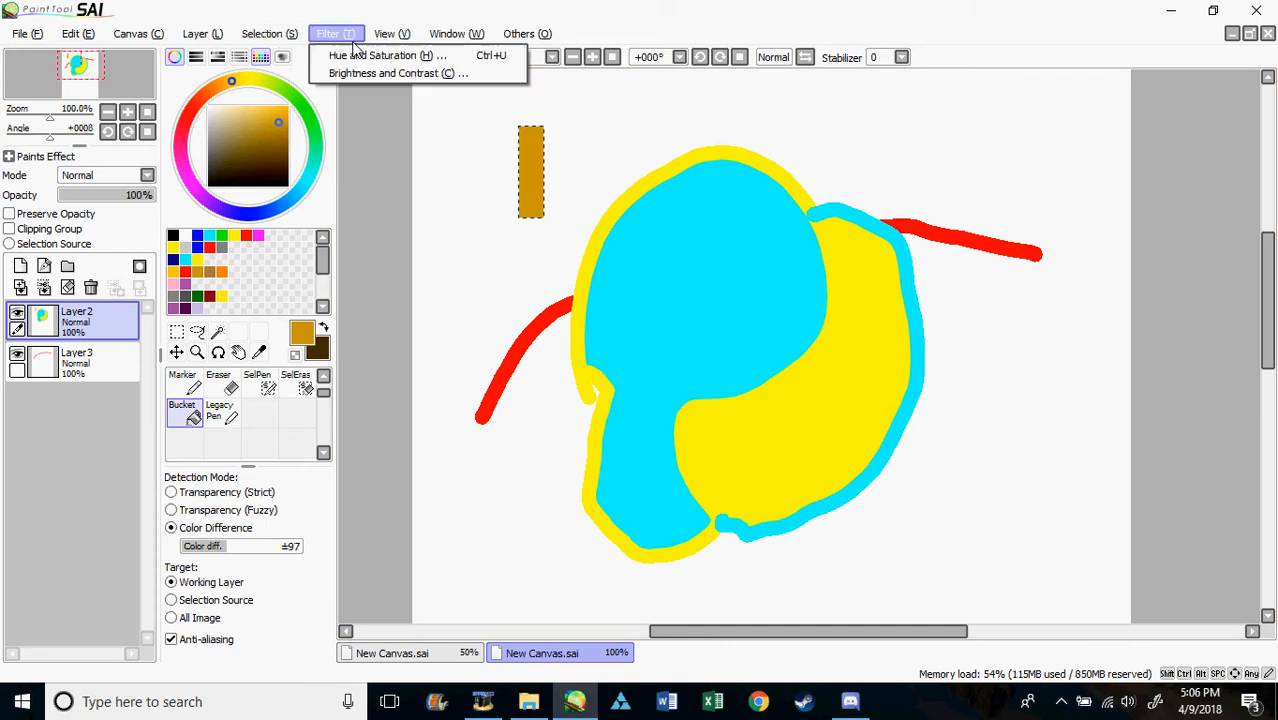
click(417, 78)
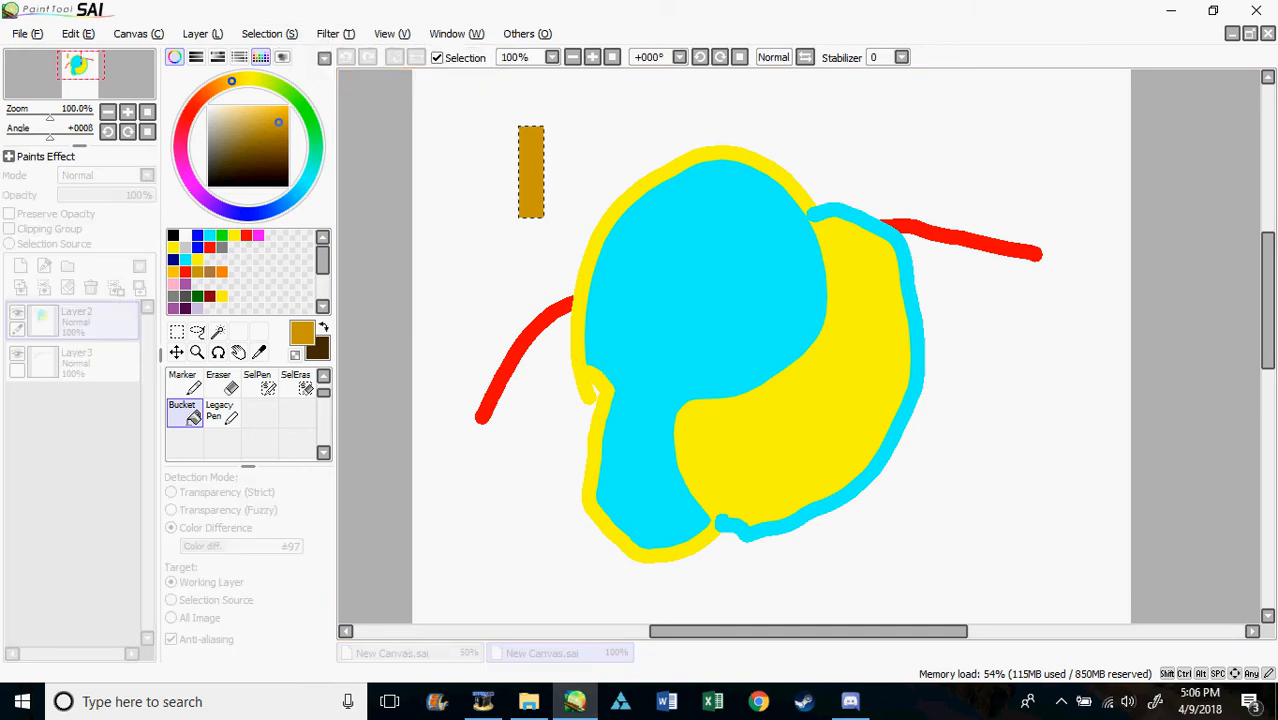
click(335, 33)
click(350, 56)
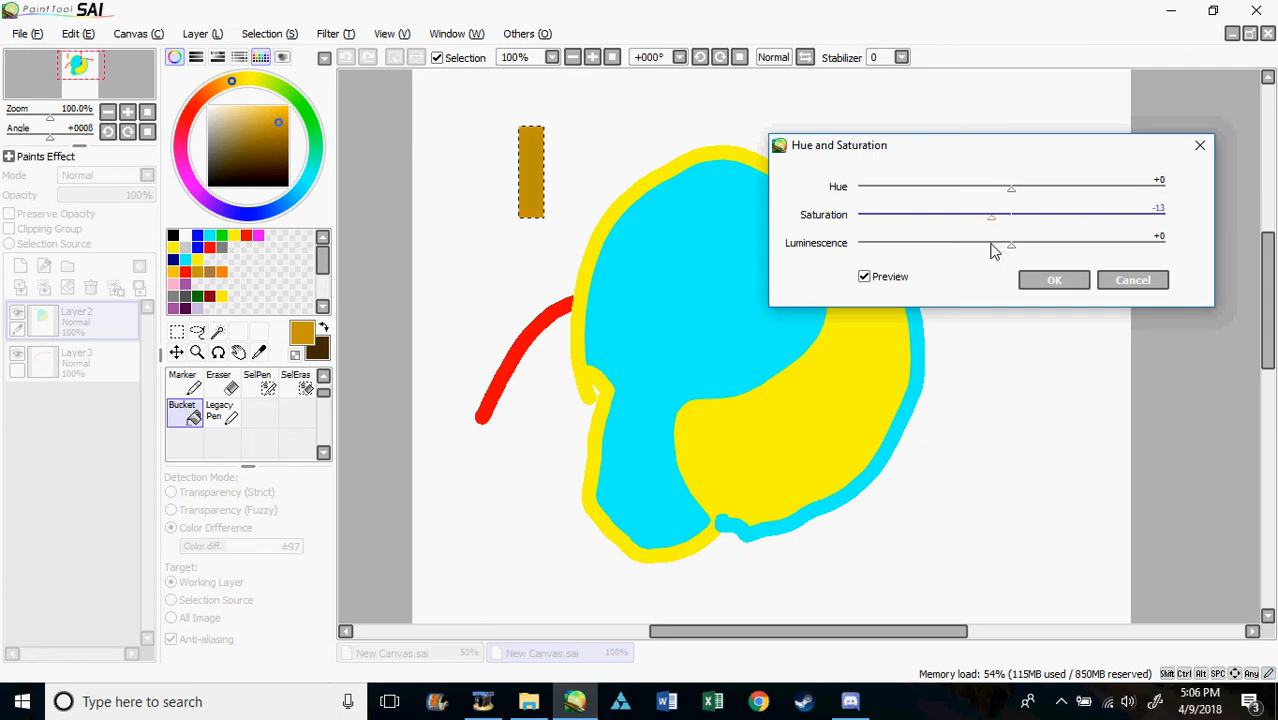
click(1200, 145)
Refill the rectangle with a muted tan, and preview Saturation +91 and Luminescence +7 on it without applying them
drag(242, 118, 230, 135)
click(520, 195)
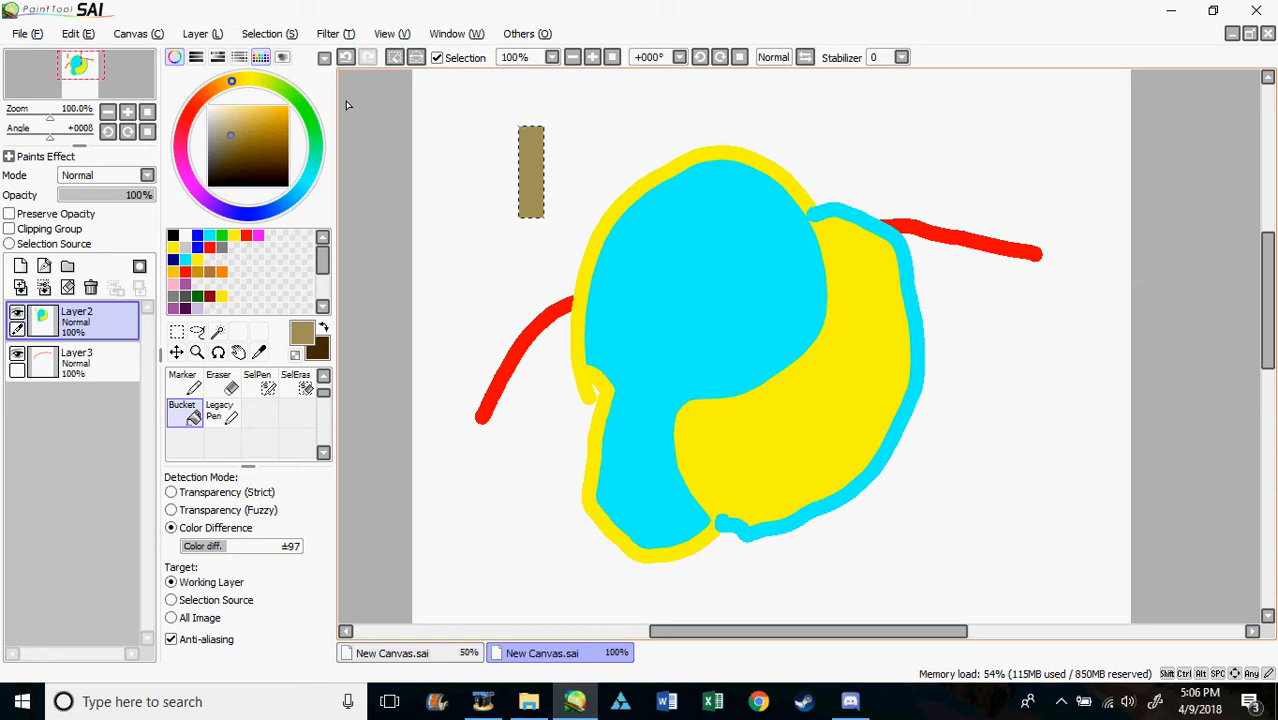
click(345, 34)
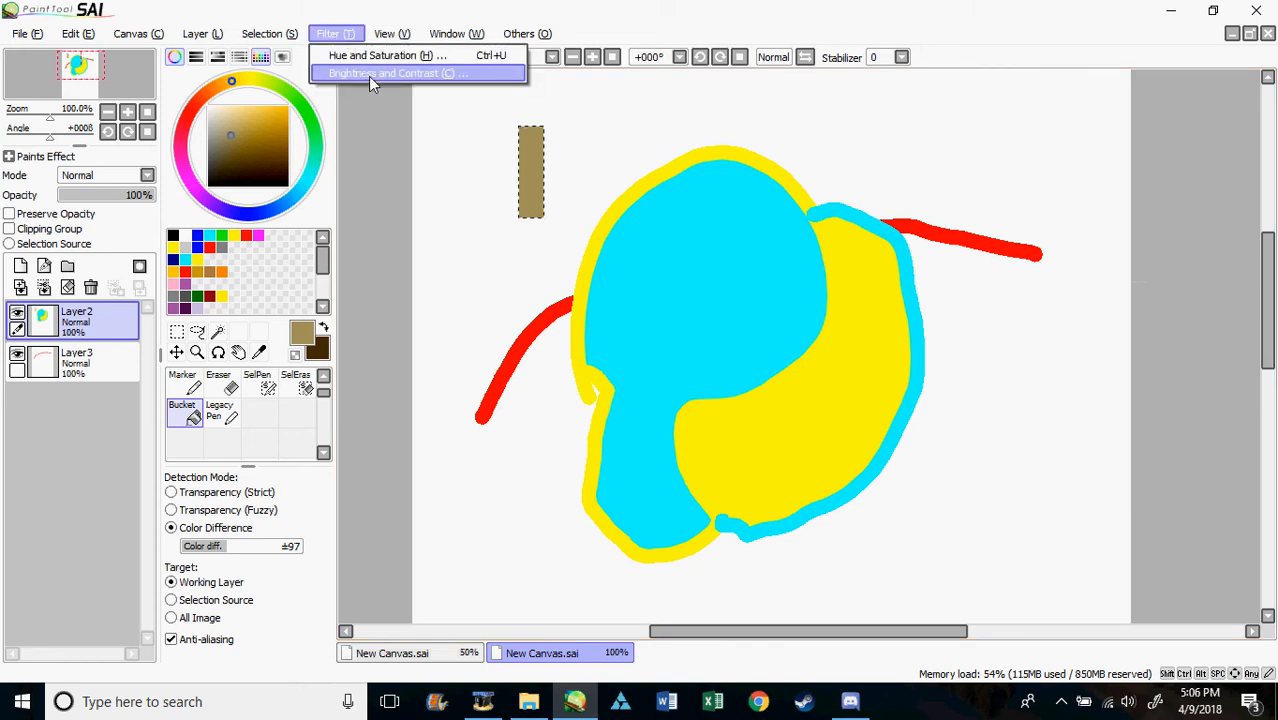
click(387, 55)
drag(1076, 208, 1150, 229)
mouse_move(1011, 245)
mouse_down()
mouse_move(1178, 239)
mouse_move(921, 251)
mouse_move(1173, 251)
mouse_move(882, 250)
mouse_move(867, 285)
mouse_move(1148, 260)
mouse_move(878, 272)
mouse_move(1021, 257)
mouse_up()
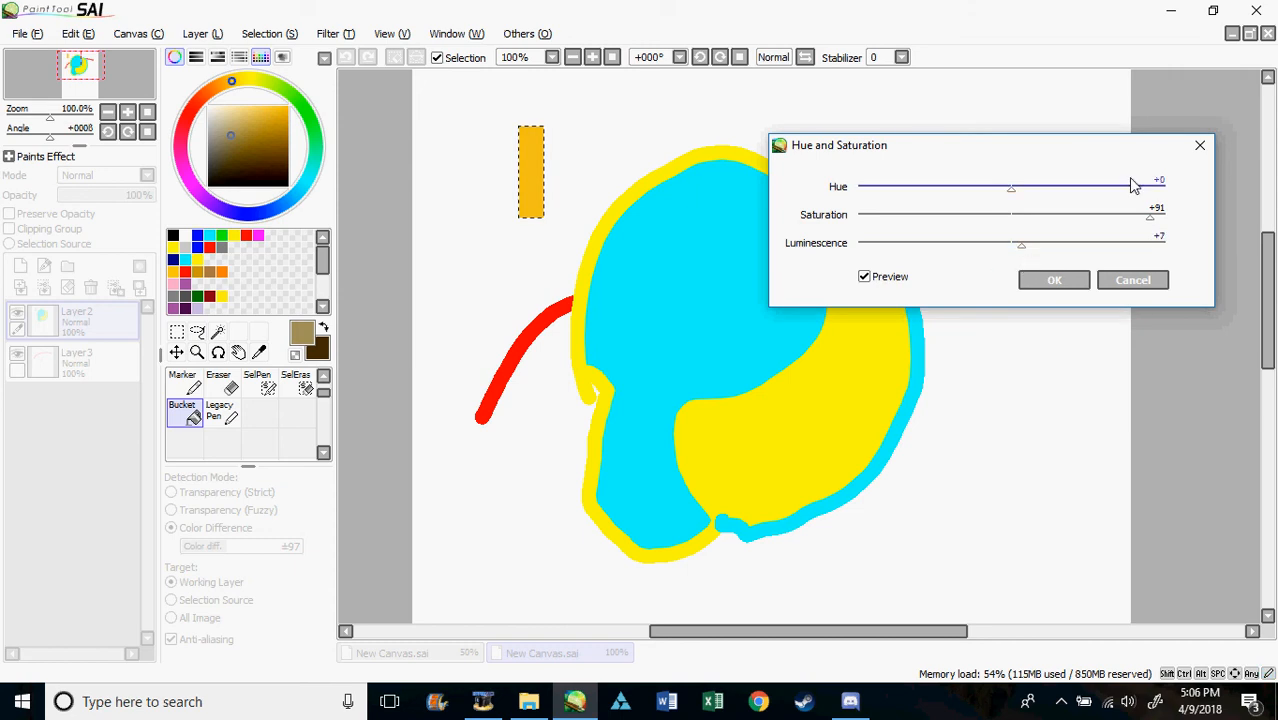
click(1199, 145)
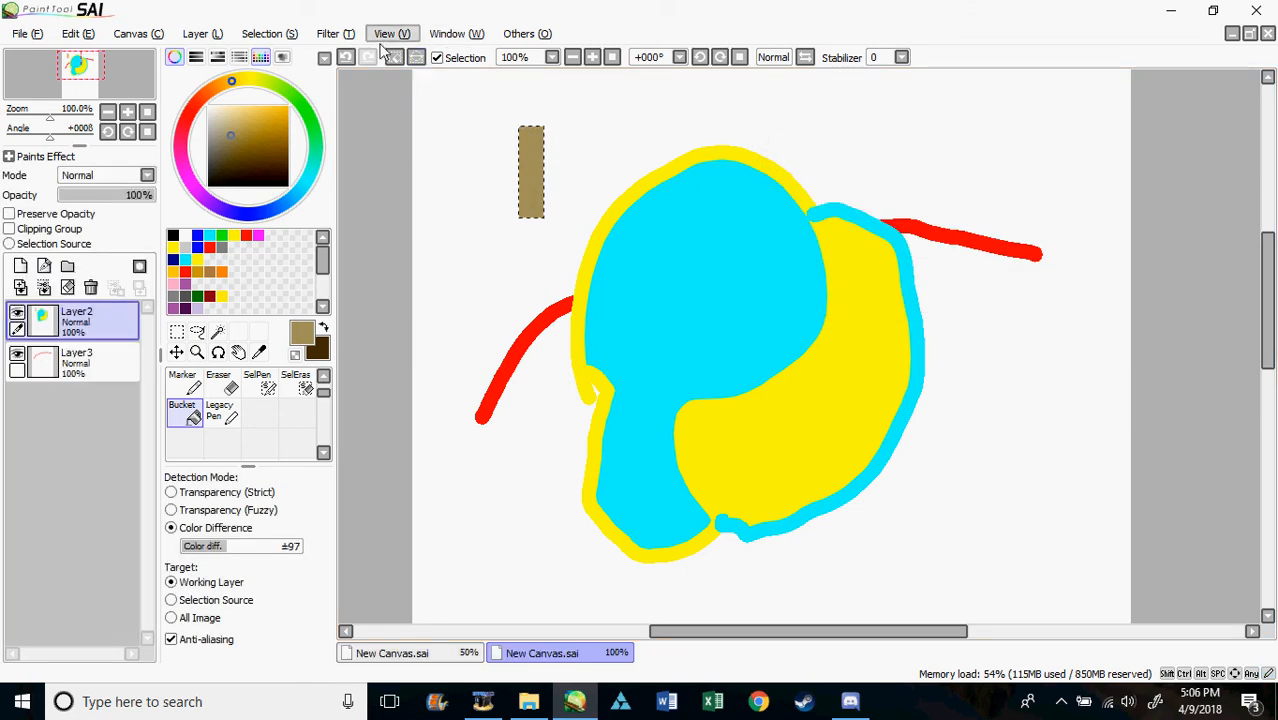
Preview Contrast +4 and Color Deepen +100 on Layer2 with the Brightness and Contrast filter, and cancel it
click(338, 36)
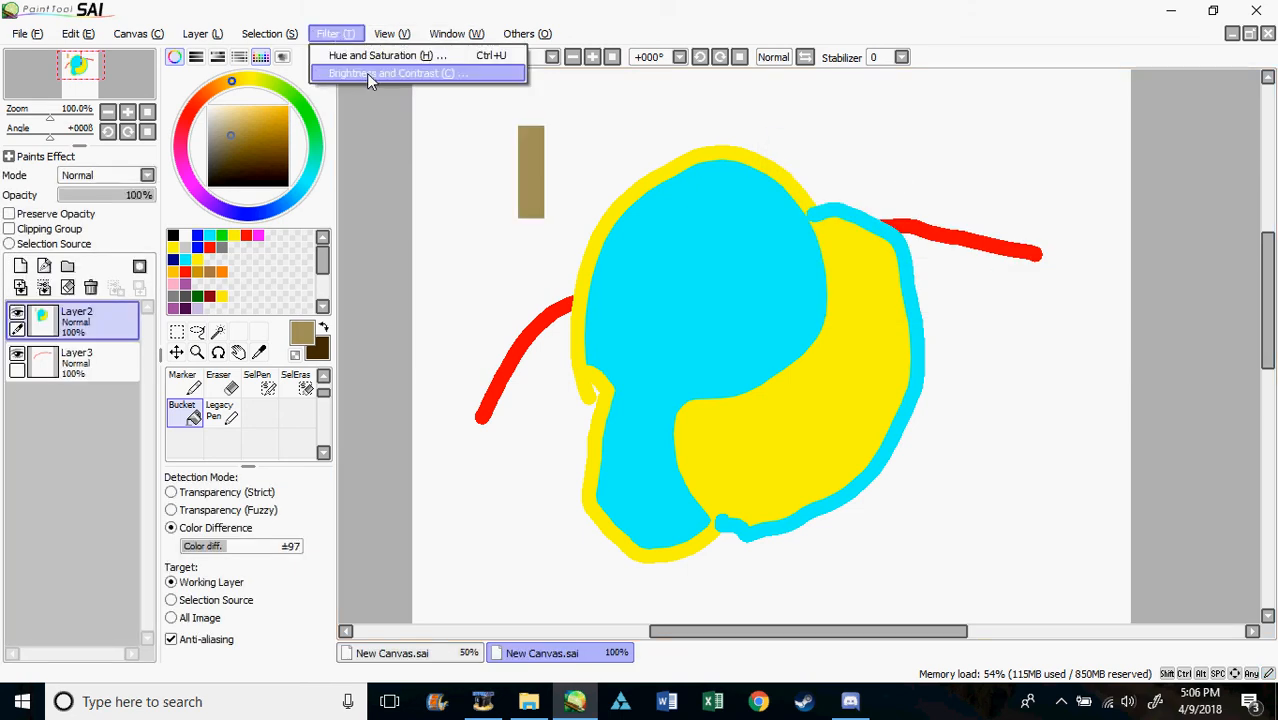
click(366, 73)
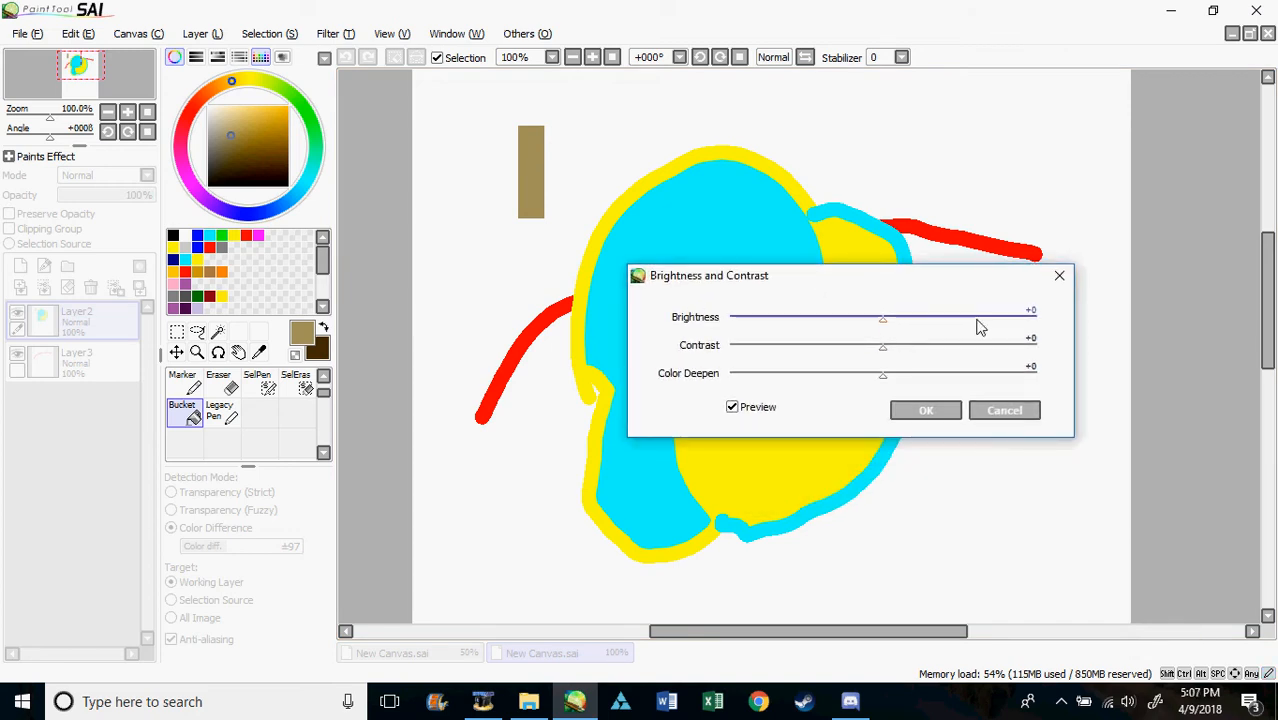
drag(910, 323, 1055, 366)
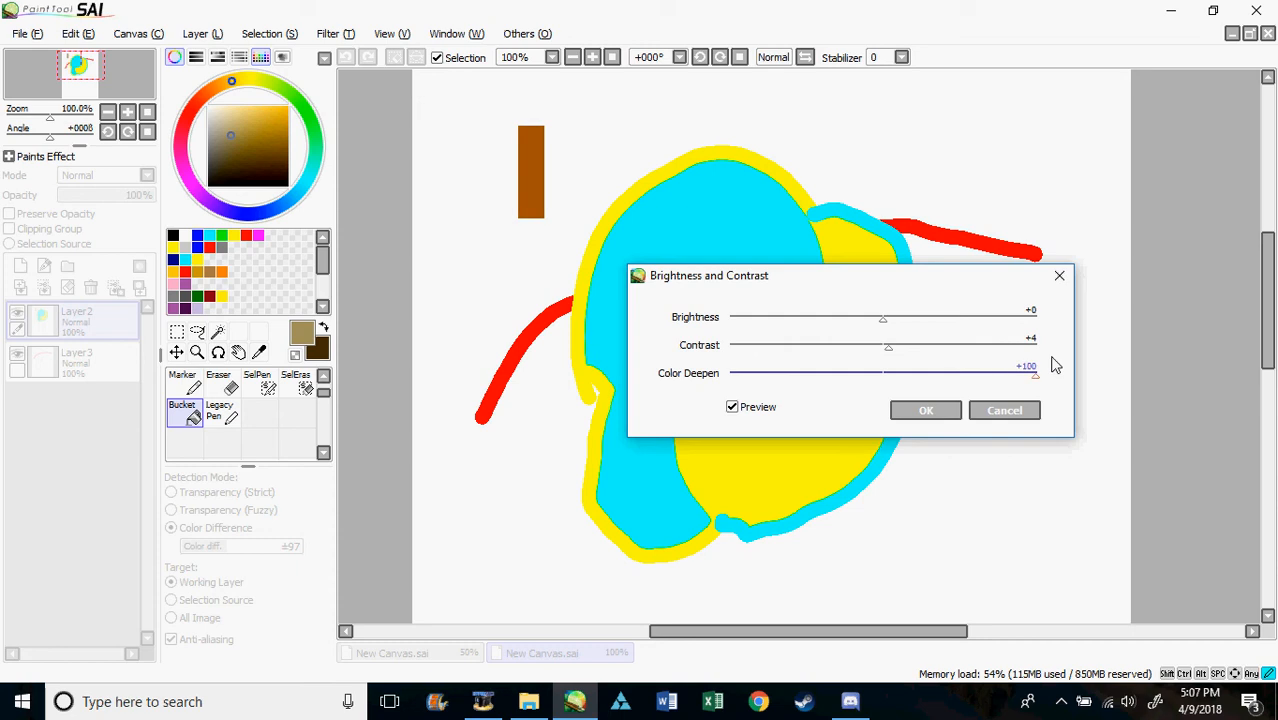
click(1059, 275)
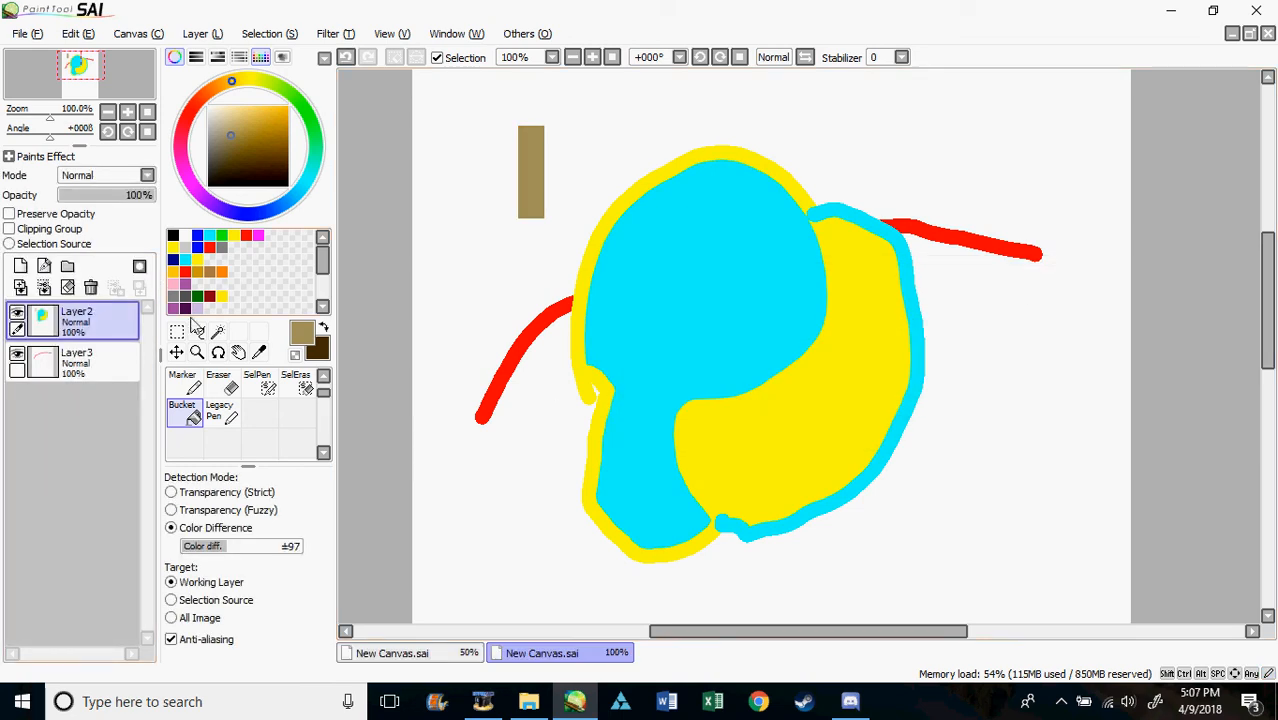
Delete Layer2 and clear the red curve from Layer3
click(198, 262)
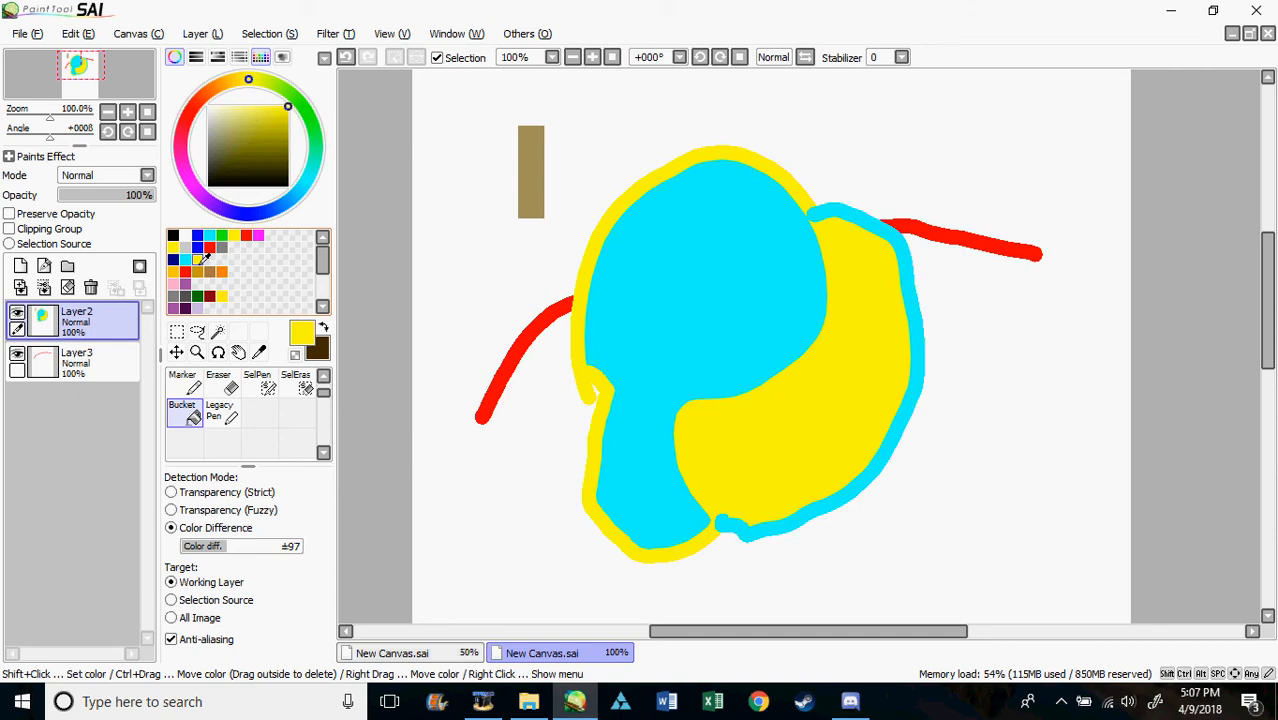
click(91, 288)
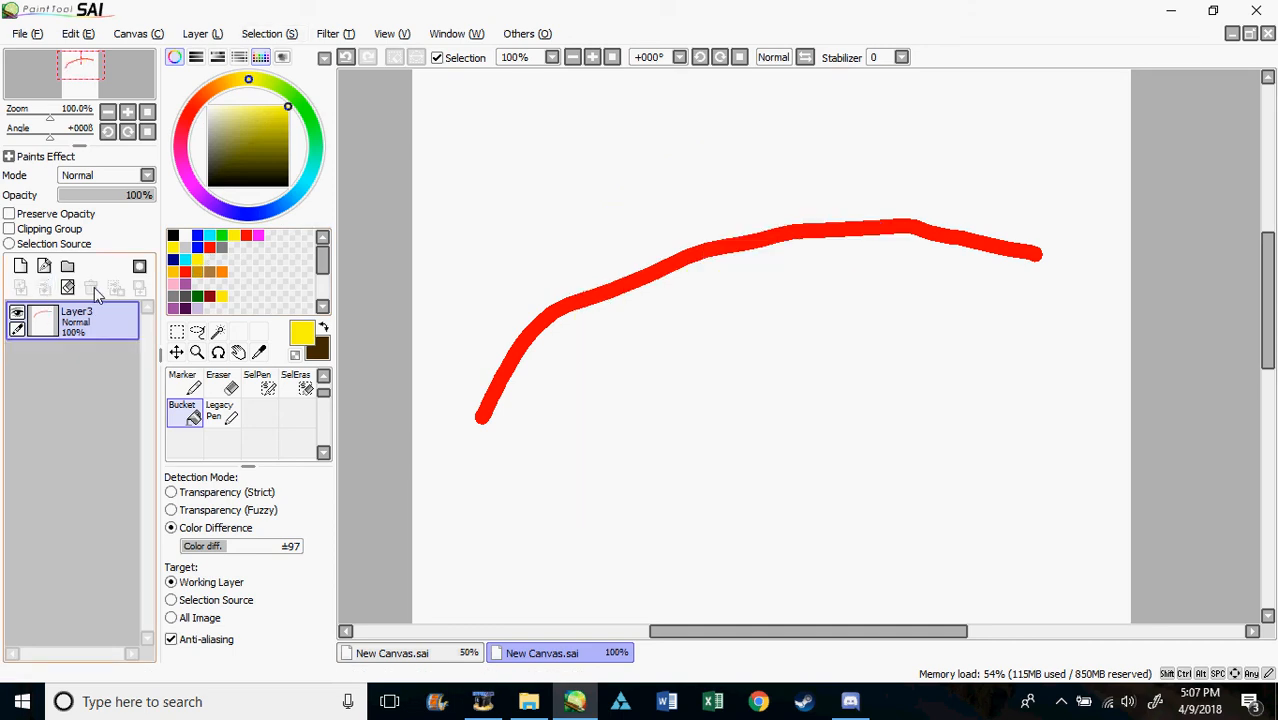
click(67, 288)
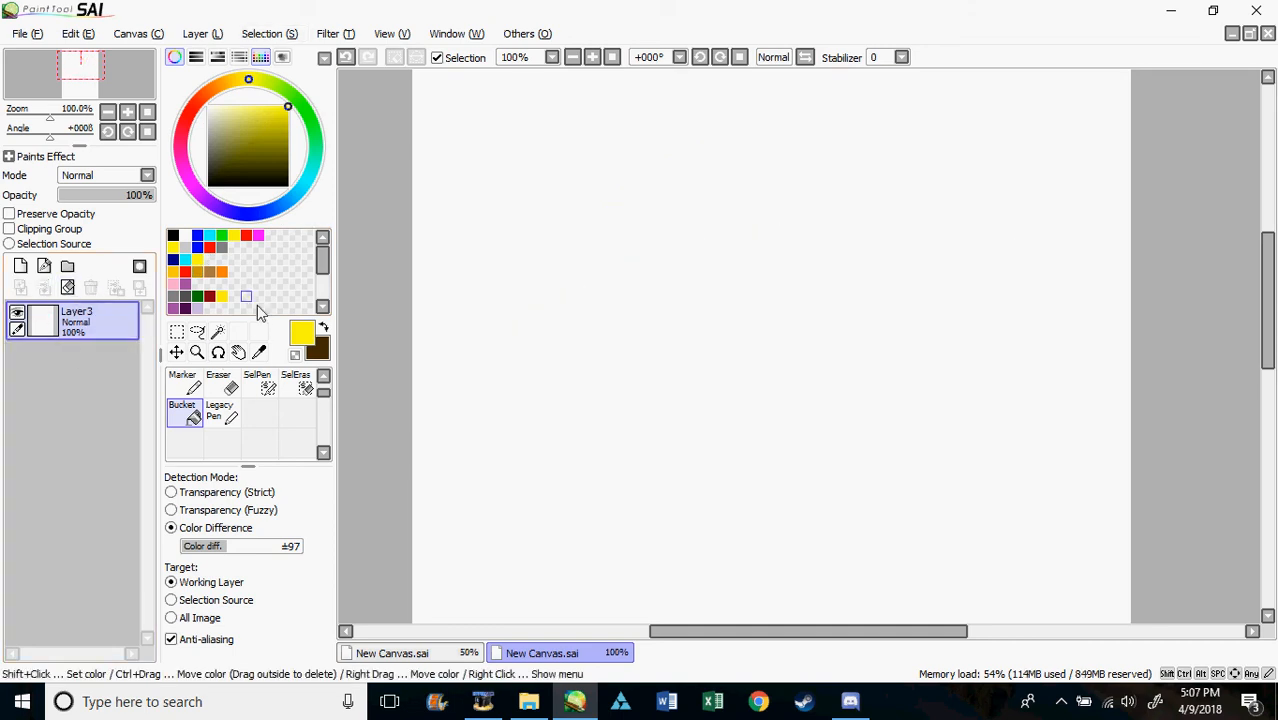
Paint overlapping soft blobs of muted red, teal and green on Layer3 with the AirBrush at size 500
click(211, 246)
click(236, 140)
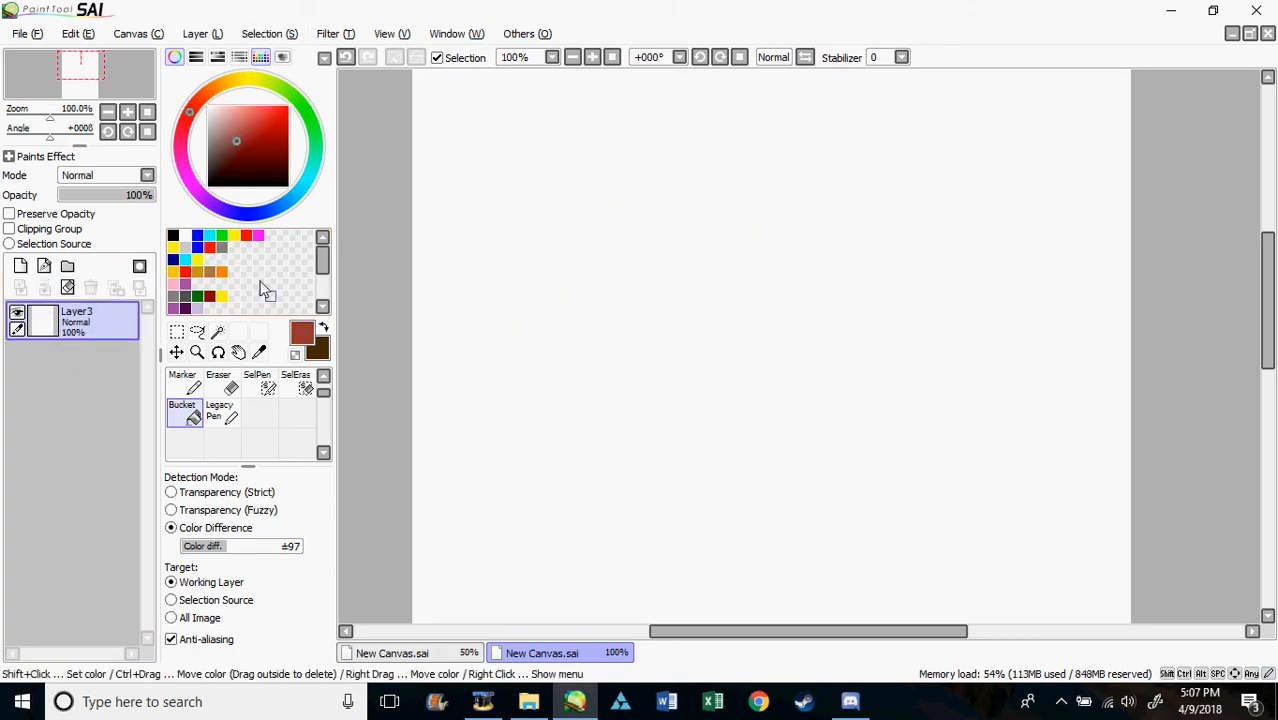
scroll(245, 390, up, 1)
click(228, 386)
mouse_move(793, 414)
mouse_down()
mouse_move(628, 420)
mouse_move(697, 365)
mouse_move(665, 375)
mouse_up()
click(305, 184)
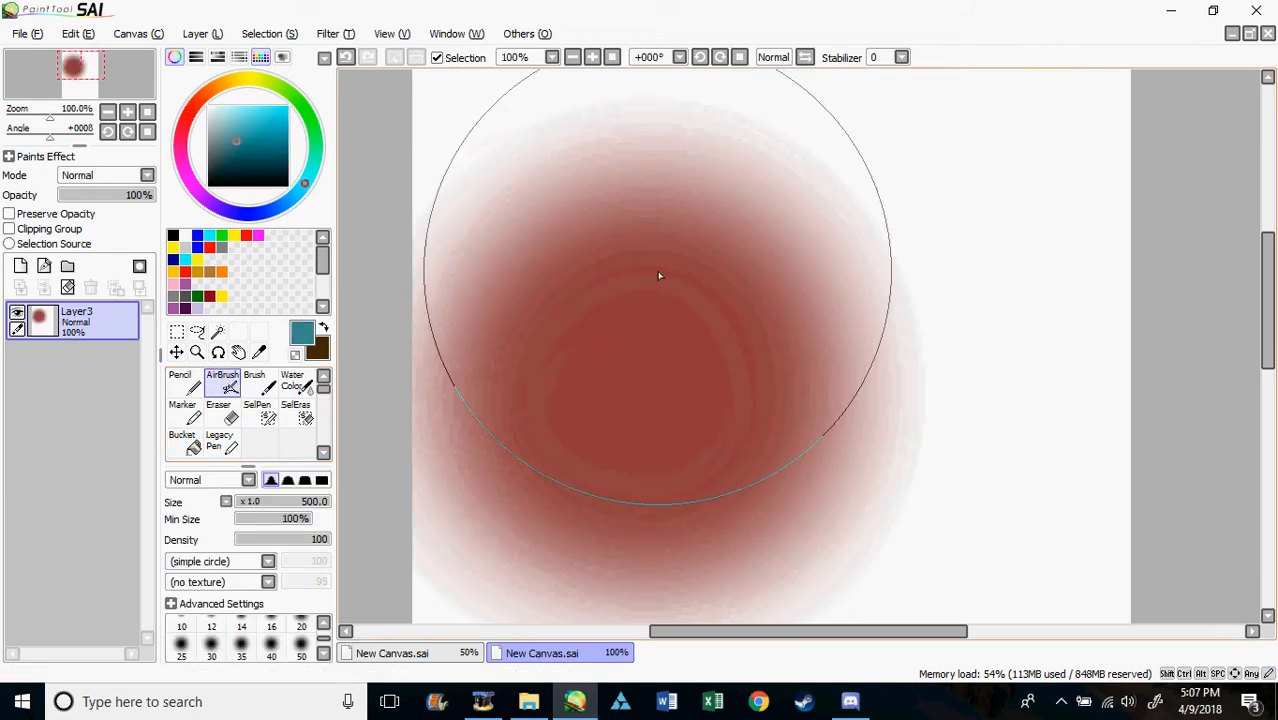
mouse_move(659, 277)
mouse_down()
mouse_move(870, 282)
mouse_move(700, 340)
mouse_up()
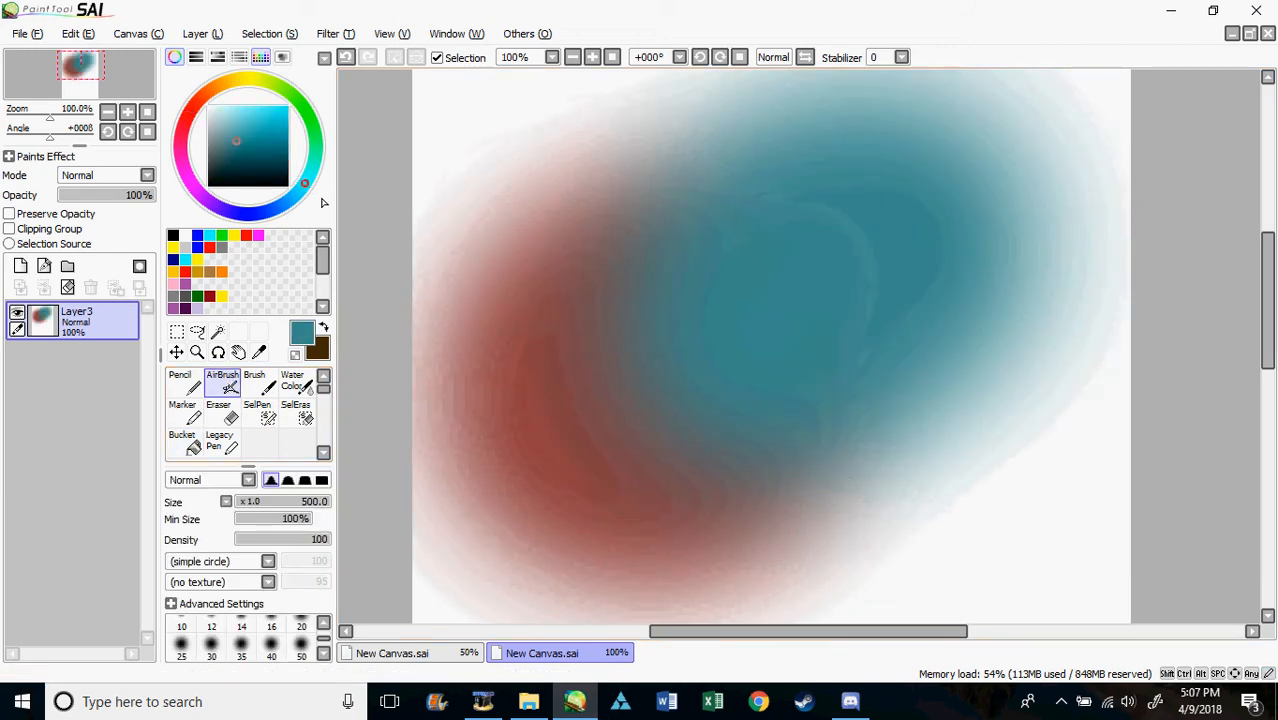
click(305, 114)
drag(822, 513, 942, 530)
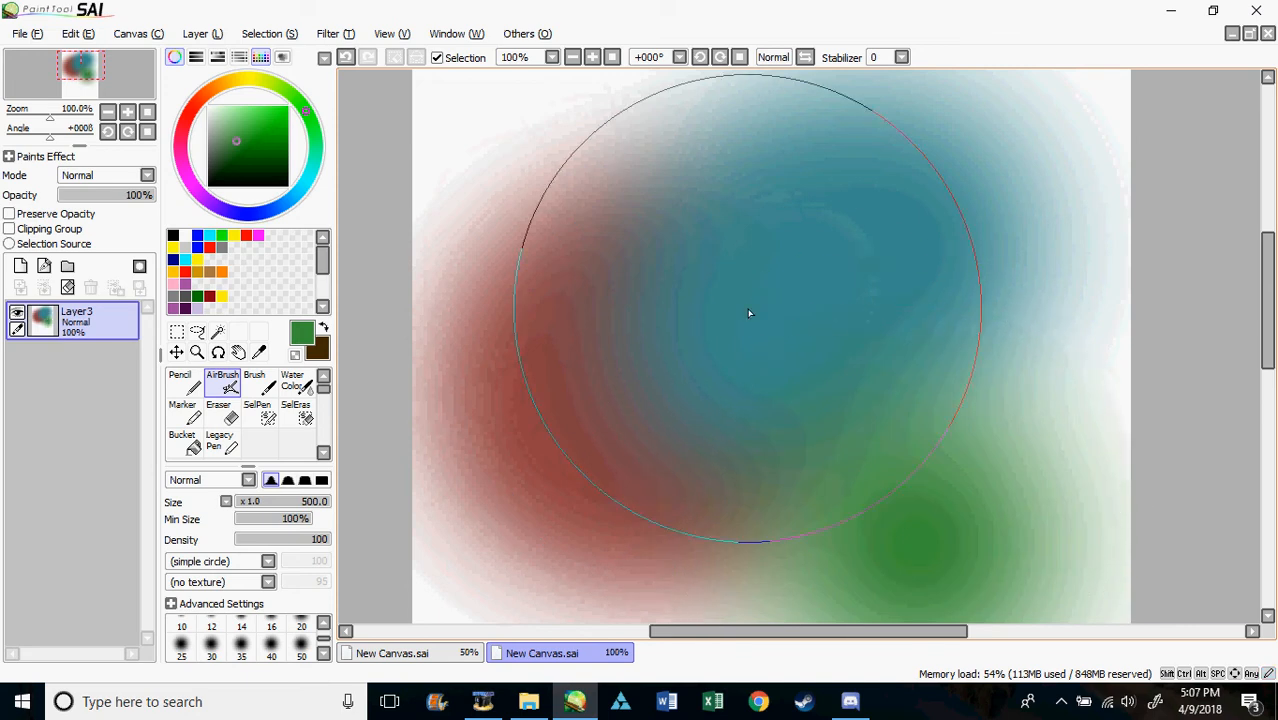
Preview Color Deepen on the airbrushed blobs, from -100 up to higher values, and cancel the Brightness and Contrast filter
scroll(749, 313, down, 3)
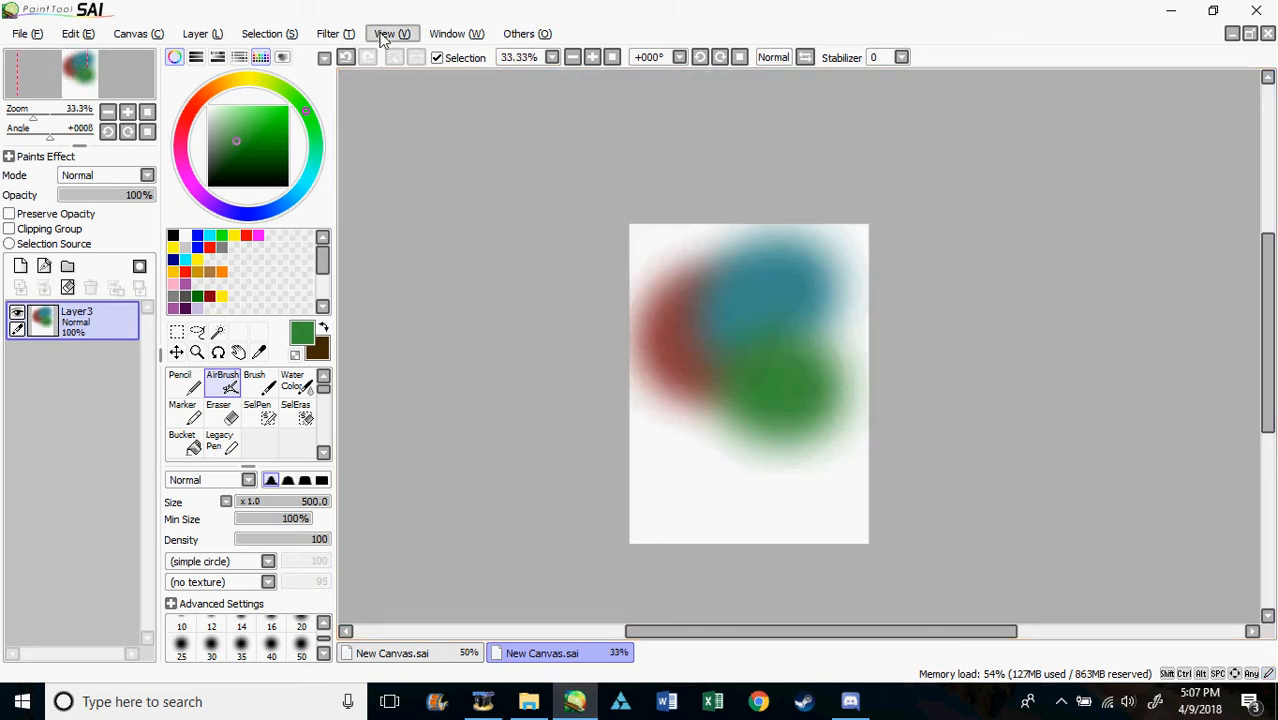
click(338, 33)
click(369, 69)
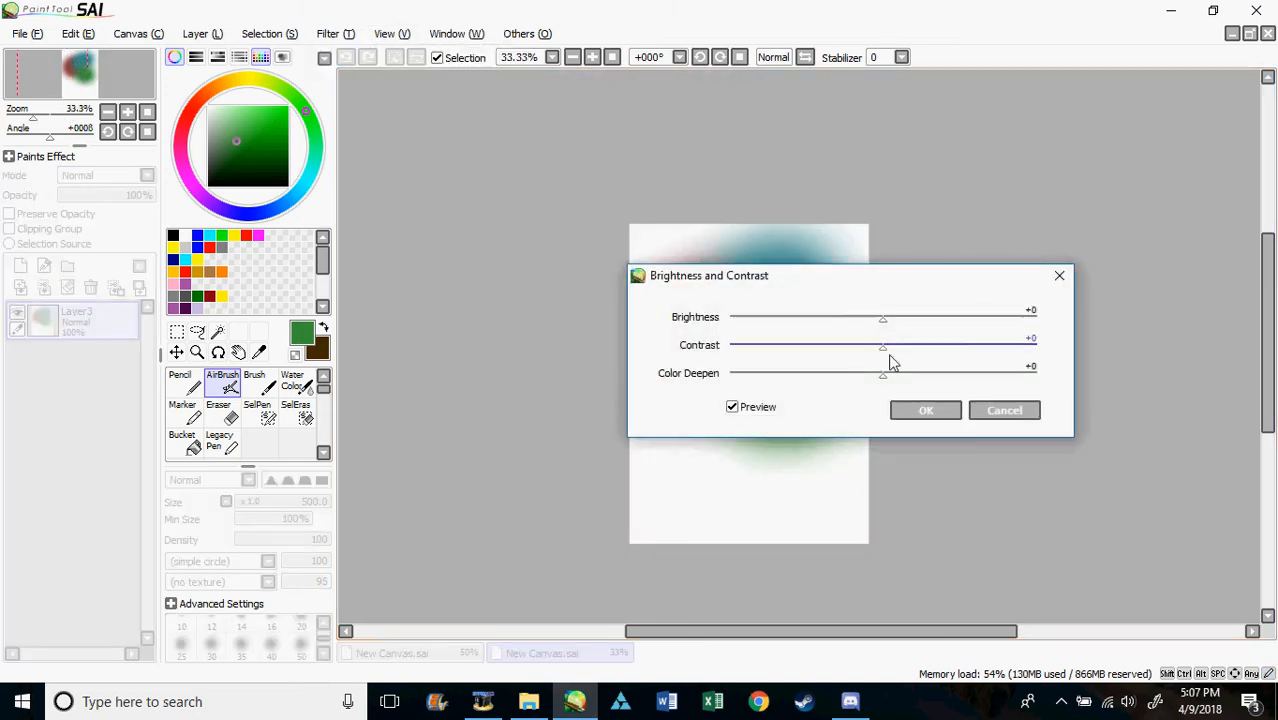
drag(996, 274, 1141, 88)
drag(1047, 178, 873, 230)
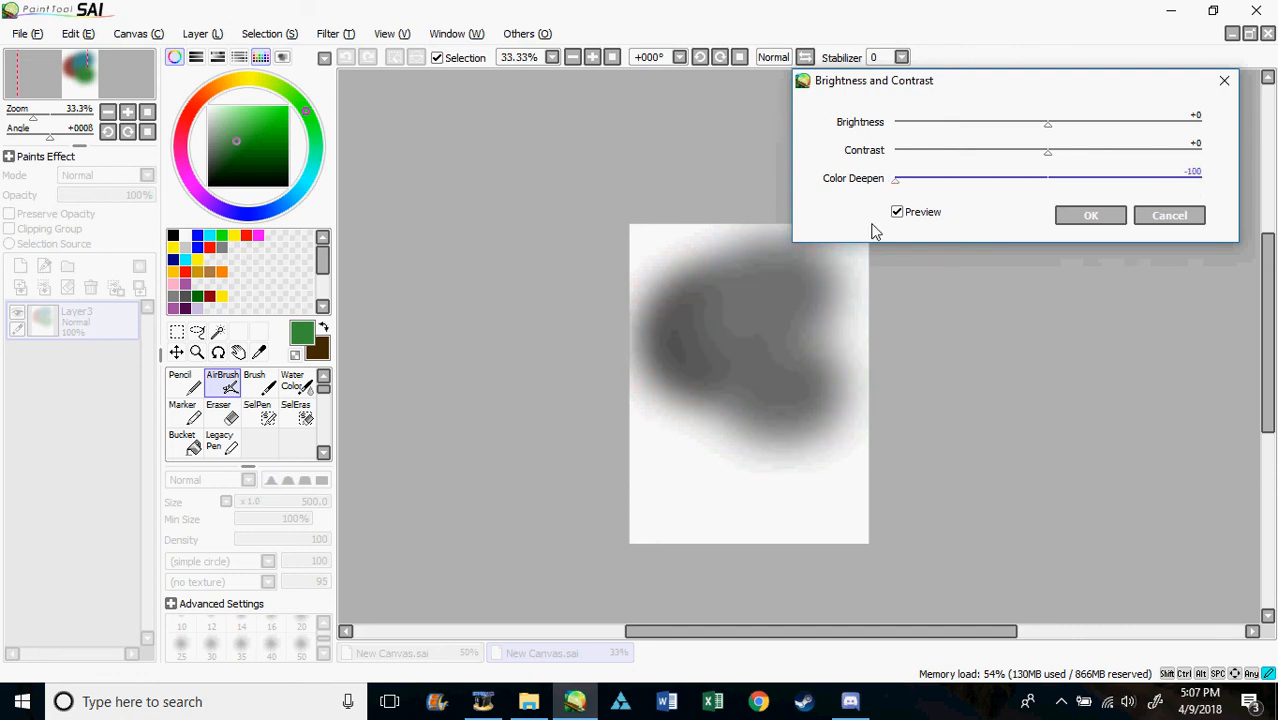
drag(1005, 187, 1258, 190)
click(1225, 82)
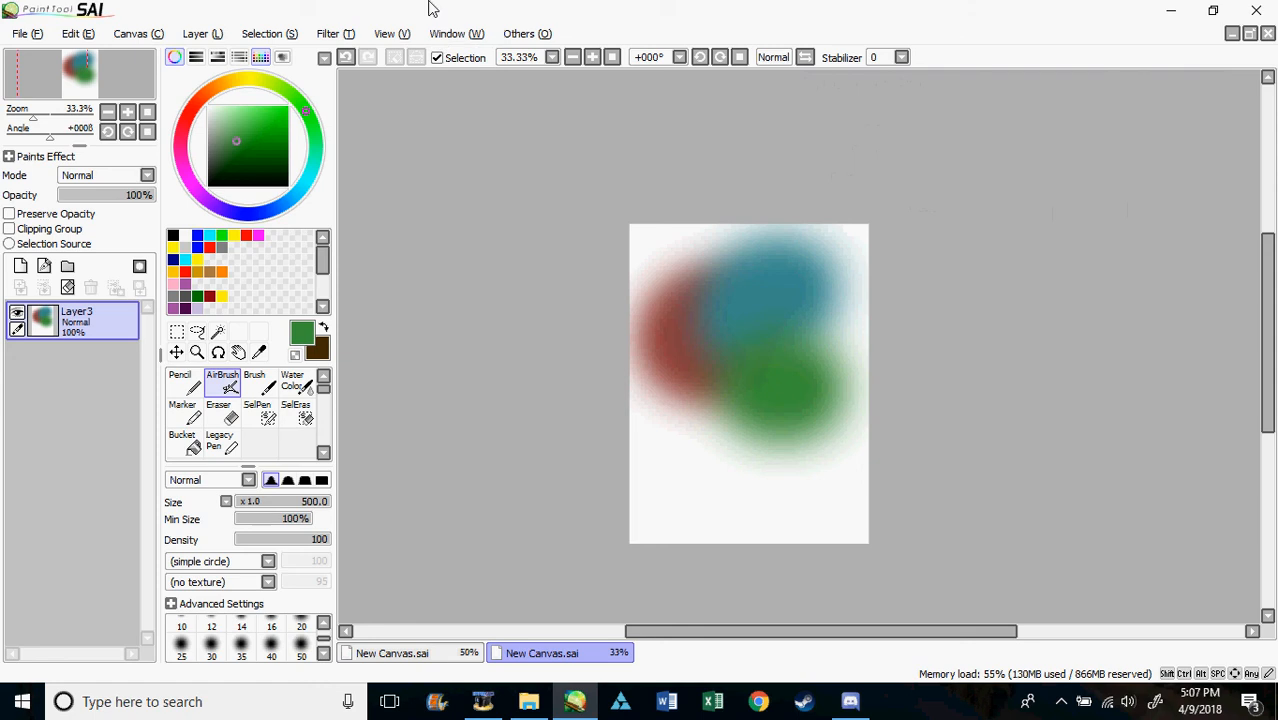
click(388, 36)
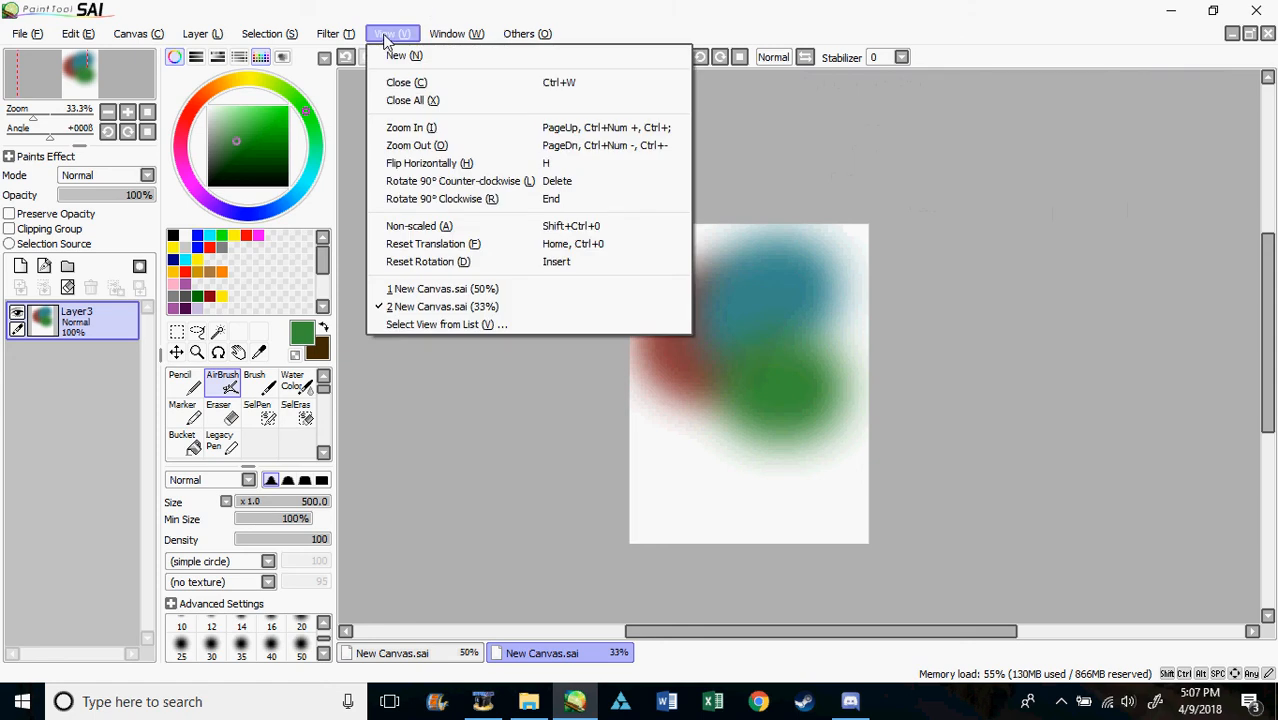
mouse_move(277, 47)
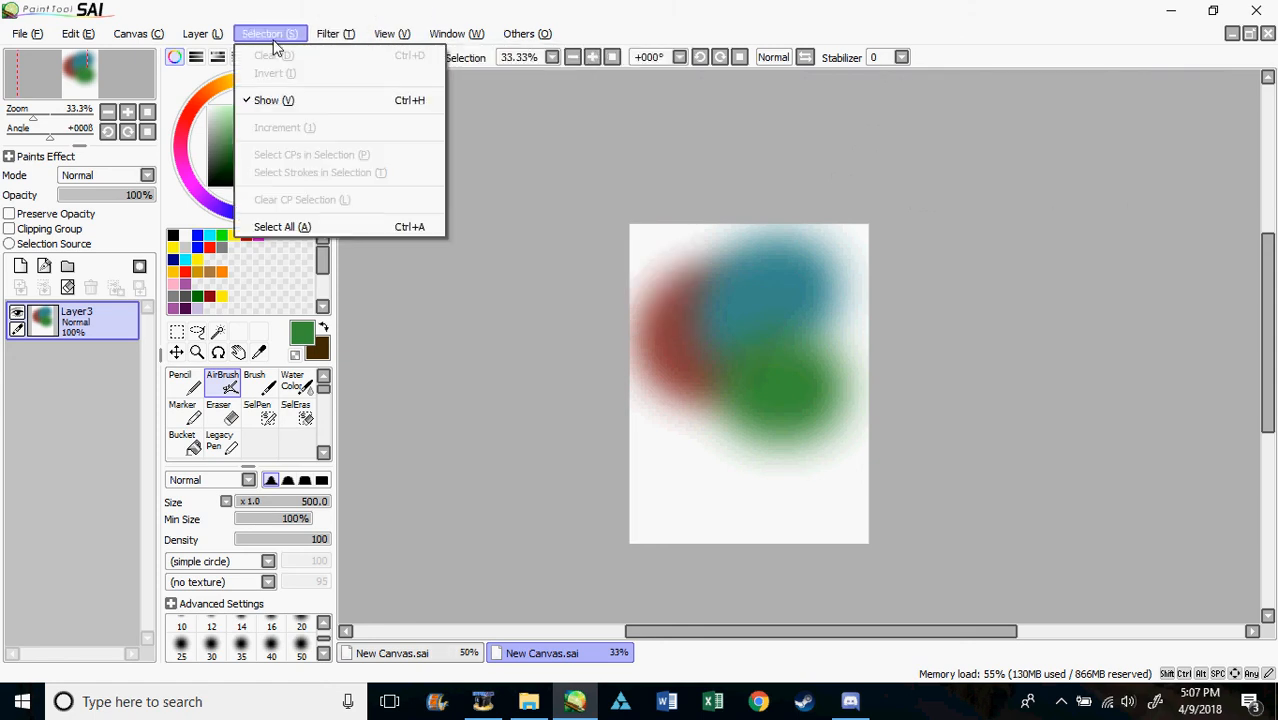
click(592, 196)
Open the bedroom picture 9.png alongside the existing canvases
click(176, 332)
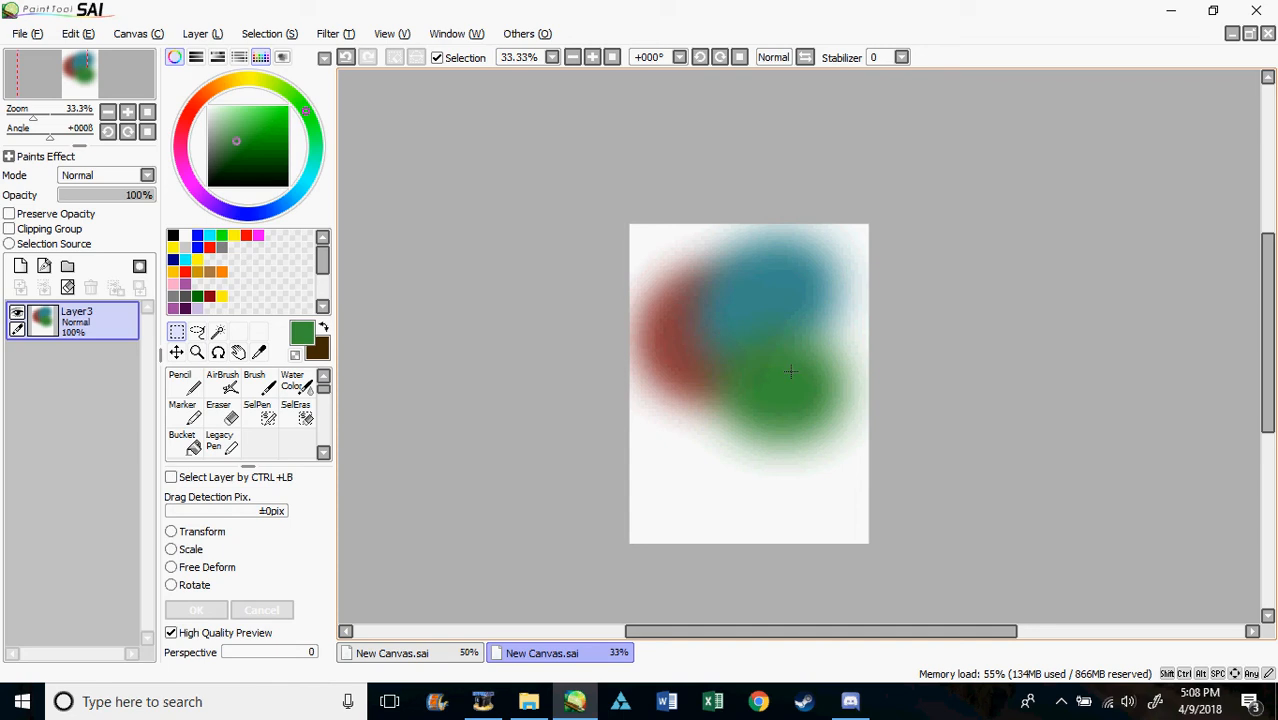
click(27, 34)
click(53, 78)
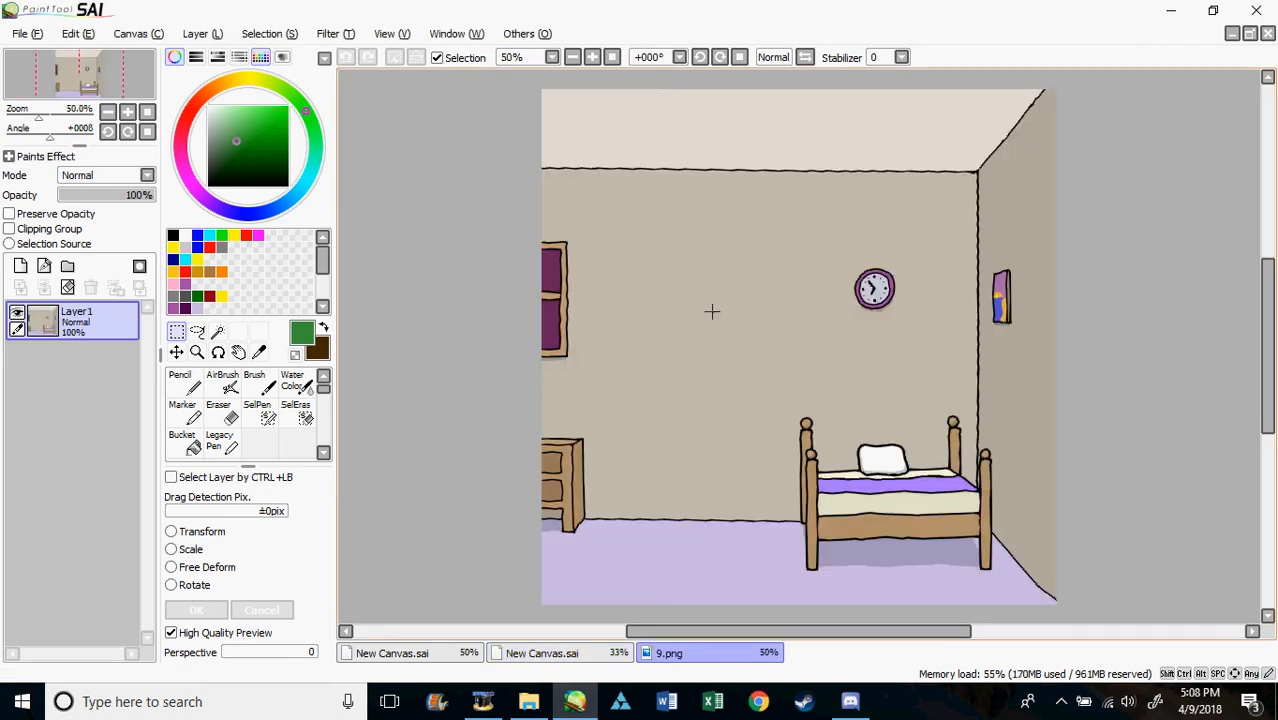
Select the wall clock's purple ring and pale face with the Magic Wand, and undo both selections
click(216, 332)
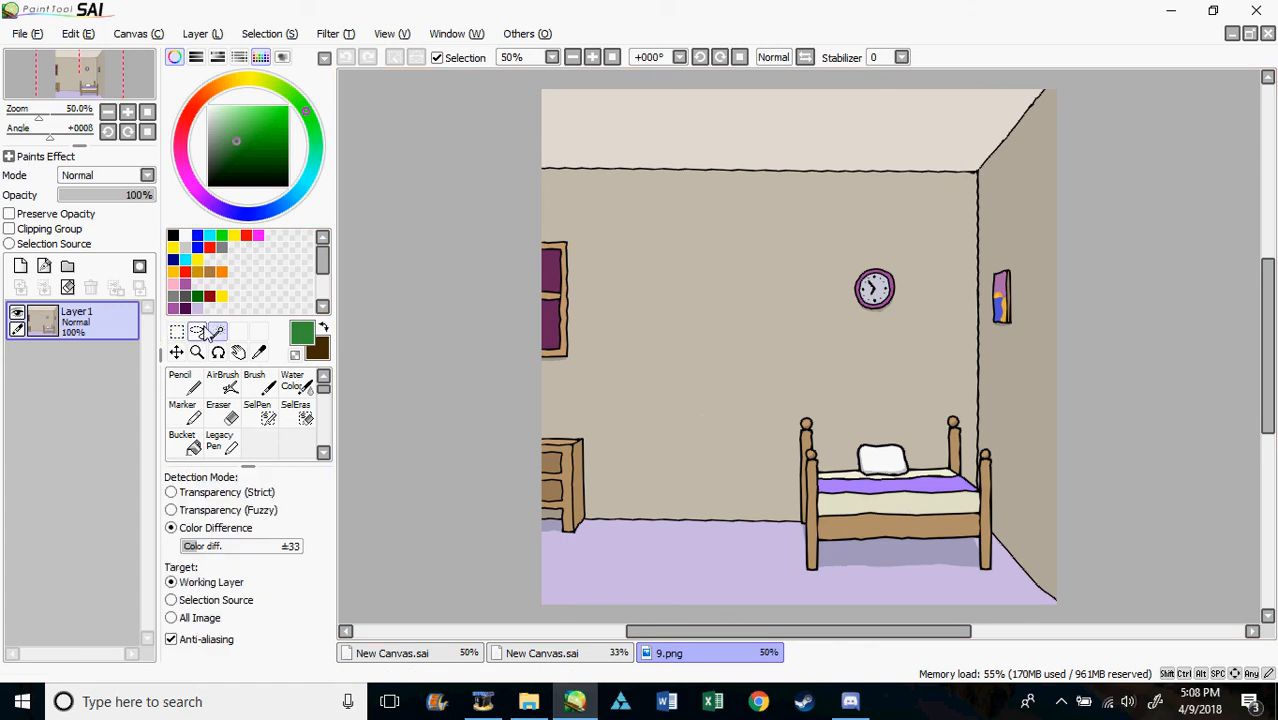
scroll(901, 294, down, 2)
scroll(902, 320, up, 5)
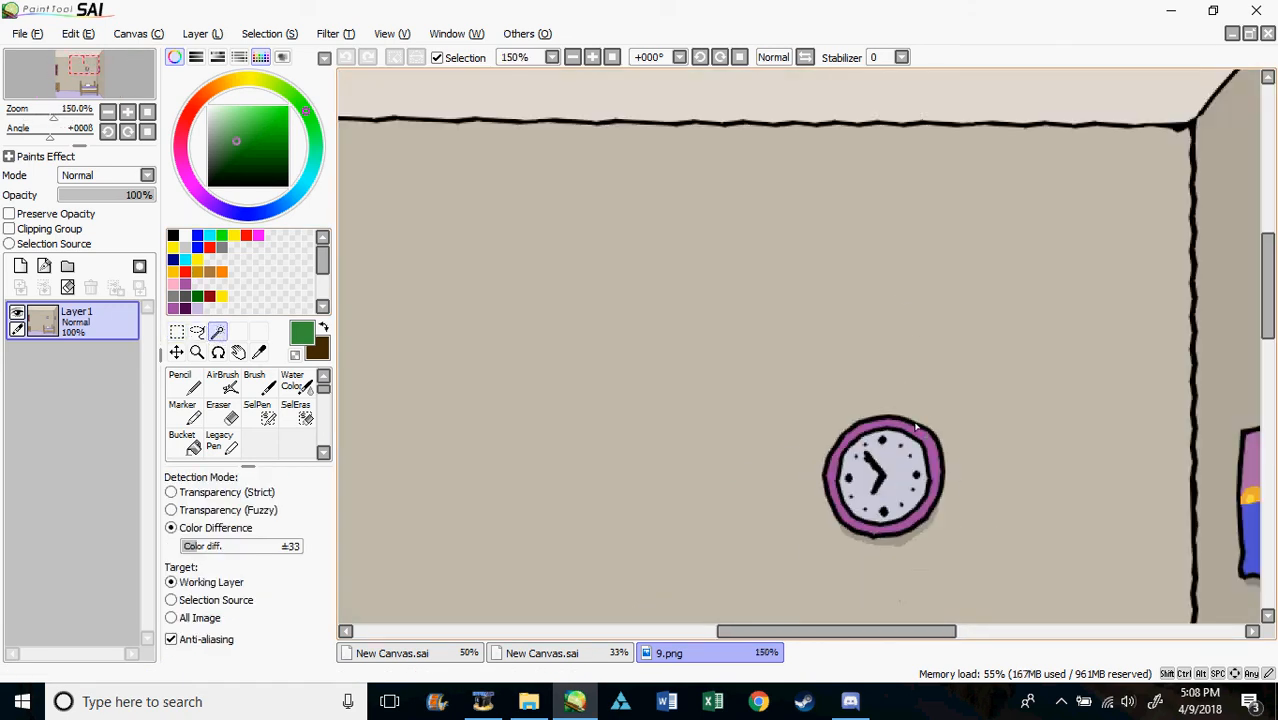
scroll(905, 434, up, 5)
click(893, 442)
click(1000, 363)
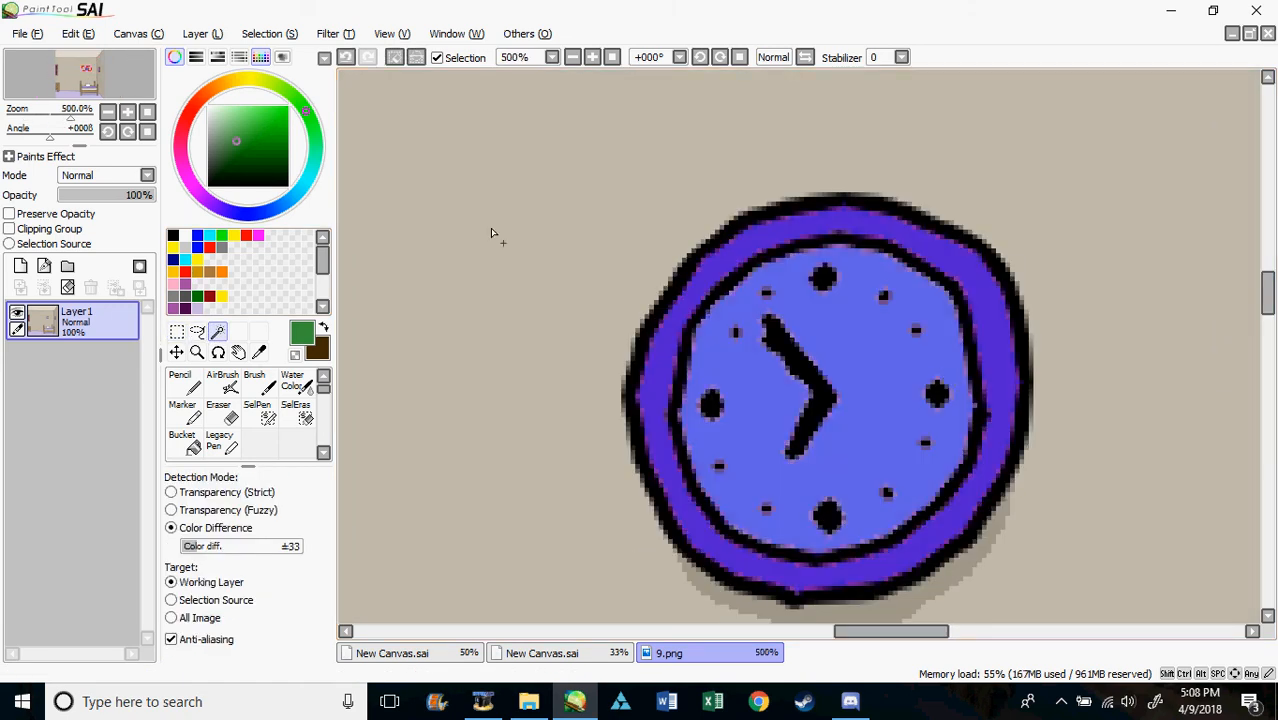
click(345, 57)
click(345, 57)
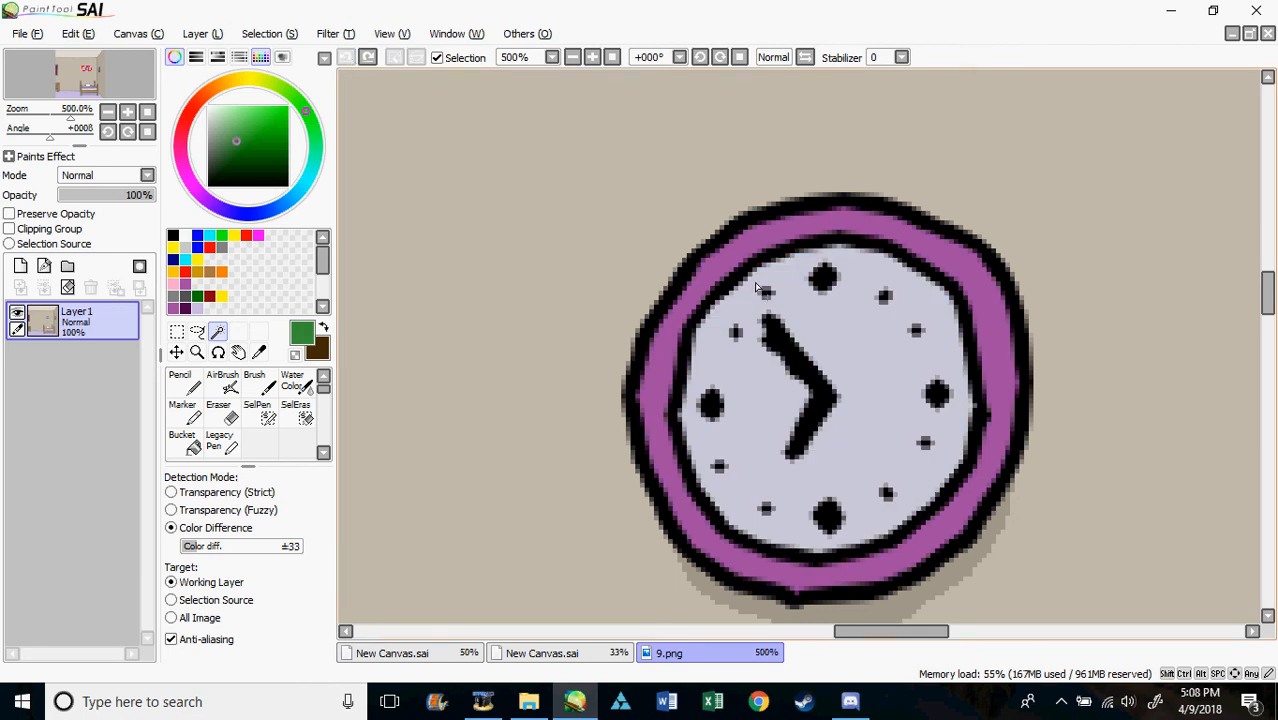
Select the back wall with the Magic Wand, inspect the selection's edge around the clock, and undo it
scroll(757, 287, down, 8)
click(786, 242)
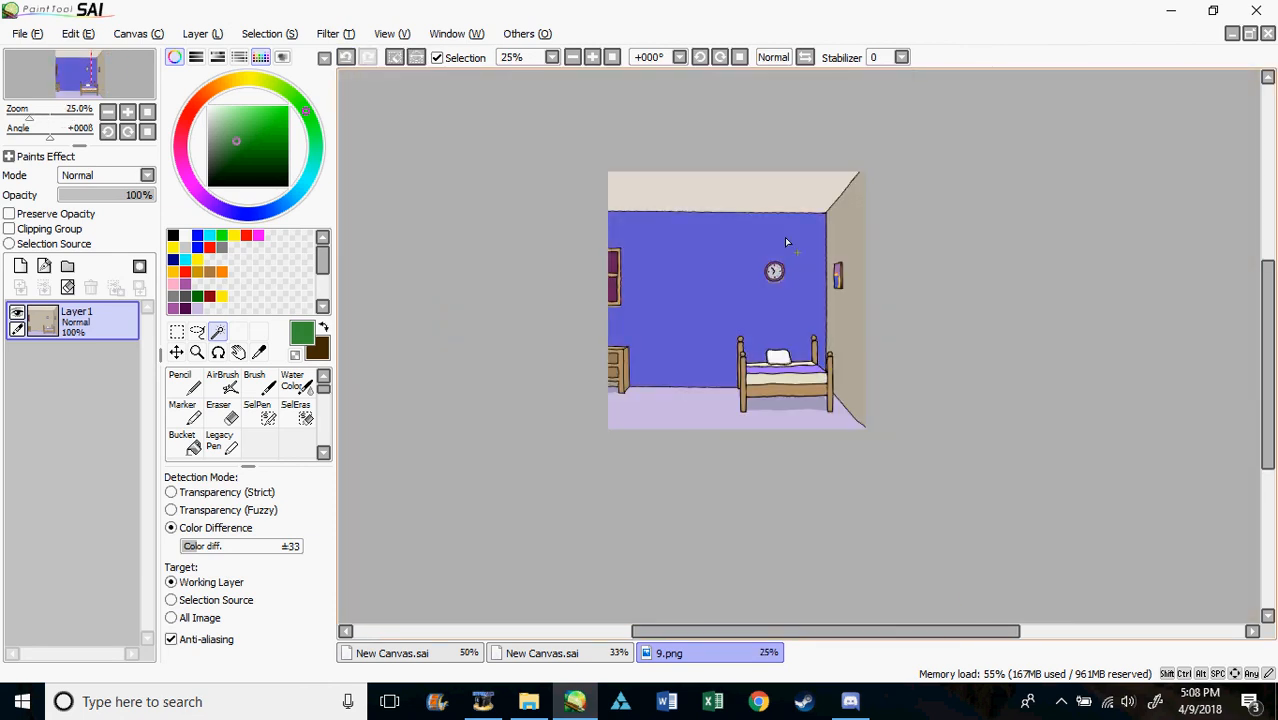
scroll(784, 242, up, 10)
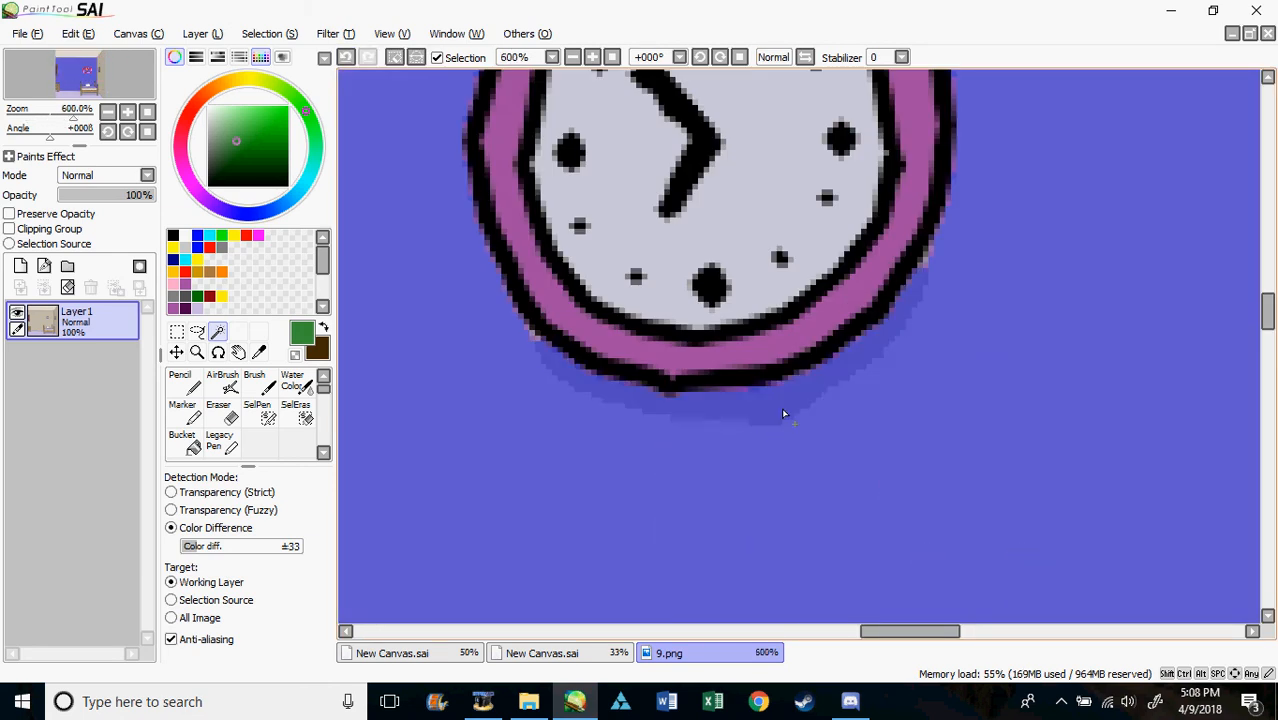
scroll(833, 299, down, 5)
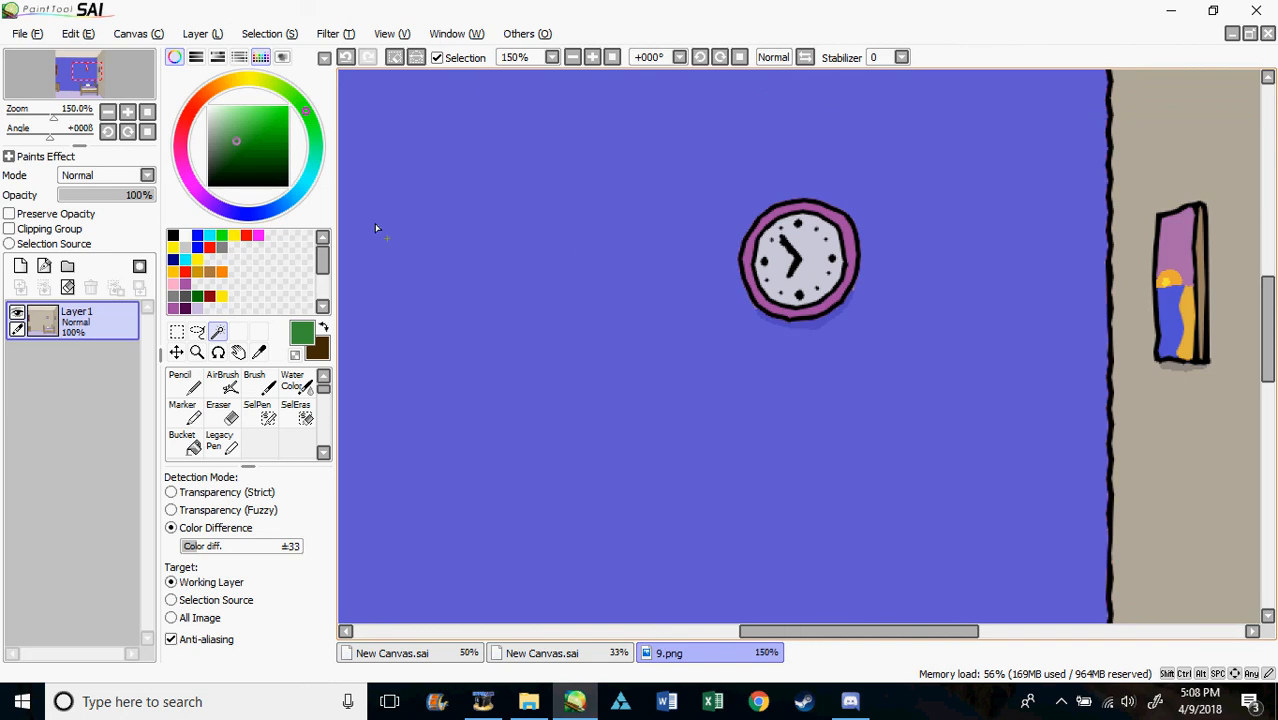
click(345, 57)
Set the Magic Wand's color difference to 141 and select the back wall
click(256, 548)
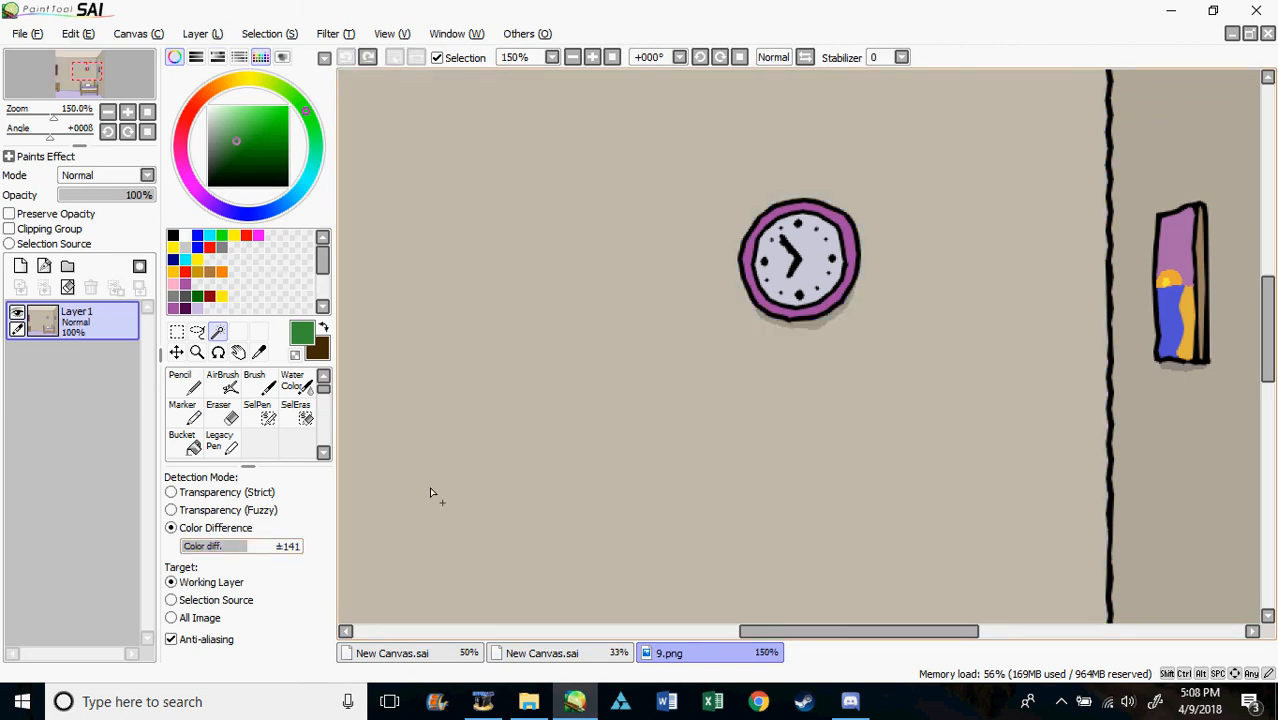
click(430, 492)
scroll(893, 205, up, 2)
scroll(892, 207, down, 5)
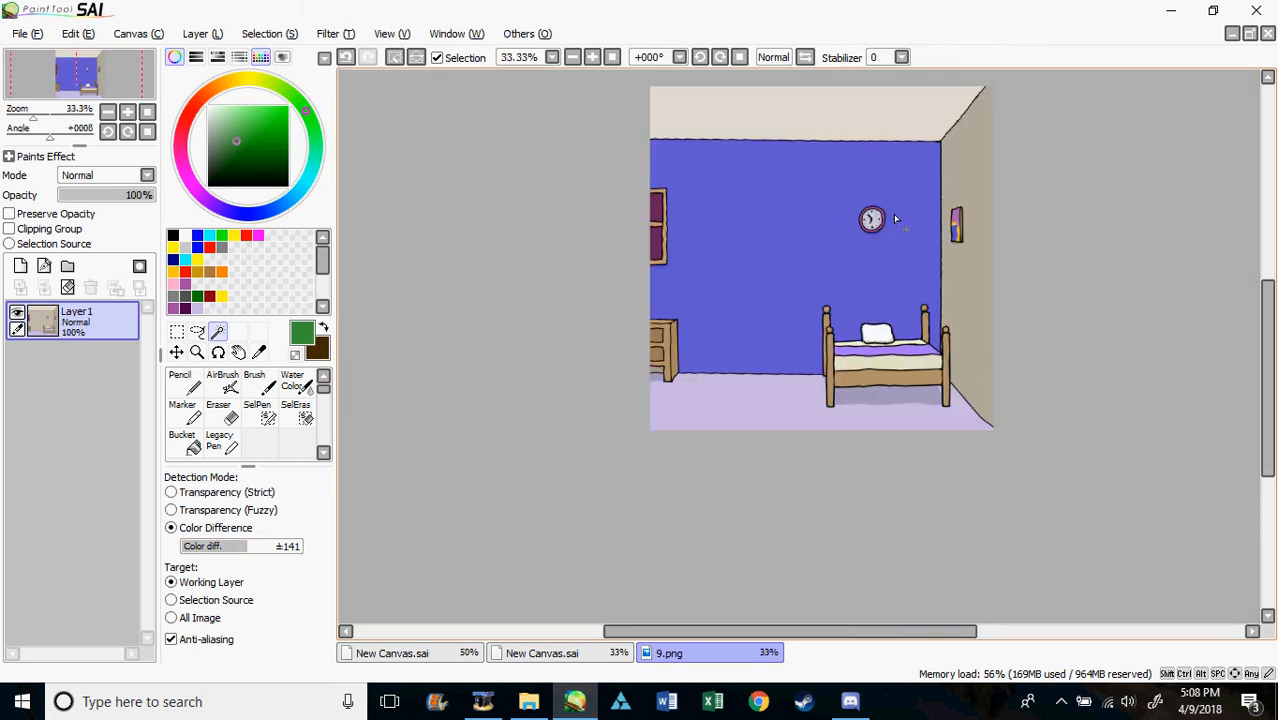
Invert the back wall selection, switch it back, and invert it again
click(415, 59)
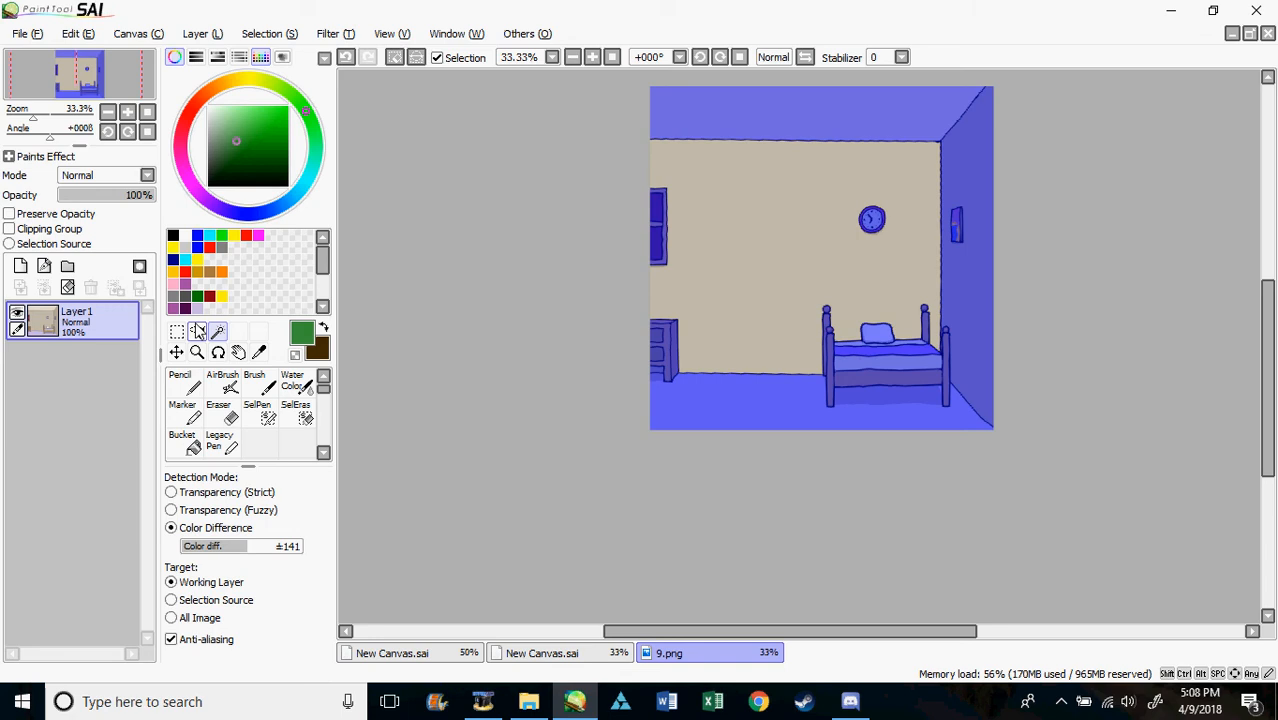
click(411, 62)
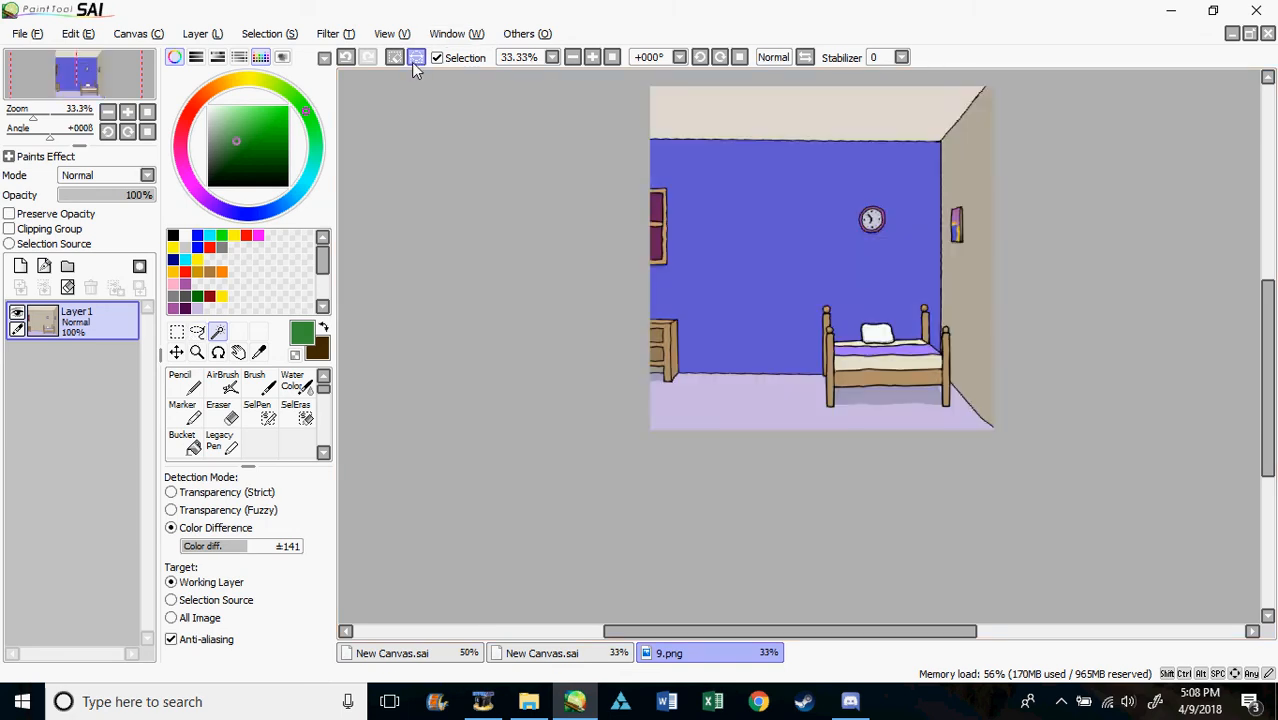
click(411, 62)
Paint green over the wall clock with the AirBrush at size 40, clear the selection, and undo both actions
click(222, 381)
click(271, 645)
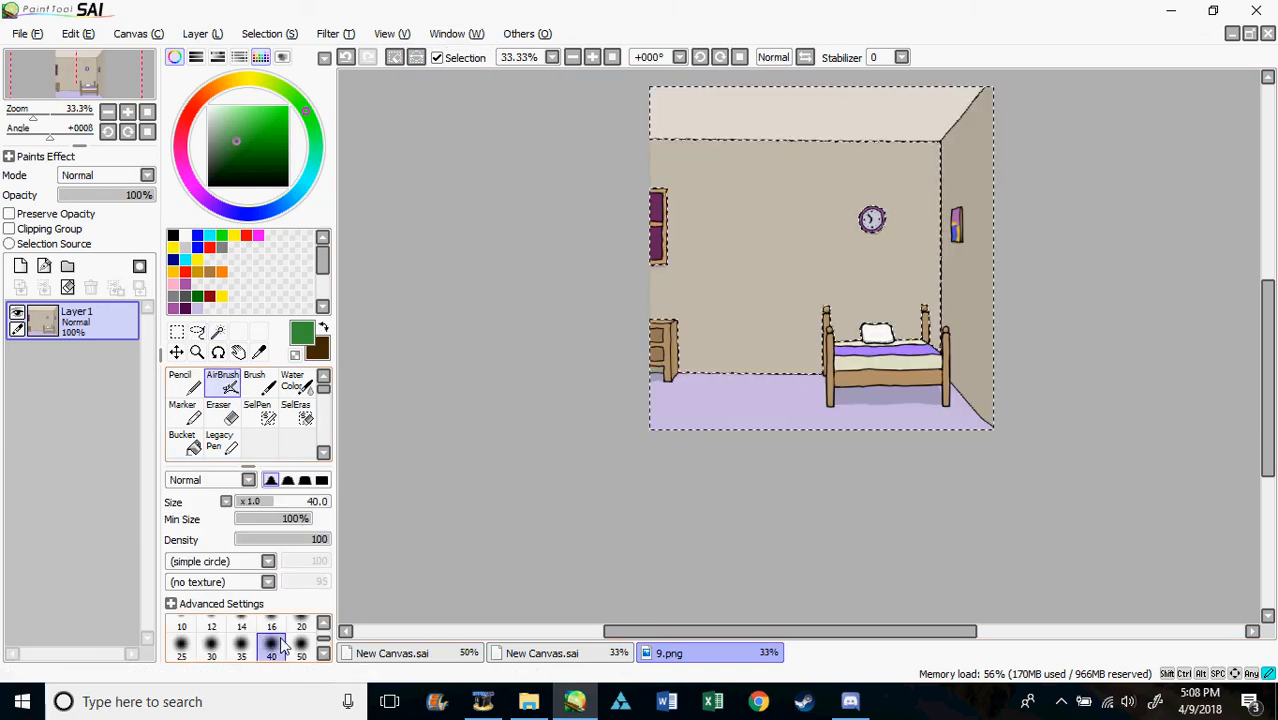
mouse_move(866, 212)
mouse_down()
mouse_move(878, 228)
mouse_move(866, 243)
mouse_up()
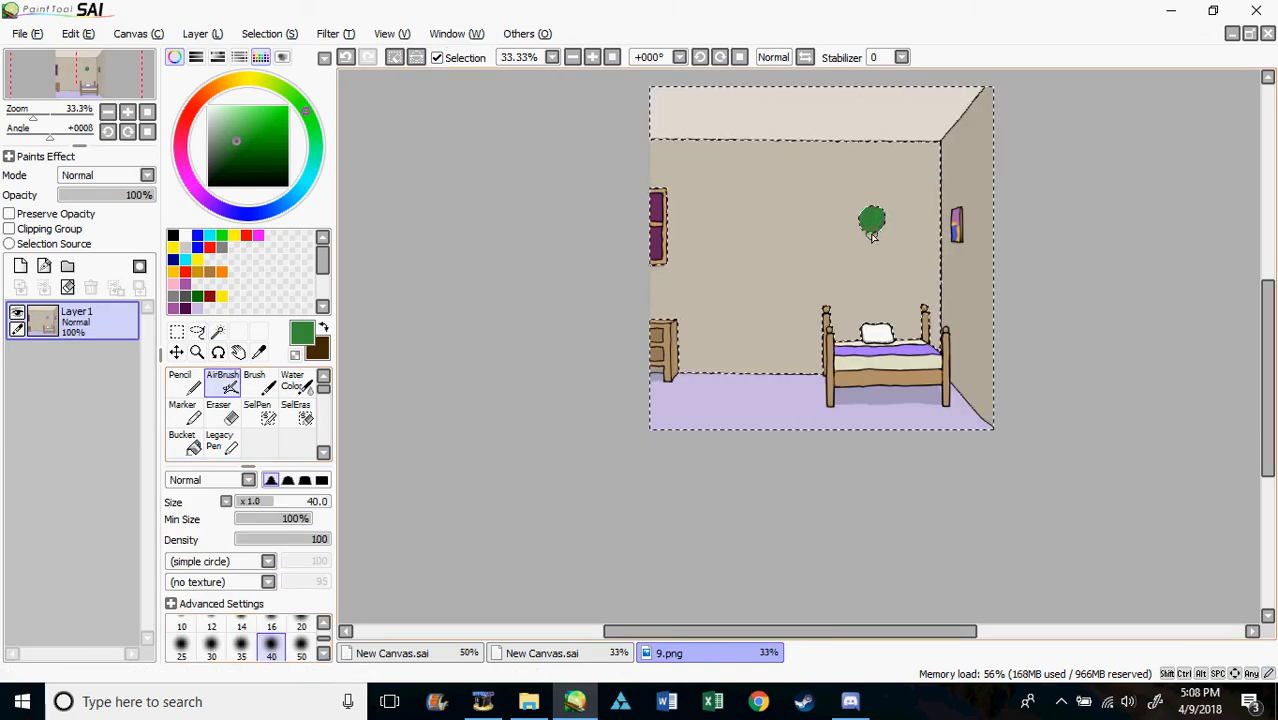
click(393, 58)
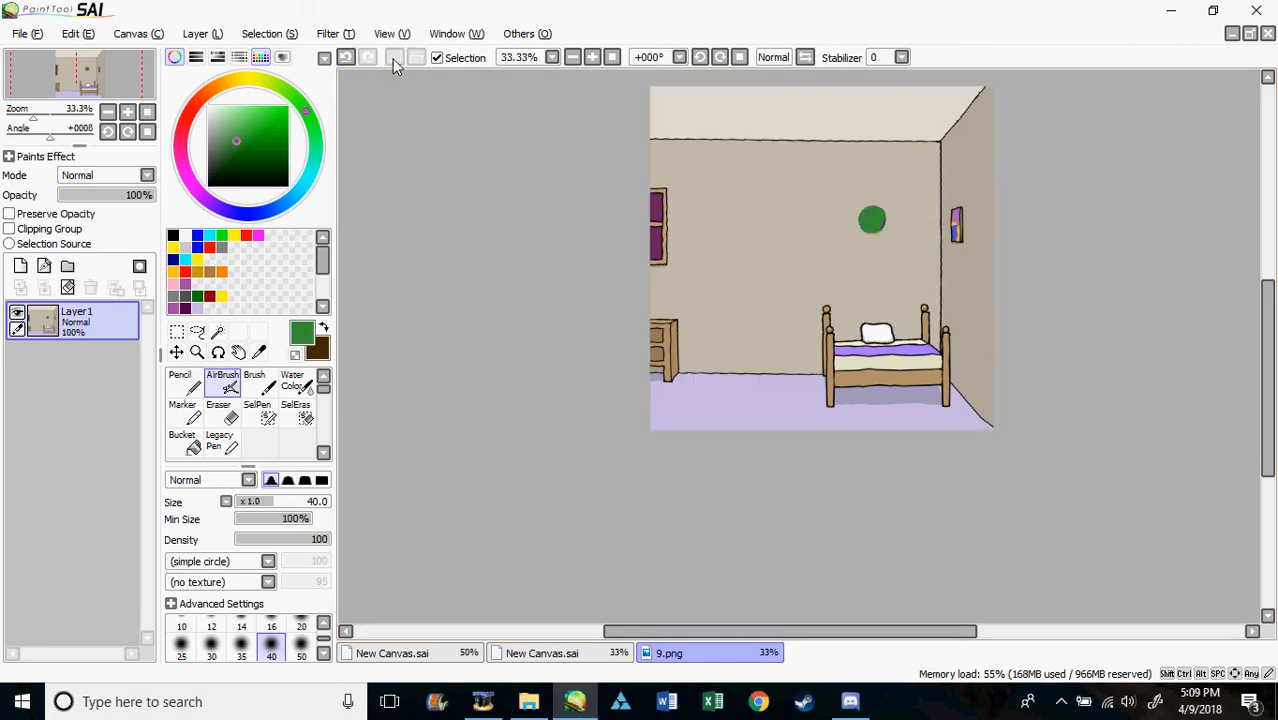
click(339, 58)
click(339, 58)
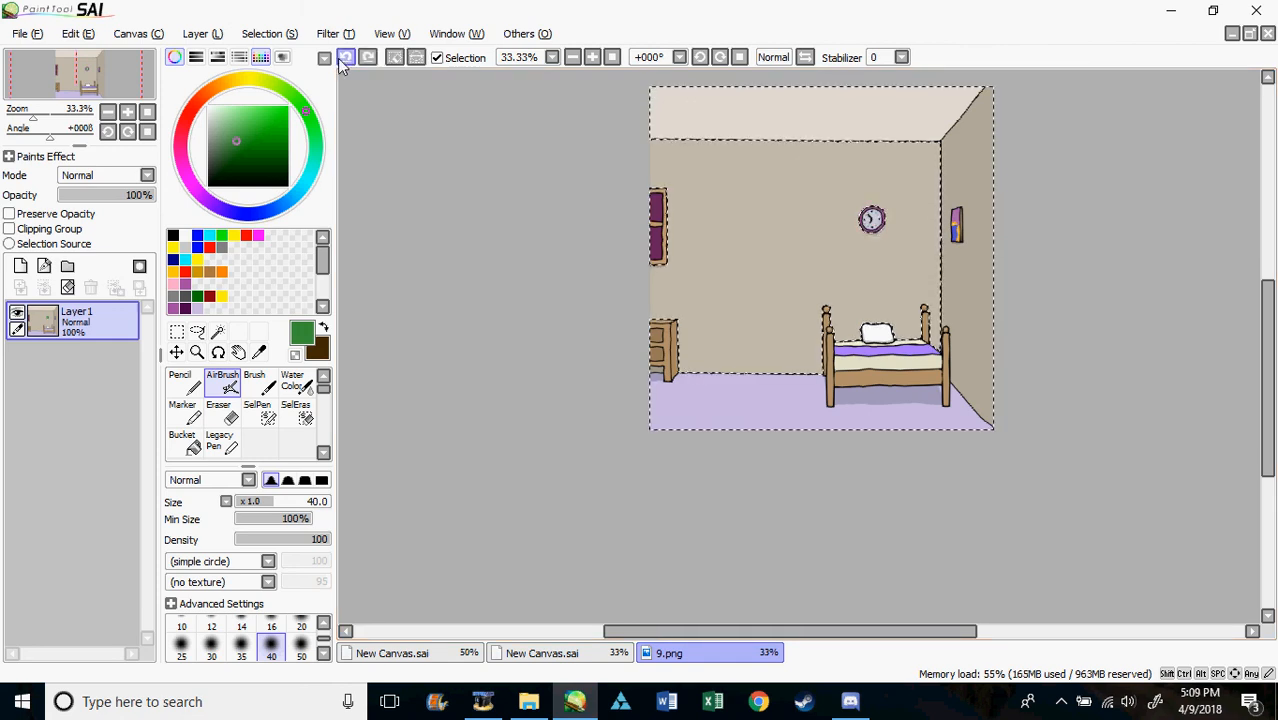
Clear the inverted selection, draw a rectangular selection around the wall clock, and deselect it
click(393, 58)
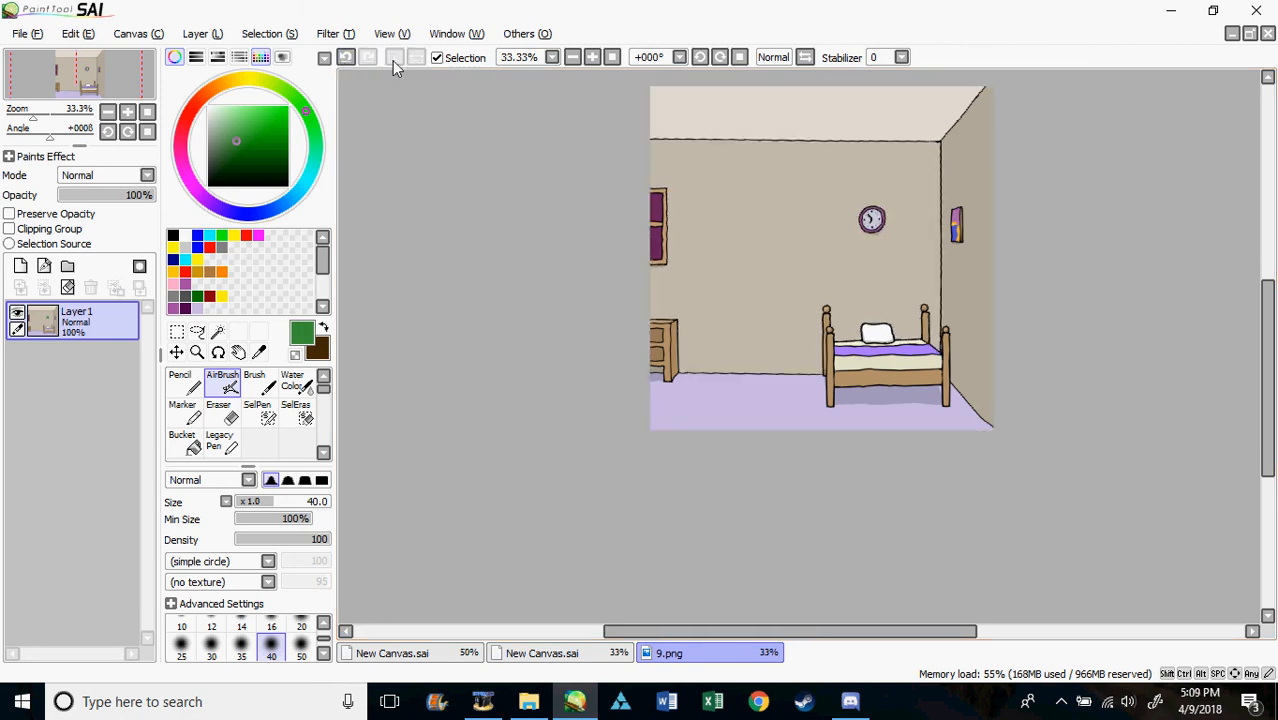
key(m)
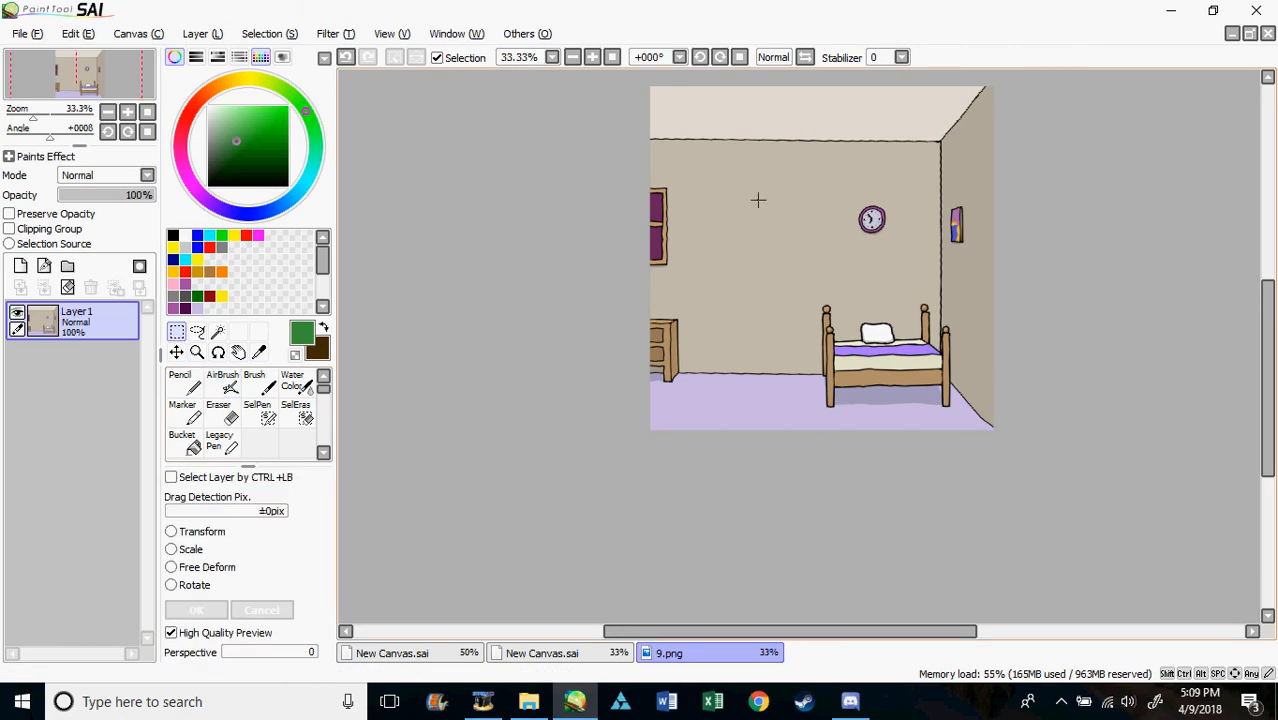
drag(836, 186, 918, 256)
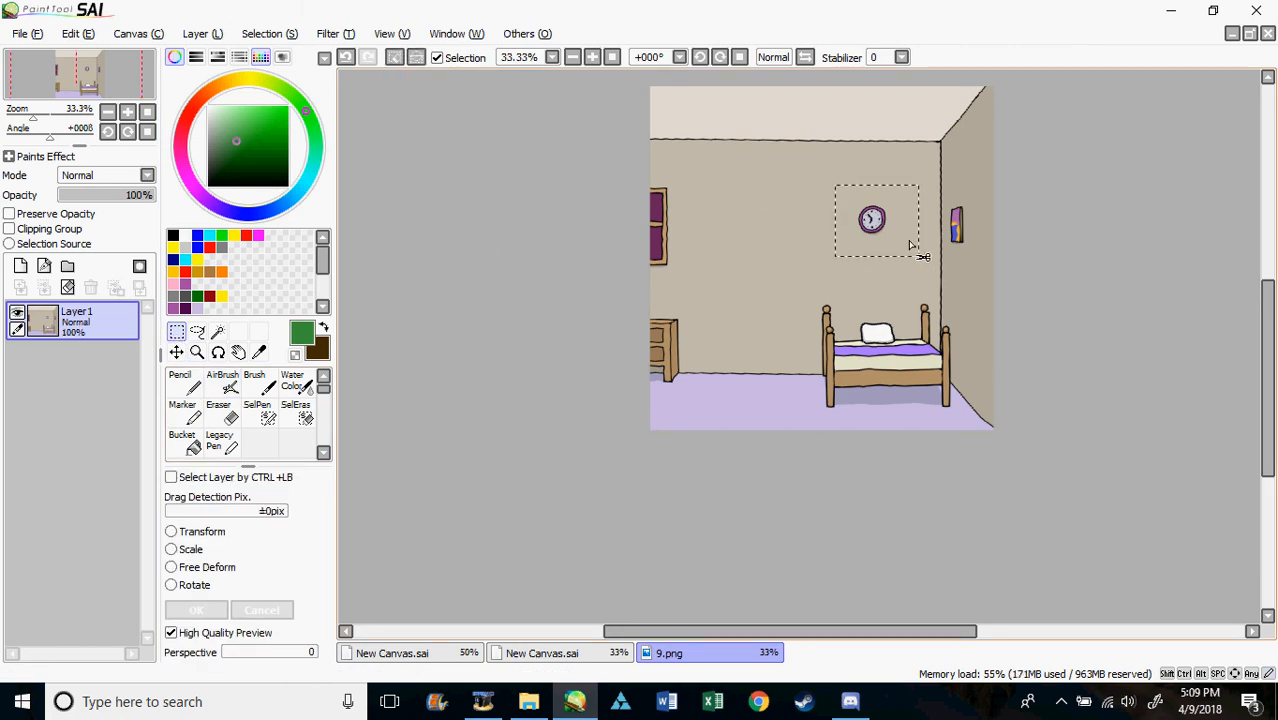
key(ctrl+d)
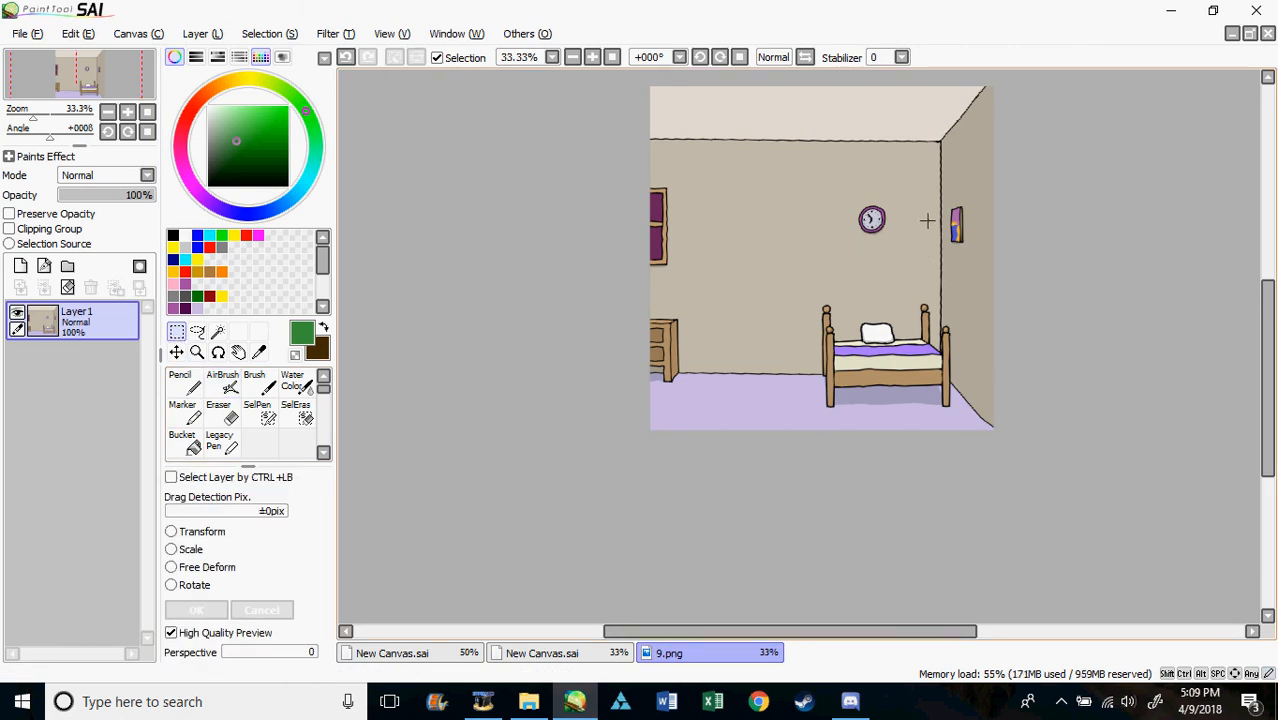
Make a tiny rectangular selection on the blank back wall, examine it up close, and clear it
drag(842, 186, 919, 257)
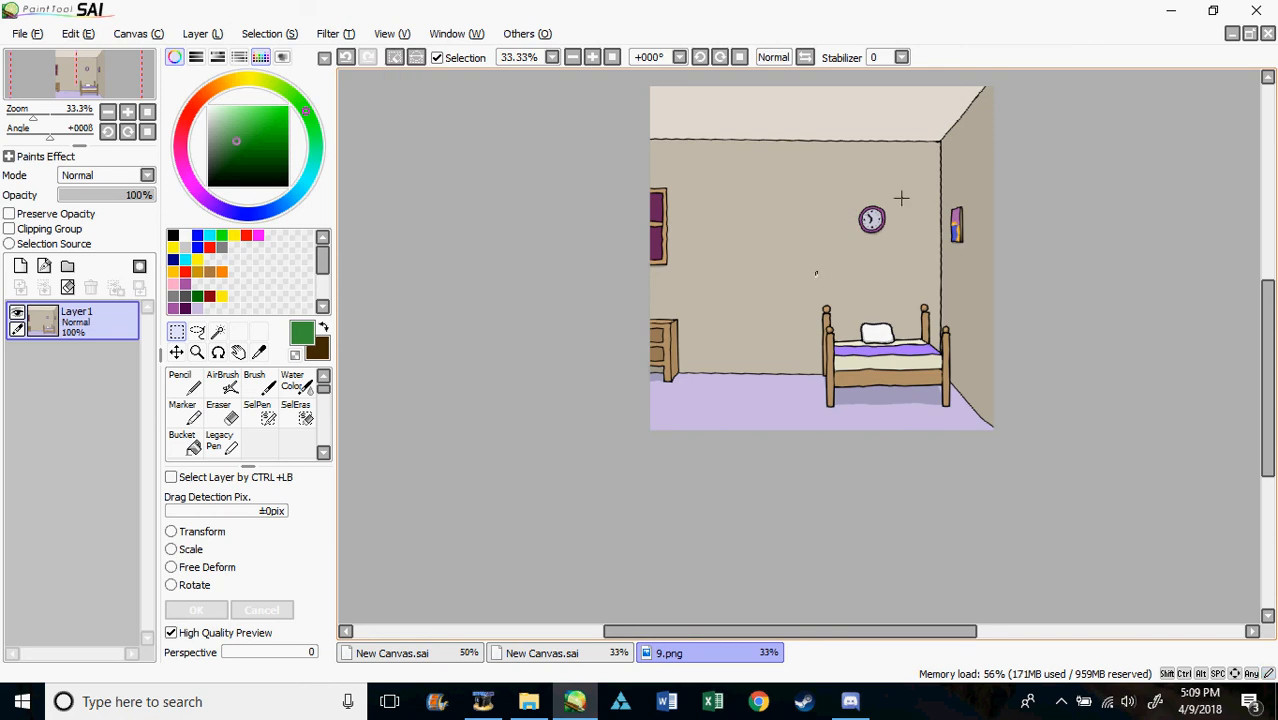
scroll(878, 220, down, 4)
scroll(878, 220, up, 8)
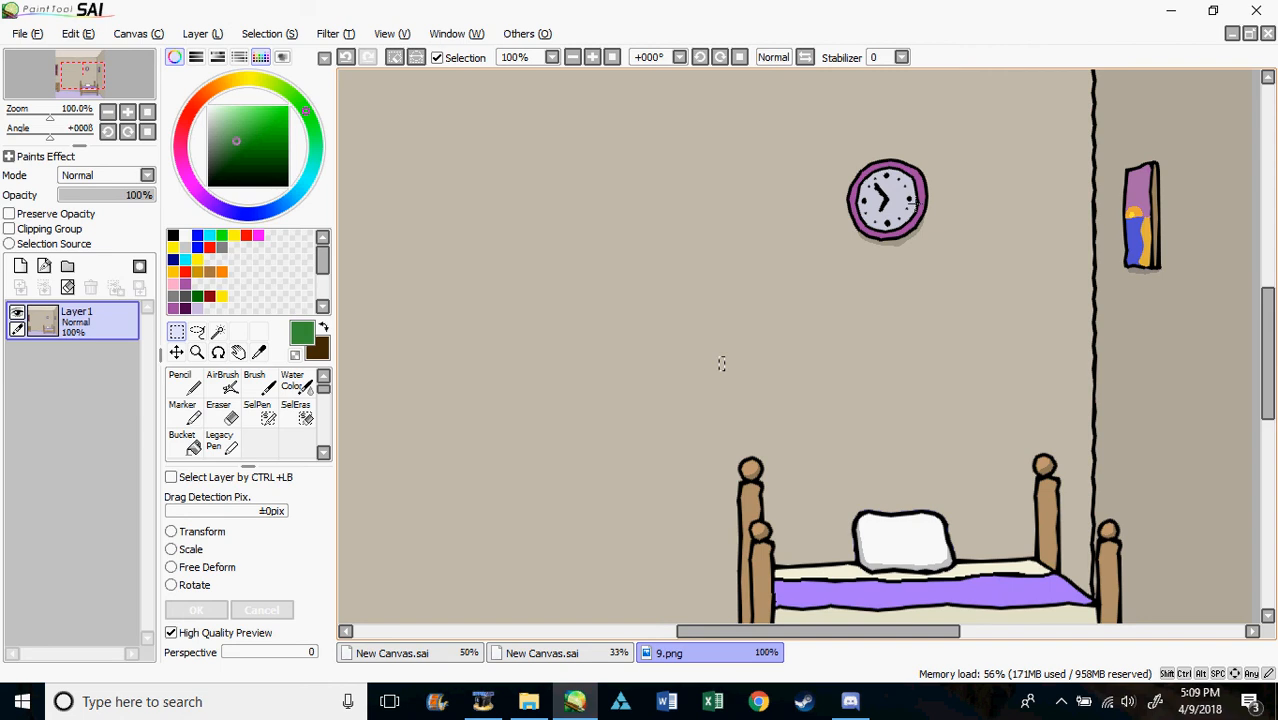
click(393, 58)
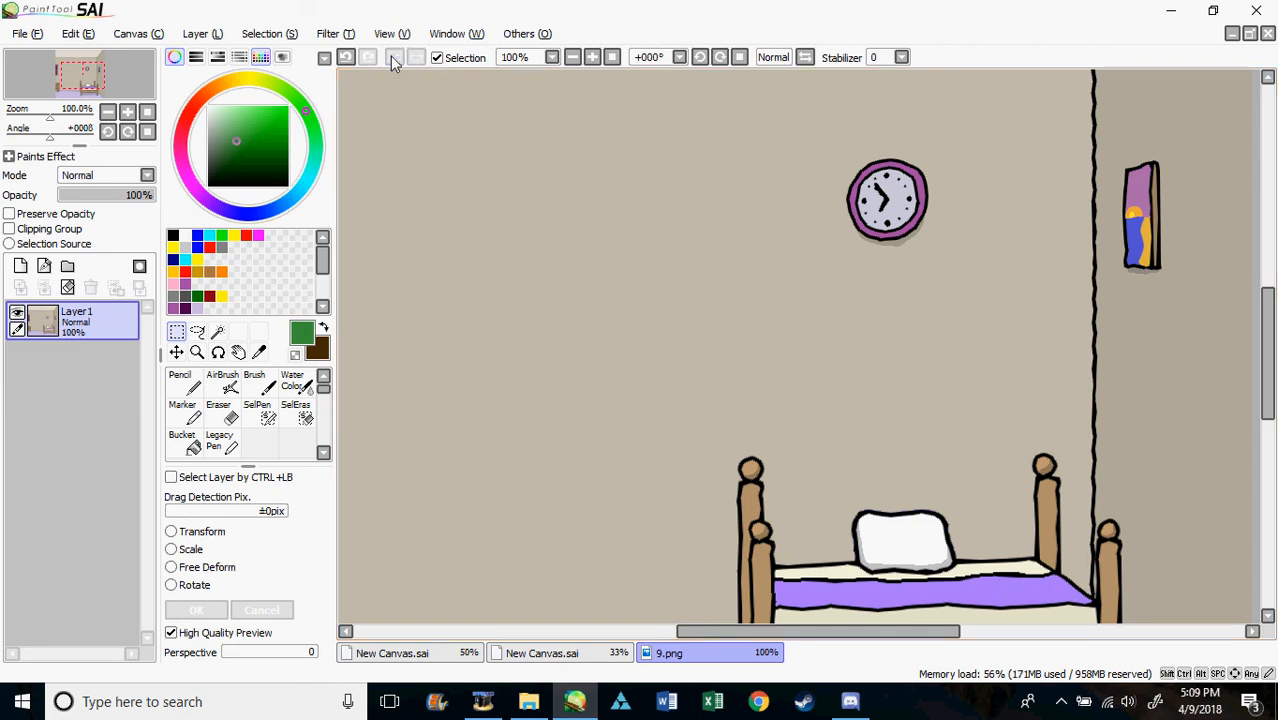
Undo the last deselection and redo it
scroll(485, 254, up, 2)
scroll(686, 246, down, 5)
scroll(696, 240, up, 1)
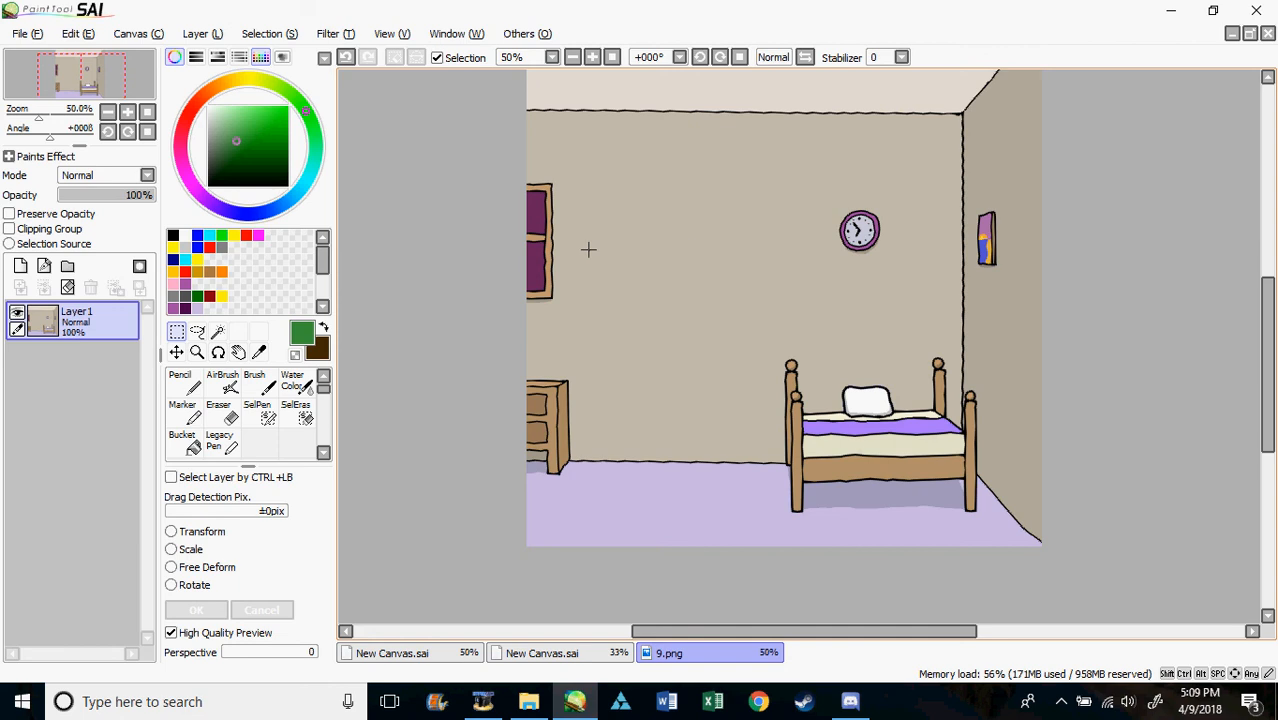
click(343, 57)
click(362, 60)
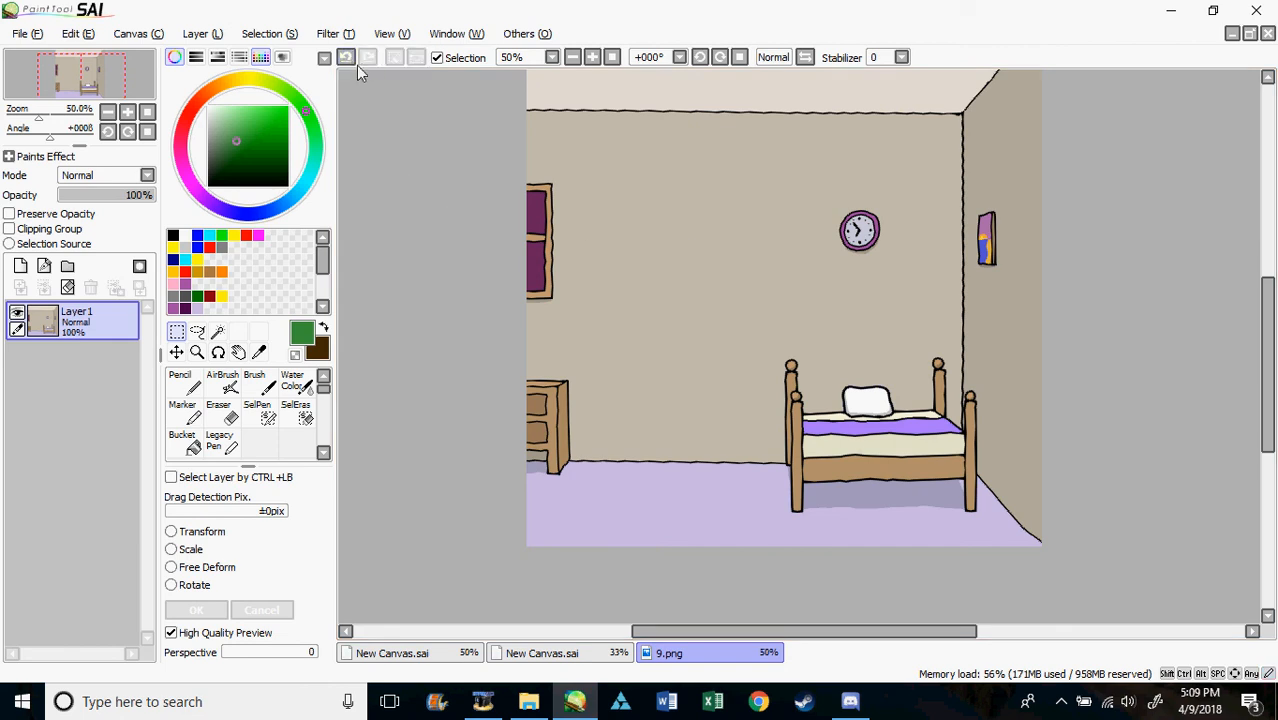
Paste a copy of a rectangular piece of blank wall on a new layer, move it over the bed, and delete that layer
click(222, 392)
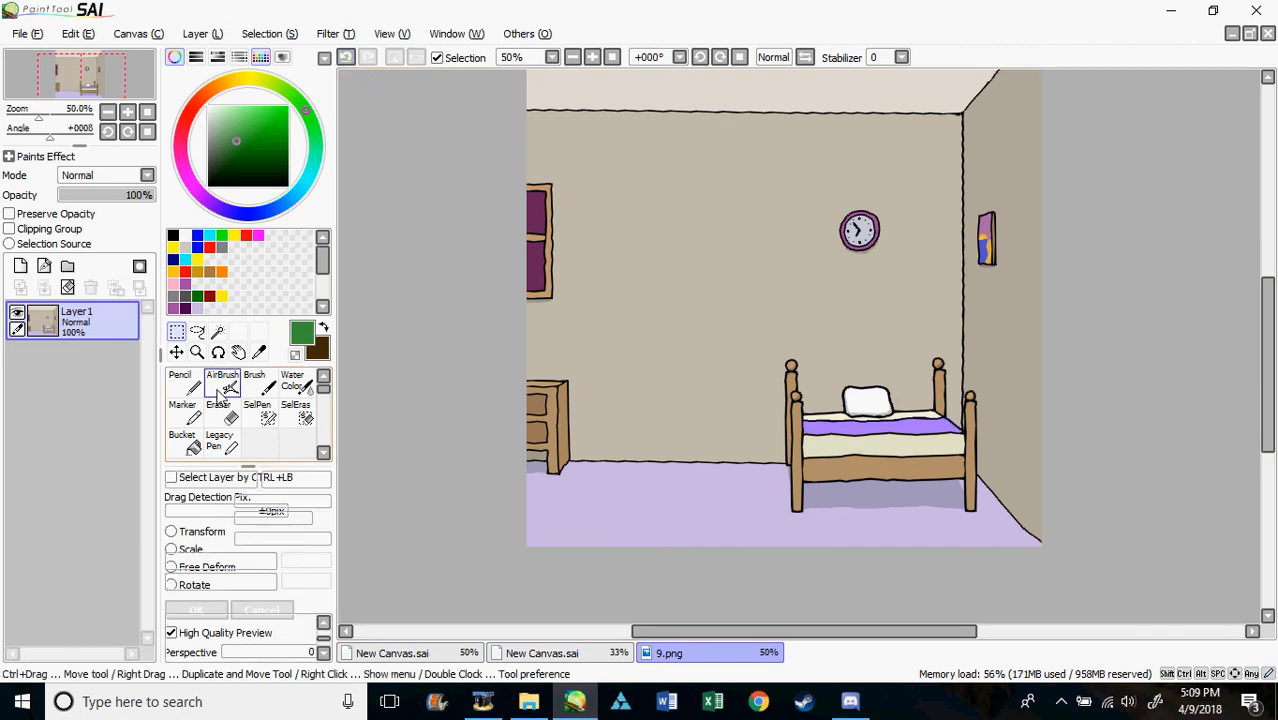
click(176, 332)
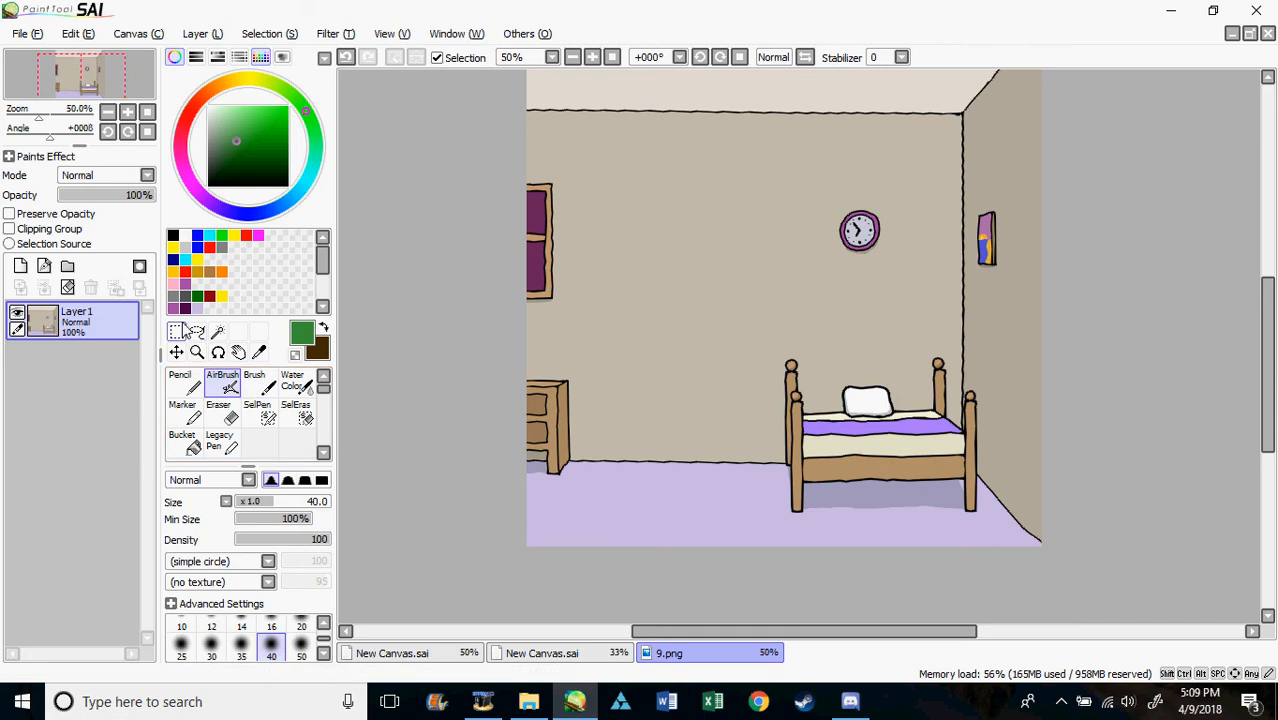
drag(618, 194, 741, 353)
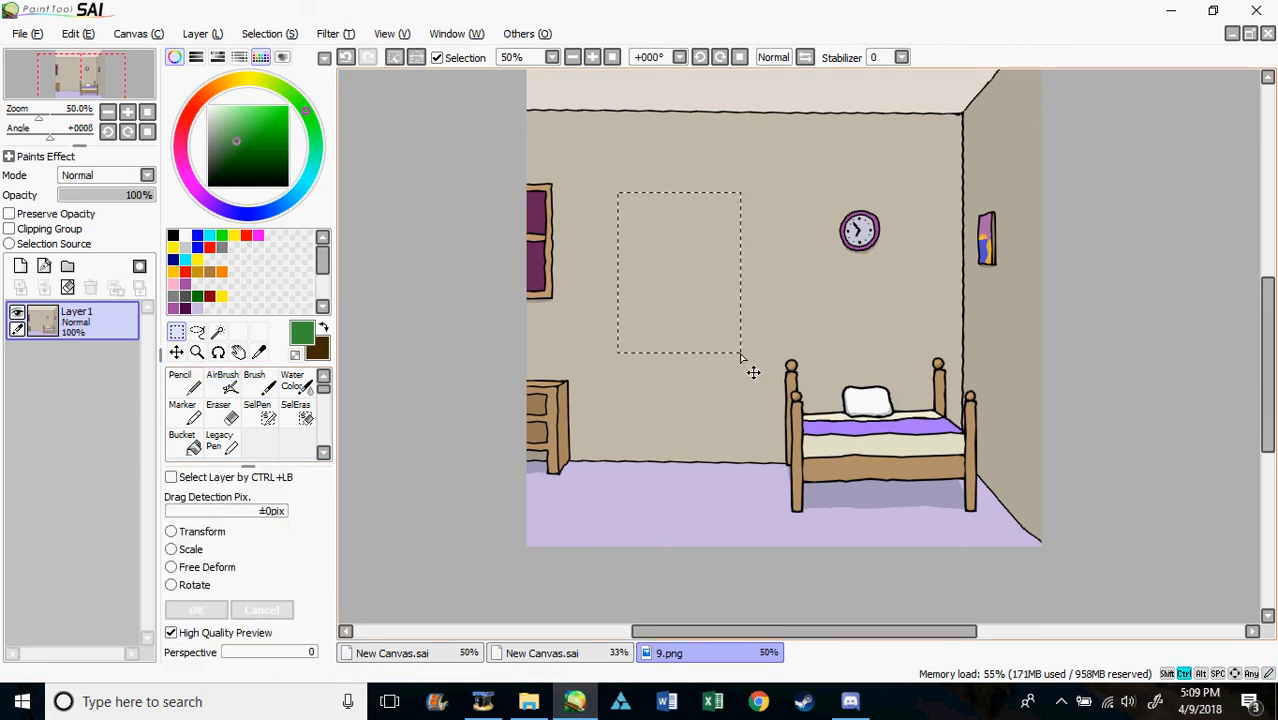
key(ctrl+v)
drag(685, 274, 902, 448)
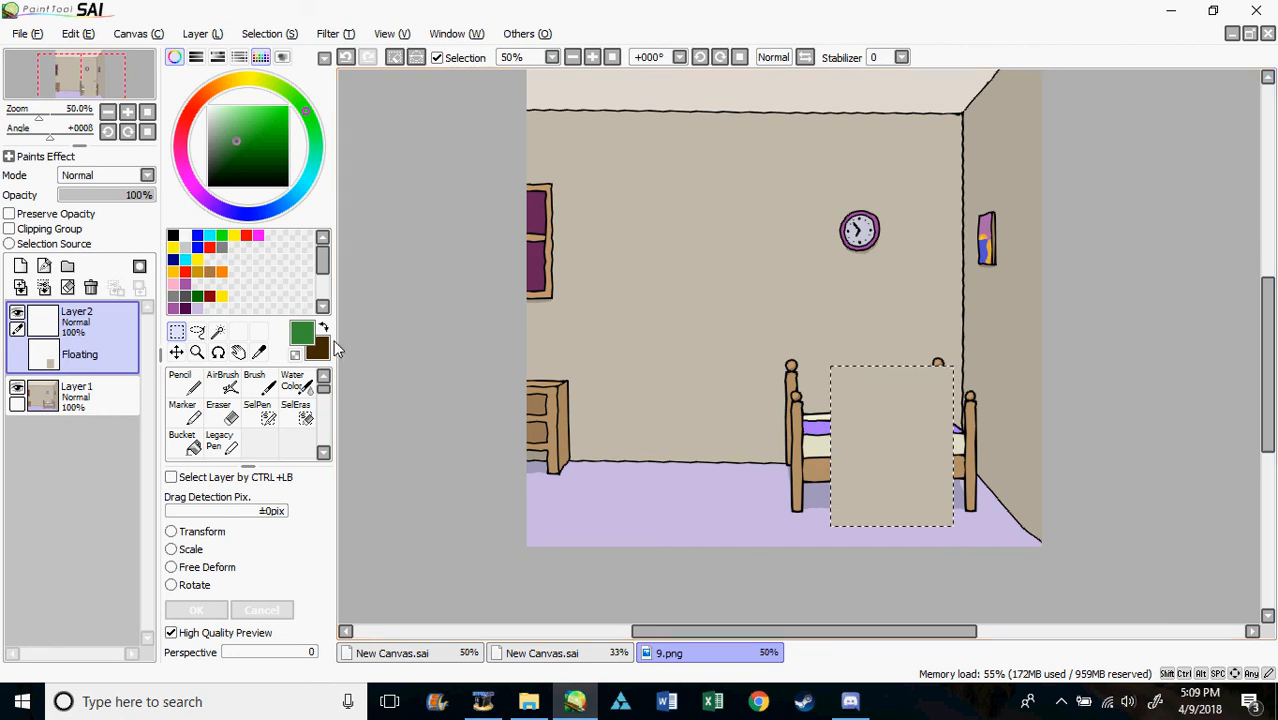
click(94, 287)
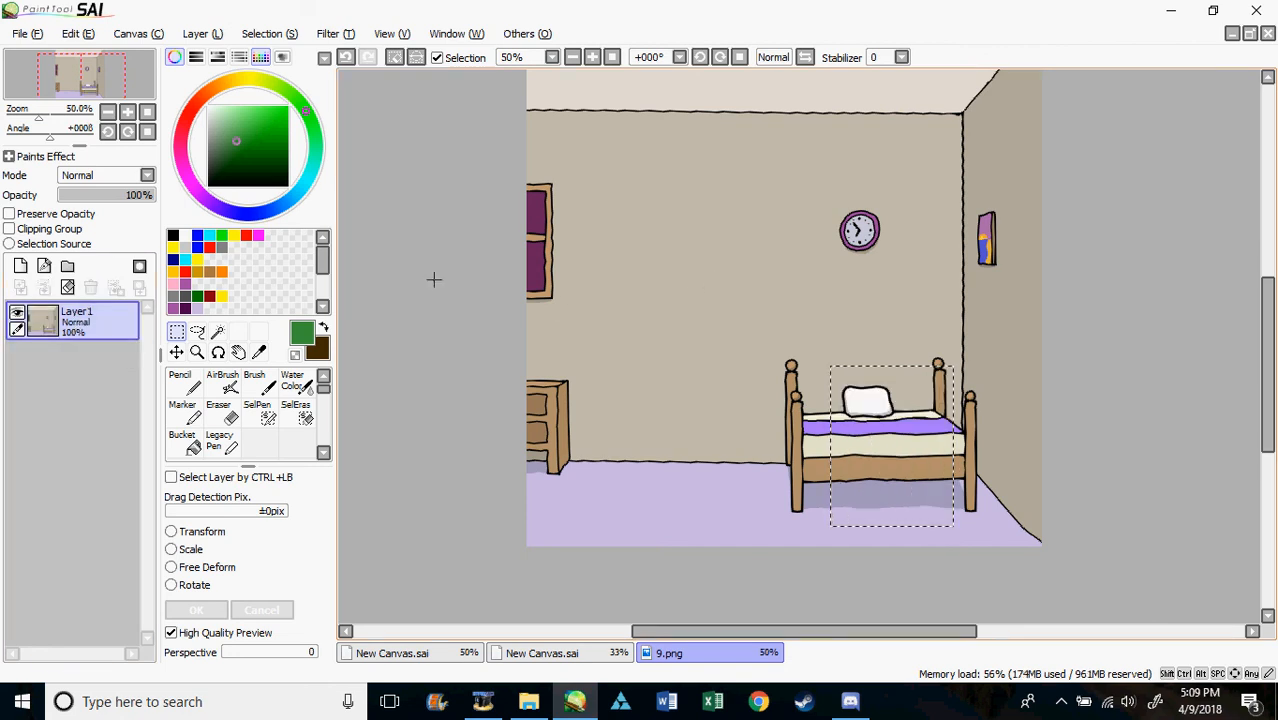
Select a rectangle over the pillow end of the bed and paste a copy of it on a new layer
drag(769, 299, 868, 479)
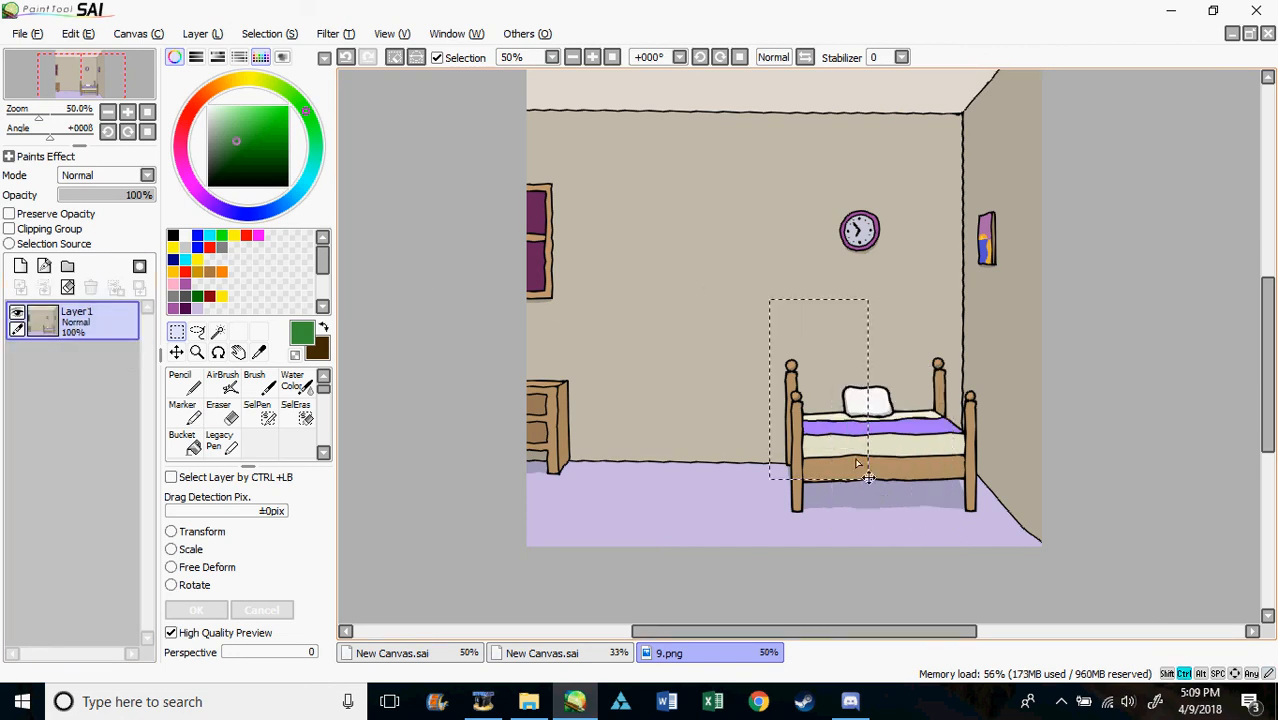
key(ctrl+c)
key(ctrl+v)
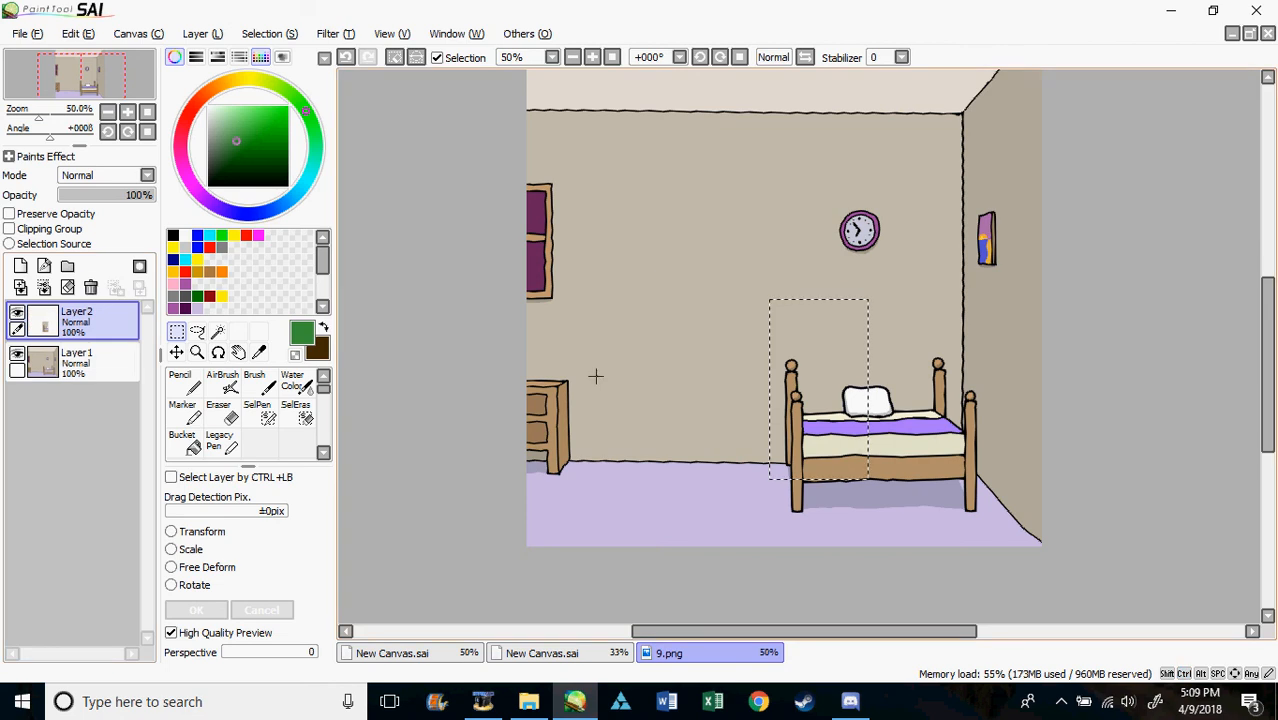
Move the pasted bed piece onto the wall between the dresser and the bed, and clear the selection
drag(833, 414, 683, 383)
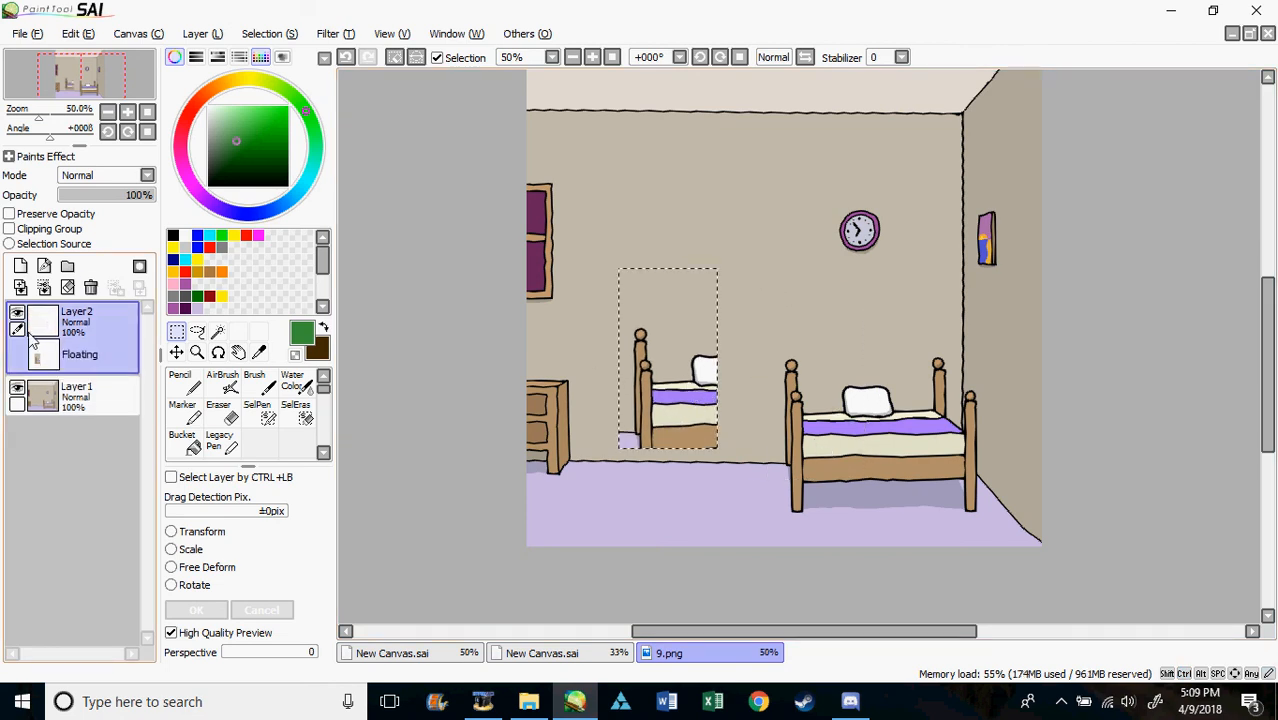
click(507, 362)
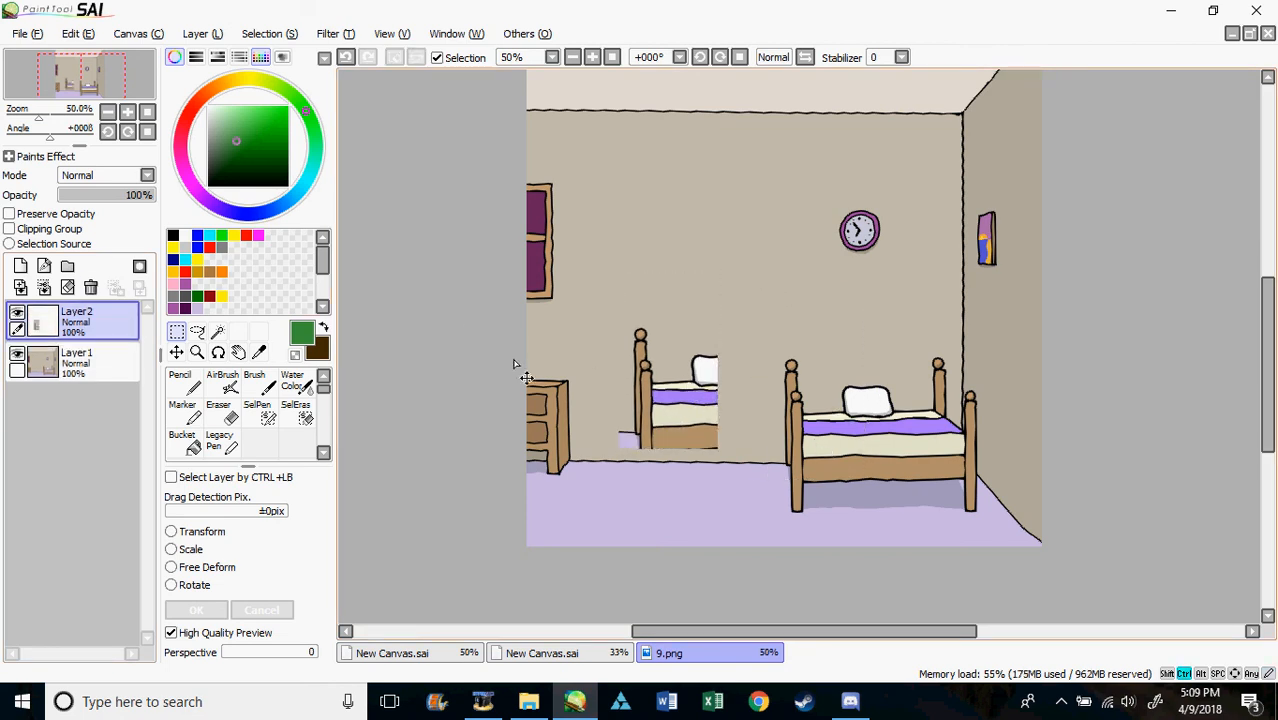
Undo the deselection, the move and the paste of the bed piece
key(ctrl+z)
key(ctrl+z)
key(ctrl+z)
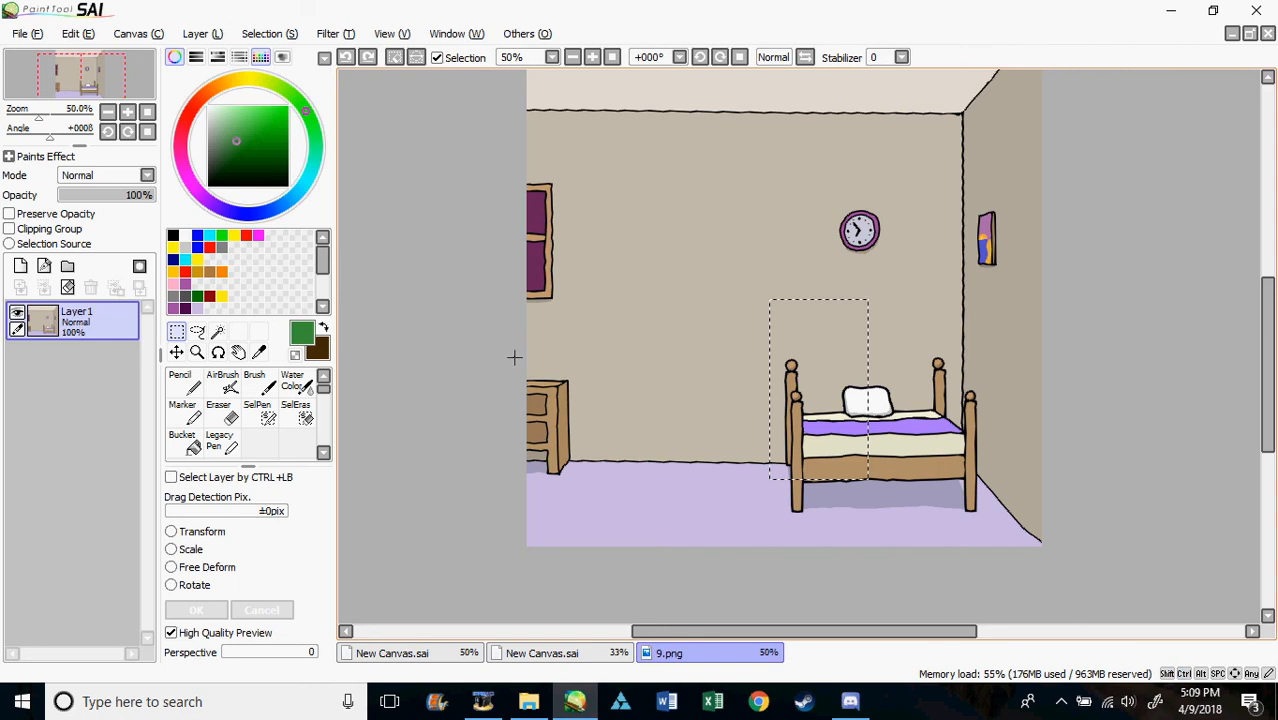
Enlarge the rectangular selection over the pillow end of the bed repeatedly with Increment, and invert it
click(456, 34)
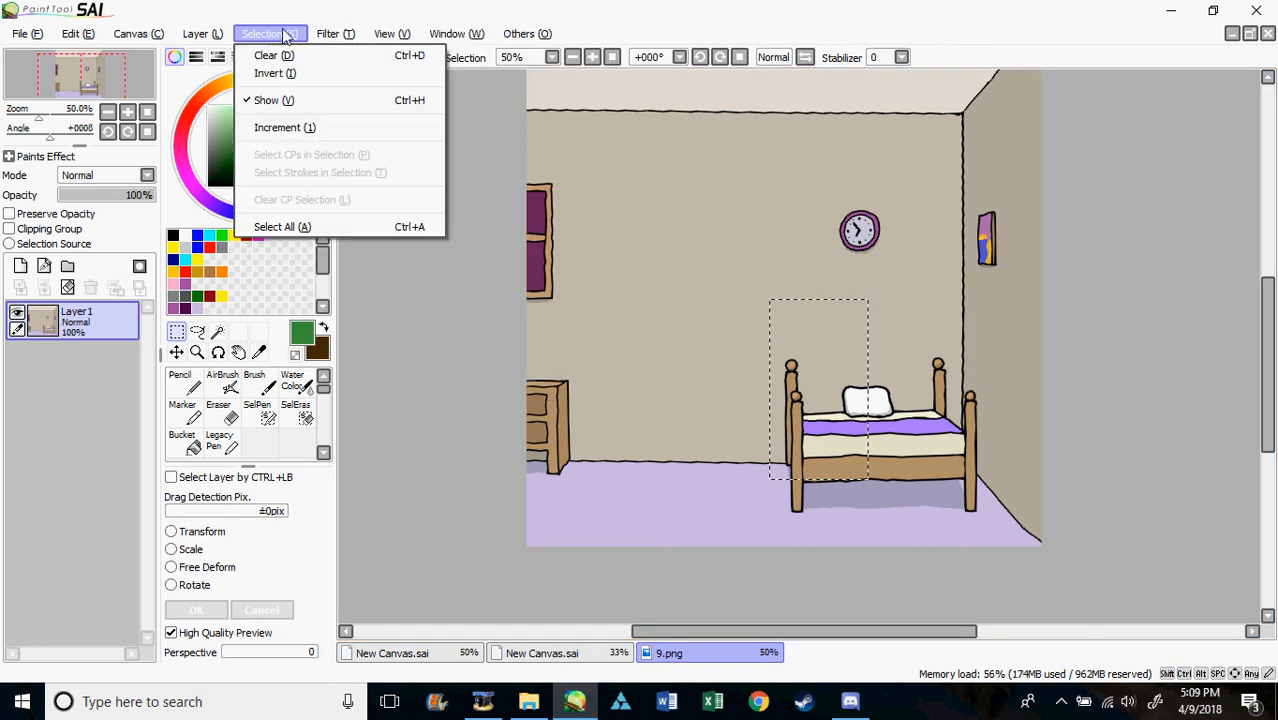
click(285, 131)
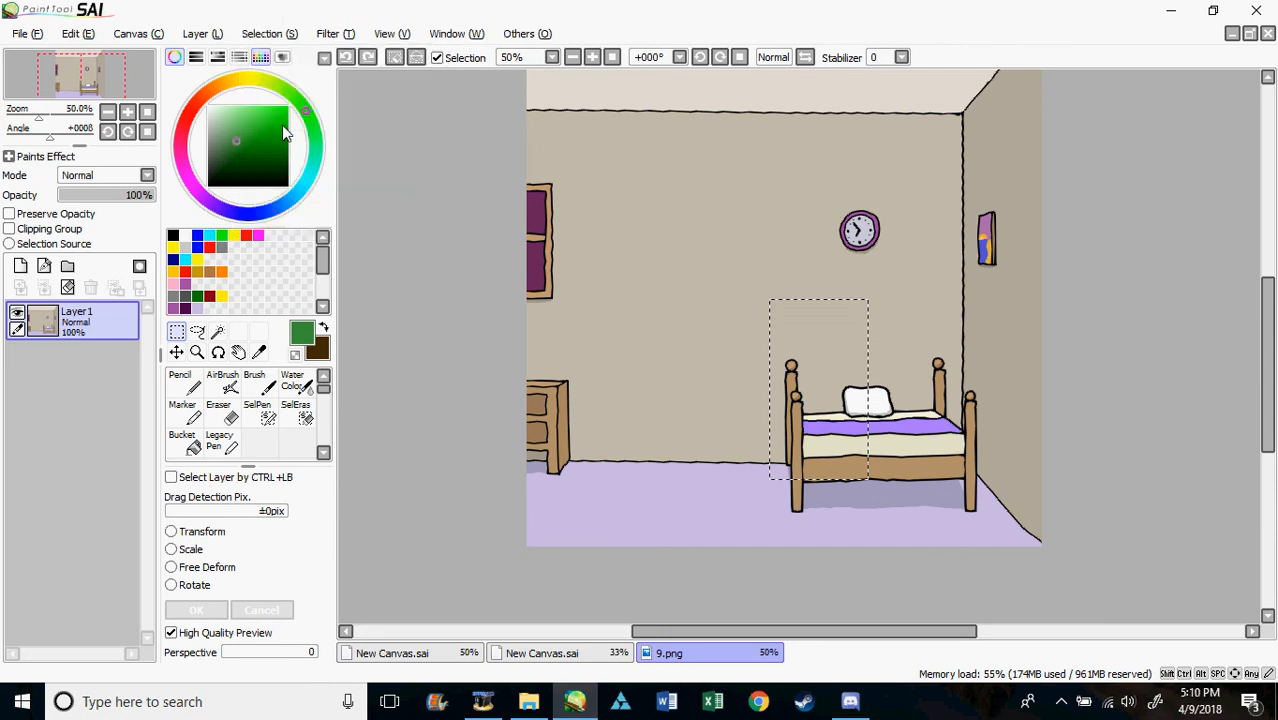
click(269, 34)
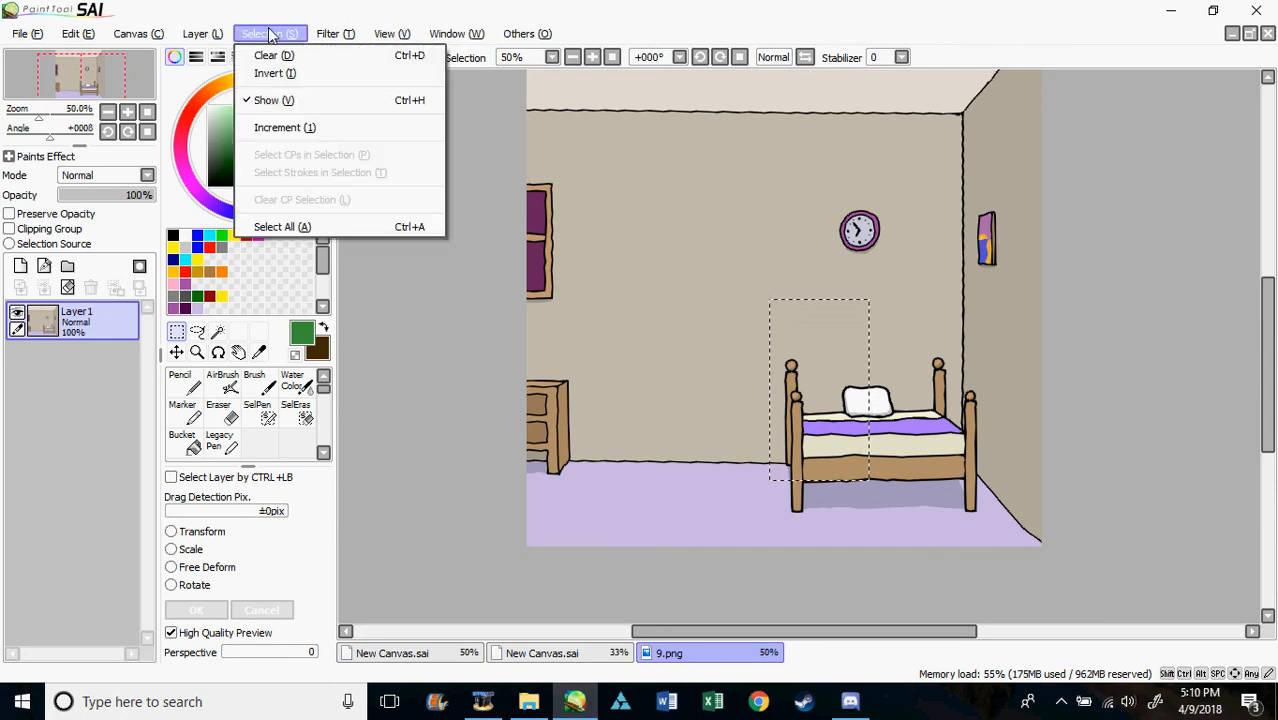
key(1)
click(269, 35)
key(1)
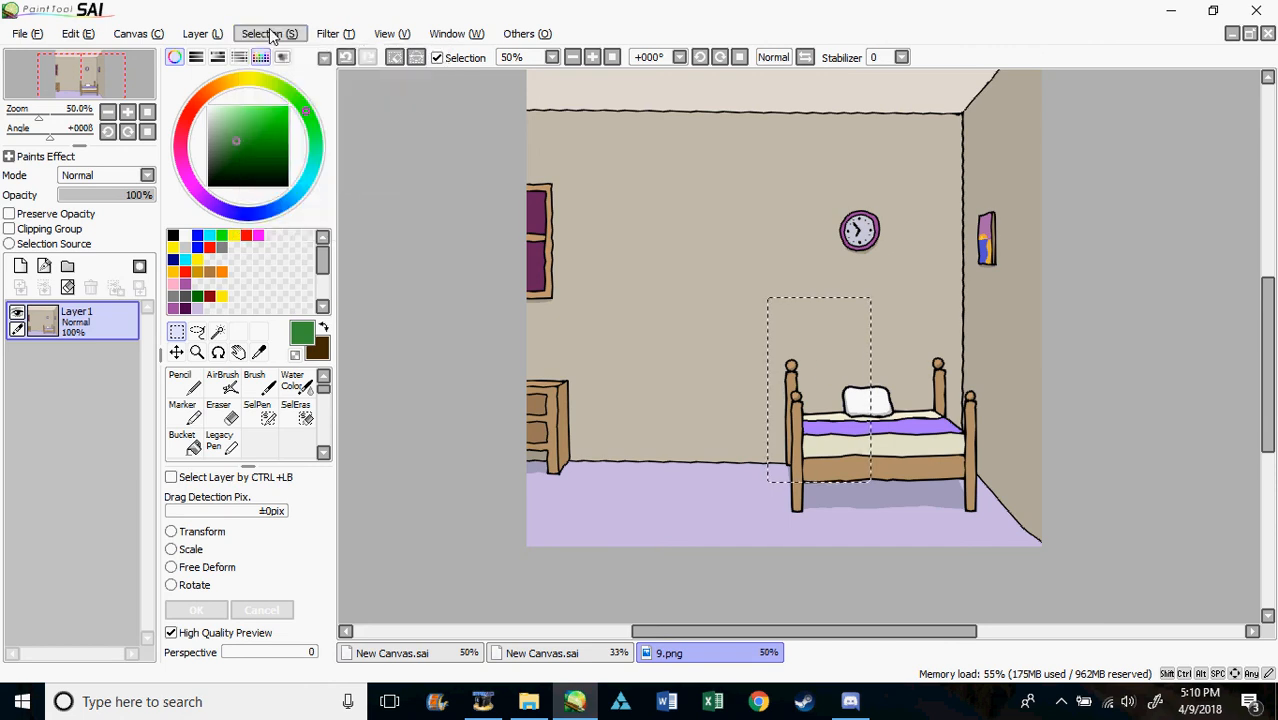
click(270, 36)
key(1)
click(269, 36)
key(1)
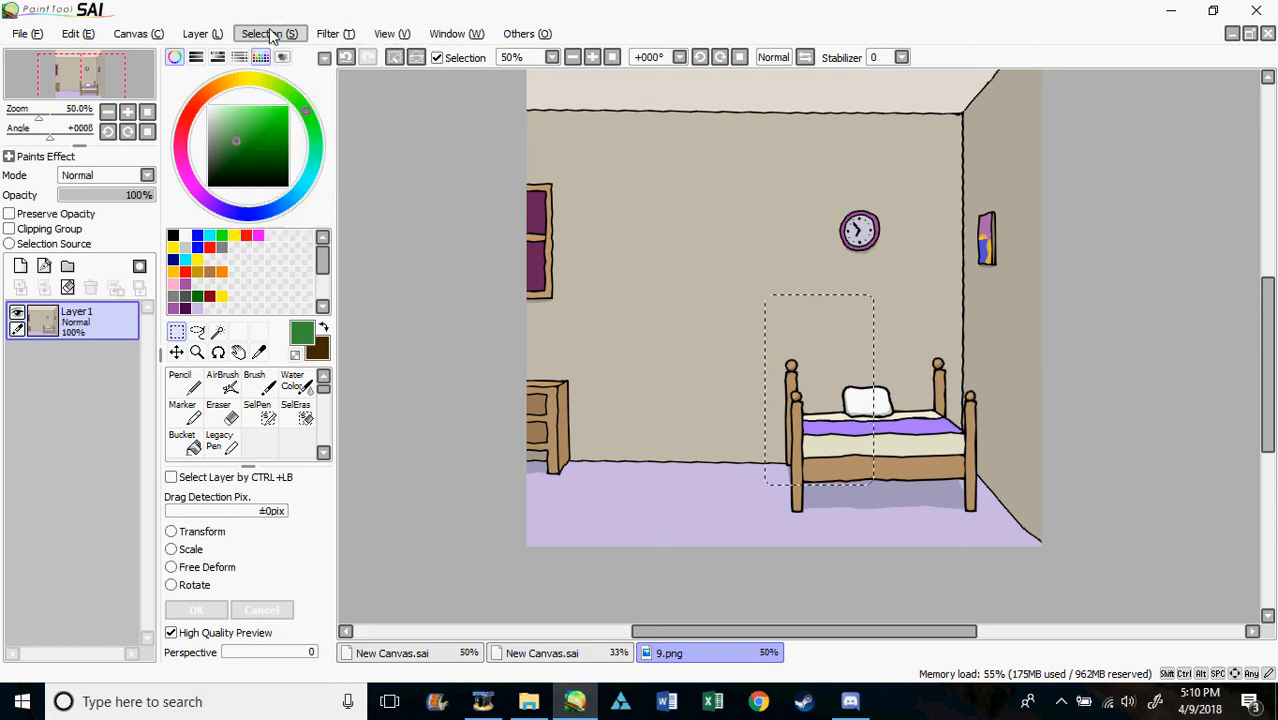
click(269, 36)
key(1)
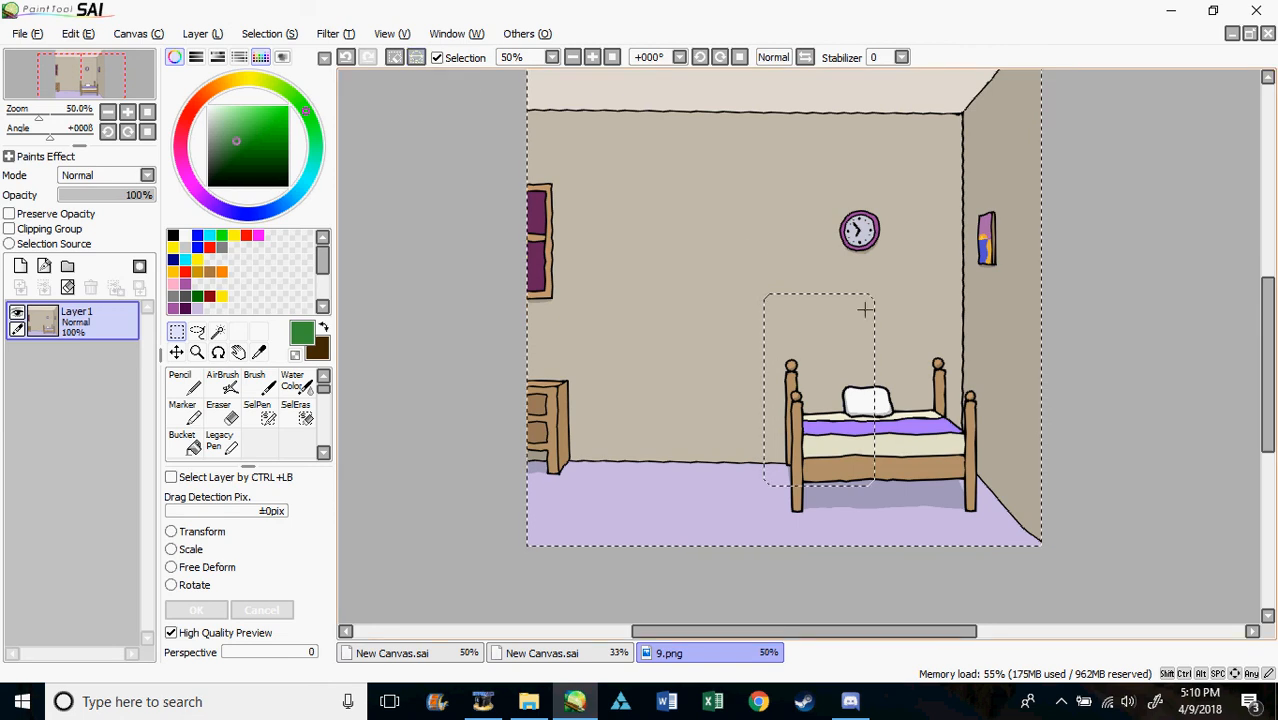
scroll(838, 294, up, 2)
scroll(682, 334, up, 2)
scroll(645, 267, down, 5)
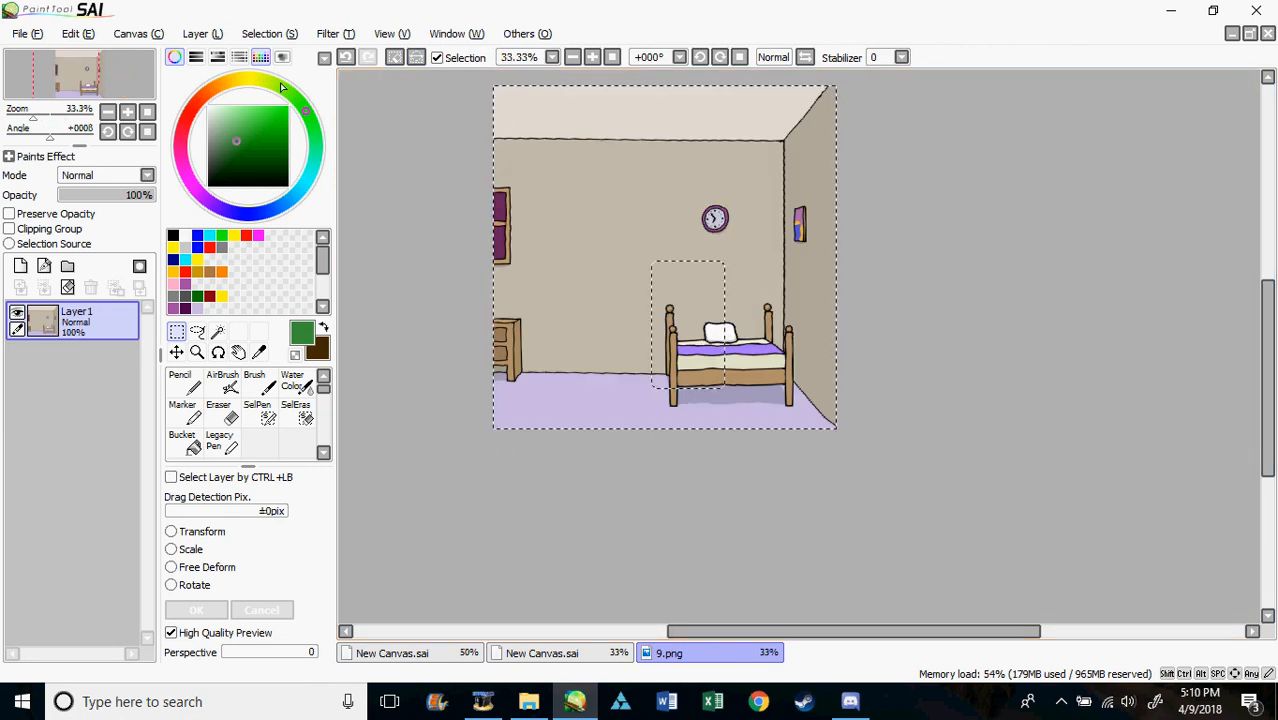